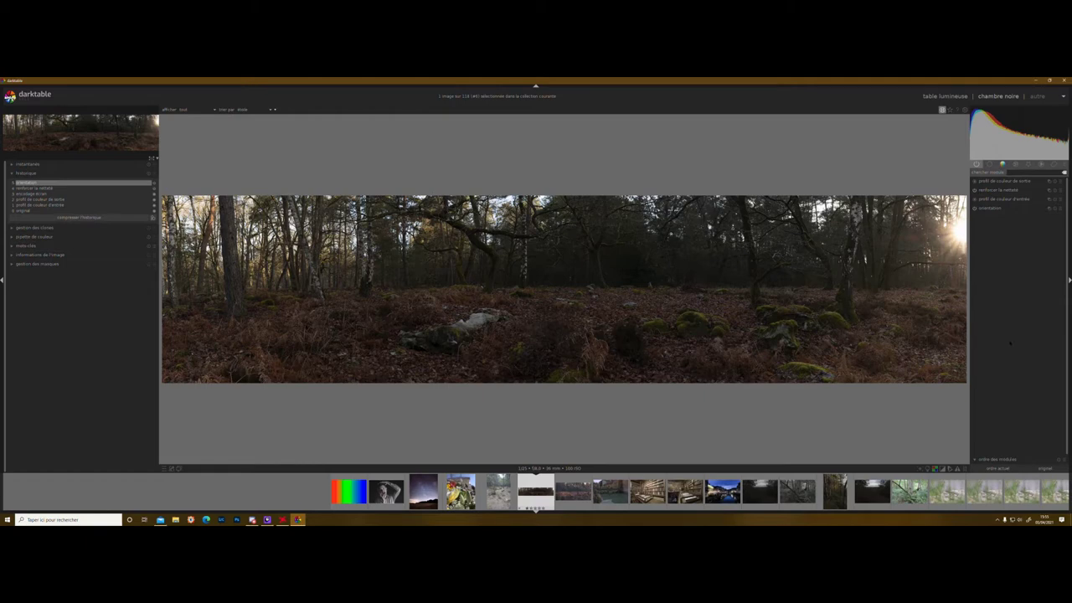
Open the recadrer et pivoter module and set the crop aspect to 2:1, univisium.
{"action": "type", "text": "reca"}
{"action": "left_click", "coordinate": [997, 181]}
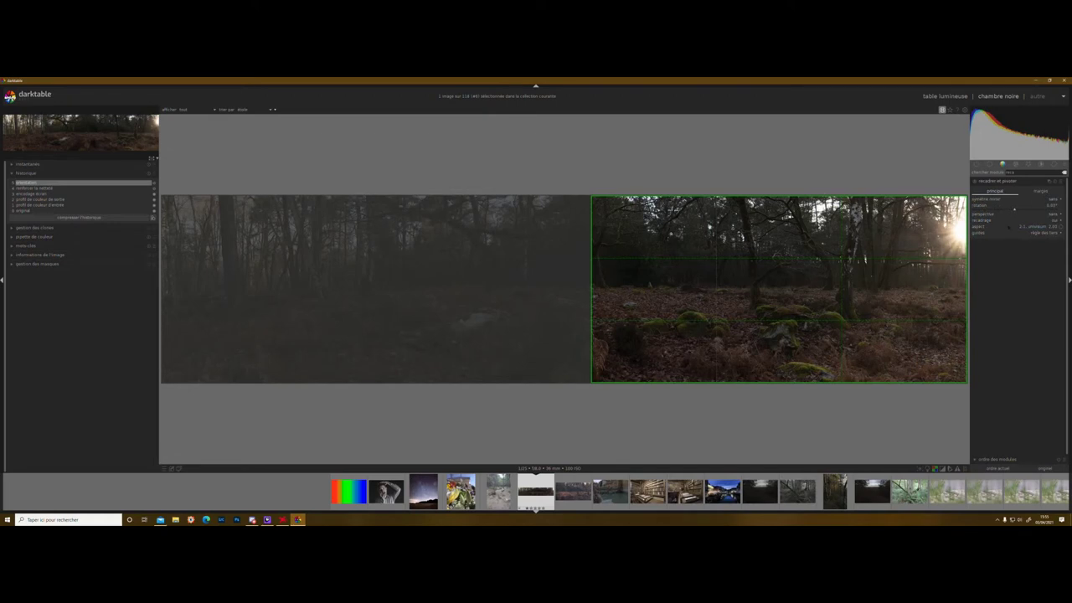
{"action": "left_click", "coordinate": [1030, 227]}
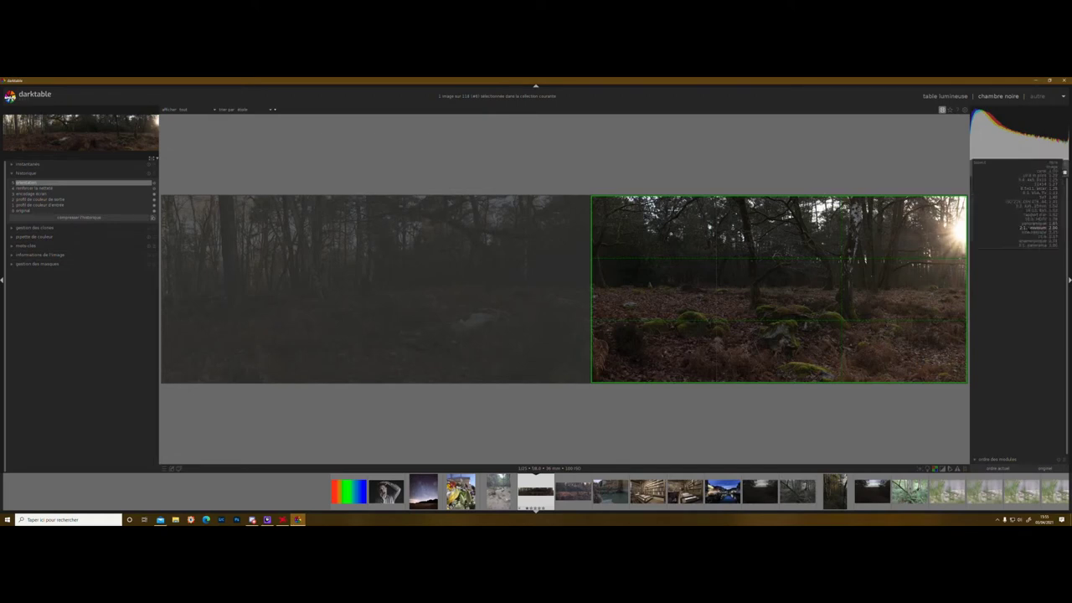
{"action": "left_click", "coordinate": [1037, 227]}
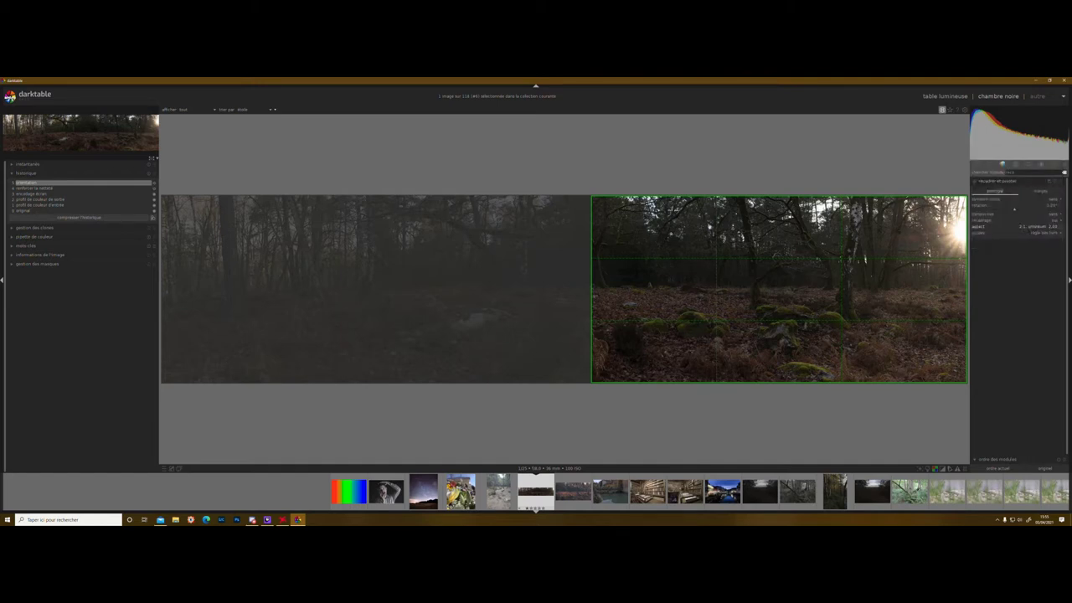
Move the crop frame off the bright sun, shrink it to end just past the birch trunk, and apply the crop.
{"action": "left_click_drag", "start_coordinate": [779, 289], "coordinate": [736, 289]}
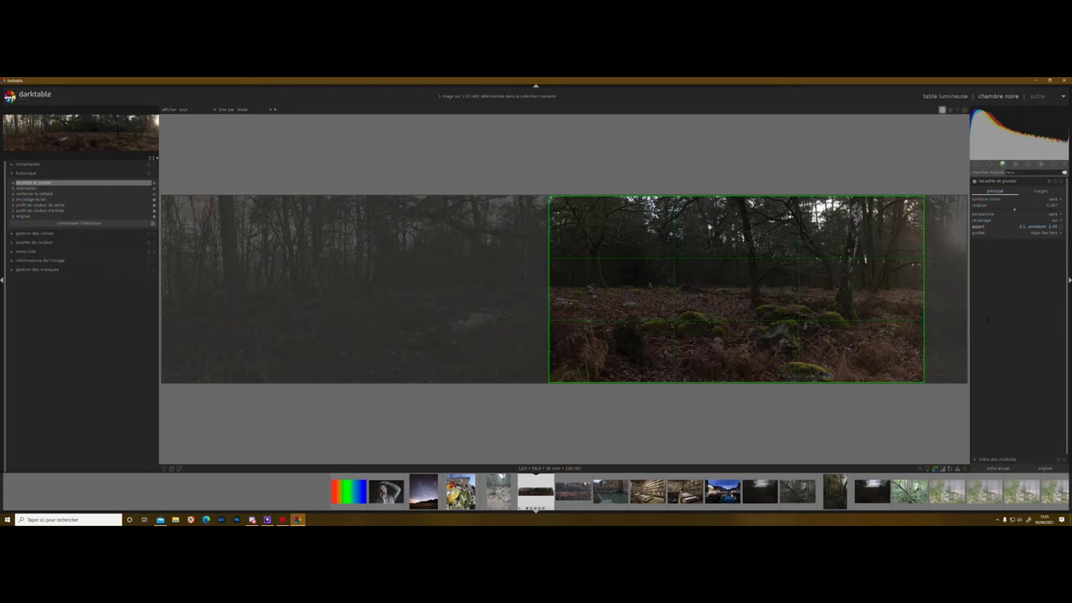
{"action": "left_click_drag", "start_coordinate": [923, 382], "coordinate": [874, 353]}
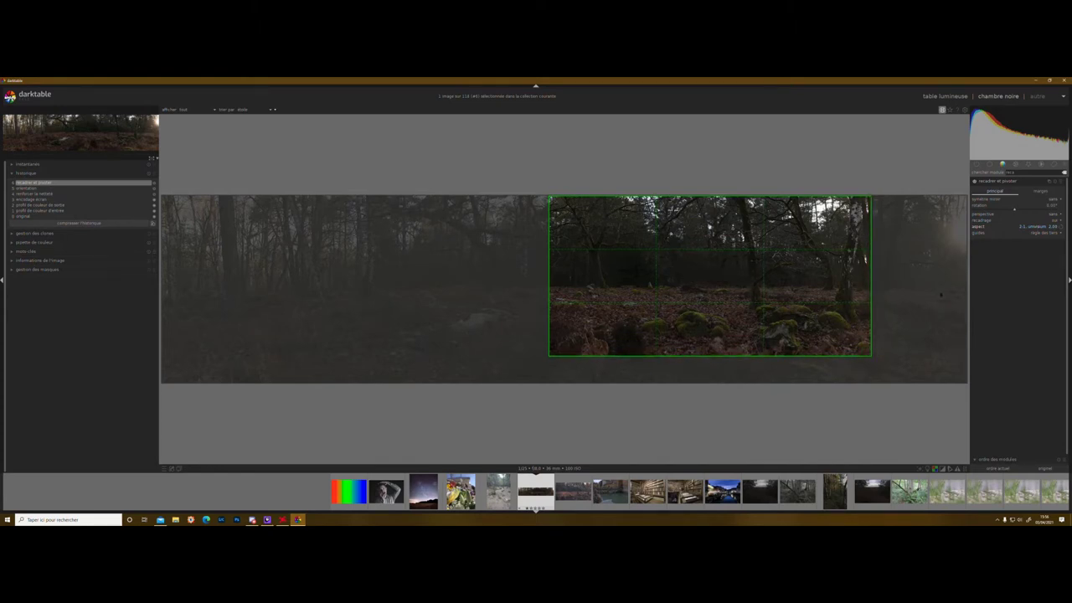
{"action": "left_click", "coordinate": [549, 356]}
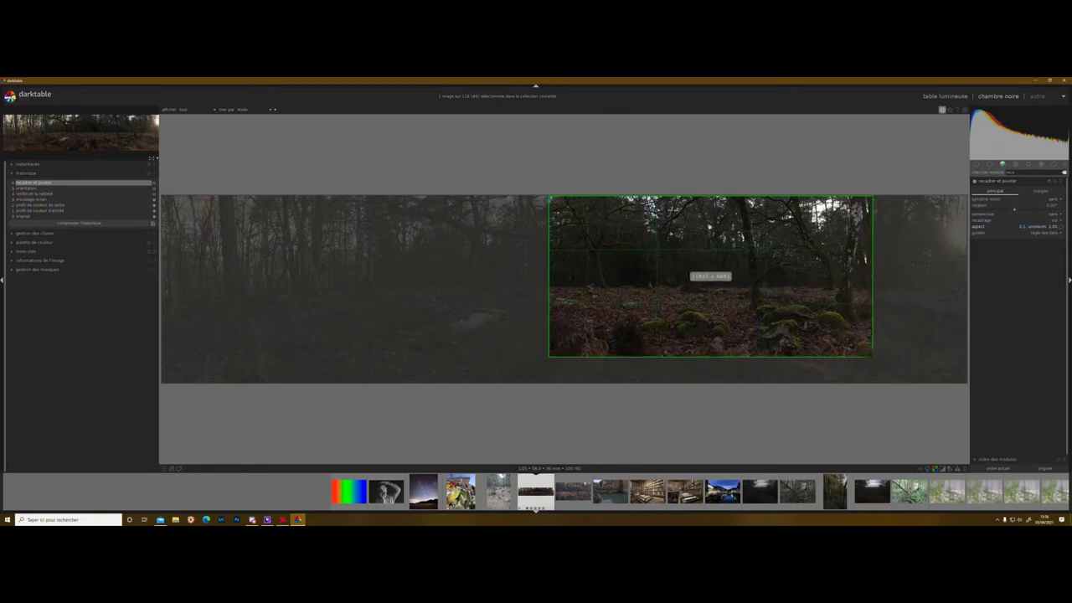
{"action": "left_click_drag", "start_coordinate": [866, 352], "coordinate": [871, 355]}
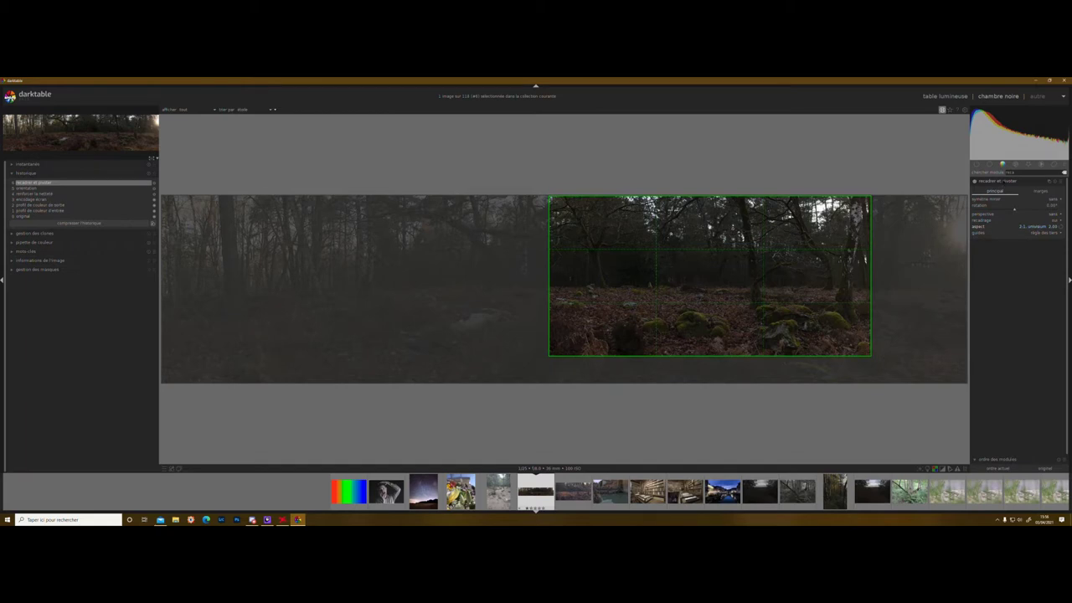
{"action": "left_click", "coordinate": [1002, 181]}
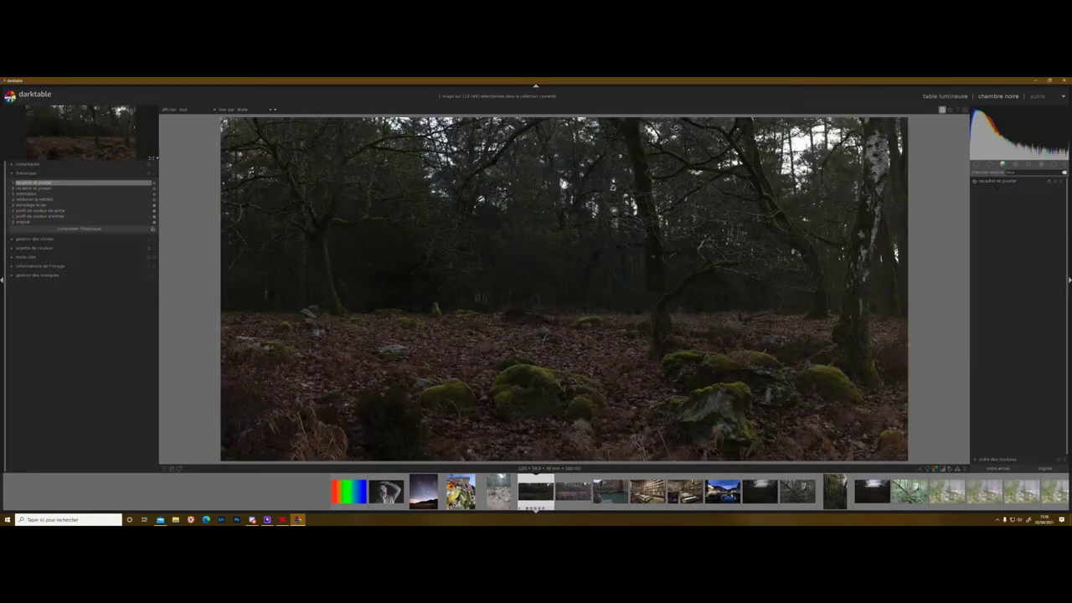
Reopen the crop, shrink the frame slightly from its upper-right corner, shift it a little to the right, and apply it.
{"action": "left_click", "coordinate": [1002, 182]}
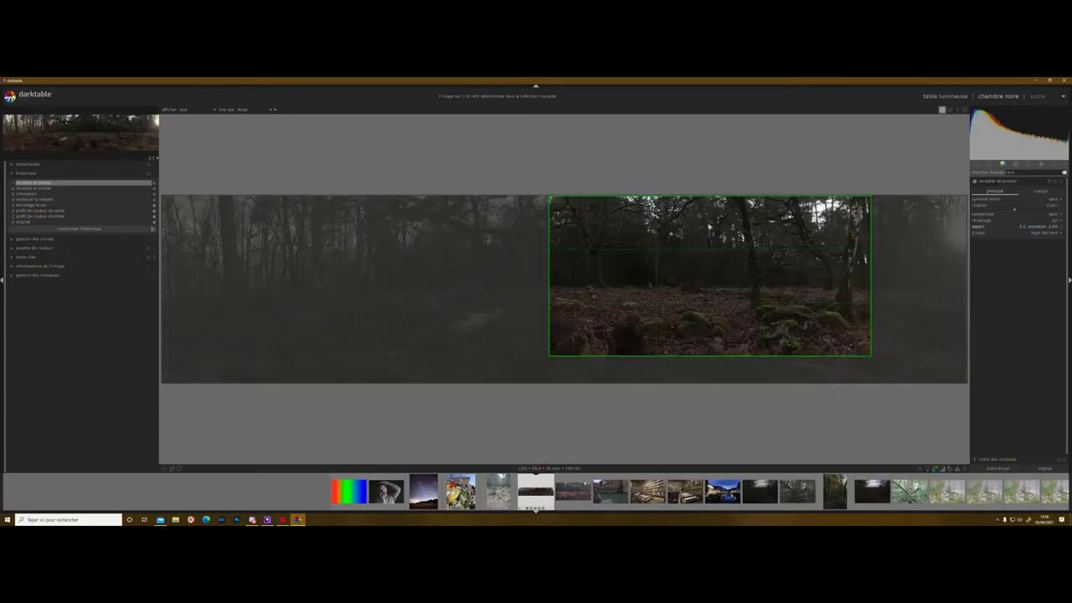
{"action": "left_click_drag", "start_coordinate": [870, 197], "coordinate": [865, 199]}
{"action": "left_click_drag", "start_coordinate": [866, 276], "coordinate": [864, 276]}
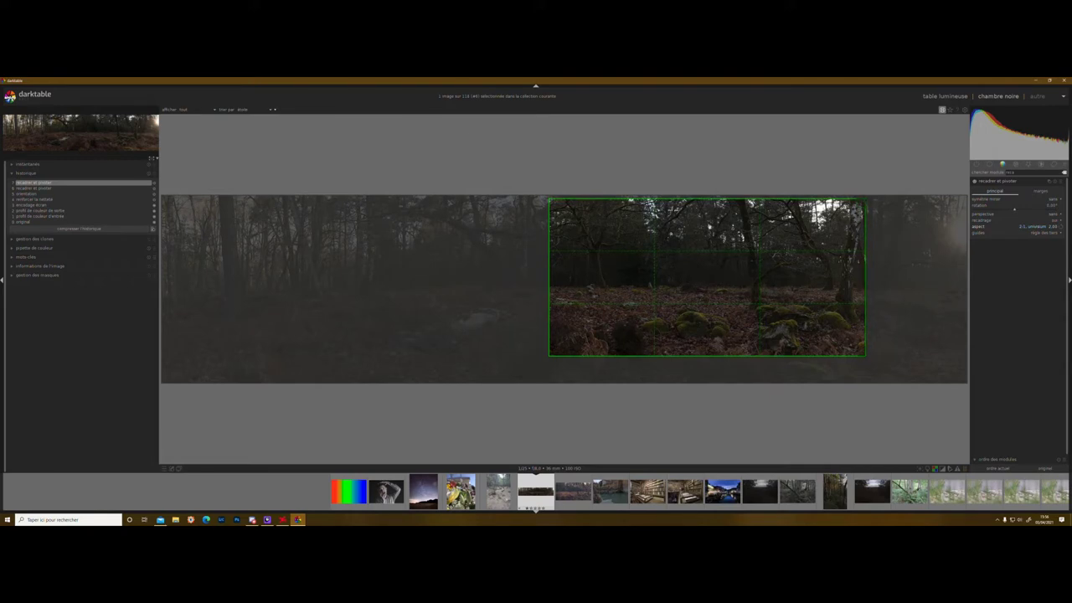
{"action": "left_click_drag", "start_coordinate": [707, 277], "coordinate": [713, 278]}
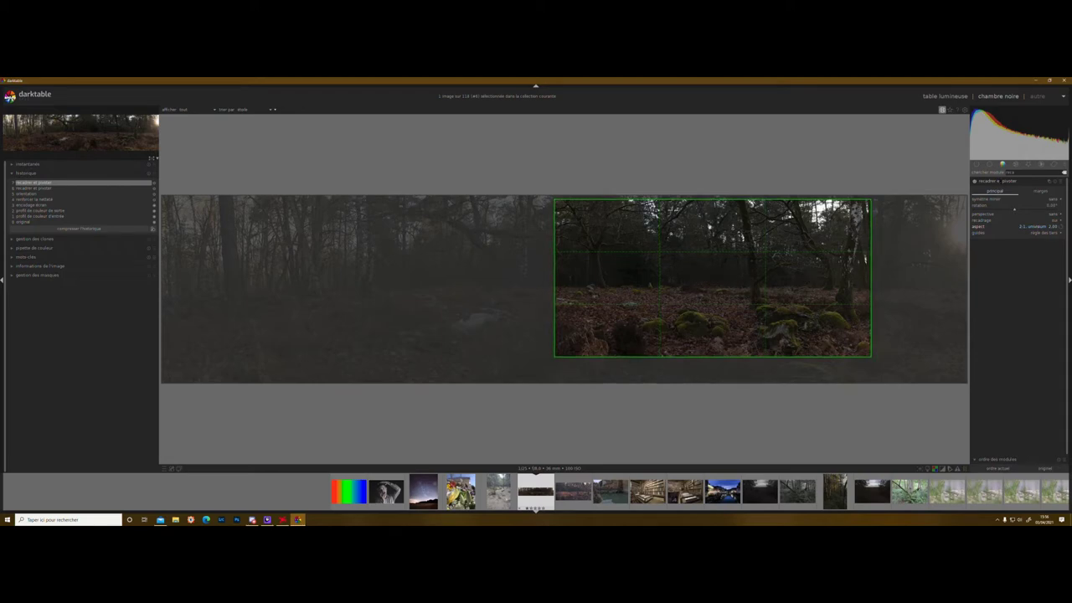
{"action": "left_click", "coordinate": [996, 181]}
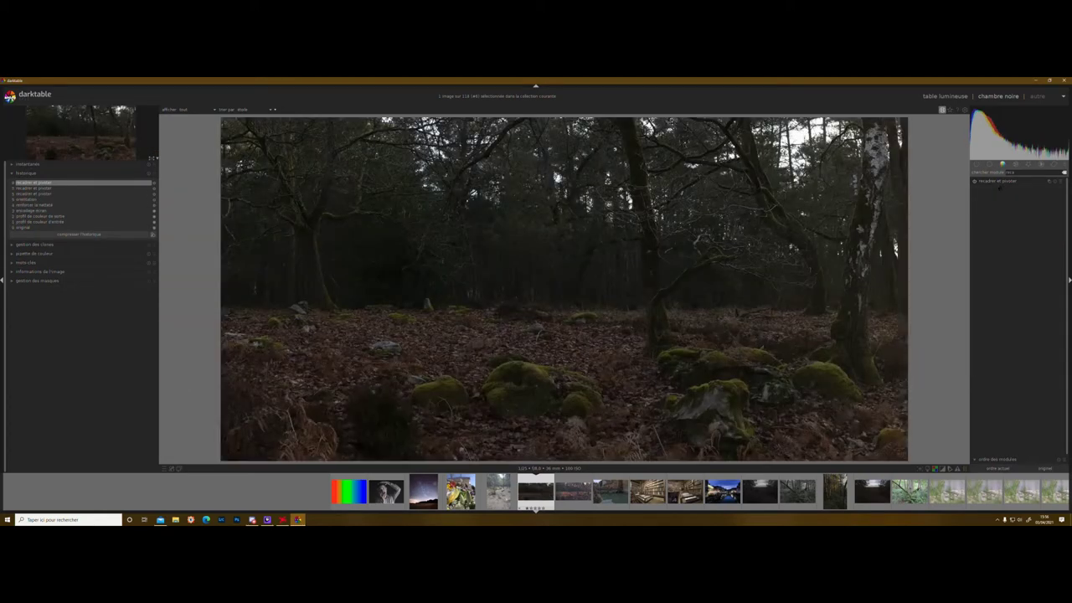
Nudge the crop frame slightly down and left, inspect its right edge beside the birch up close, and apply the crop.
{"action": "left_click", "coordinate": [996, 181]}
{"action": "left_click_drag", "start_coordinate": [712, 278], "coordinate": [711, 278]}
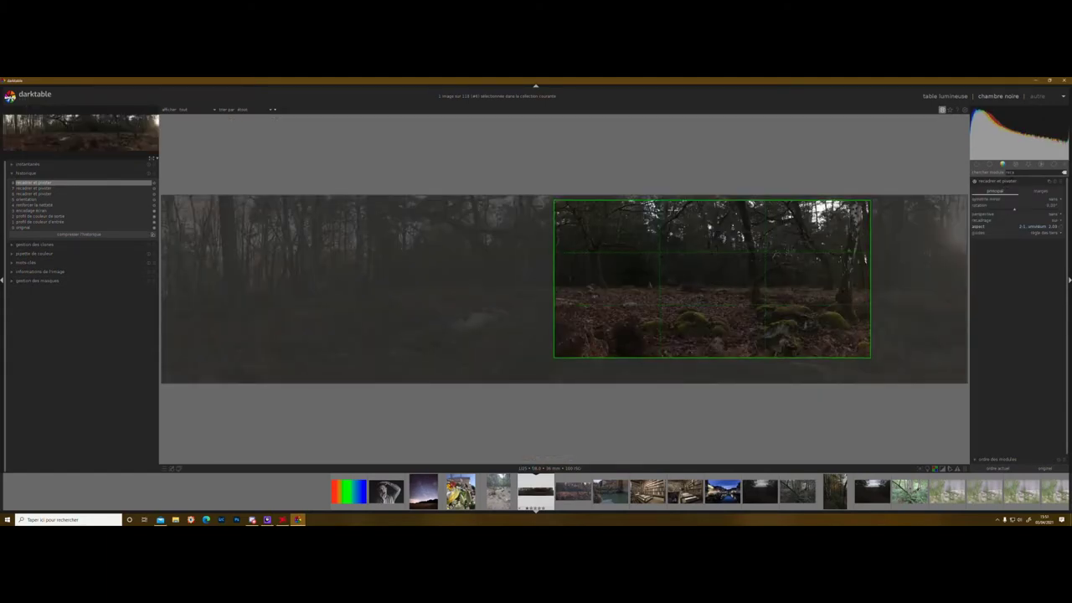
{"action": "scroll", "coordinate": [908, 287], "scroll_direction": "up", "scroll_amount": 4}
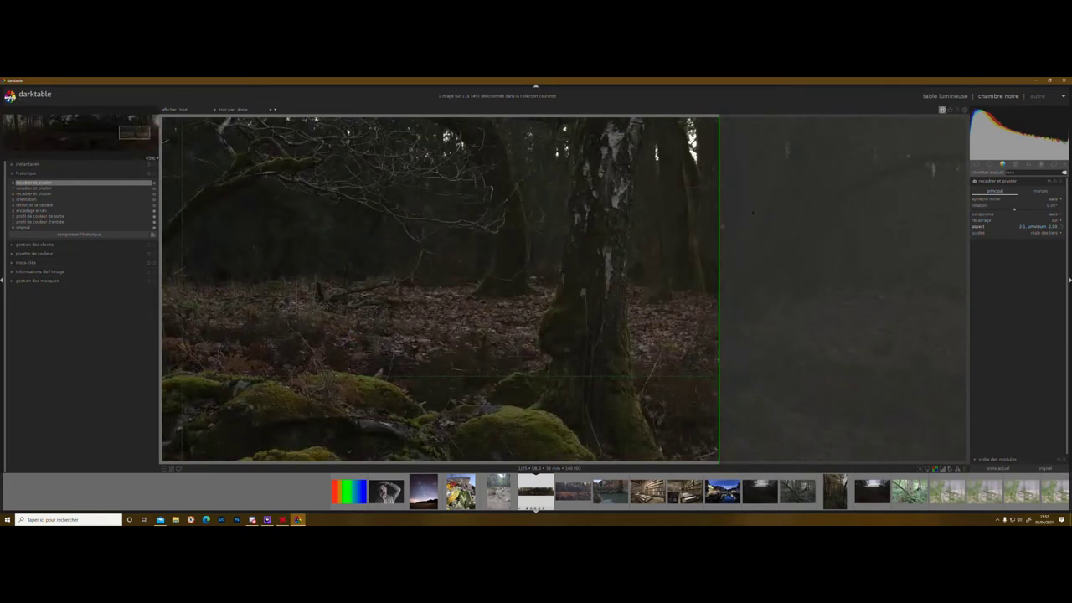
{"action": "double_click", "coordinate": [722, 226]}
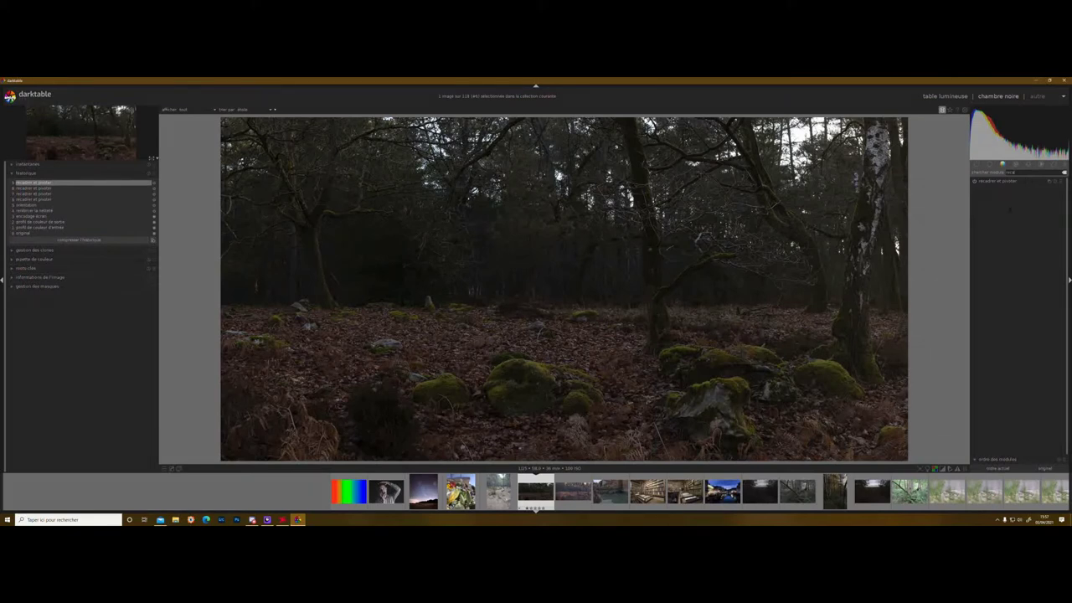
Search the modules for "bala" and enable the balance des blancs module.
{"action": "key", "text": "BackSpace"}
{"action": "key", "text": "BackSpace"}
{"action": "key", "text": "BackSpace"}
{"action": "key", "text": "BackSpace"}
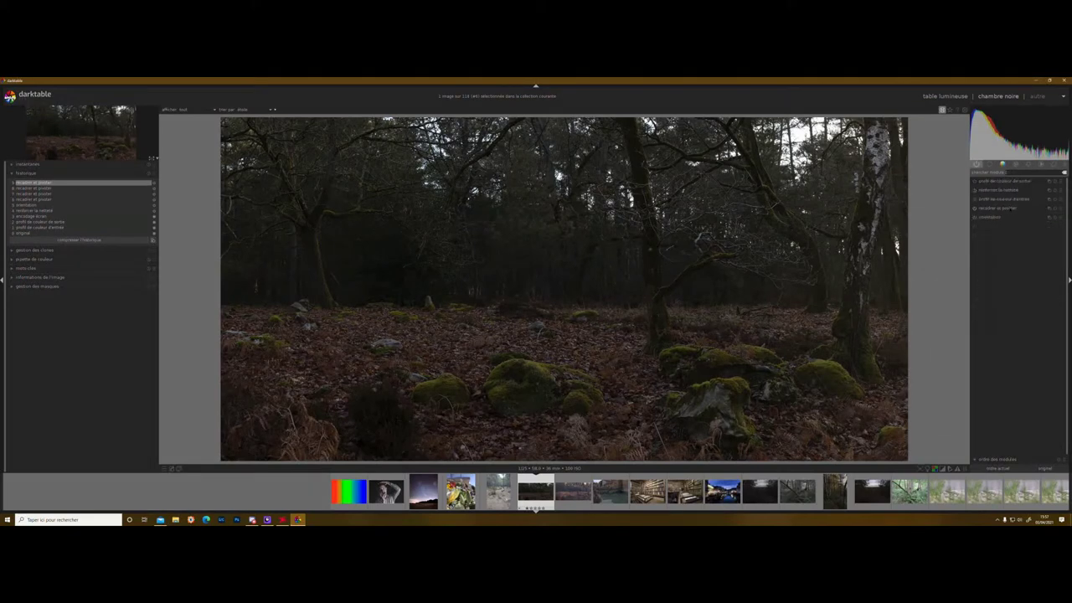
{"action": "type", "text": "bala"}
{"action": "left_click", "coordinate": [995, 200]}
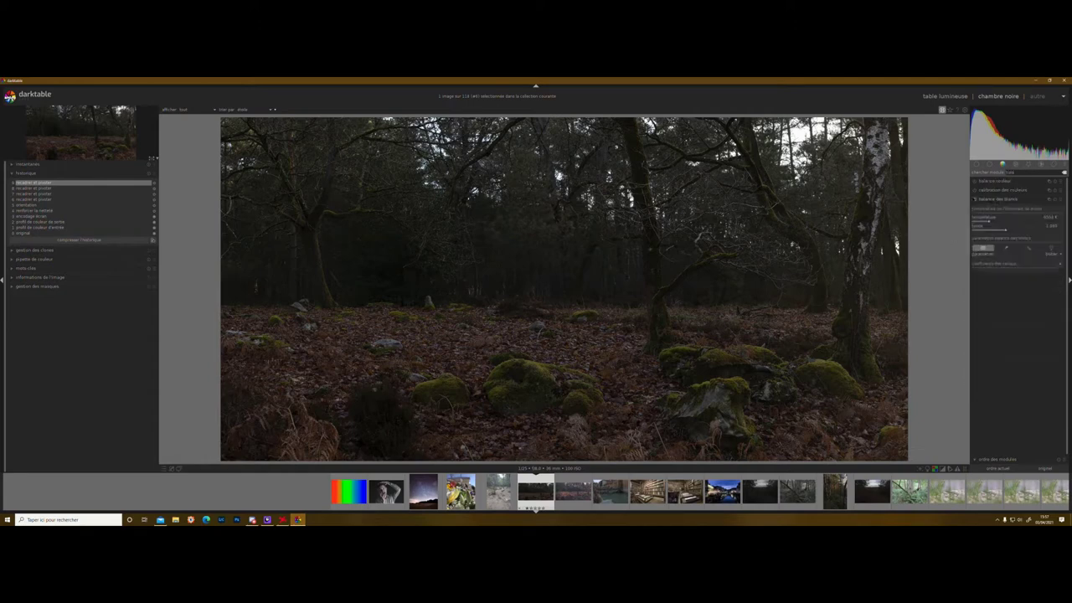
{"action": "left_click", "coordinate": [974, 199]}
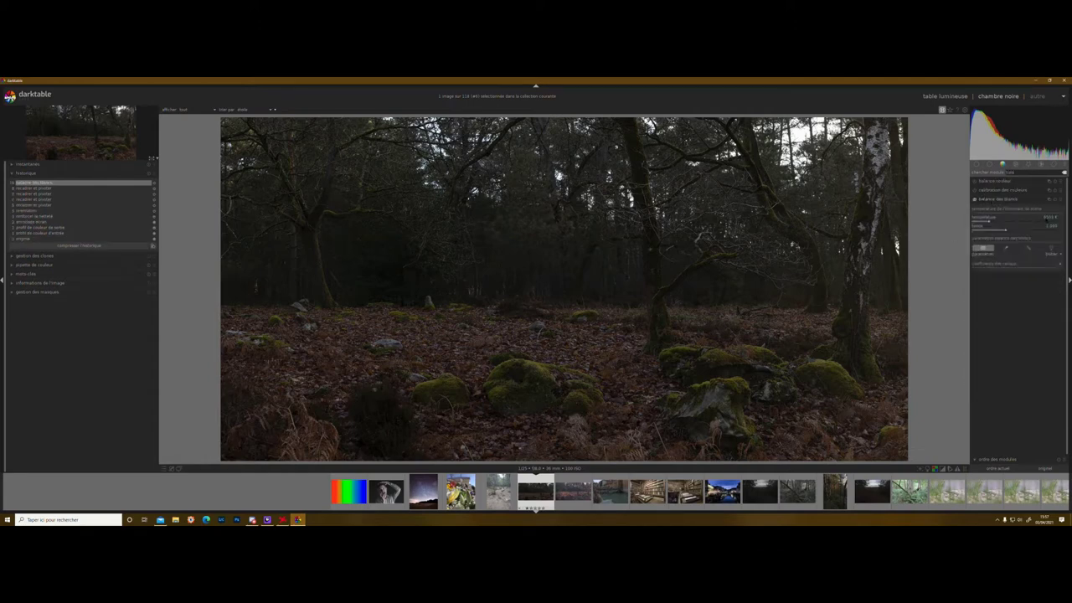
Set the white balance temperature to 6200 K and lower the tint slightly to reduce the green cast.
{"action": "left_click", "coordinate": [1028, 248]}
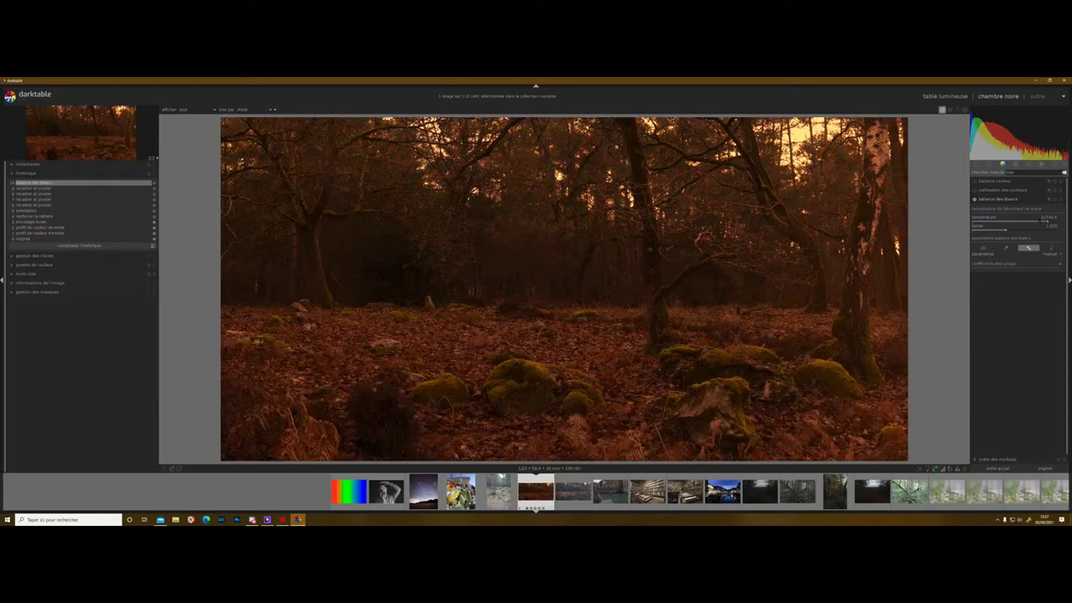
{"action": "right_click", "coordinate": [1047, 217]}
{"action": "type", "text": "6200"}
{"action": "key", "text": "Return"}
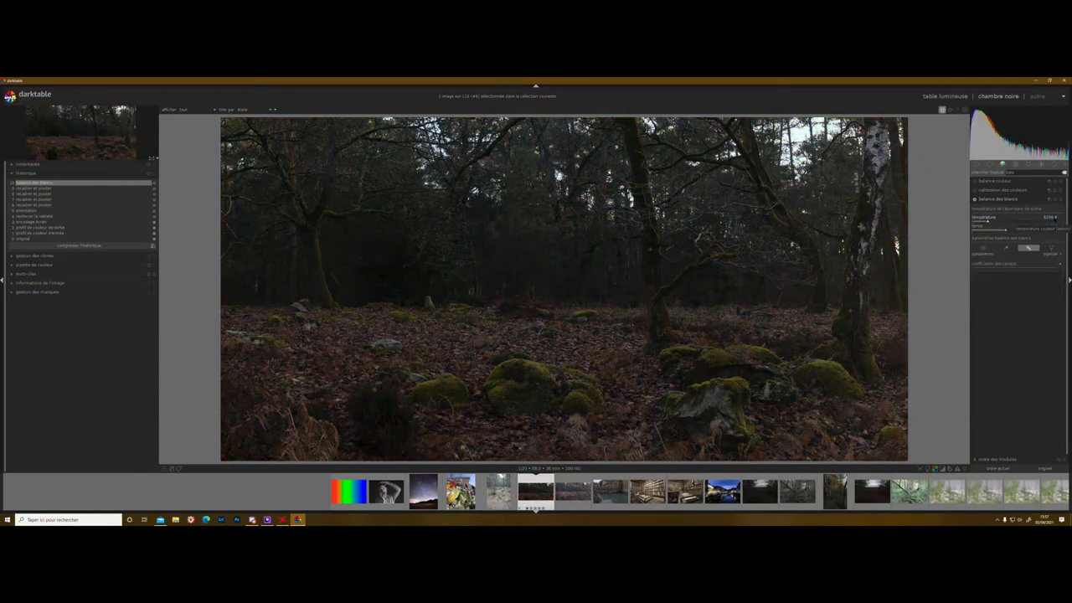
{"action": "scroll", "coordinate": [1030, 226], "scroll_direction": "down", "scroll_amount": 3}
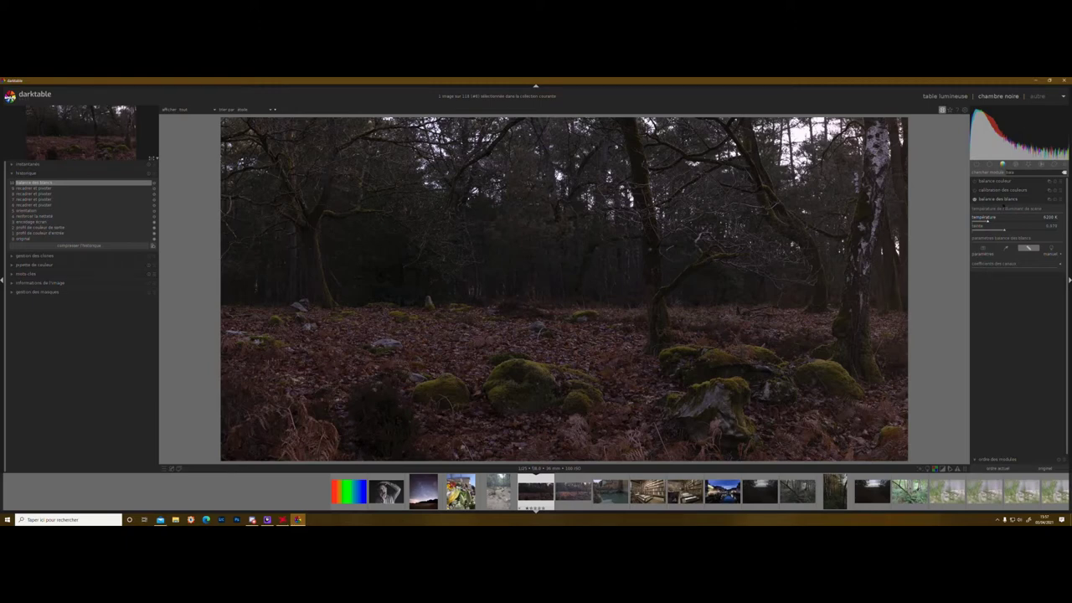
{"action": "left_click", "coordinate": [1010, 202]}
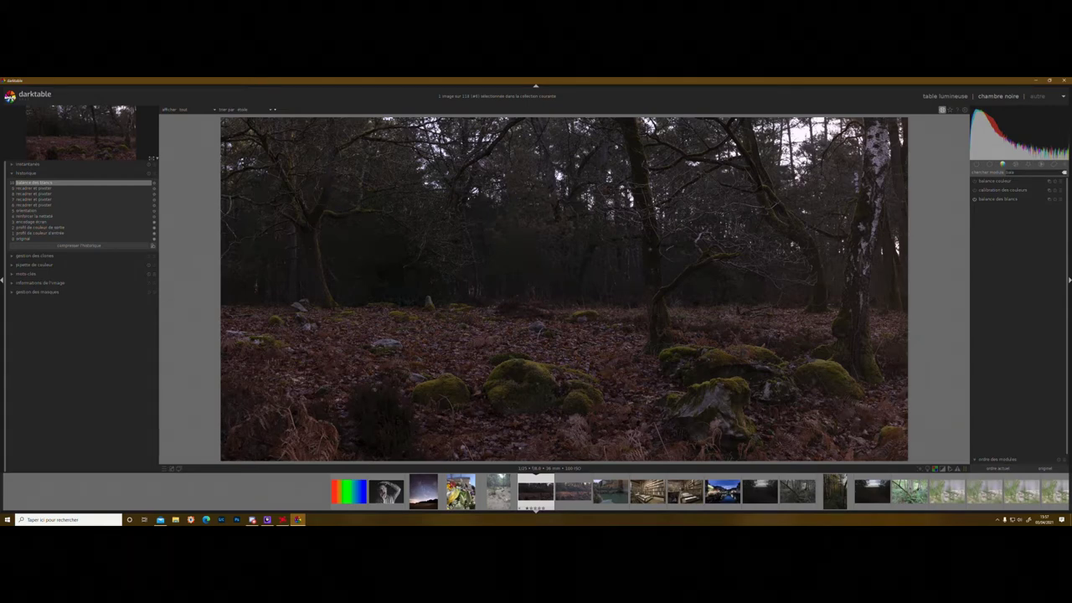
Search the modules for "exp" and enable the exposition module.
{"action": "key", "text": "BackSpace"}
{"action": "key", "text": "BackSpace"}
{"action": "key", "text": "BackSpace"}
{"action": "key", "text": "BackSpace"}
{"action": "type", "text": "ba"}
{"action": "key", "text": "BackSpace"}
{"action": "key", "text": "BackSpace"}
{"action": "type", "text": "exp"}
{"action": "type", "text": "i"}
{"action": "key", "text": "BackSpace"}
{"action": "left_click", "coordinate": [989, 181]}
{"action": "left_click", "coordinate": [974, 181]}
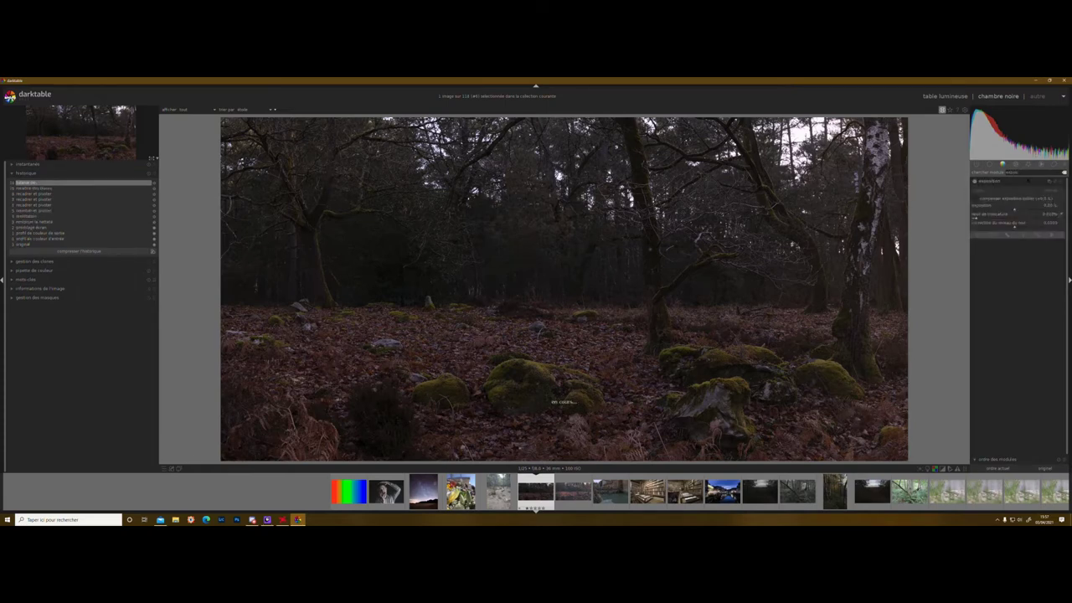
Rename the exposition module instance as "global".
{"action": "left_click", "coordinate": [1049, 182]}
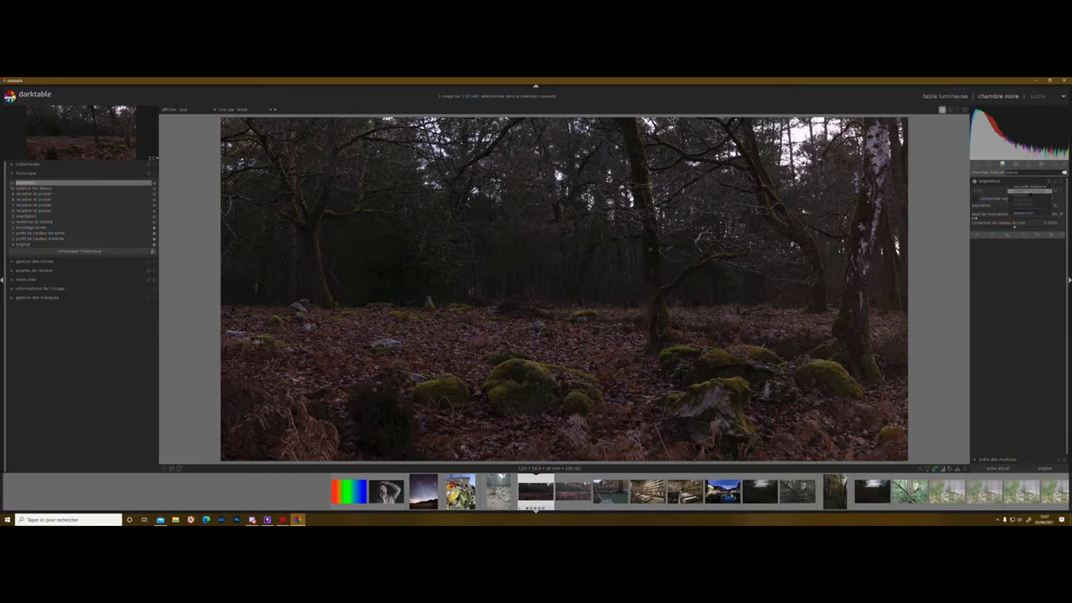
{"action": "left_click", "coordinate": [1005, 183]}
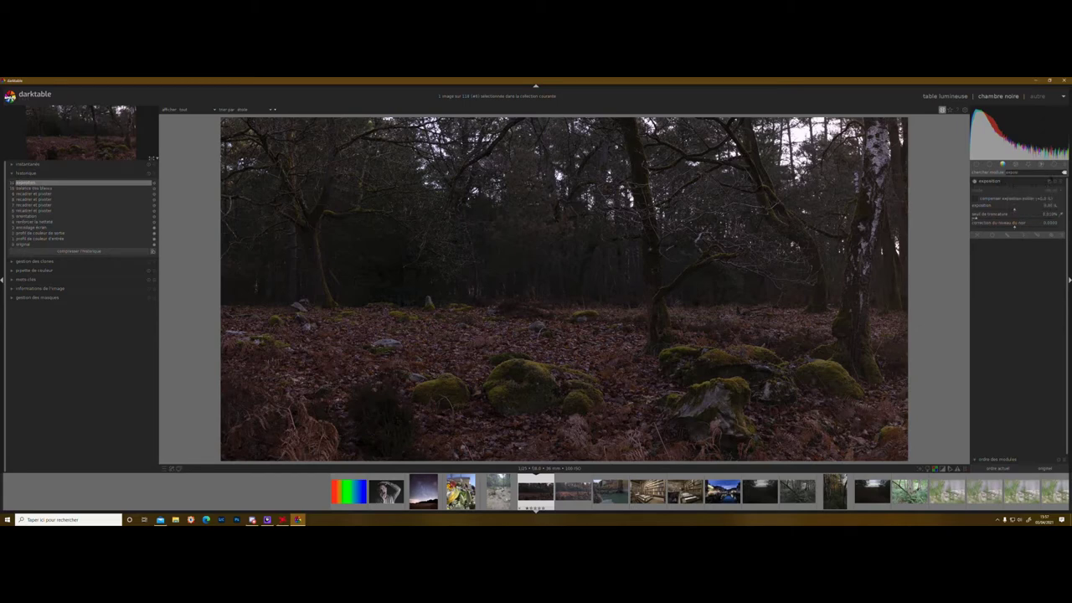
{"action": "left_click", "coordinate": [1058, 181]}
{"action": "left_click", "coordinate": [1046, 183]}
{"action": "left_click", "coordinate": [1049, 181]}
{"action": "left_click", "coordinate": [1028, 212]}
{"action": "key", "text": "Return"}
Raise the global exposure to brighten the forest and lower the black level correction to about -0.035.
{"action": "left_click_drag", "start_coordinate": [1014, 210], "coordinate": [1018, 211]}
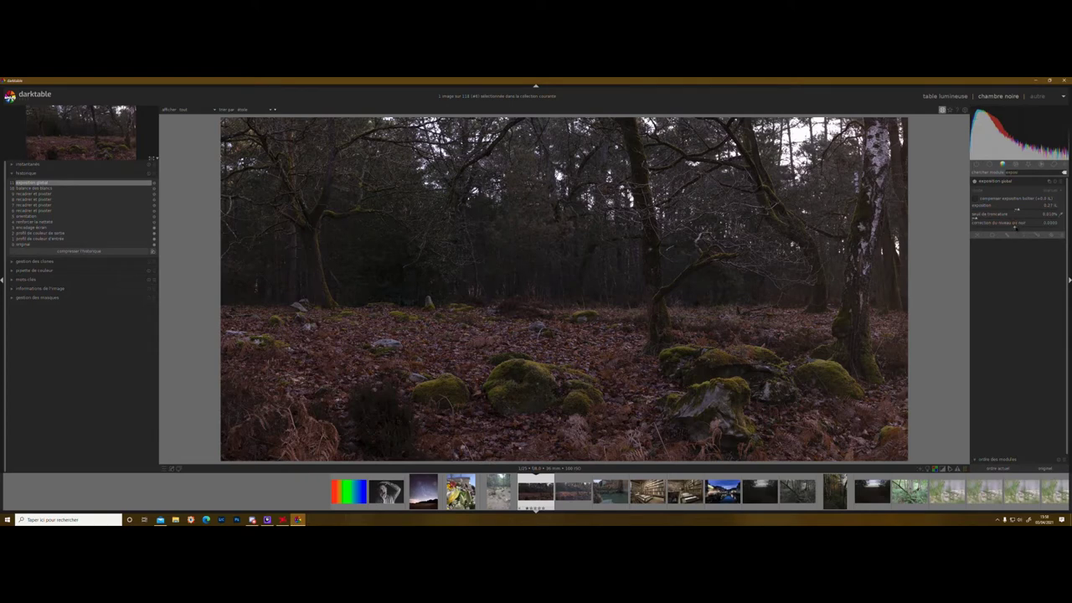
{"action": "left_click_drag", "start_coordinate": [1015, 226], "coordinate": [998, 227]}
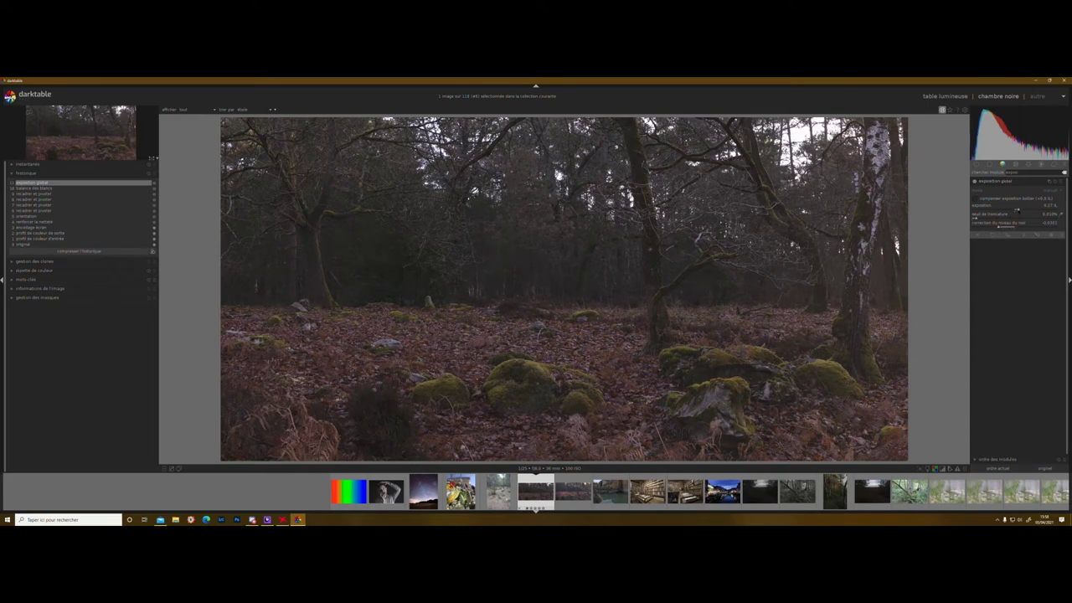
{"action": "left_click_drag", "start_coordinate": [1020, 210], "coordinate": [1019, 210]}
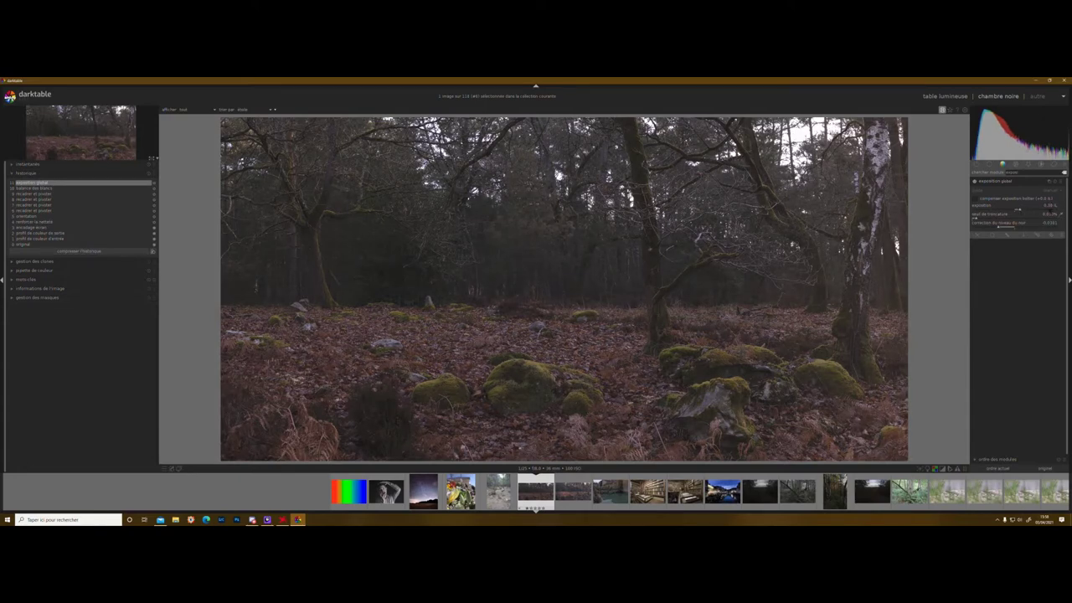
{"action": "right_click", "coordinate": [1049, 206]}
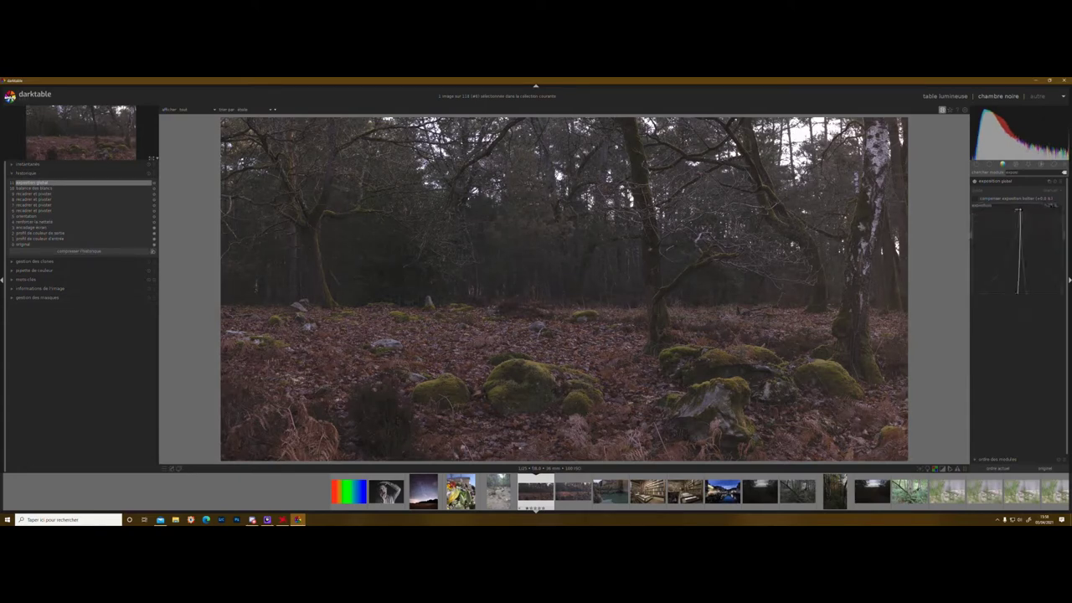
{"action": "type", "text": "0"}
{"action": "key", "text": "Return"}
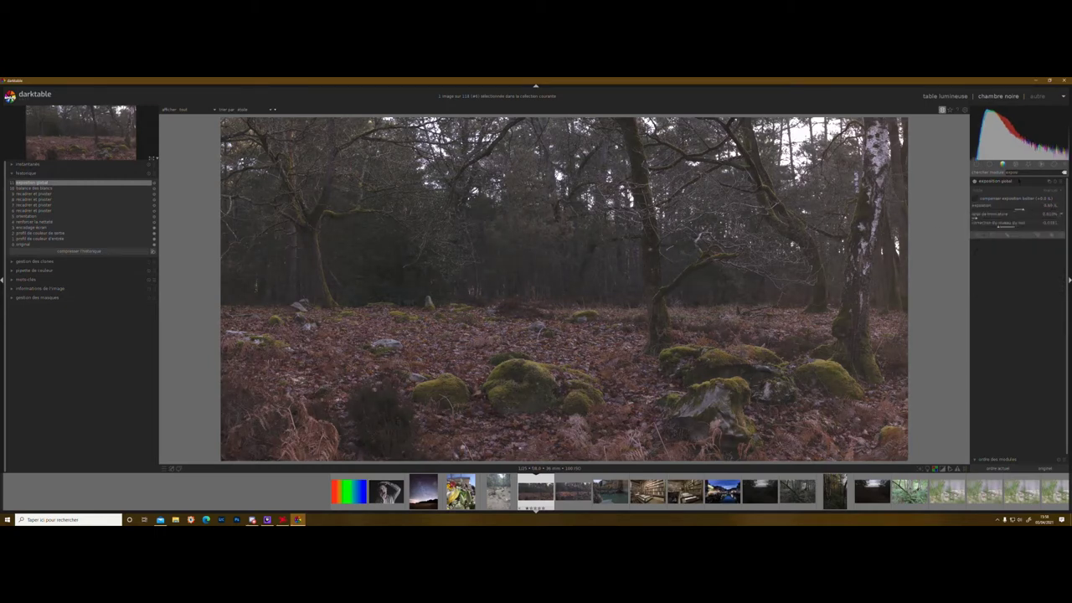
{"action": "left_click", "coordinate": [1018, 181]}
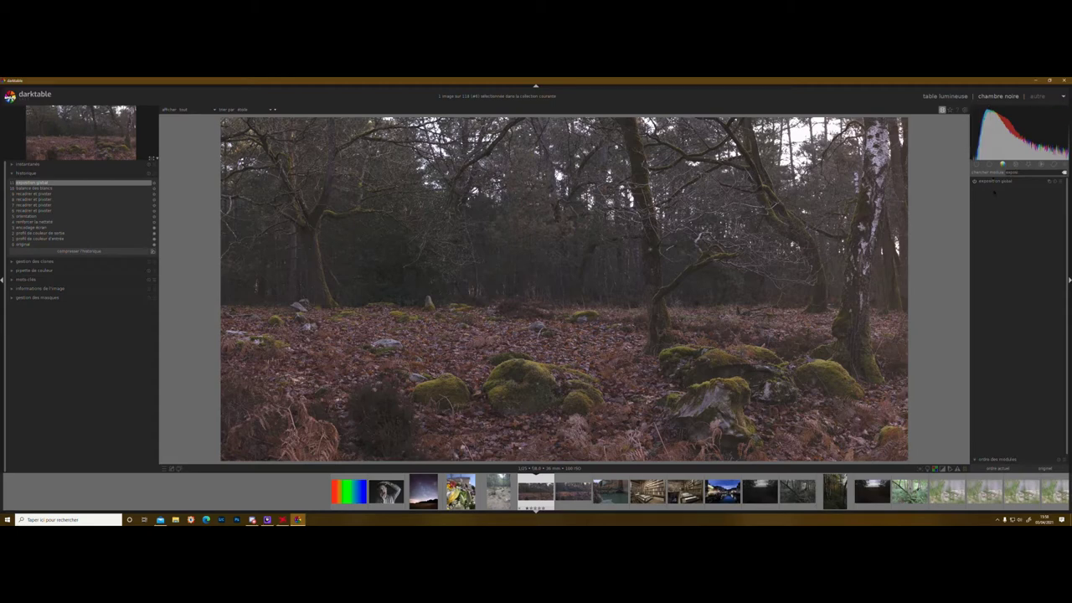
Enable the filmique rvb module and lower its look contrast to nearly the minimum.
{"action": "double_click", "coordinate": [1011, 172]}
{"action": "type", "text": "filmiq"}
{"action": "left_click", "coordinate": [1003, 181]}
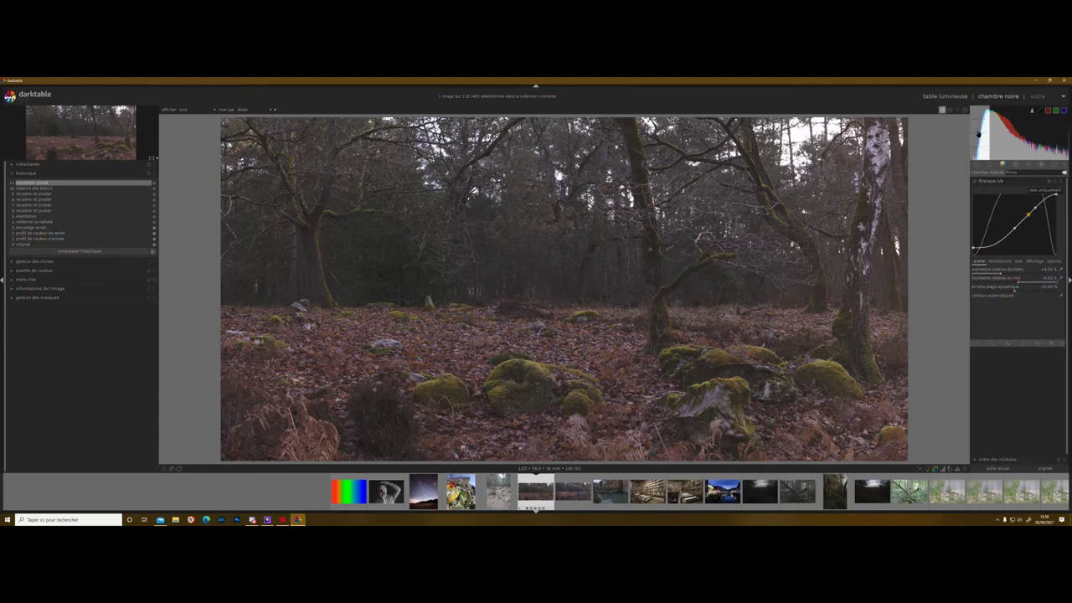
{"action": "left_click", "coordinate": [973, 181]}
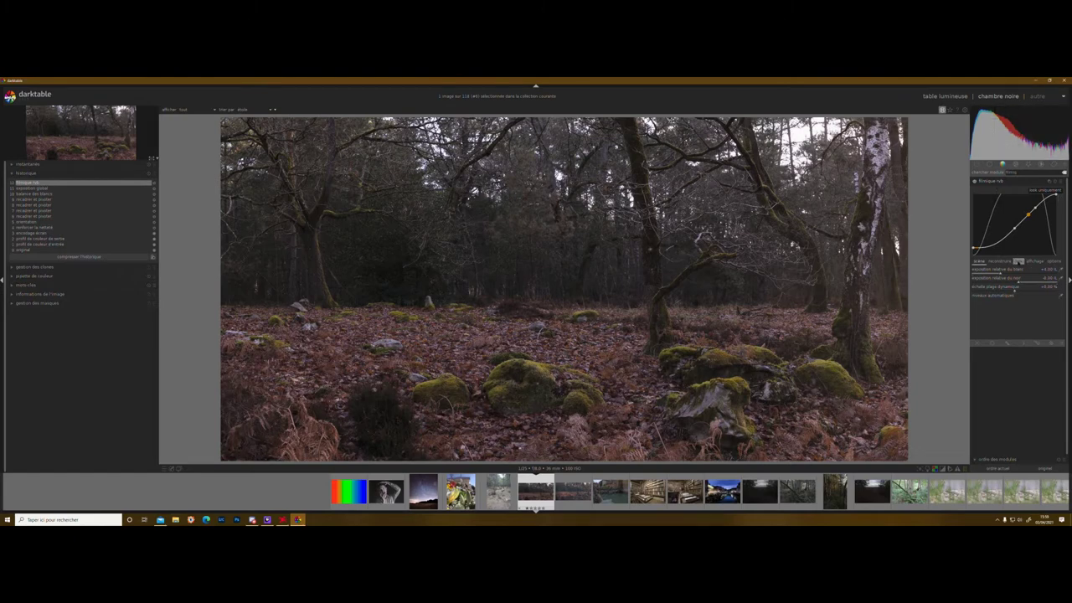
{"action": "left_click", "coordinate": [1018, 261]}
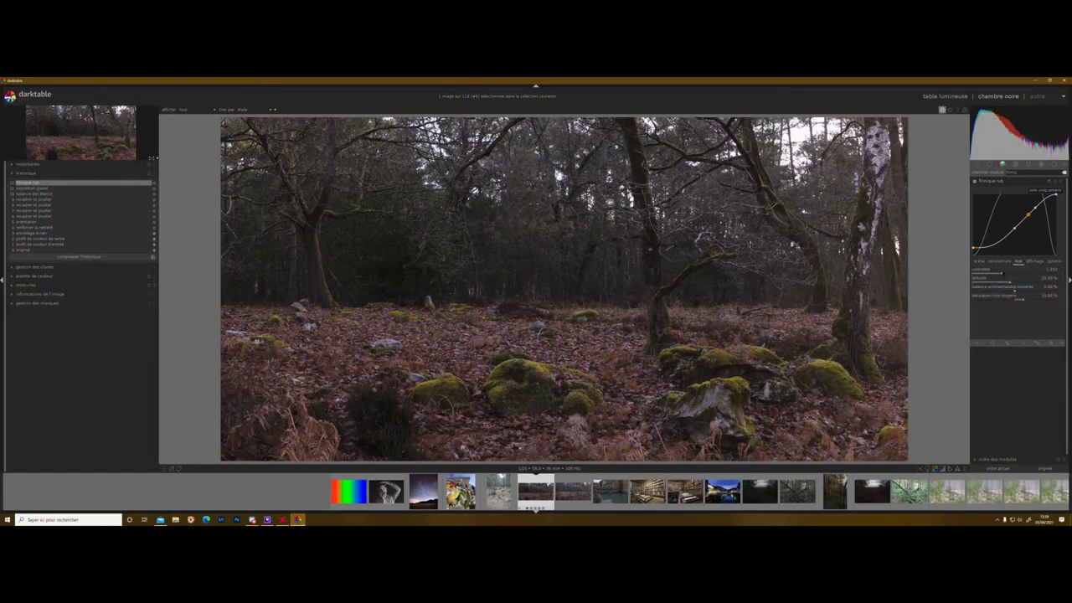
{"action": "left_click_drag", "start_coordinate": [1002, 274], "coordinate": [975, 275]}
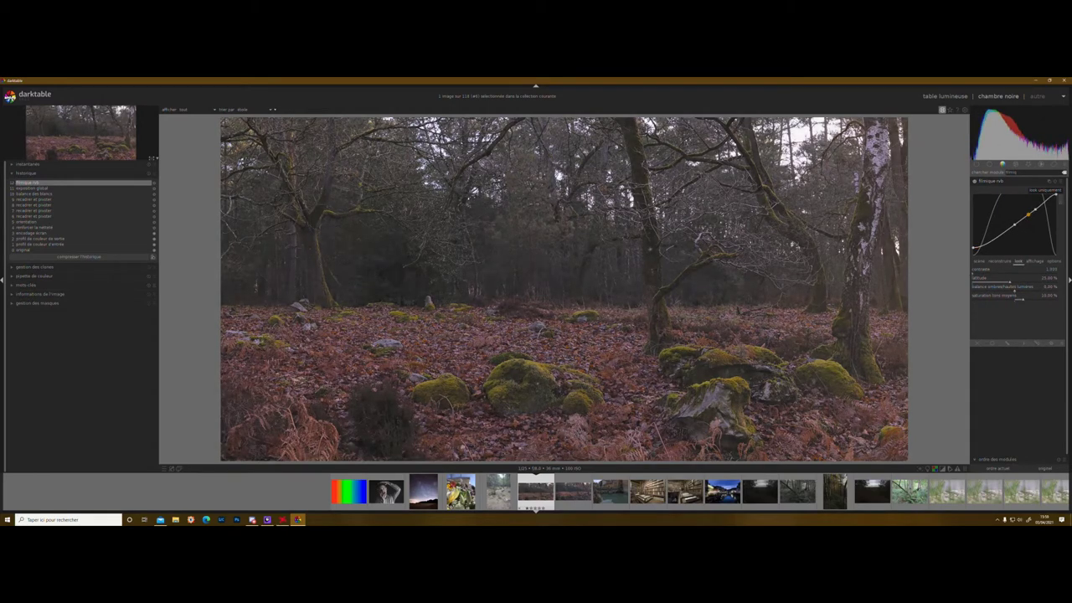
Sample the image to set the white and black relative exposures of the filmique rvb scene.
{"action": "left_click", "coordinate": [977, 261]}
{"action": "left_click", "coordinate": [1060, 270]}
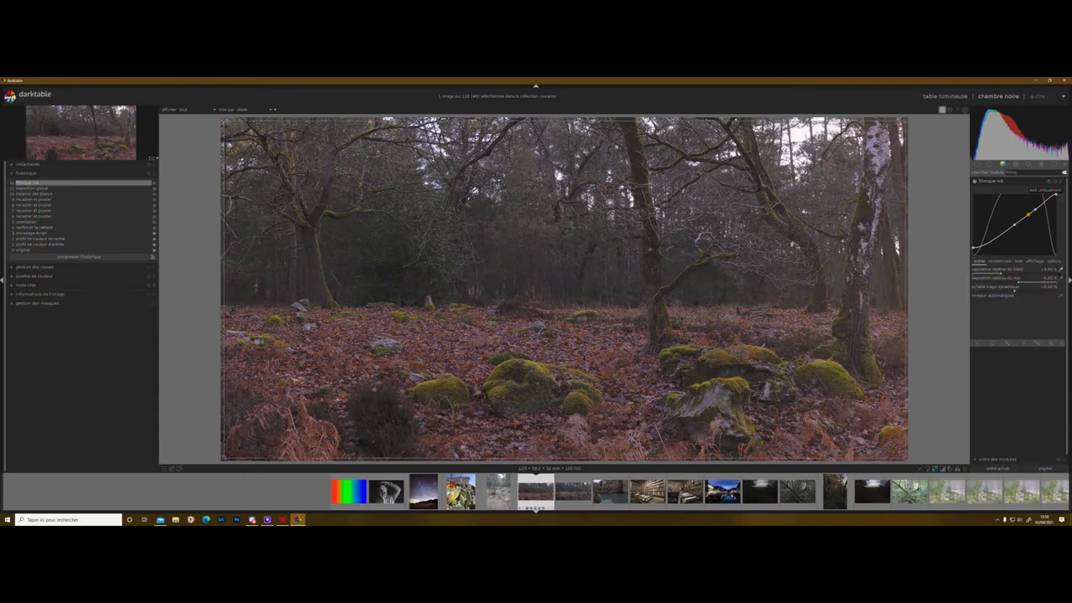
{"action": "left_click", "coordinate": [1061, 278]}
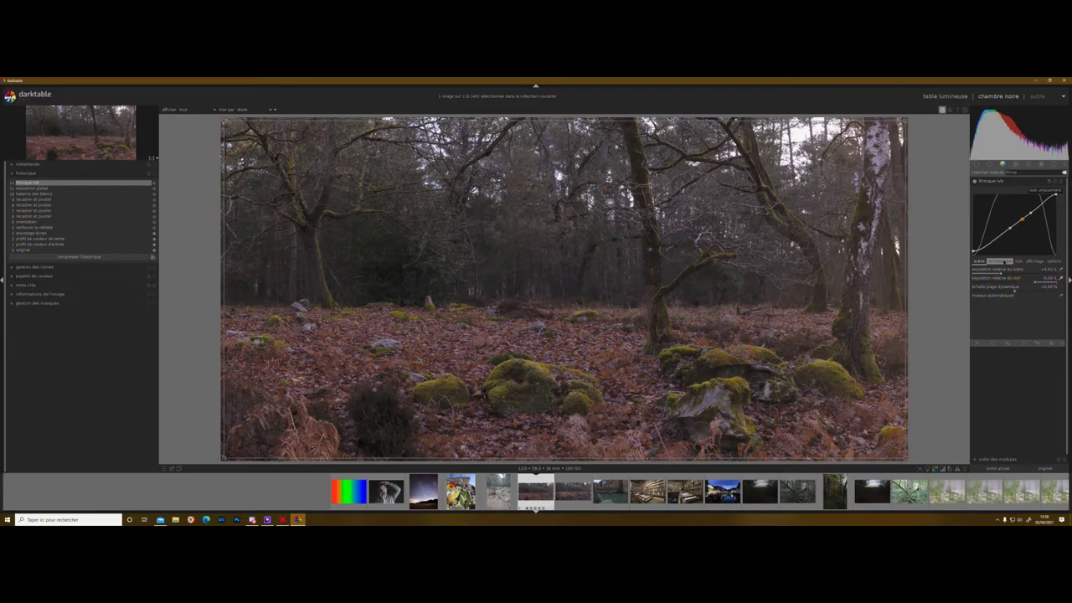
Set the filmique rvb look latitude to 75 %.
{"action": "left_click", "coordinate": [1018, 261]}
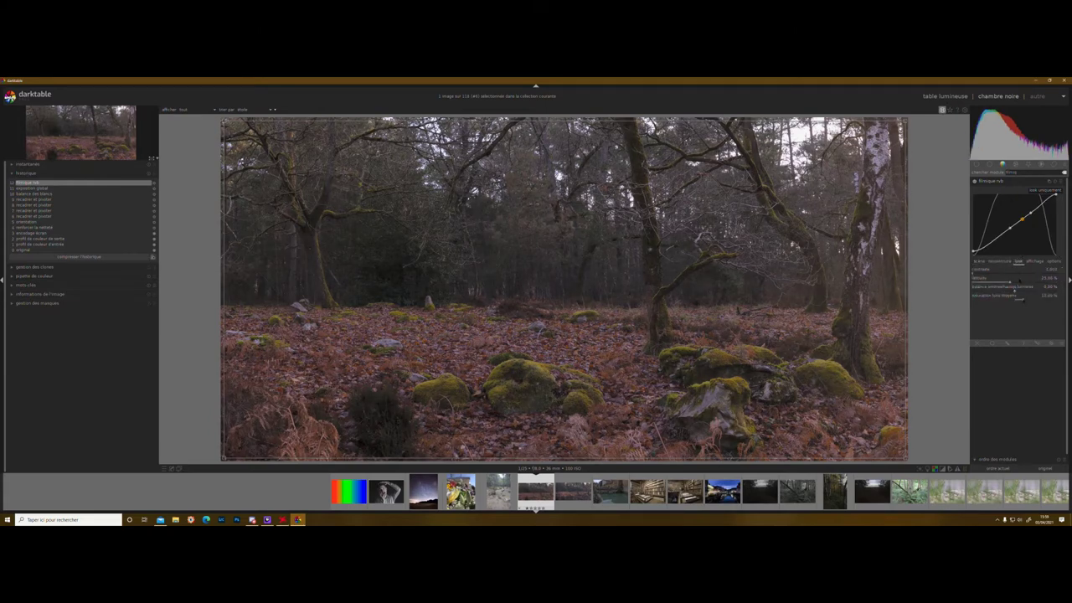
{"action": "left_click_drag", "start_coordinate": [1010, 283], "coordinate": [1019, 283]}
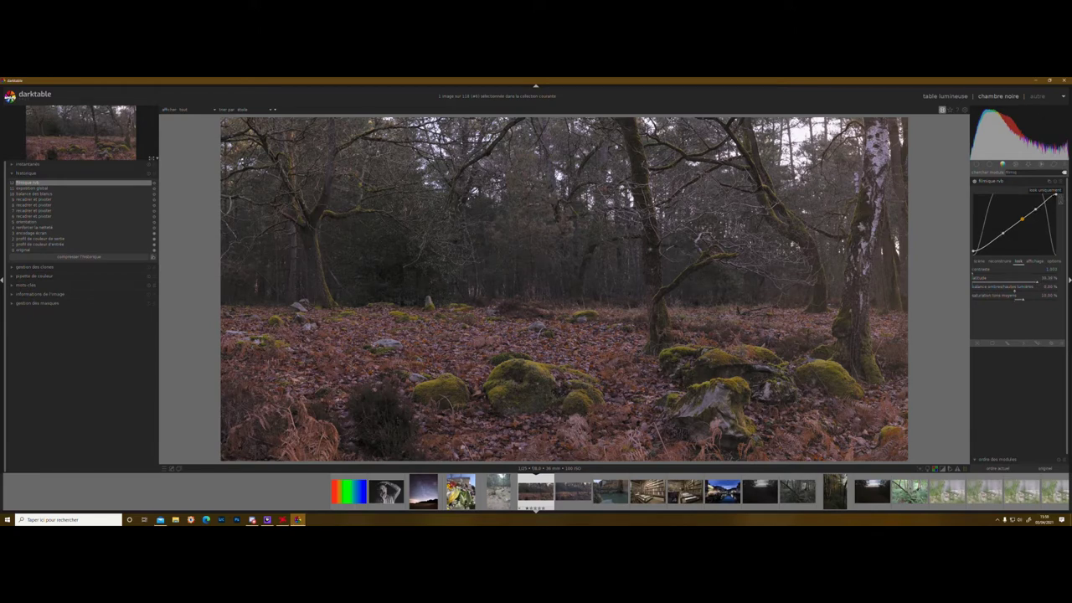
{"action": "left_click_drag", "start_coordinate": [1038, 283], "coordinate": [1050, 283]}
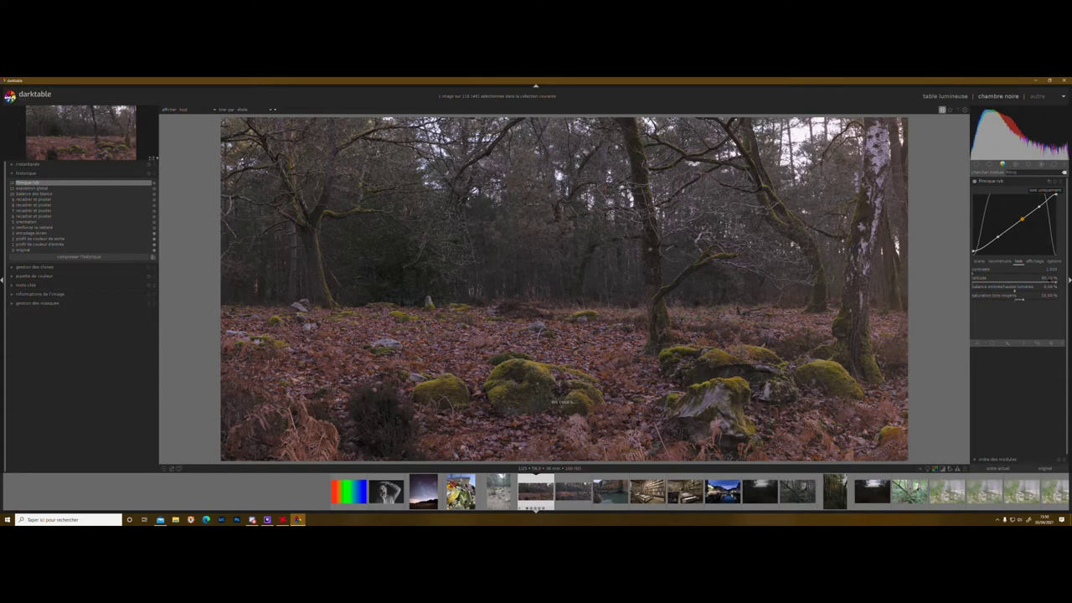
{"action": "right_click", "coordinate": [1017, 277]}
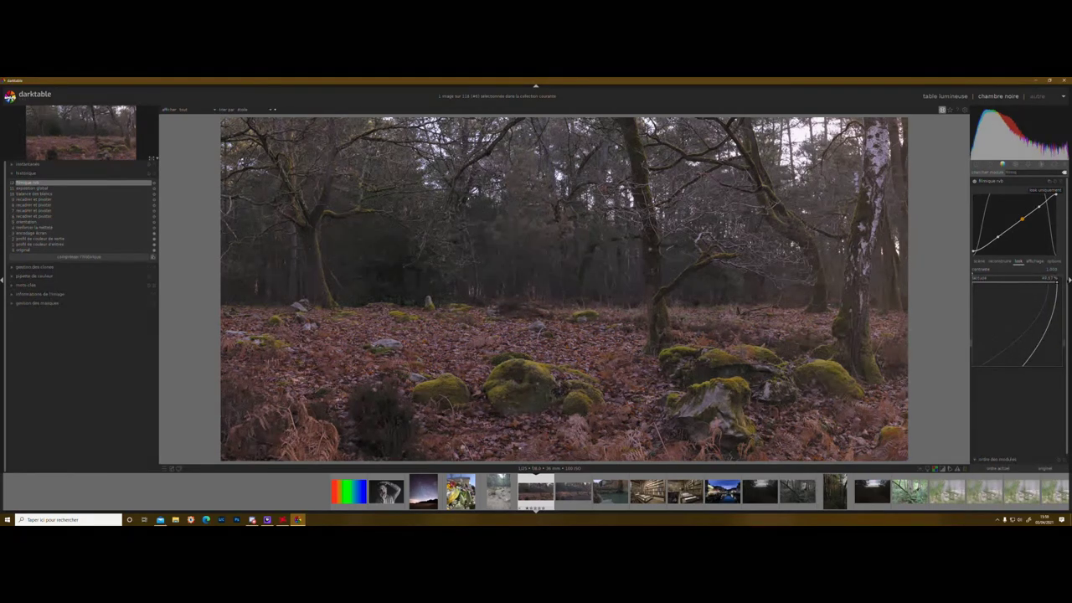
{"action": "type", "text": "75"}
{"action": "key", "text": "Return"}
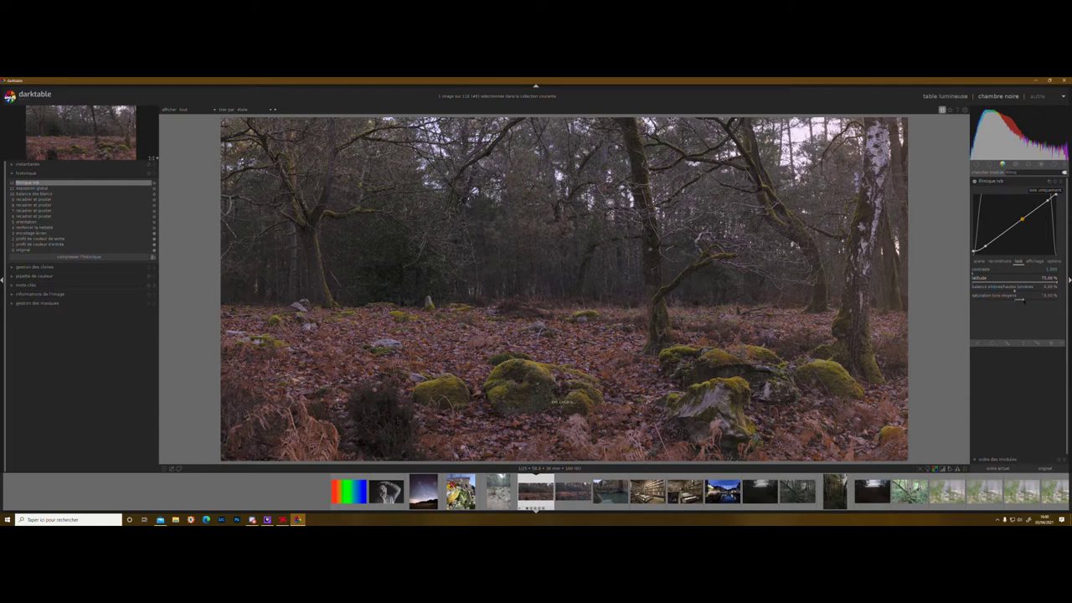
Set the filmique rvb midtone saturation to 0 % and raise the look contrast slightly.
{"action": "mouse_move", "coordinate": [1019, 300]}
{"action": "left_mouse_down"}
{"action": "mouse_move", "coordinate": [1034, 301]}
{"action": "mouse_move", "coordinate": [1013, 301]}
{"action": "left_mouse_up"}
{"action": "left_click", "coordinate": [1016, 301]}
{"action": "right_click", "coordinate": [1017, 296]}
{"action": "type", "text": "0"}
{"action": "key", "text": "Return"}
{"action": "left_click_drag", "start_coordinate": [972, 273], "coordinate": [974, 273]}
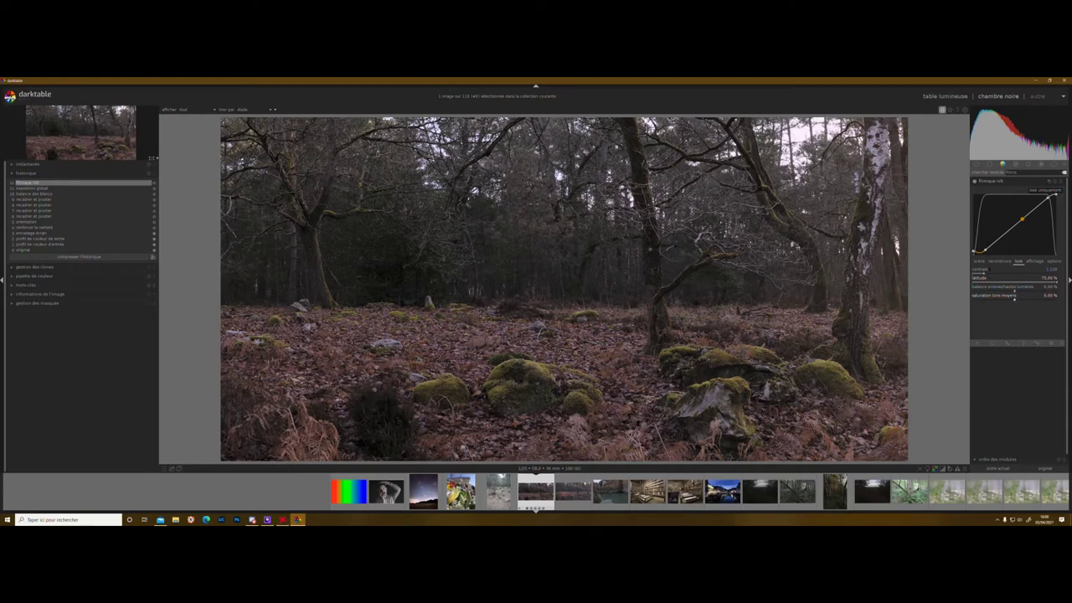
{"action": "left_click", "coordinate": [997, 182]}
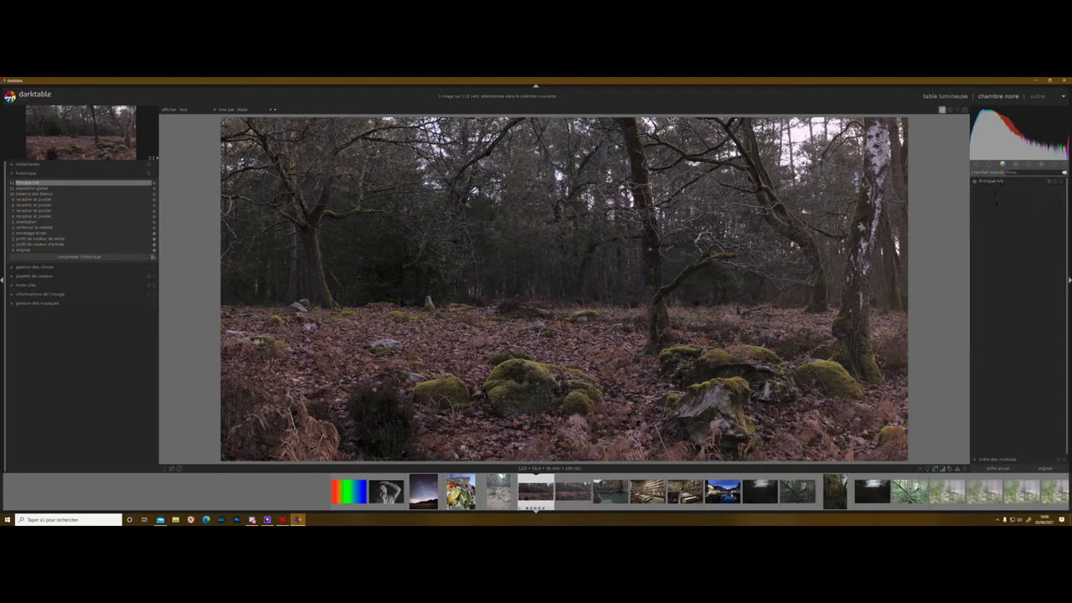
Fine-tune the black level correction of the global exposition instance slightly further below zero.
{"action": "left_click", "coordinate": [990, 164]}
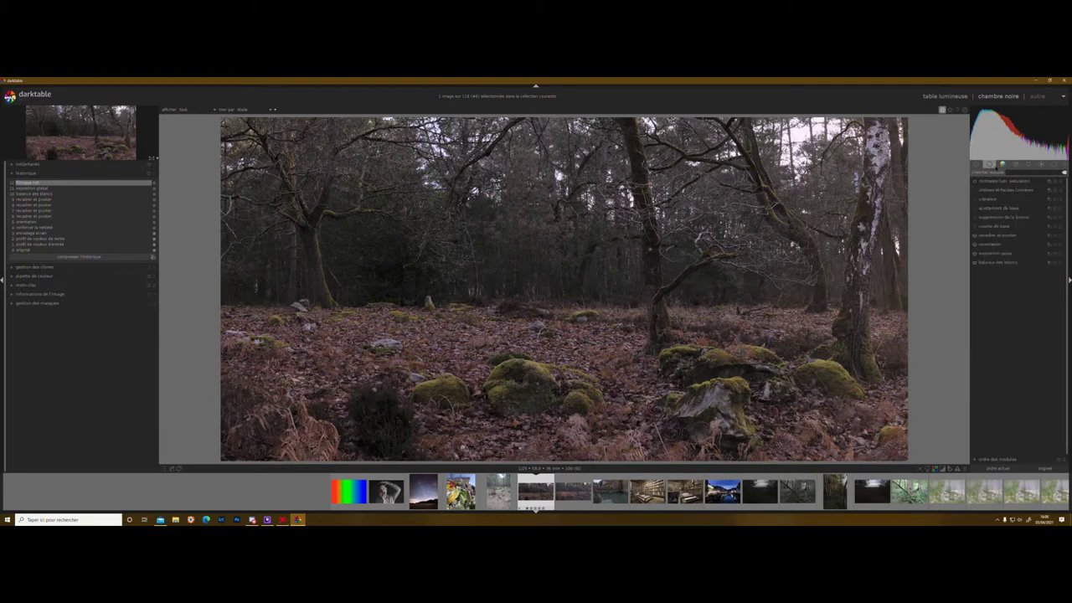
{"action": "left_click", "coordinate": [996, 253]}
{"action": "left_click_drag", "start_coordinate": [997, 299], "coordinate": [994, 300]}
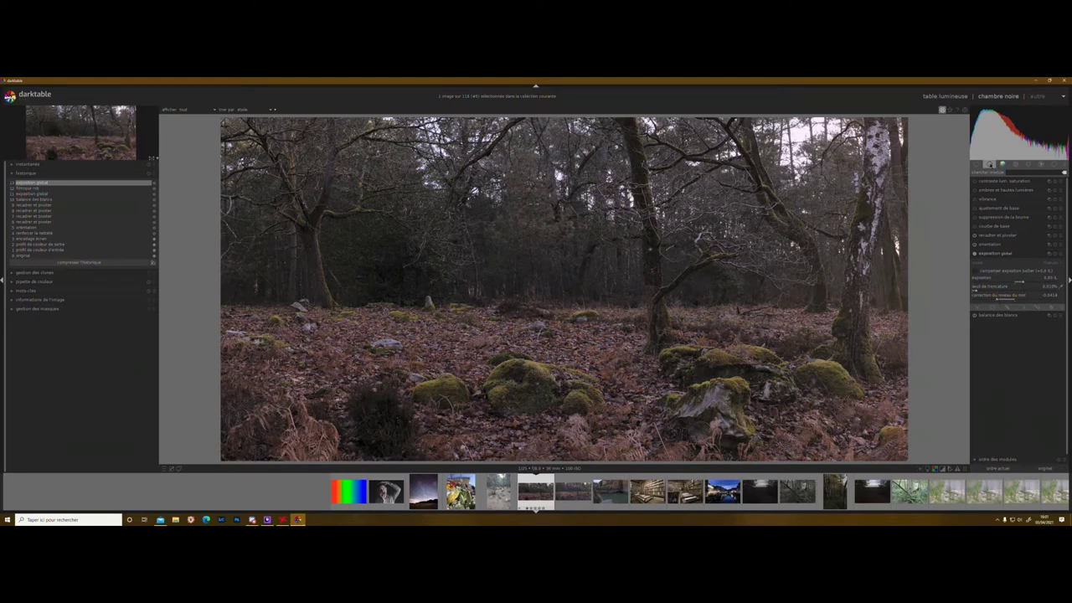
{"action": "left_click", "coordinate": [991, 165]}
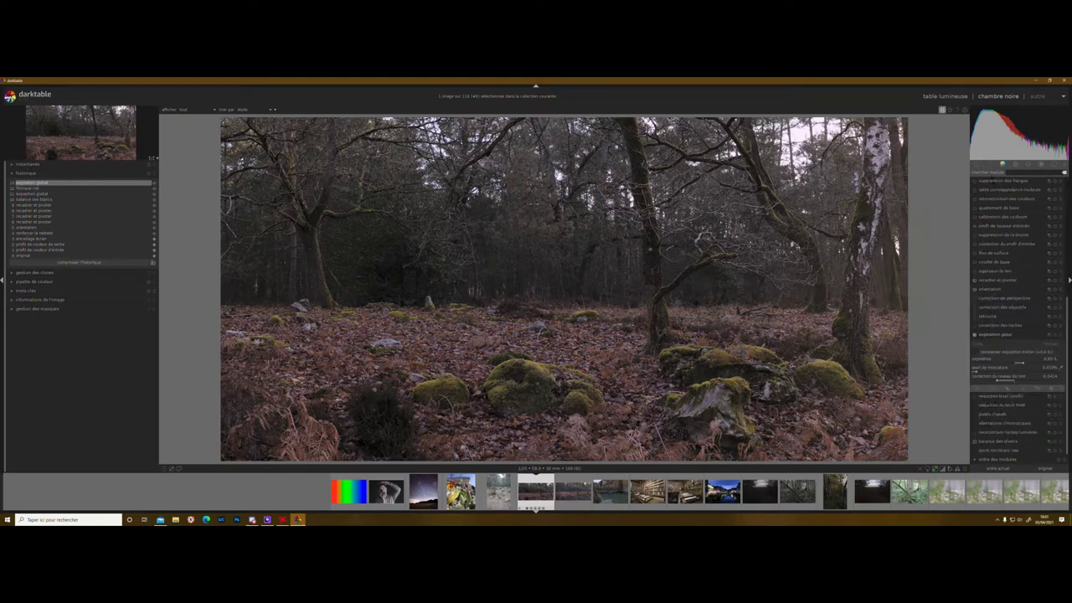
{"action": "left_click", "coordinate": [989, 165]}
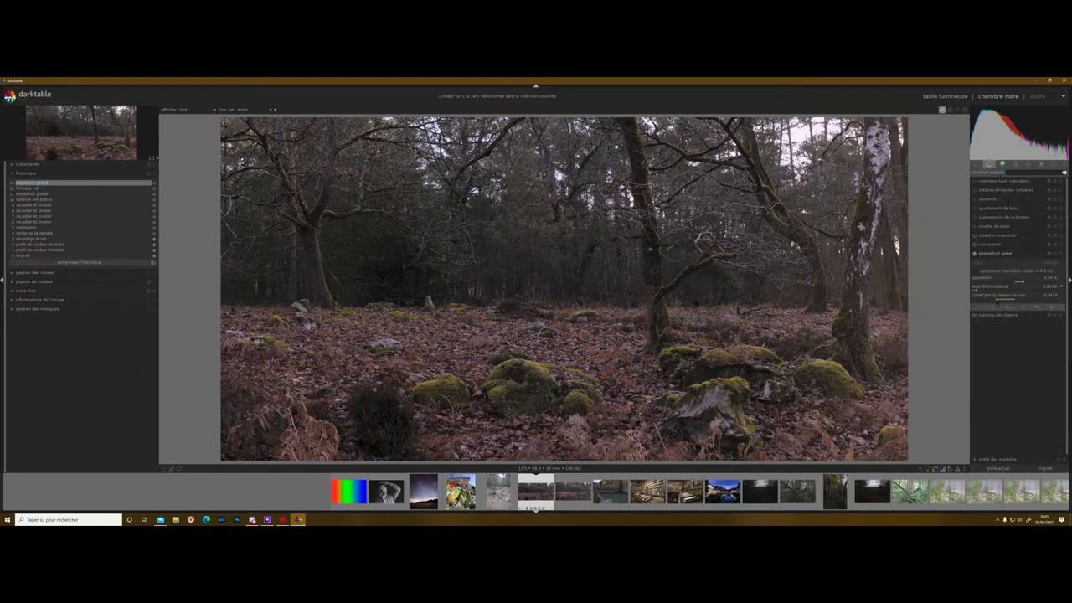
{"action": "left_click_drag", "start_coordinate": [988, 301], "coordinate": [992, 301]}
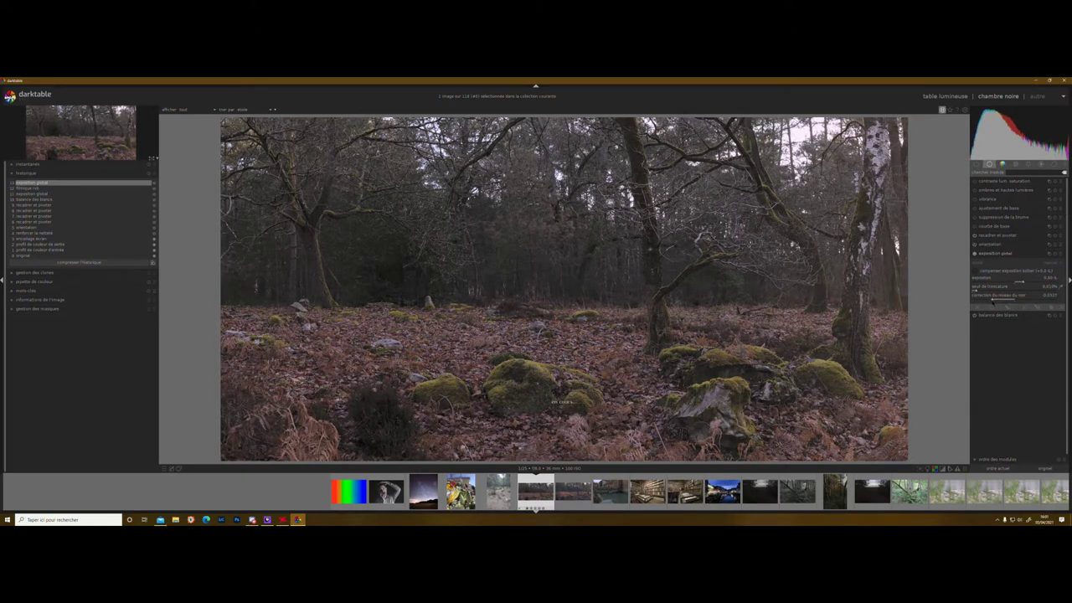
{"action": "left_click_drag", "start_coordinate": [992, 301], "coordinate": [995, 301]}
Enable the ombres et hautes lumières module and reduce its shadows to about +32 and highlights to about -32.
{"action": "left_click", "coordinate": [992, 190]}
{"action": "left_click", "coordinate": [974, 190]}
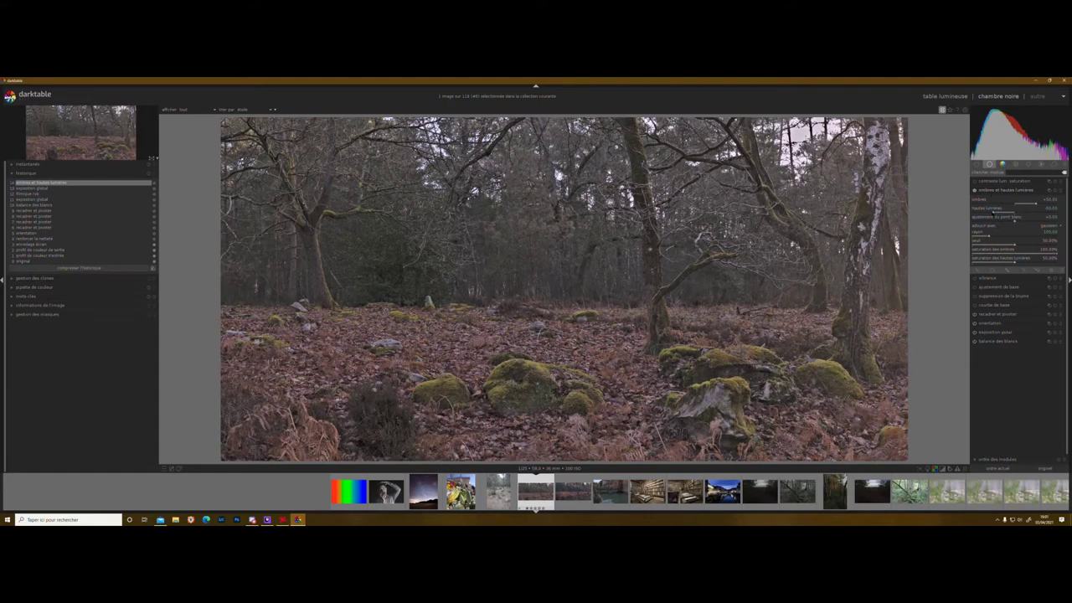
{"action": "mouse_move", "coordinate": [993, 213]}
{"action": "left_mouse_down"}
{"action": "mouse_move", "coordinate": [983, 214]}
{"action": "mouse_move", "coordinate": [996, 215]}
{"action": "left_mouse_up"}
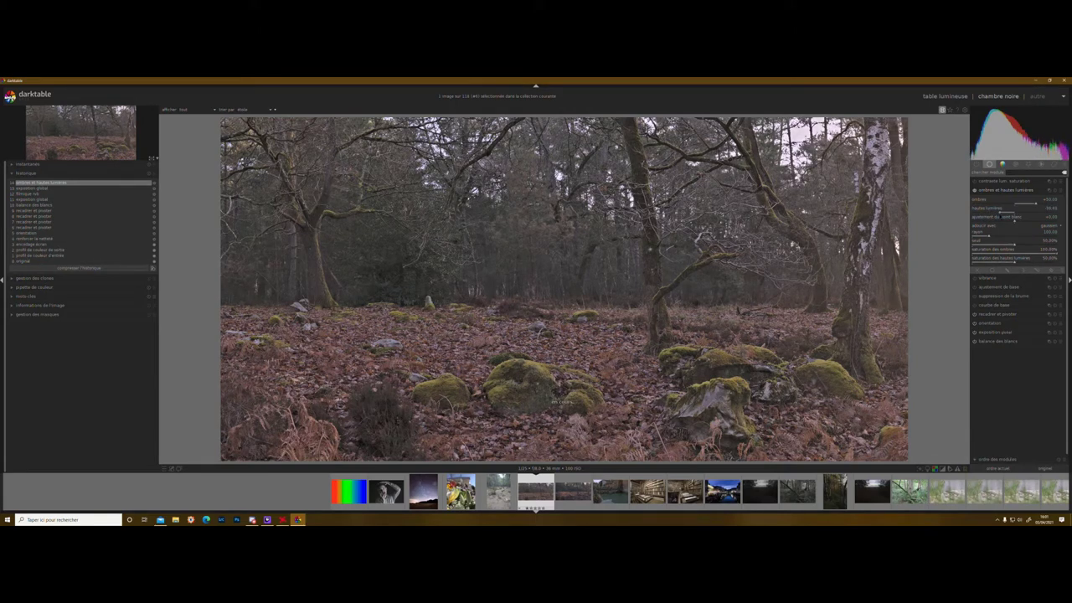
{"action": "left_click_drag", "start_coordinate": [999, 214], "coordinate": [998, 214]}
{"action": "left_click_drag", "start_coordinate": [998, 213], "coordinate": [1031, 204]}
{"action": "left_click", "coordinate": [1028, 202]}
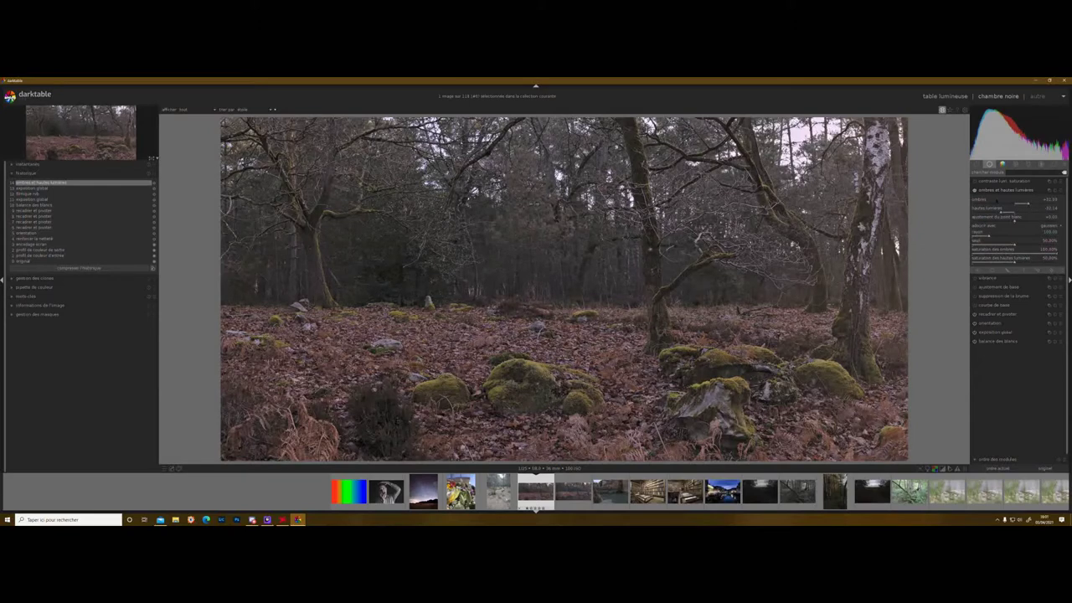
Compare the forest image without and with the ombres et hautes lumières module.
{"action": "left_click", "coordinate": [975, 190]}
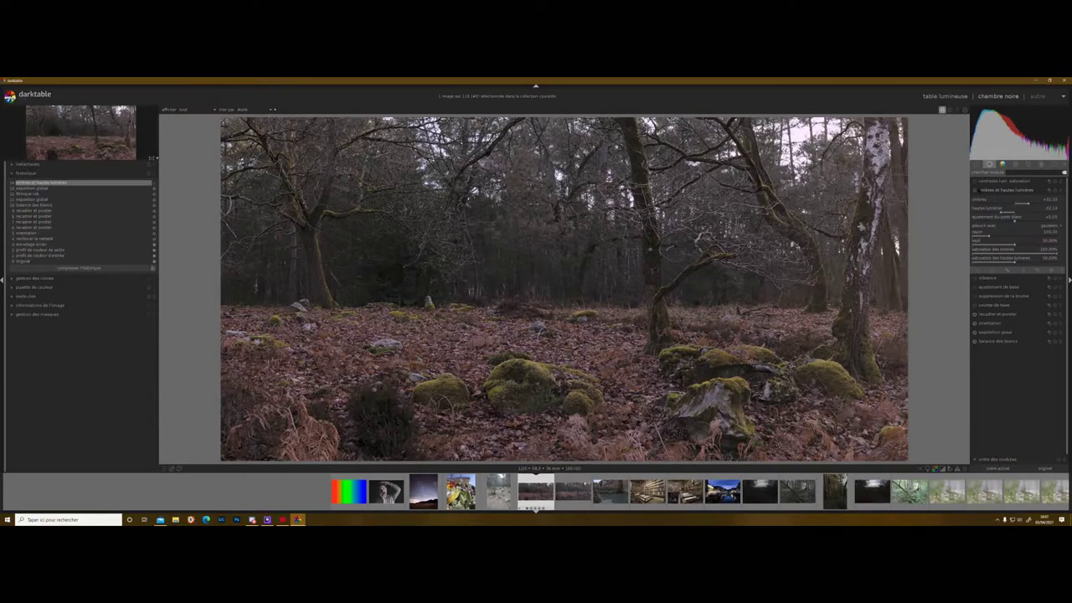
{"action": "left_click", "coordinate": [975, 190]}
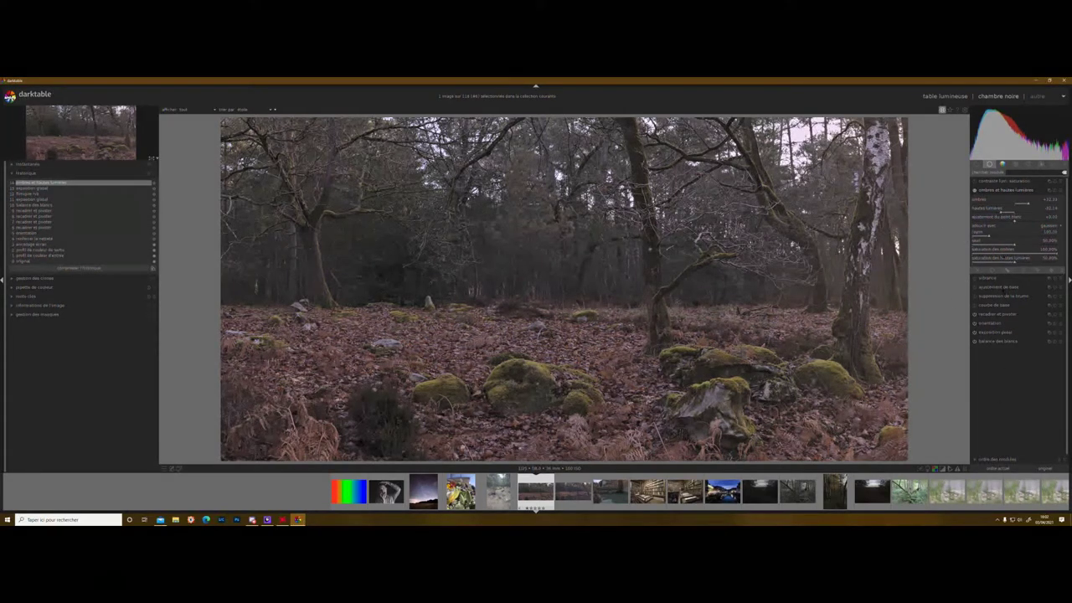
{"action": "left_click", "coordinate": [1020, 191]}
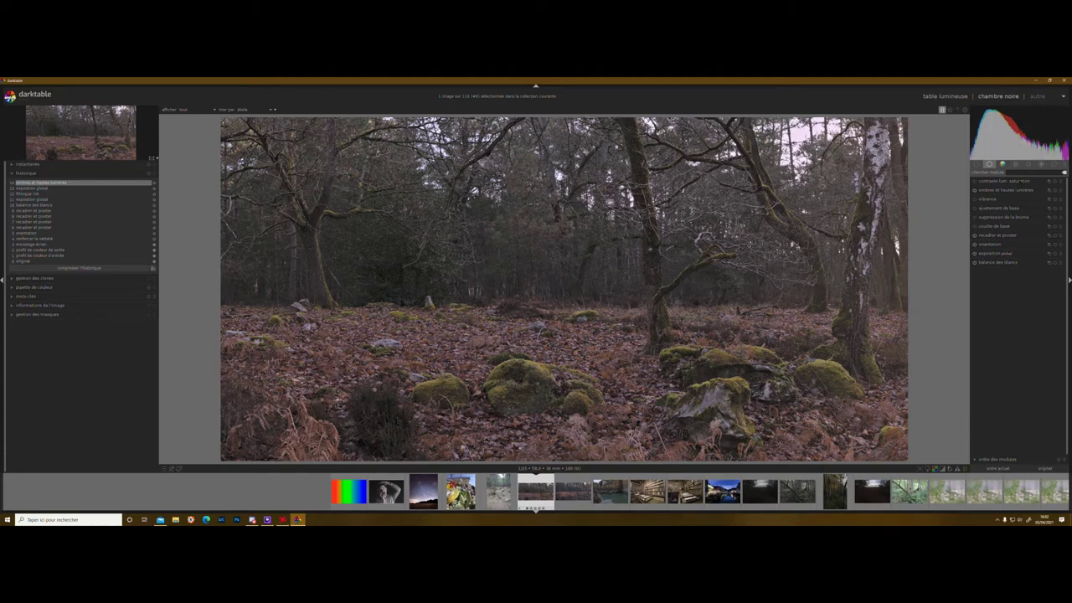
Enable the contraste local module, raise its detail and shadows slightly and lower its highlights.
{"action": "left_click", "coordinate": [1016, 164]}
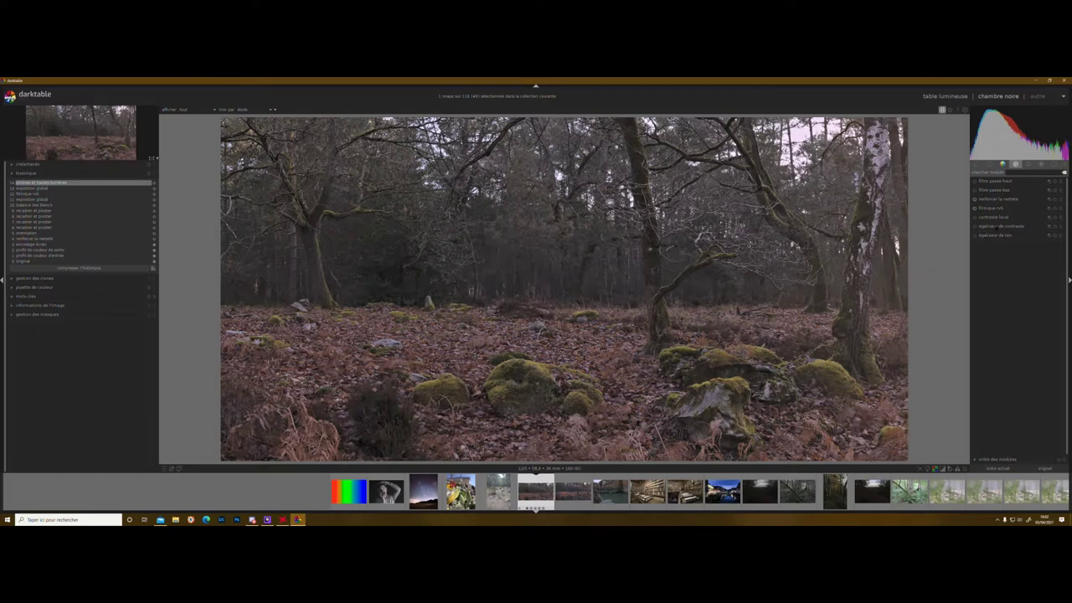
{"action": "left_click", "coordinate": [993, 217]}
{"action": "left_click", "coordinate": [974, 216]}
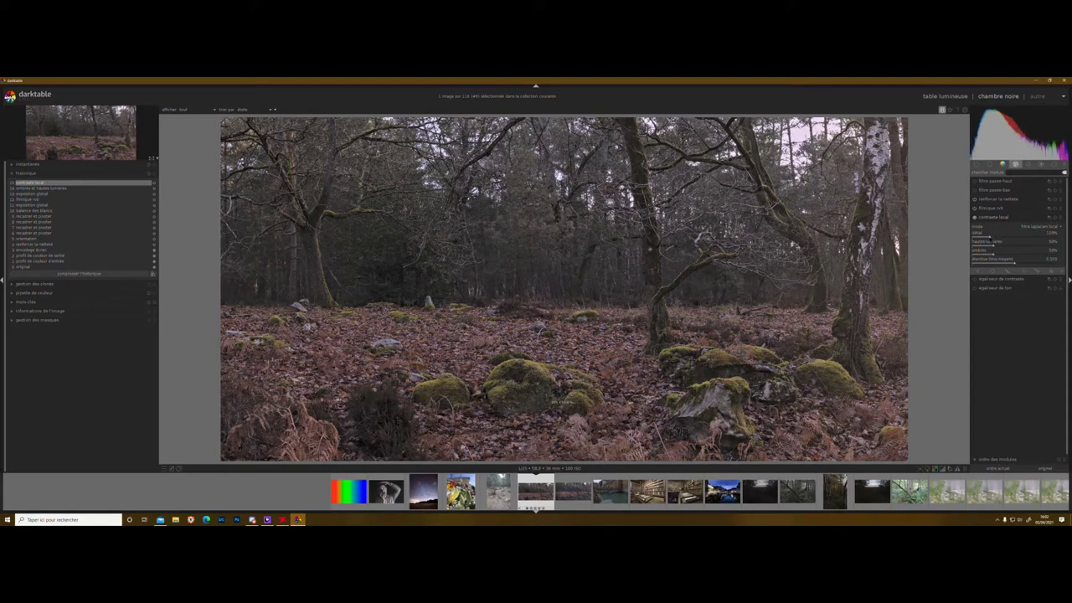
{"action": "left_click_drag", "start_coordinate": [990, 237], "coordinate": [991, 237]}
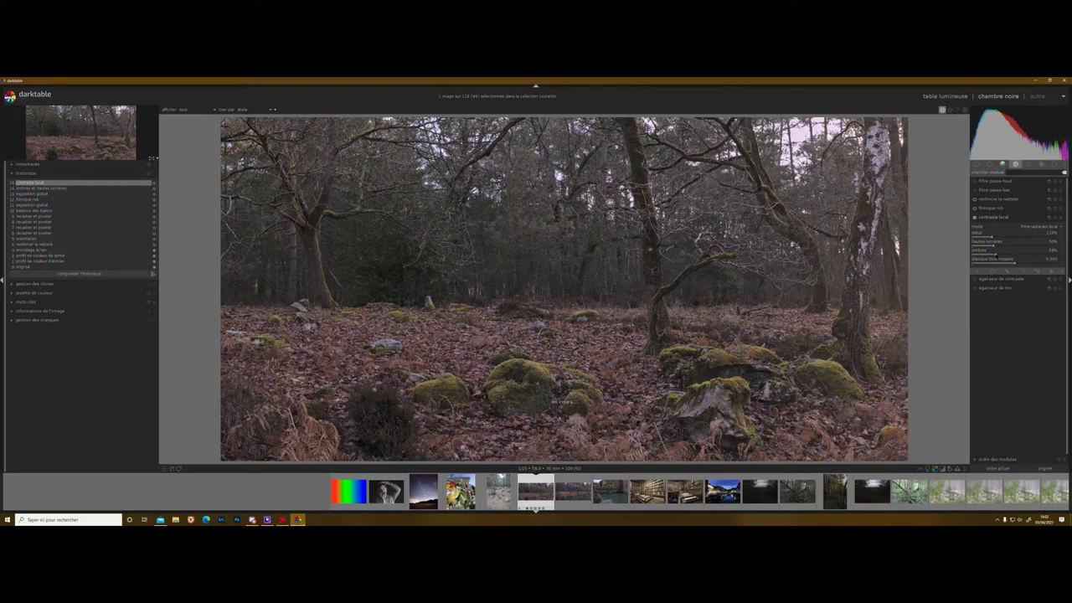
{"action": "left_click_drag", "start_coordinate": [992, 247], "coordinate": [990, 247]}
{"action": "left_click", "coordinate": [1014, 164]}
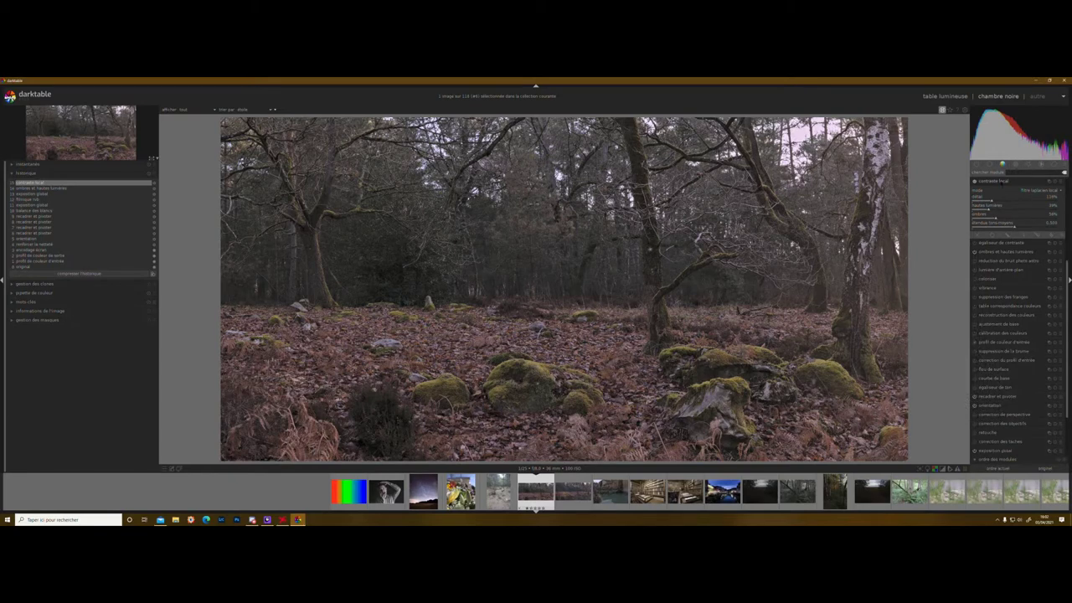
{"action": "left_click", "coordinate": [1000, 182]}
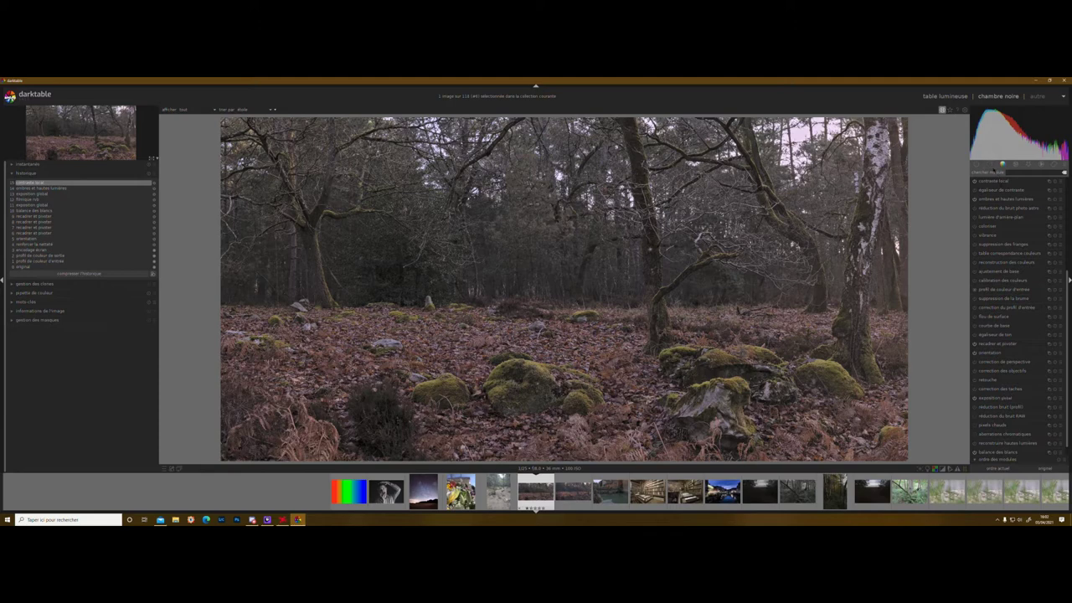
Create a second instance of the exposition module and rename it "foreground".
{"action": "left_click", "coordinate": [990, 165]}
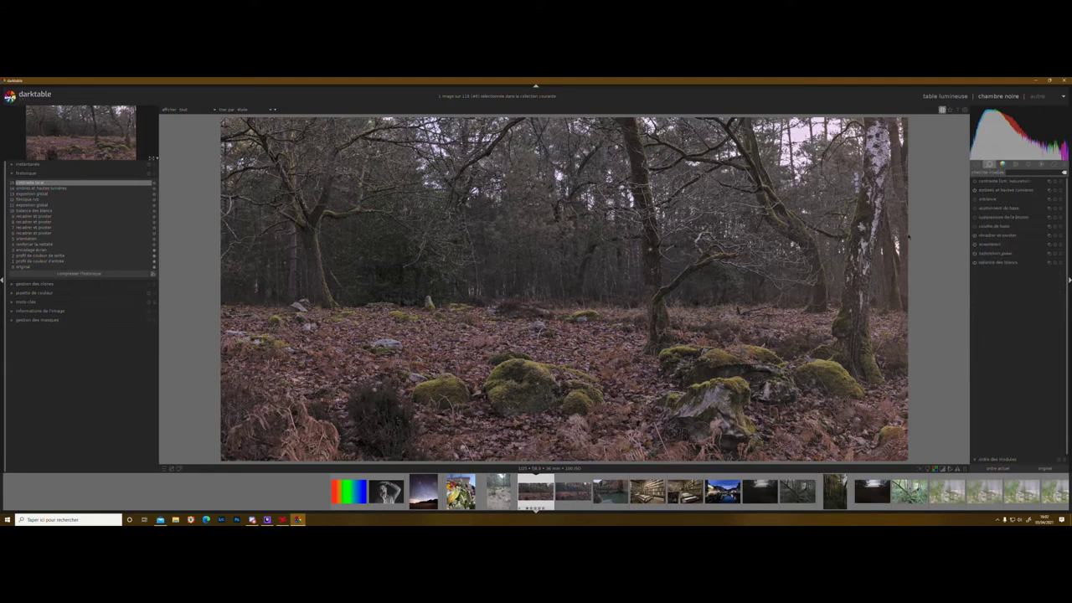
{"action": "right_click", "coordinate": [1014, 255]}
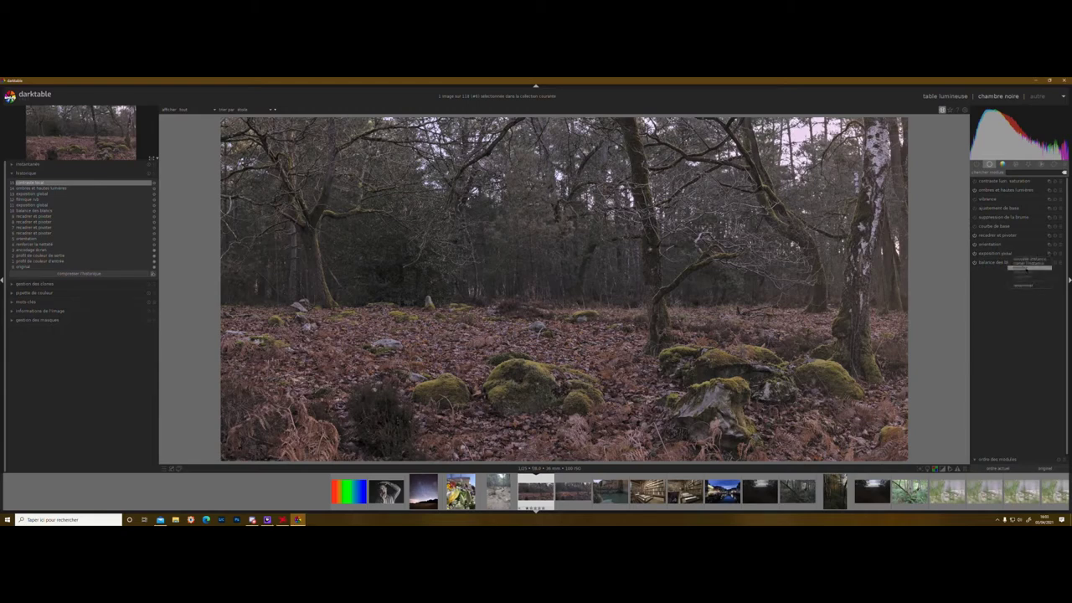
{"action": "left_click", "coordinate": [1028, 259]}
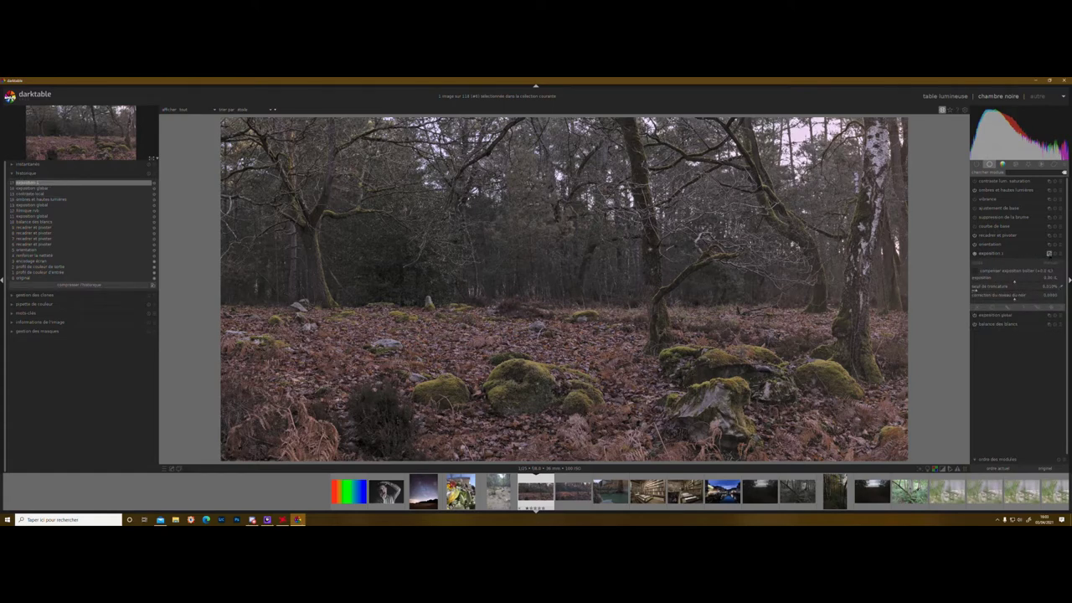
{"action": "left_click", "coordinate": [1048, 253]}
{"action": "left_click", "coordinate": [1028, 285]}
{"action": "key", "text": "Return"}
Give the foreground exposition a drawn and parametric mask with a horizontal gradient across the mossy rocks.
{"action": "left_click", "coordinate": [1037, 308]}
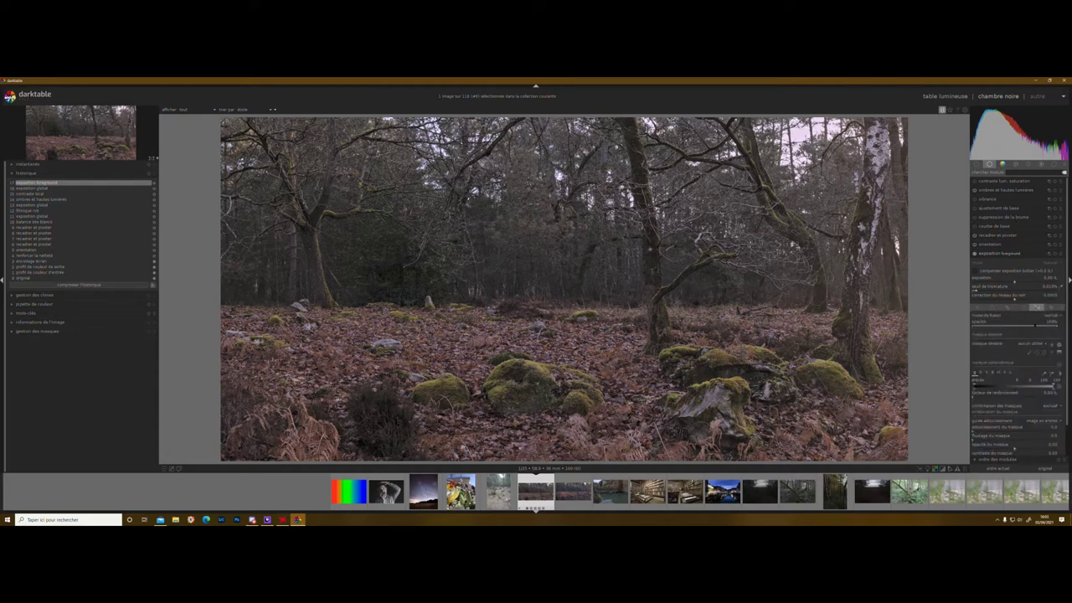
{"action": "left_click", "coordinate": [1059, 353]}
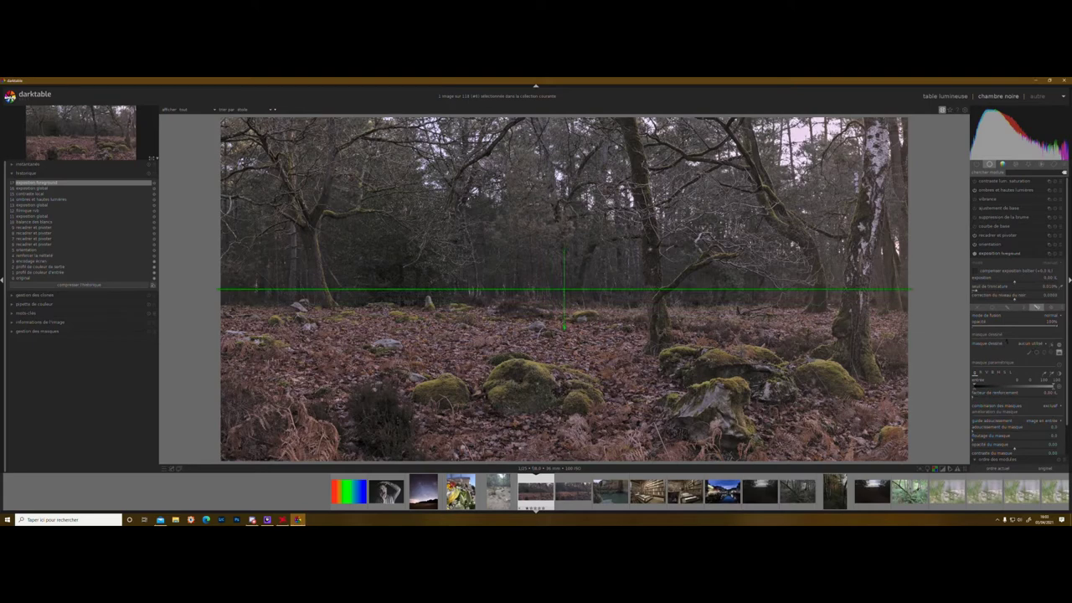
{"action": "left_click", "coordinate": [614, 359]}
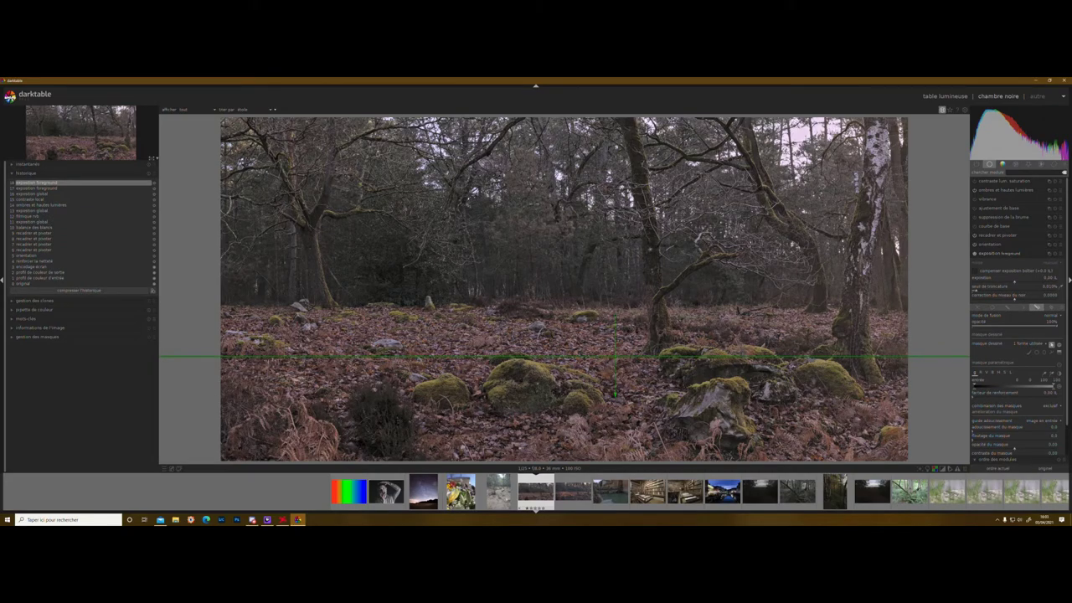
Rotate the gradient mask by half a turn to reverse its direction and keep its line level.
{"action": "scroll", "coordinate": [624, 308], "scroll_direction": "up", "scroll_amount": 3}
{"action": "scroll", "coordinate": [624, 308], "scroll_direction": "down", "scroll_amount": 3}
{"action": "left_click_drag", "start_coordinate": [615, 395], "coordinate": [604, 319]}
{"action": "left_click_drag", "start_coordinate": [837, 287], "coordinate": [847, 355]}
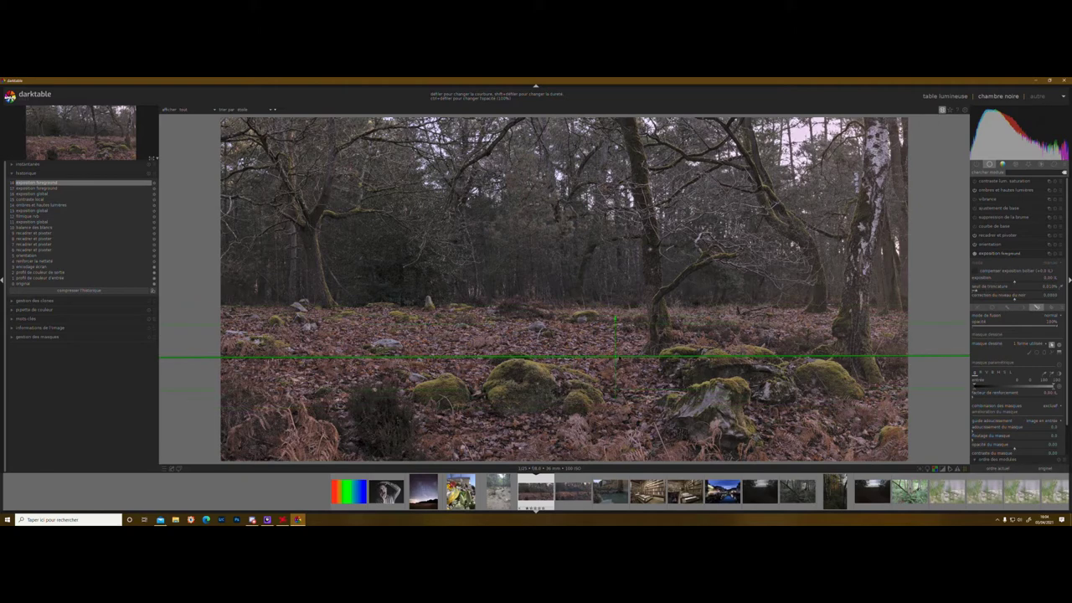
Curve the gradient line downward at both ends and reposition it nearer the horizontal centre of the foreground.
{"action": "scroll", "coordinate": [615, 356], "scroll_direction": "up", "scroll_amount": 2}
{"action": "scroll", "coordinate": [615, 356], "scroll_direction": "down", "scroll_amount": 7}
{"action": "scroll", "coordinate": [615, 358], "scroll_direction": "down", "scroll_amount": 1}
{"action": "left_click_drag", "start_coordinate": [615, 357], "coordinate": [575, 366]}
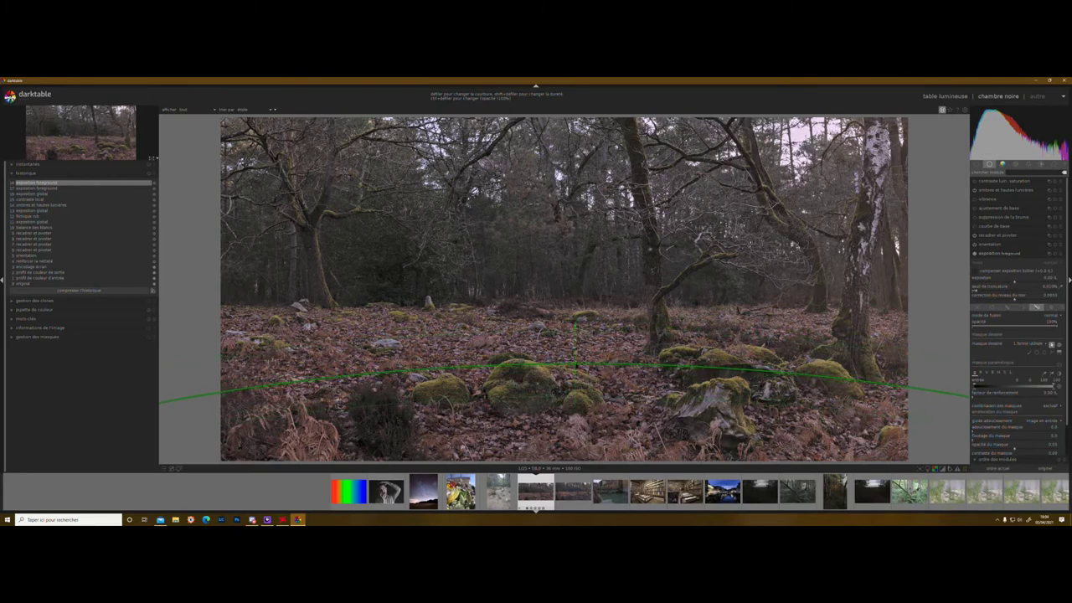
{"action": "left_click_drag", "start_coordinate": [575, 365], "coordinate": [575, 362]}
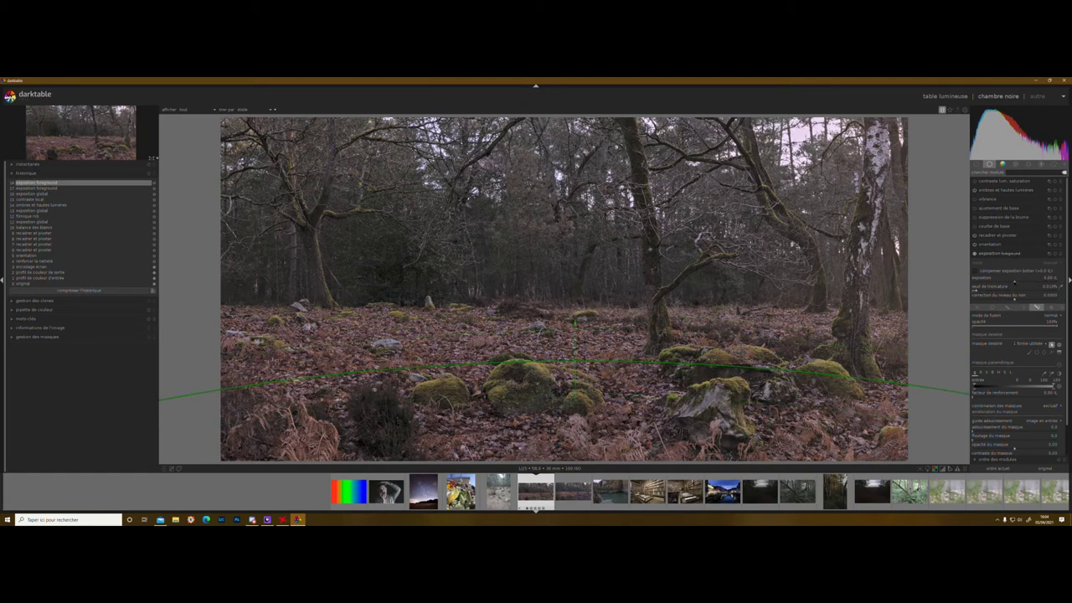
Set the foreground exposure to -0.3 IL and lower the upper input limits of its parametric mask to exclude the brightest tones.
{"action": "left_click_drag", "start_coordinate": [1013, 283], "coordinate": [1012, 283]}
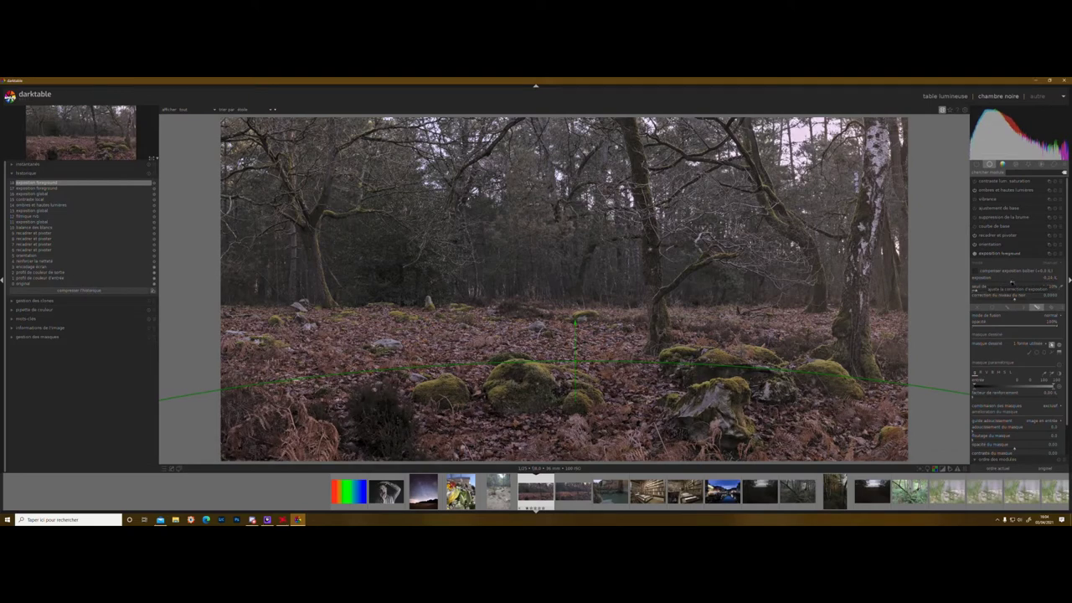
{"action": "right_click", "coordinate": [1011, 282]}
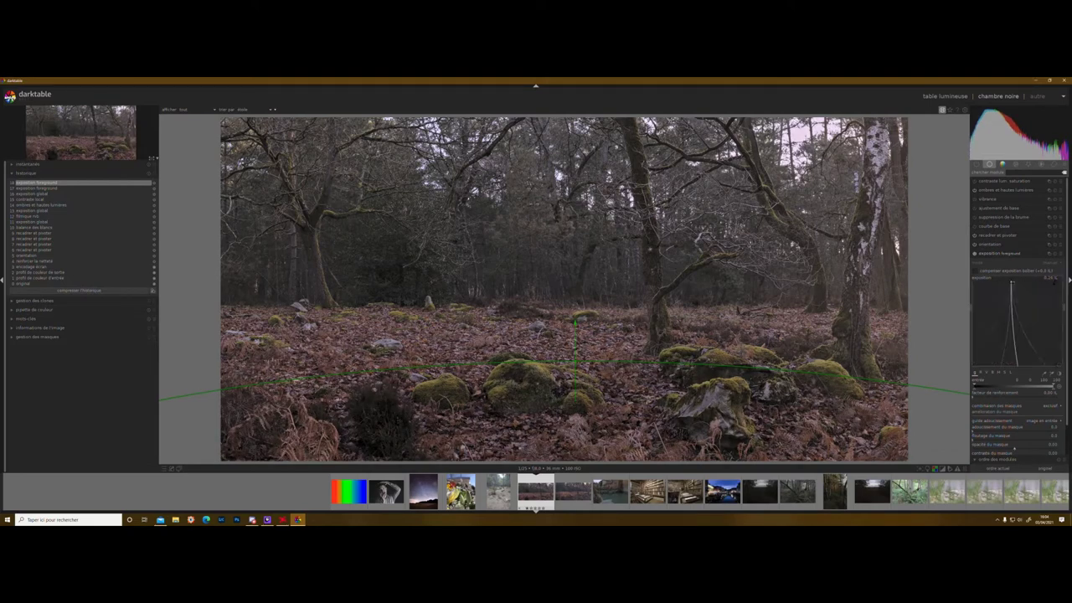
{"action": "type", "text": "-0.3"}
{"action": "key", "text": "Return"}
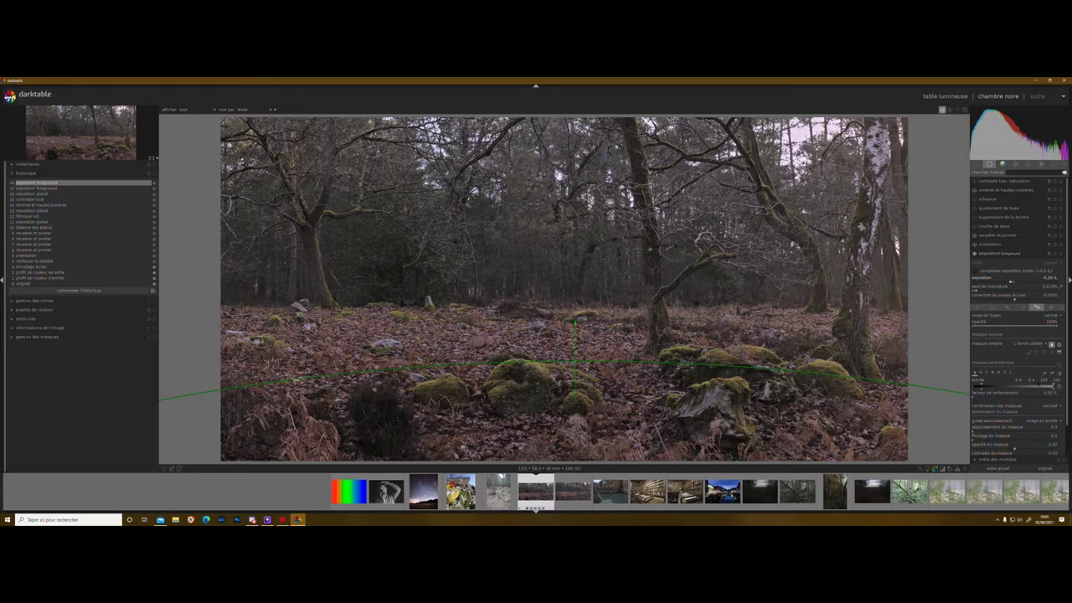
{"action": "left_click_drag", "start_coordinate": [1054, 388], "coordinate": [1051, 388]}
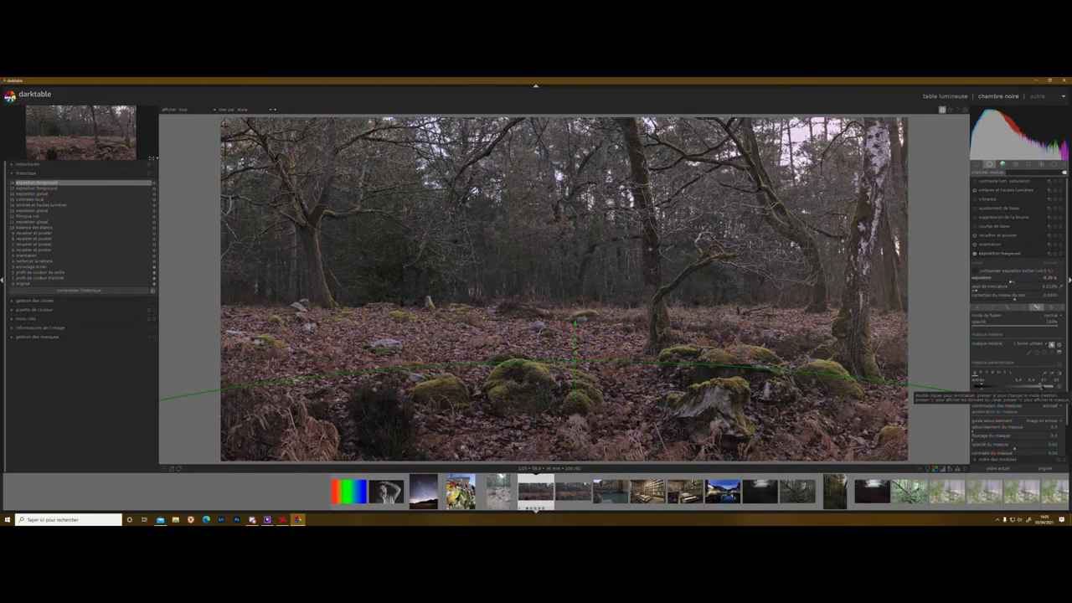
{"action": "left_click_drag", "start_coordinate": [1040, 387], "coordinate": [1036, 386]}
{"action": "scroll", "coordinate": [1051, 384], "scroll_direction": "down", "scroll_amount": 2}
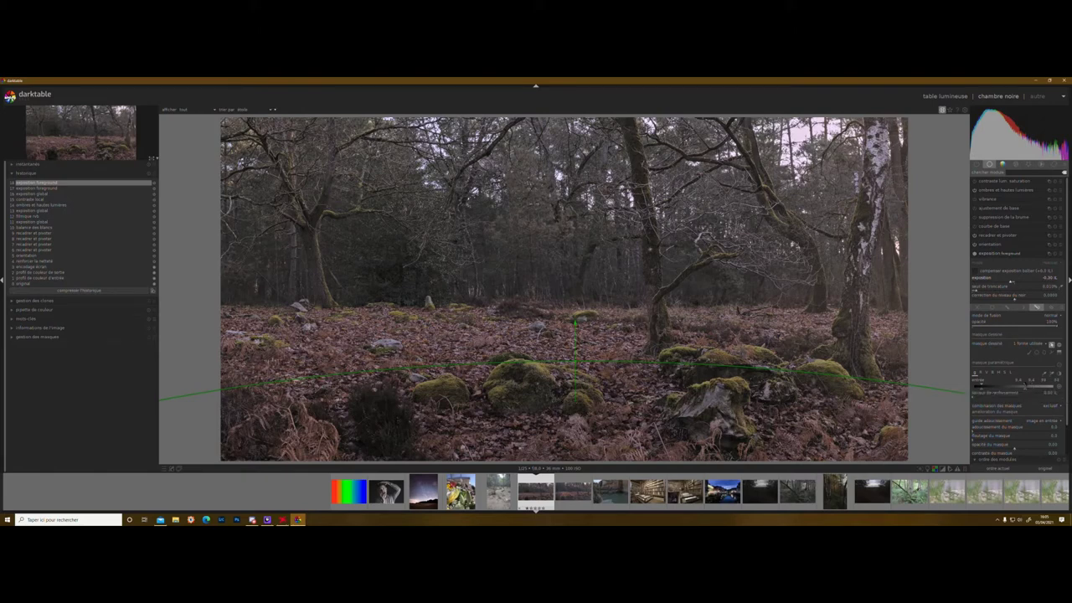
Darken the mossy foreground further by refining the negative exposure value of the foreground exposition.
{"action": "right_click", "coordinate": [1011, 278]}
{"action": "type", "text": "-0.5"}
{"action": "key", "text": "Return"}
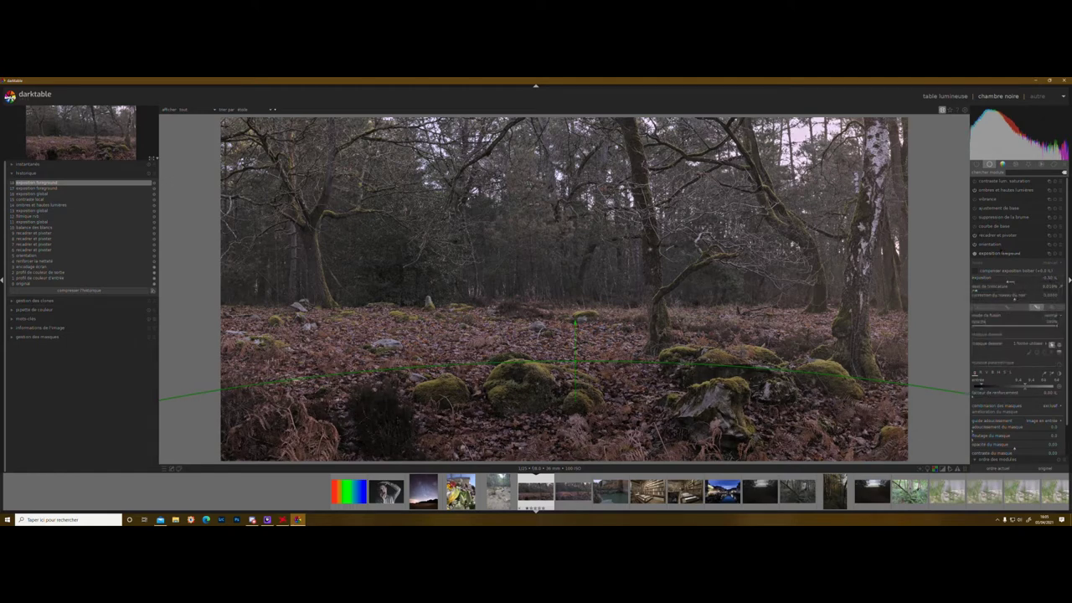
{"action": "right_click", "coordinate": [1009, 281]}
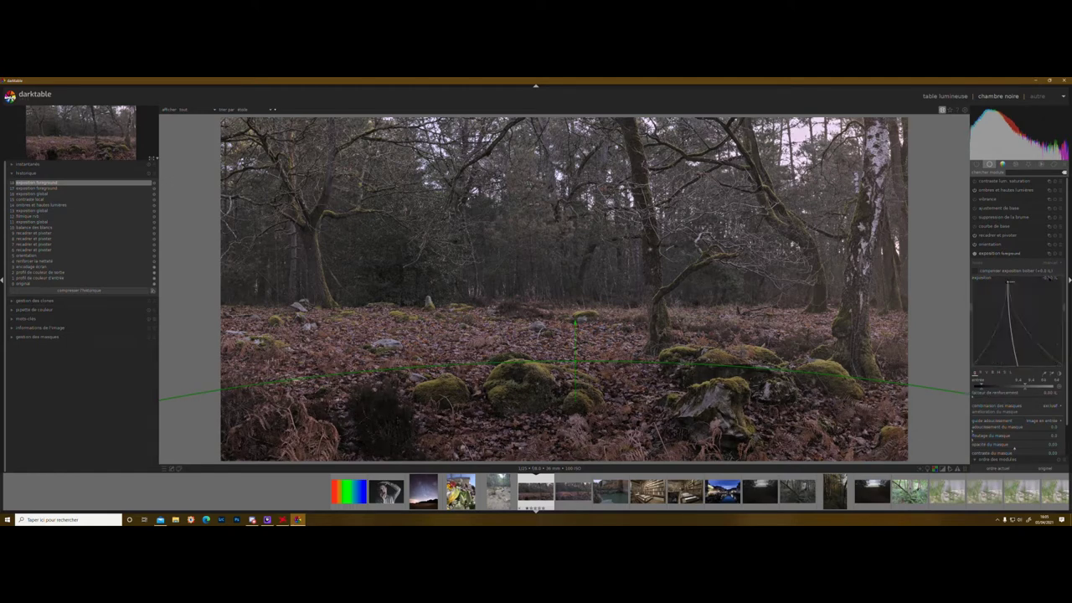
{"action": "type", "text": "-0.85"}
{"action": "key", "text": "Return"}
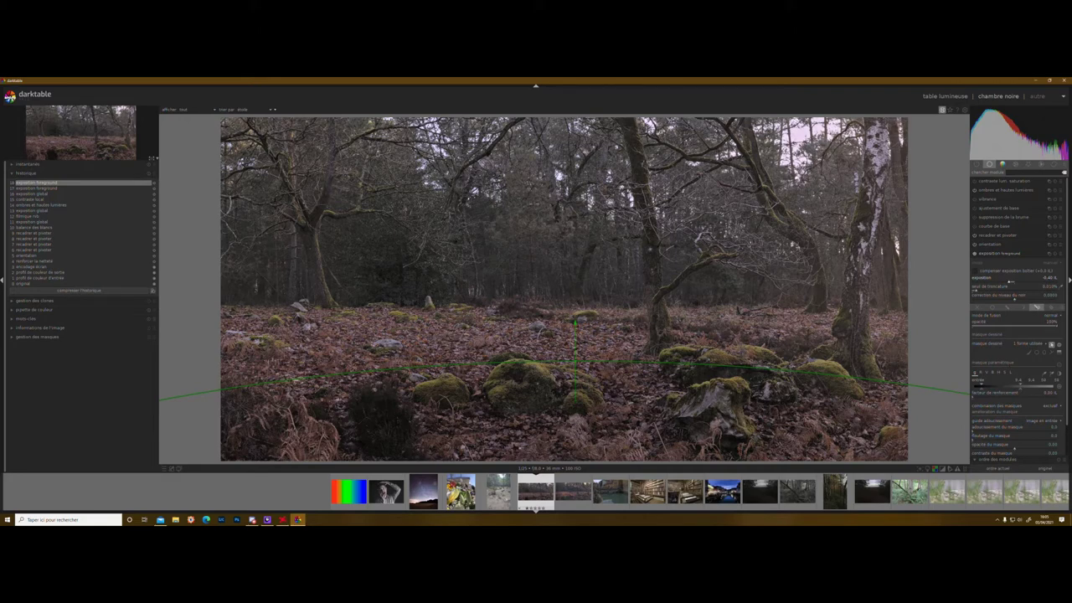
Create a third instance of the exposition module and rename it "centre".
{"action": "left_click", "coordinate": [1049, 254]}
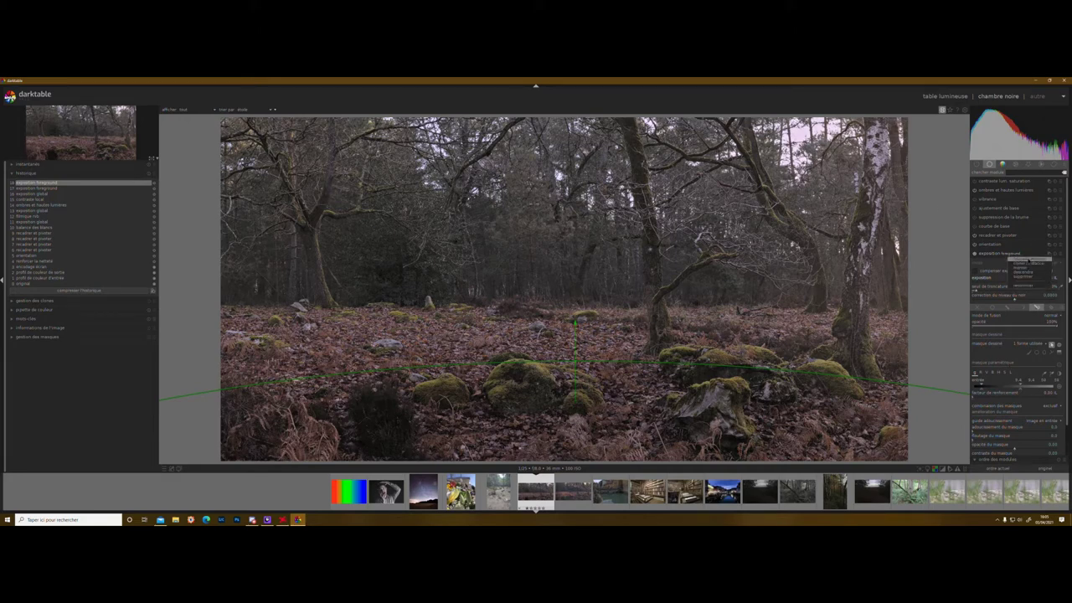
{"action": "left_click", "coordinate": [1029, 261]}
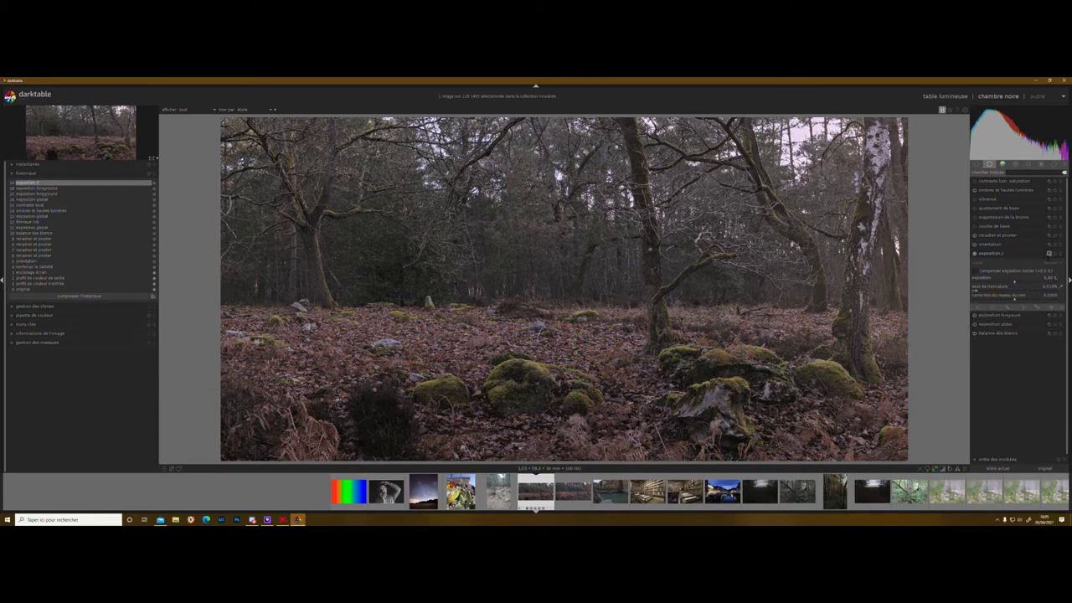
{"action": "left_click", "coordinate": [1048, 253]}
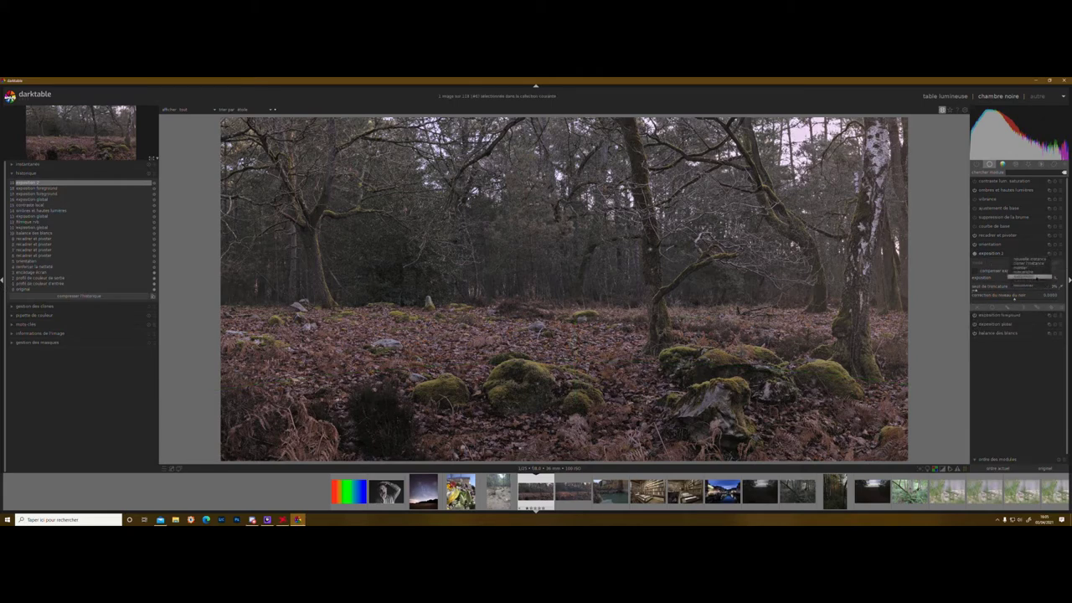
{"action": "left_click", "coordinate": [1028, 285]}
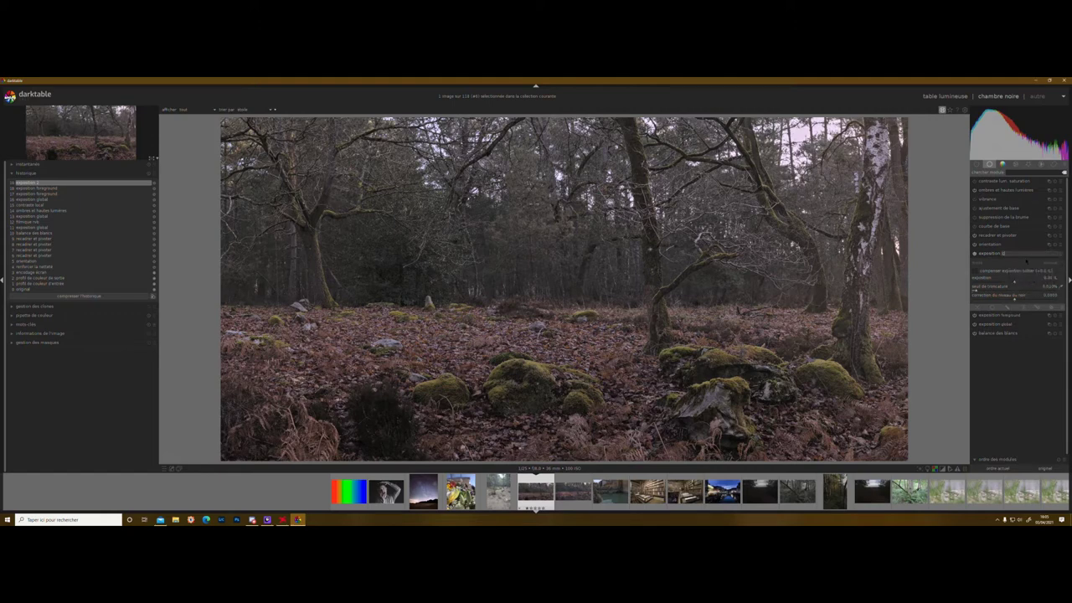
{"action": "key", "text": "Return"}
Give the centre exposition a drawn elliptical mask over the middle of the clearing and raise its exposure.
{"action": "left_click", "coordinate": [1006, 307]}
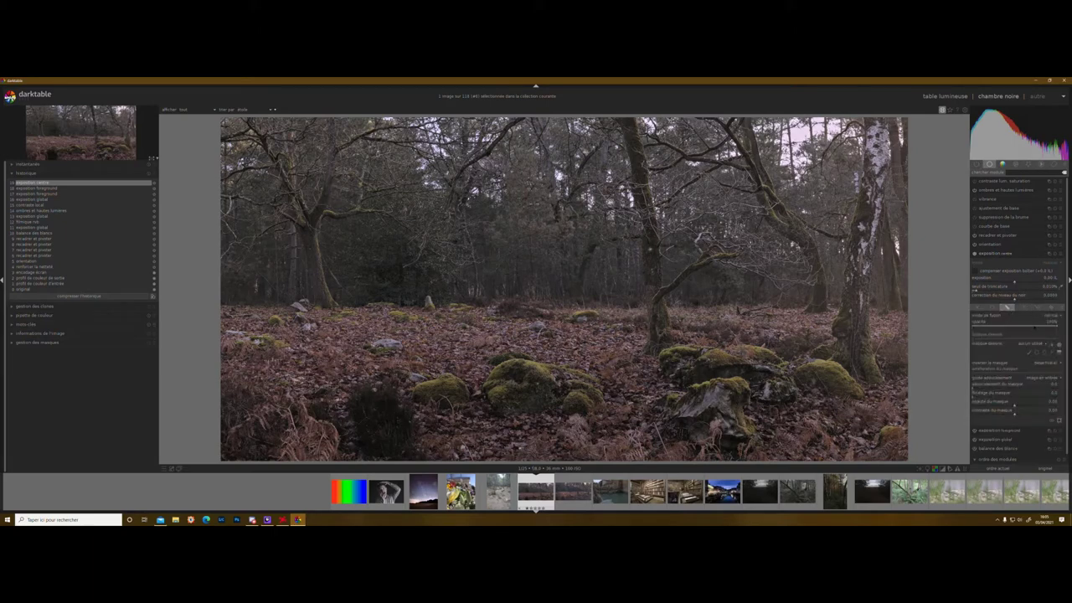
{"action": "left_click", "coordinate": [1044, 351]}
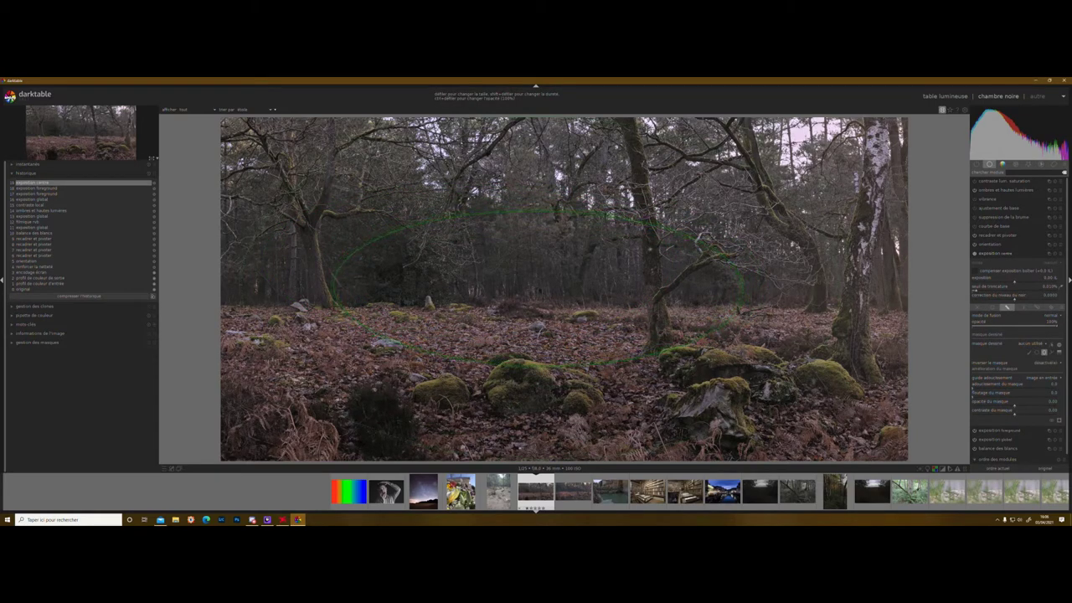
{"action": "left_click", "coordinate": [538, 290]}
{"action": "left_click", "coordinate": [536, 287]}
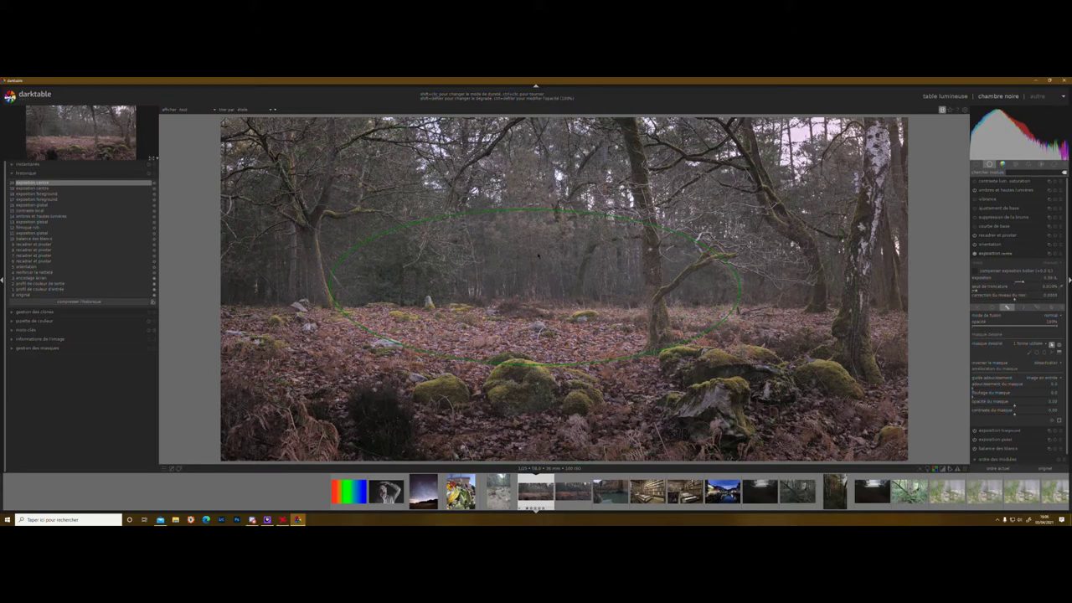
Shrink the elliptical mask slightly, recentre it over the clearing between the trees, and collapse the centre exposition module.
{"action": "scroll", "coordinate": [539, 256], "scroll_direction": "down", "scroll_amount": 4}
{"action": "scroll", "coordinate": [542, 256], "scroll_direction": "down", "scroll_amount": 1}
{"action": "left_click_drag", "start_coordinate": [542, 266], "coordinate": [540, 258]}
{"action": "left_click_drag", "start_coordinate": [538, 259], "coordinate": [534, 256]}
{"action": "left_click_drag", "start_coordinate": [573, 276], "coordinate": [590, 290]}
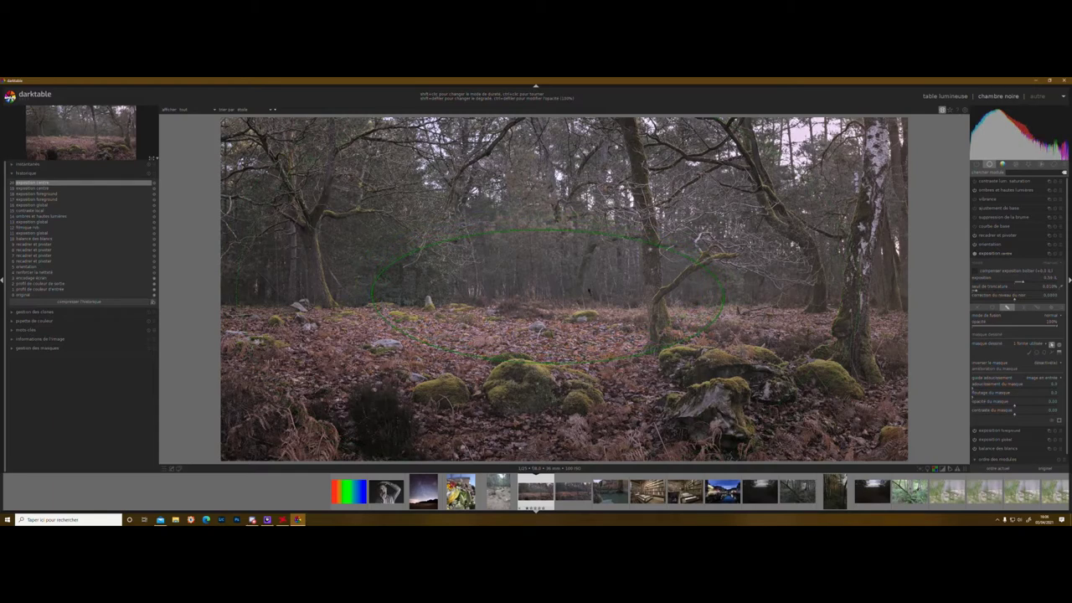
{"action": "left_click_drag", "start_coordinate": [589, 289], "coordinate": [583, 285]}
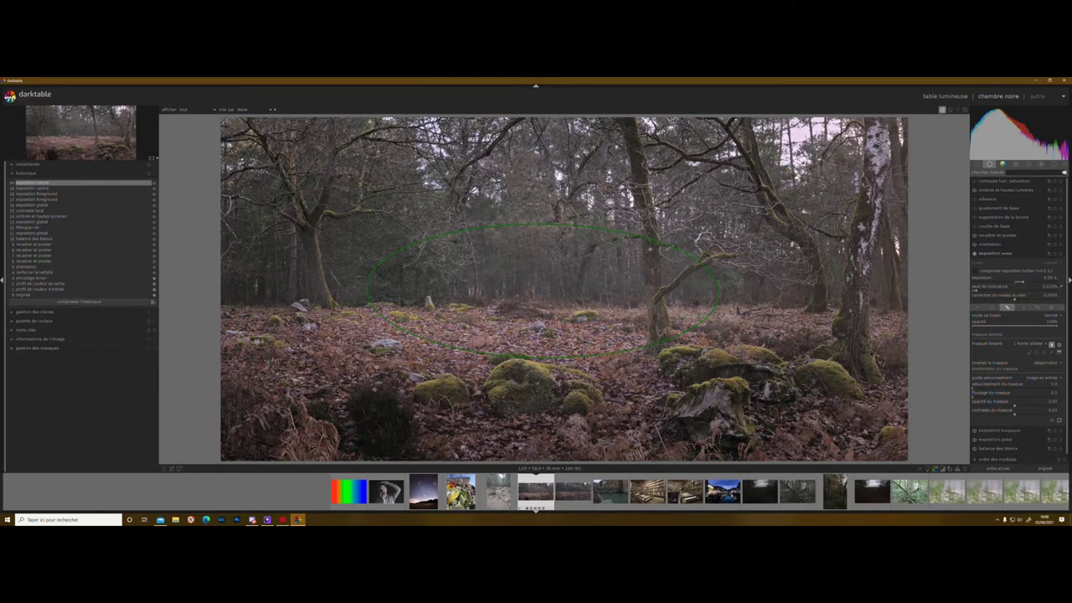
{"action": "left_click", "coordinate": [1009, 253]}
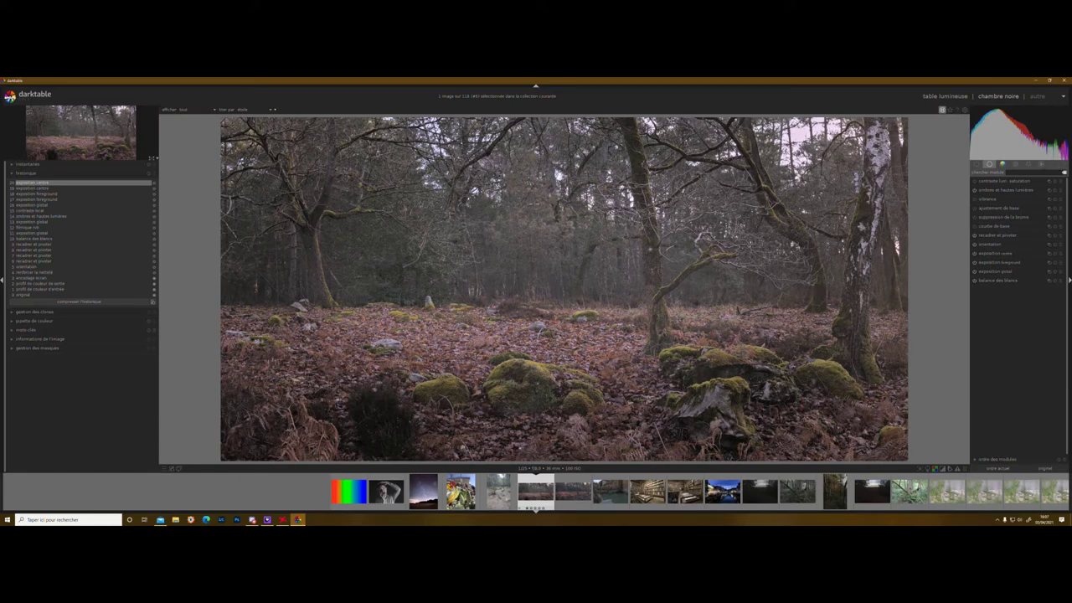
Search the modules for the Orton effect, expand its settings and enable it.
{"action": "type", "text": "effe"}
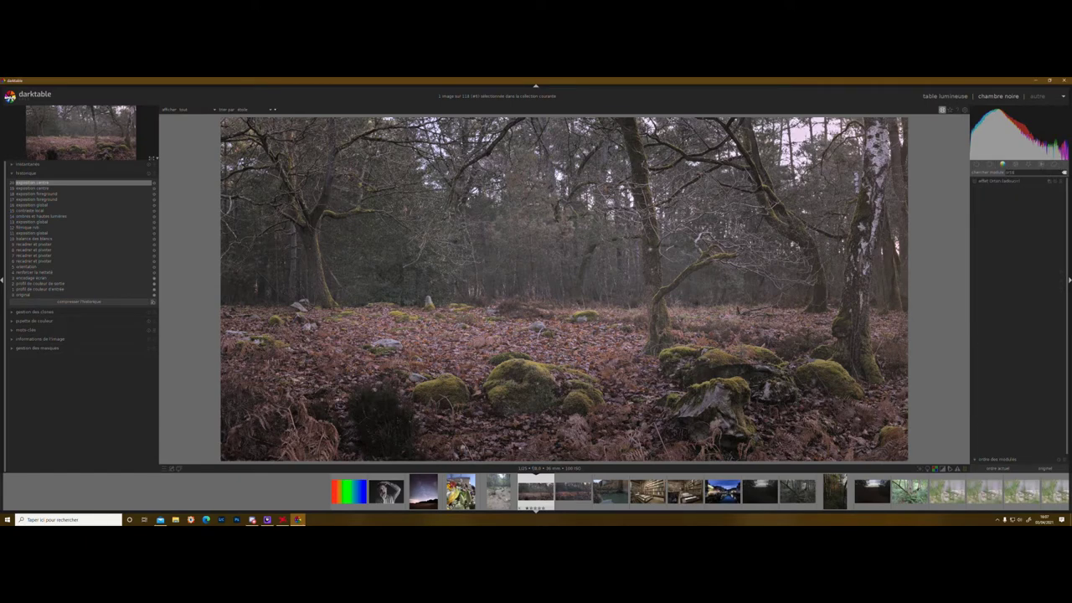
{"action": "type", "text": "n"}
{"action": "left_click", "coordinate": [998, 182]}
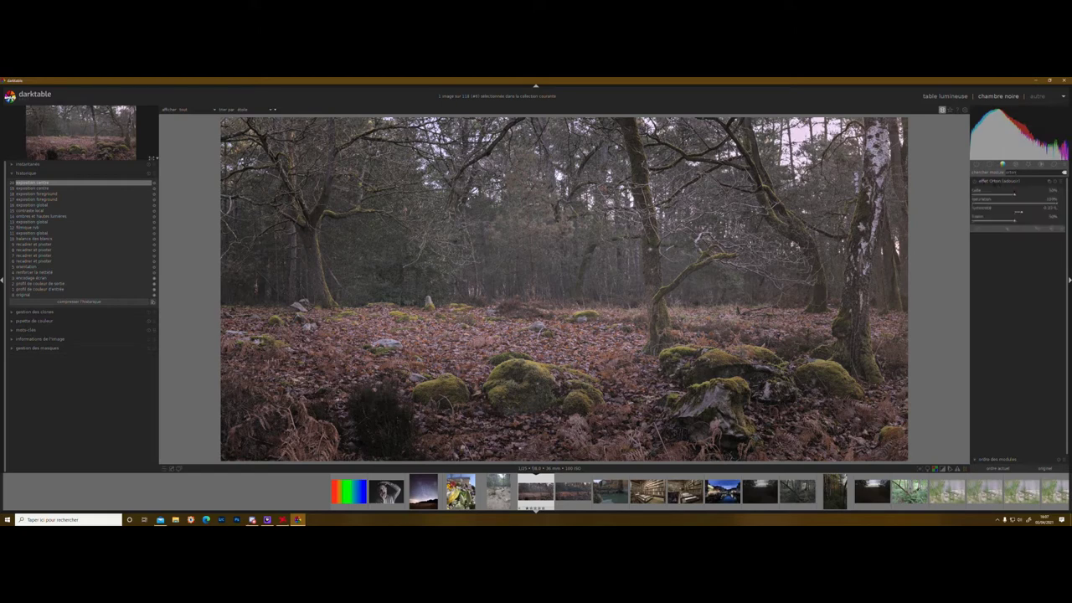
{"action": "left_click", "coordinate": [974, 181]}
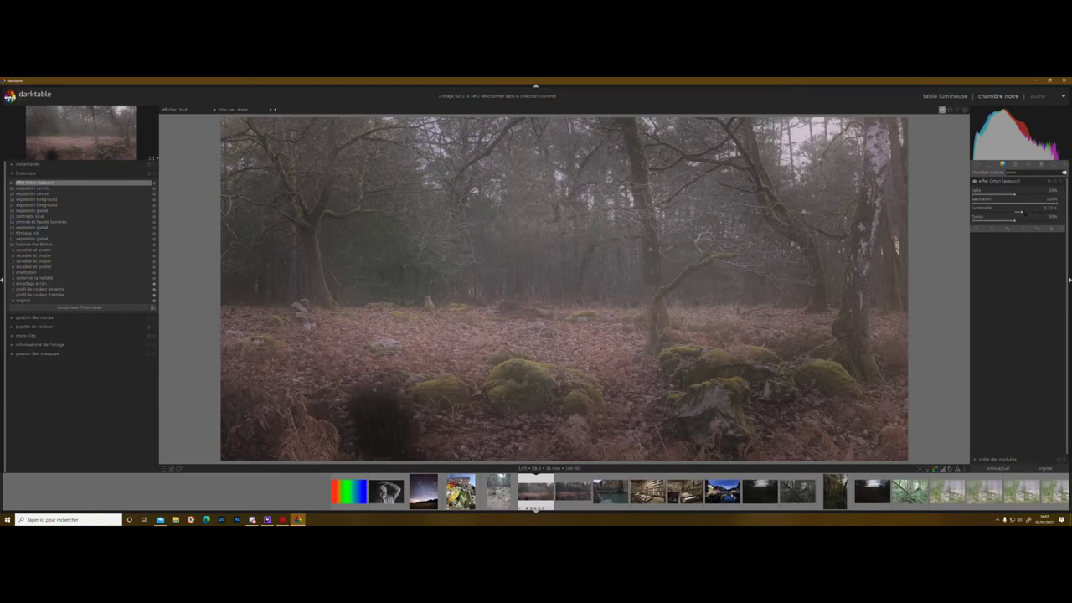
Raise the Orton effect's luminosité to 0.77 IL, lower its fusion to about 20% and reduce its taille almost to the minimum.
{"action": "left_click_drag", "start_coordinate": [1021, 212], "coordinate": [1027, 212]}
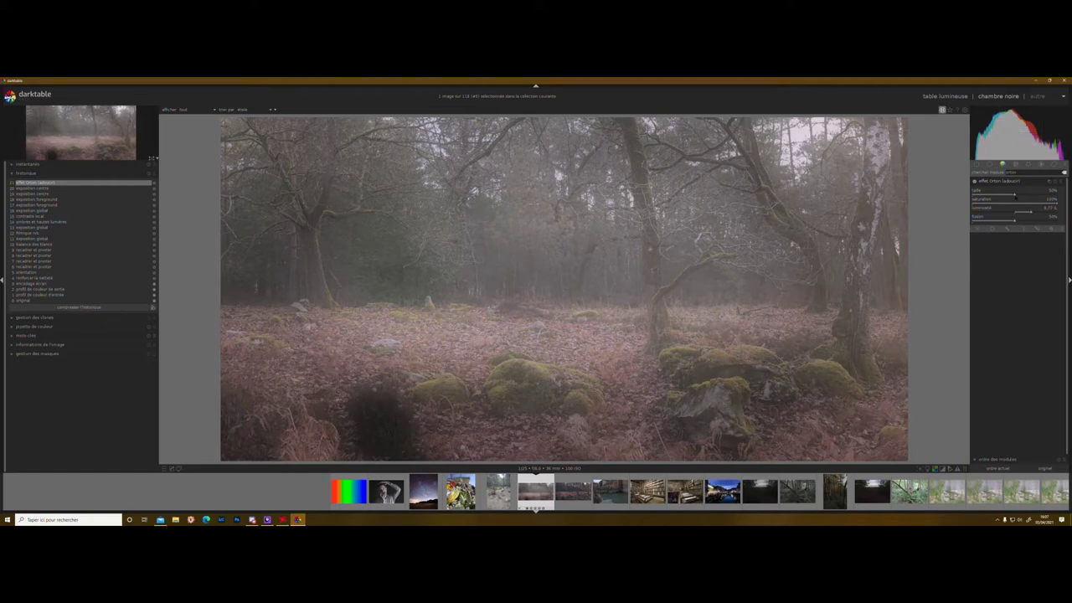
{"action": "left_click_drag", "start_coordinate": [1012, 196], "coordinate": [983, 196]}
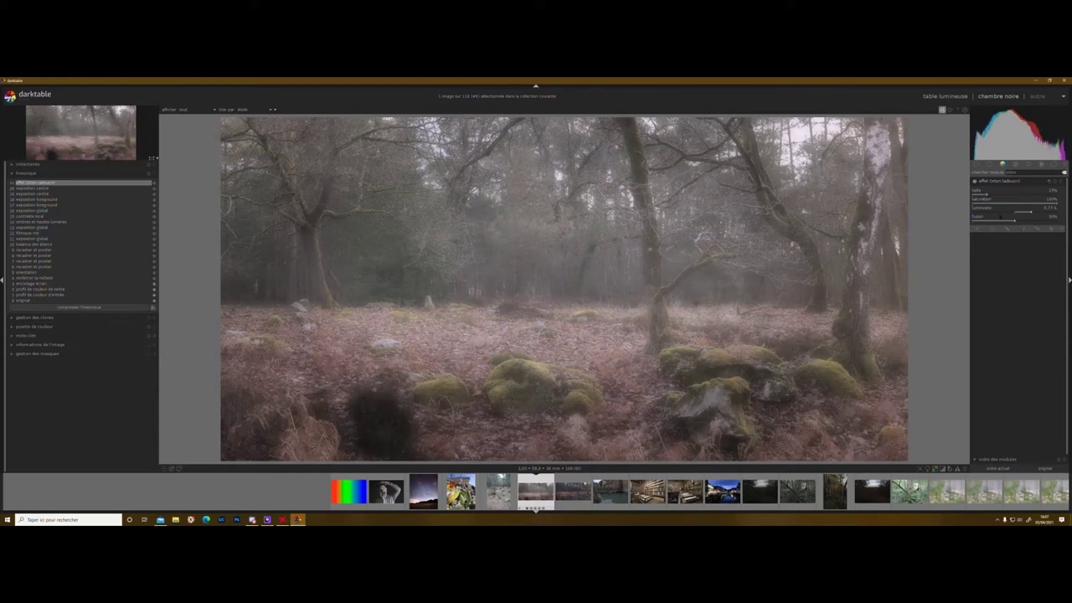
{"action": "left_click_drag", "start_coordinate": [1015, 220], "coordinate": [990, 221]}
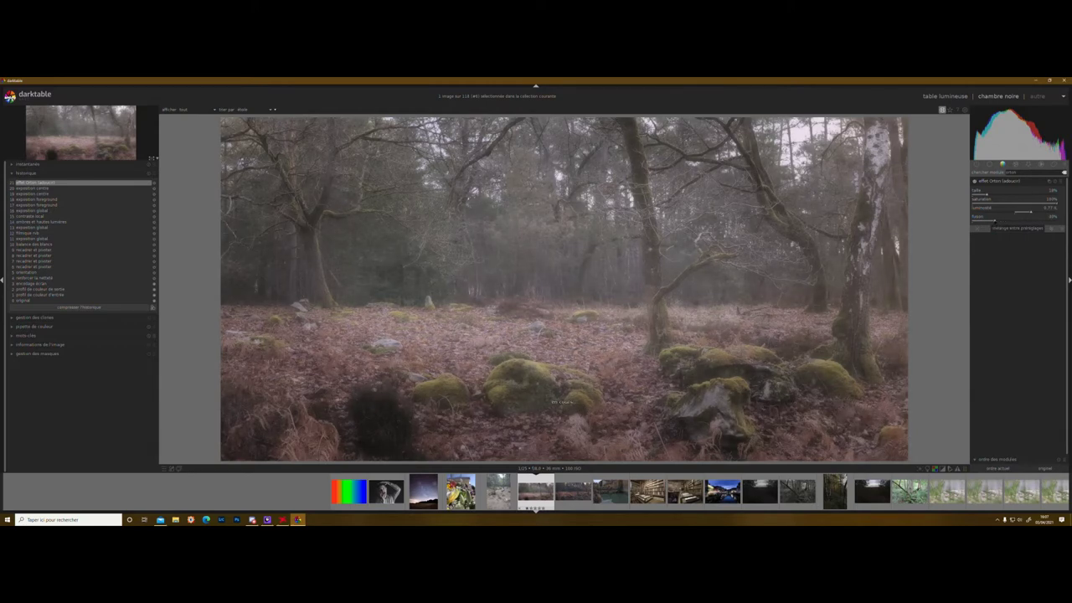
{"action": "left_click_drag", "start_coordinate": [990, 221], "coordinate": [985, 220]}
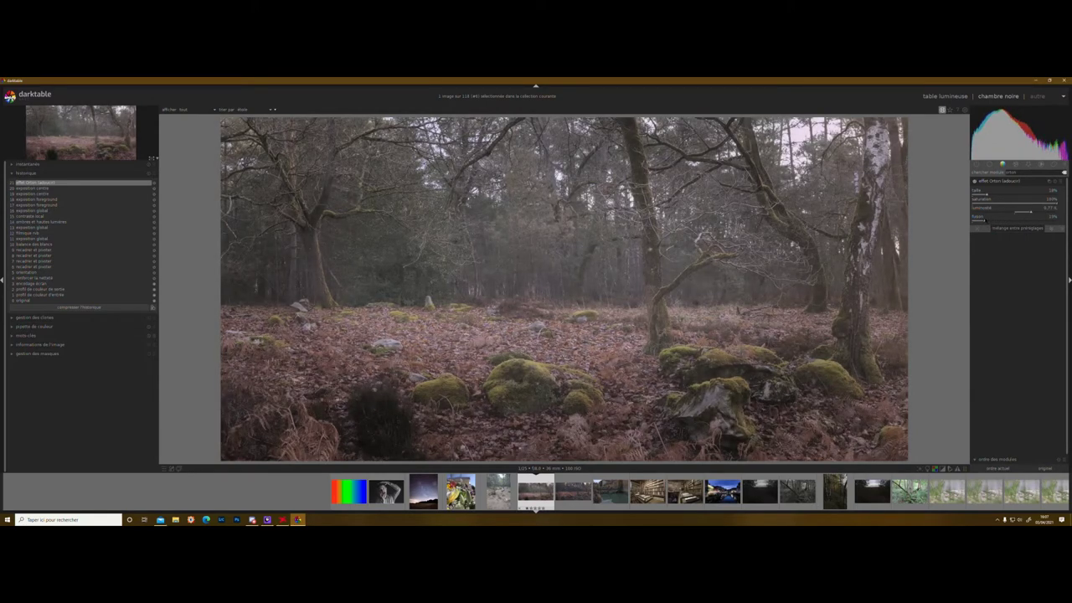
{"action": "left_click_drag", "start_coordinate": [985, 220], "coordinate": [987, 220]}
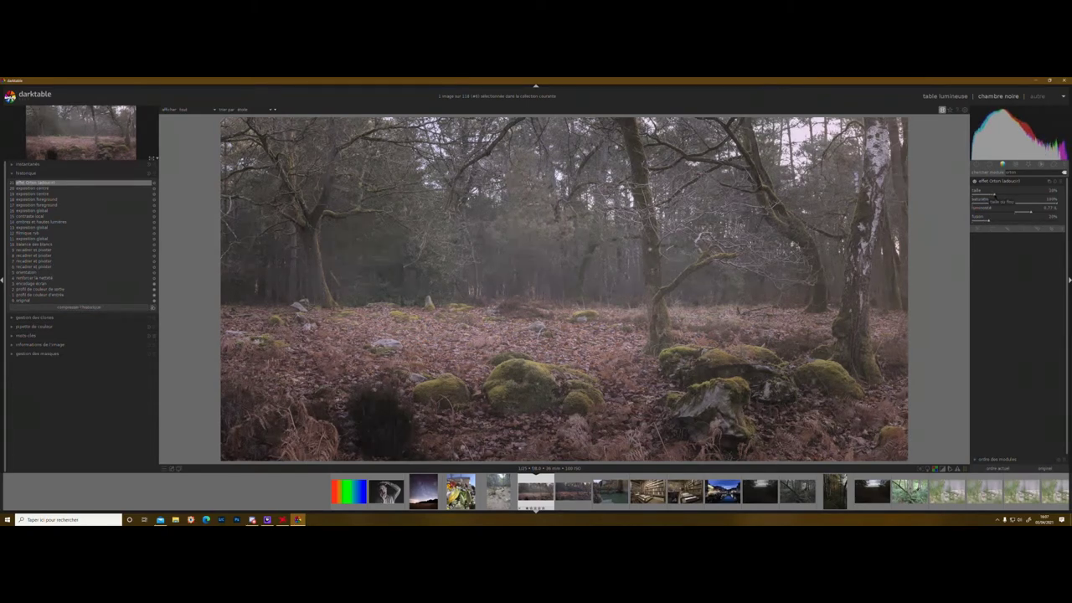
{"action": "mouse_move", "coordinate": [992, 196]}
{"action": "left_mouse_down"}
{"action": "mouse_move", "coordinate": [1008, 195]}
{"action": "mouse_move", "coordinate": [975, 195]}
{"action": "left_mouse_up"}
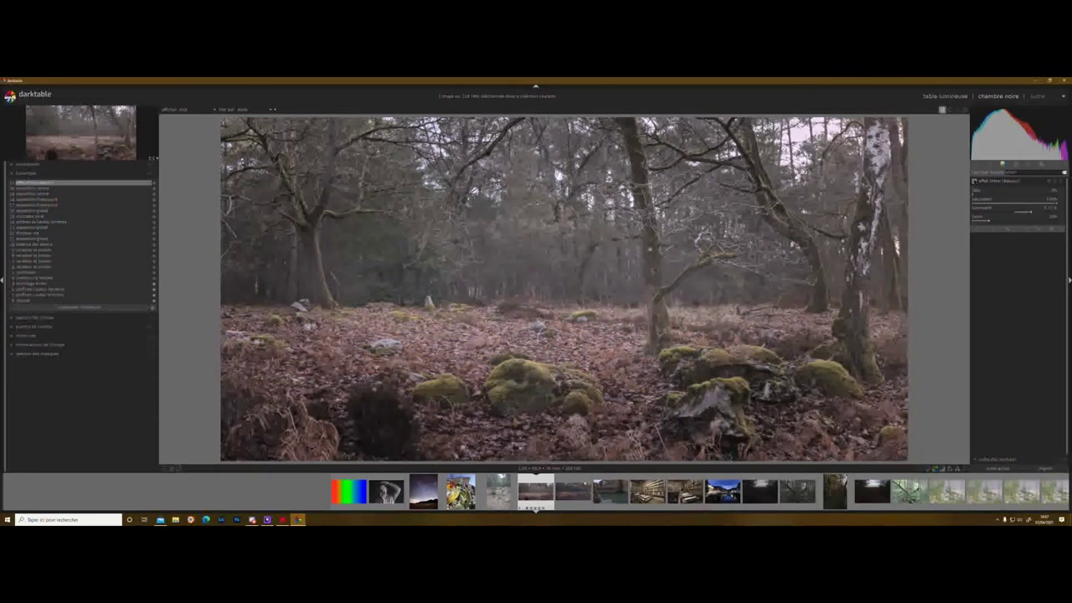
Switch the Orton effect off and on to compare the photo with and without it.
{"action": "left_click", "coordinate": [974, 181]}
{"action": "left_click", "coordinate": [974, 180]}
{"action": "left_click", "coordinate": [973, 182]}
{"action": "left_click", "coordinate": [974, 182]}
Fine-tune the Orton effect with a minimal taille and set its fusion to 20%.
{"action": "mouse_move", "coordinate": [973, 194]}
{"action": "left_mouse_down"}
{"action": "mouse_move", "coordinate": [1057, 195]}
{"action": "mouse_move", "coordinate": [975, 196]}
{"action": "left_mouse_up"}
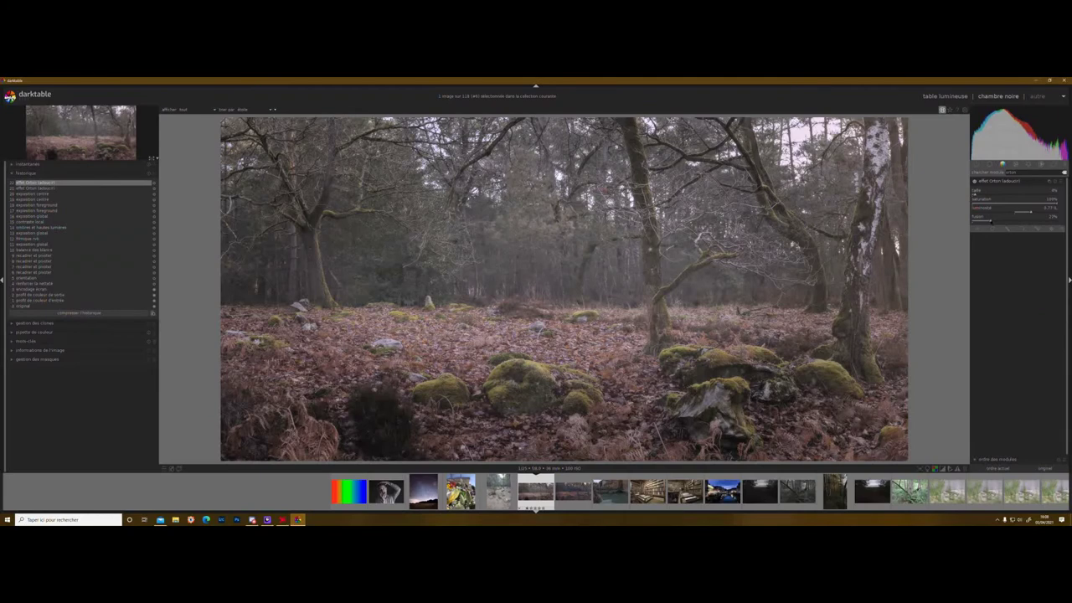
{"action": "left_click_drag", "start_coordinate": [992, 221], "coordinate": [994, 220]}
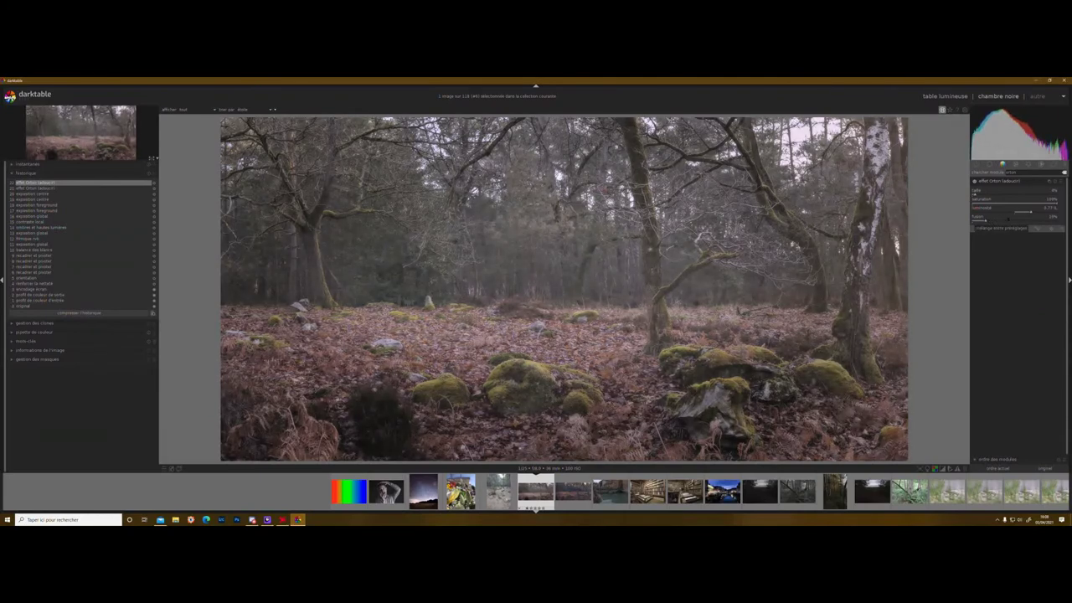
{"action": "left_click", "coordinate": [984, 219]}
{"action": "type", "text": "20"}
{"action": "key", "text": "Return"}
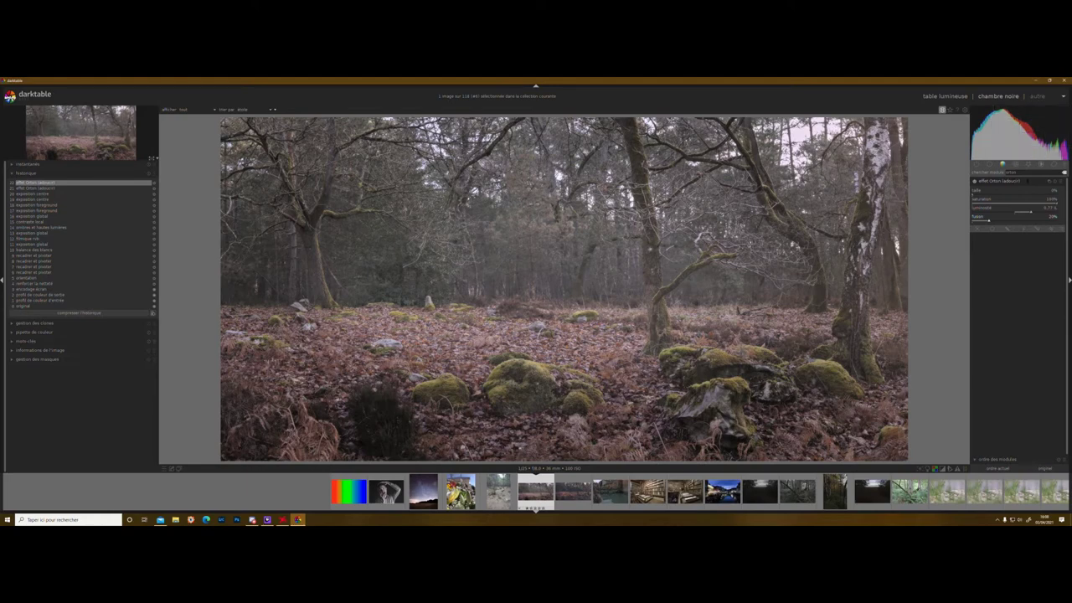
Clear the module search, find the "lumière d'arrière-plan" module among the effects and enable it.
{"action": "left_click", "coordinate": [1063, 172]}
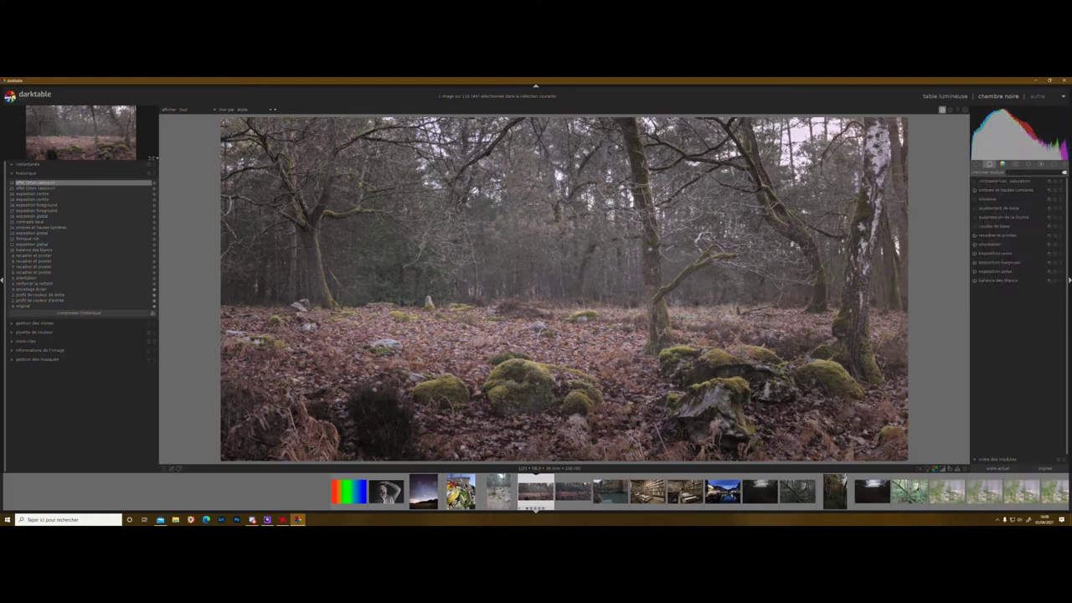
{"action": "left_click", "coordinate": [1041, 164]}
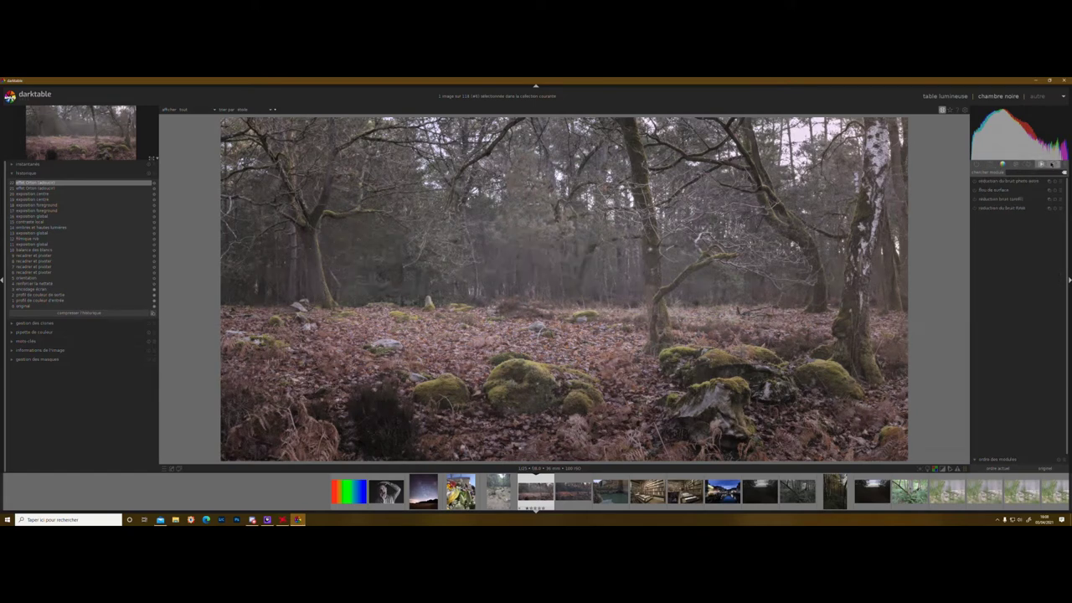
{"action": "left_click", "coordinate": [1053, 164]}
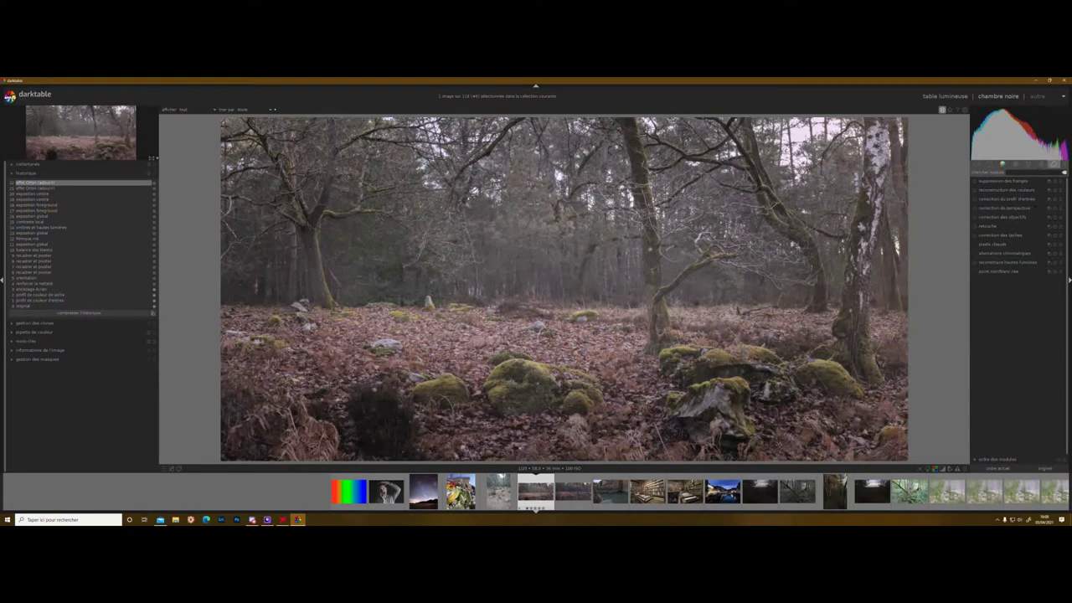
{"action": "left_click", "coordinate": [1028, 164]}
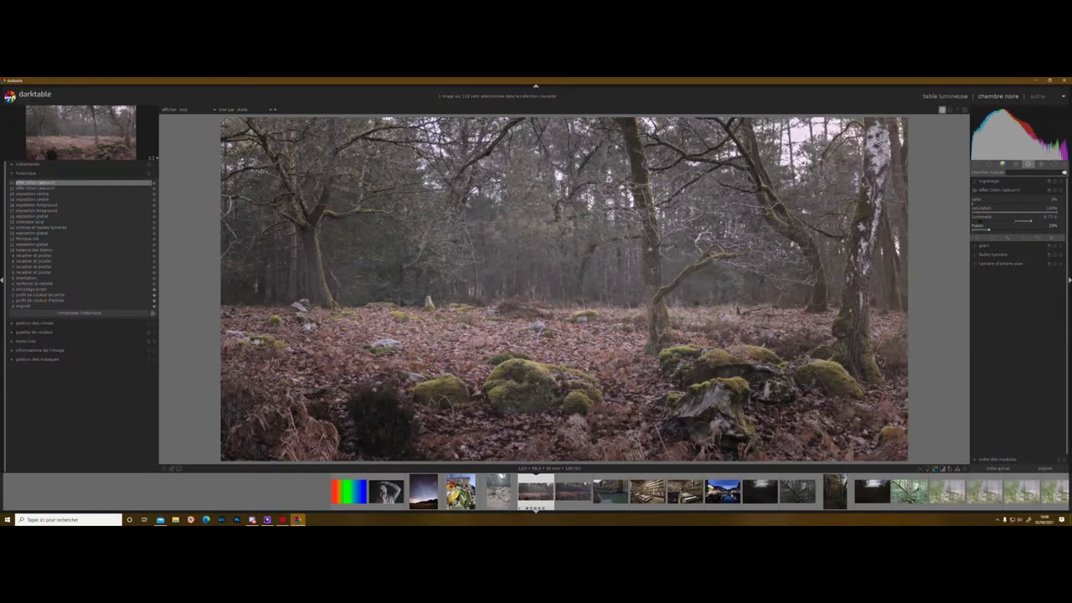
{"action": "left_click", "coordinate": [998, 263]}
{"action": "left_click", "coordinate": [974, 218]}
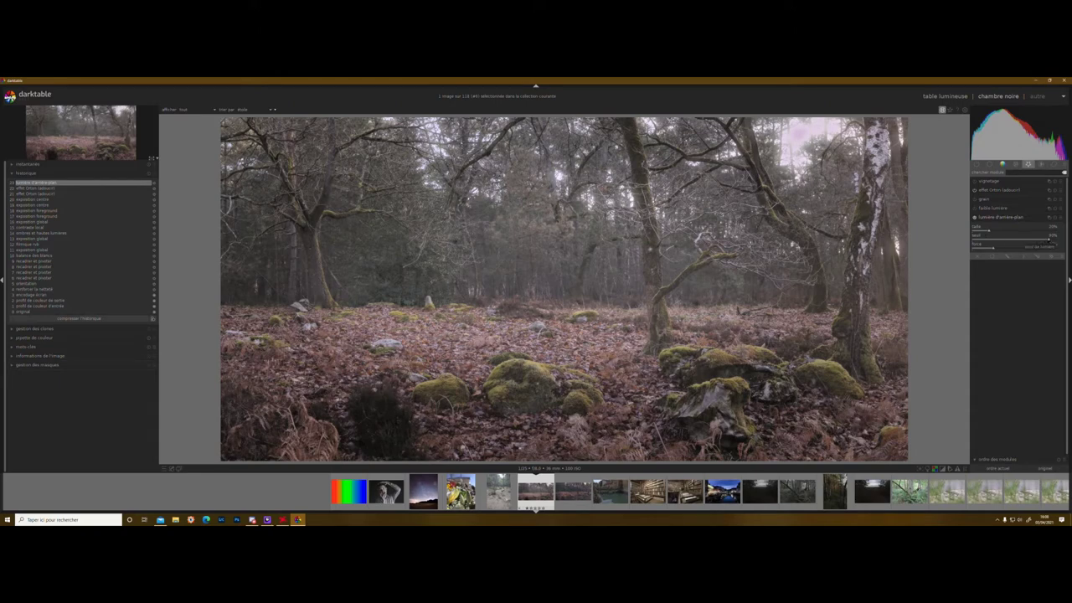
Adjust the "lumière d'arrière-plan" glow, raising its taille to about 60% and its force to about 42%, with seuil near 90%.
{"action": "mouse_move", "coordinate": [1048, 240]}
{"action": "left_mouse_down"}
{"action": "mouse_move", "coordinate": [971, 242]}
{"action": "mouse_move", "coordinate": [1058, 240]}
{"action": "mouse_move", "coordinate": [1049, 241]}
{"action": "left_mouse_up"}
{"action": "scroll", "coordinate": [998, 230], "scroll_direction": "down", "scroll_amount": 3}
{"action": "left_click_drag", "start_coordinate": [996, 231], "coordinate": [1022, 231]}
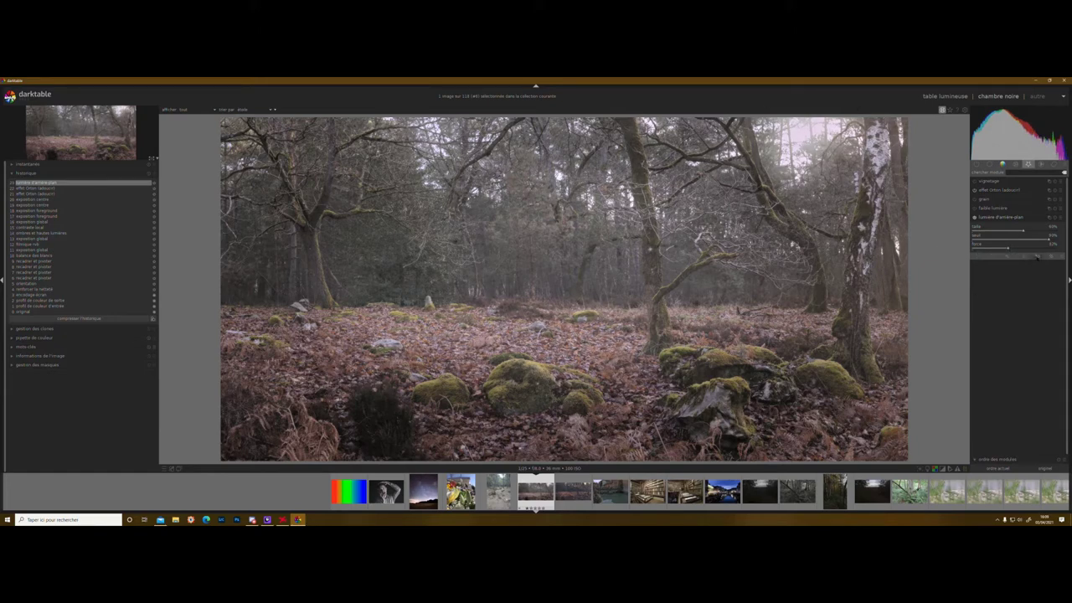
Restrict the background-light effect with a large circular drawn mask over the bright sky gap beside the birch.
{"action": "left_click", "coordinate": [1006, 255]}
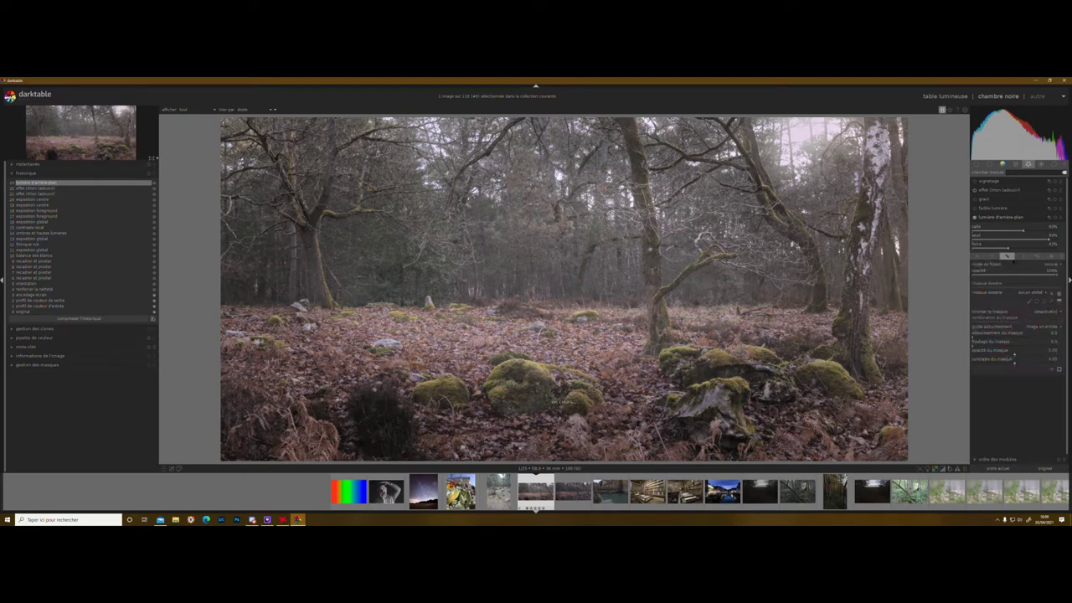
{"action": "left_click", "coordinate": [1036, 300]}
{"action": "scroll", "coordinate": [804, 191], "scroll_direction": "up", "scroll_amount": 6}
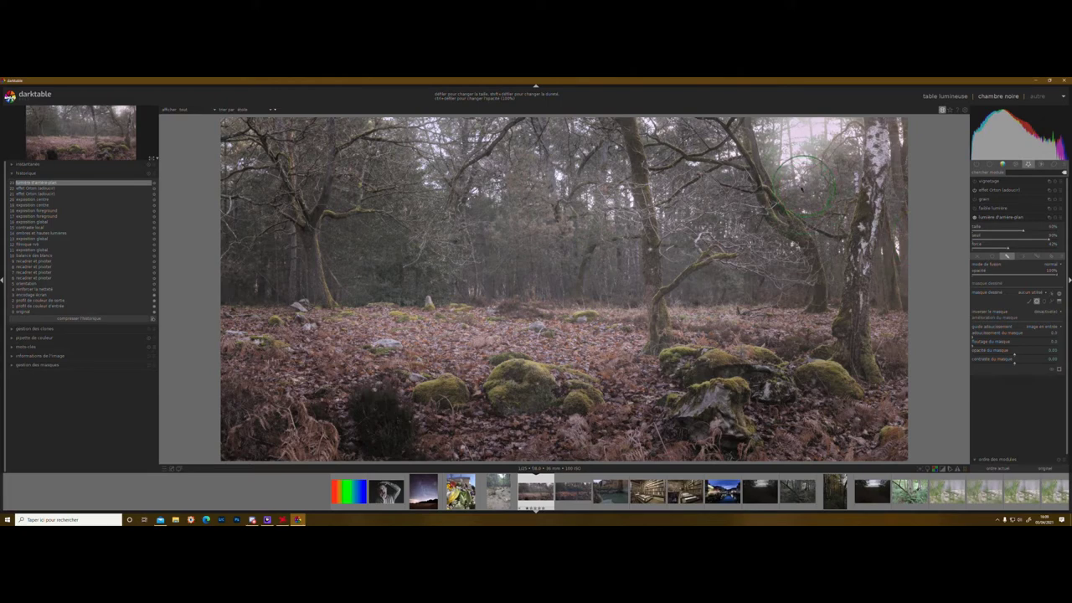
{"action": "scroll", "coordinate": [804, 181], "scroll_direction": "up", "scroll_amount": 4}
{"action": "left_click", "coordinate": [802, 180]}
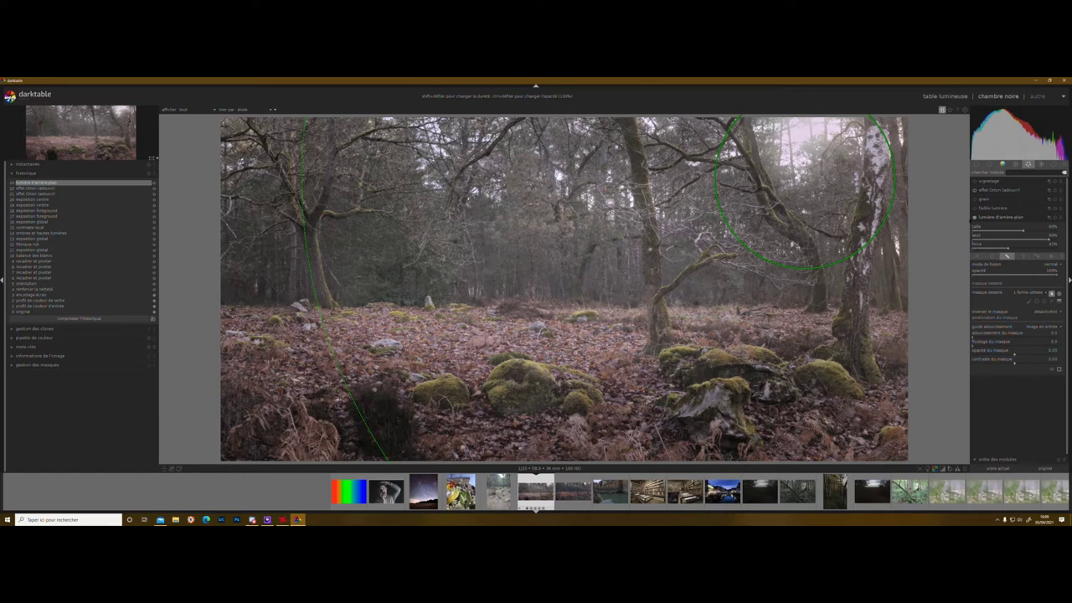
Switch the background-light effect off and on to compare the photo with and without it.
{"action": "left_click", "coordinate": [973, 218]}
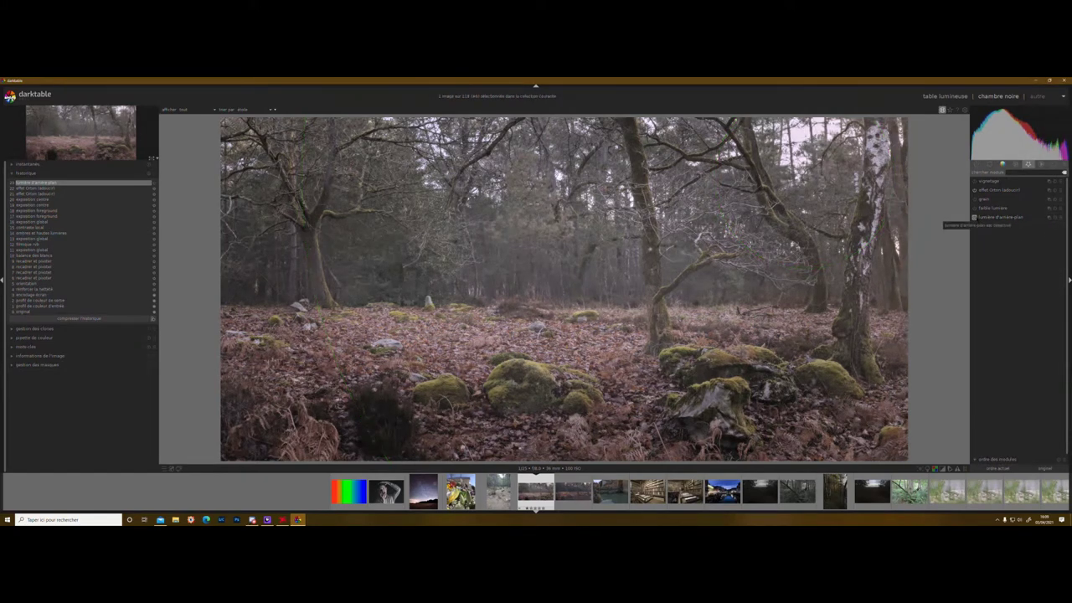
{"action": "left_click", "coordinate": [974, 219]}
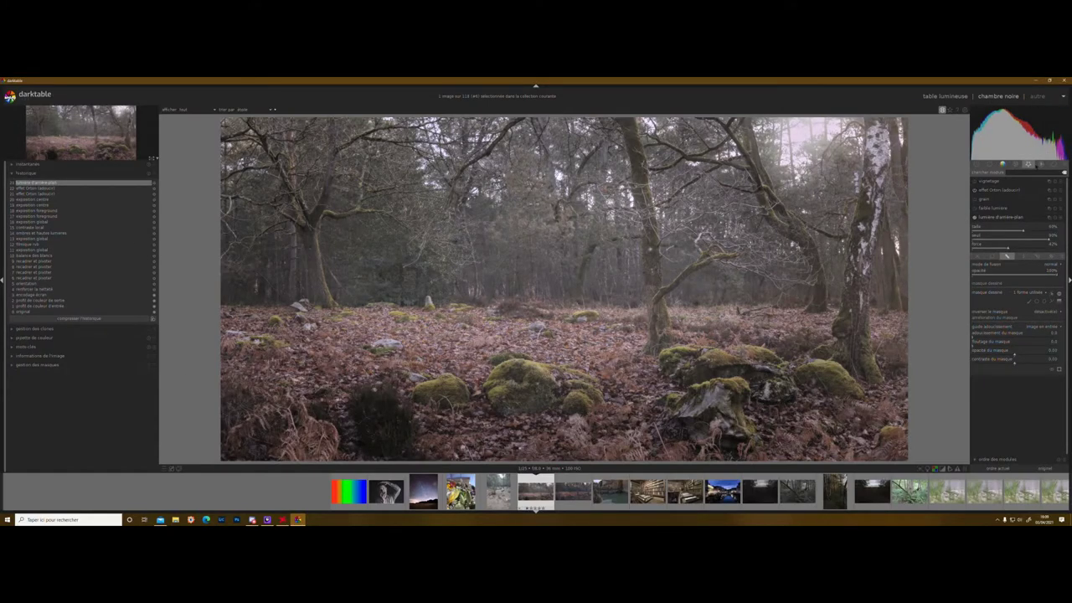
Close the background-light module's settings and compress the editing history.
{"action": "left_click", "coordinate": [1028, 164]}
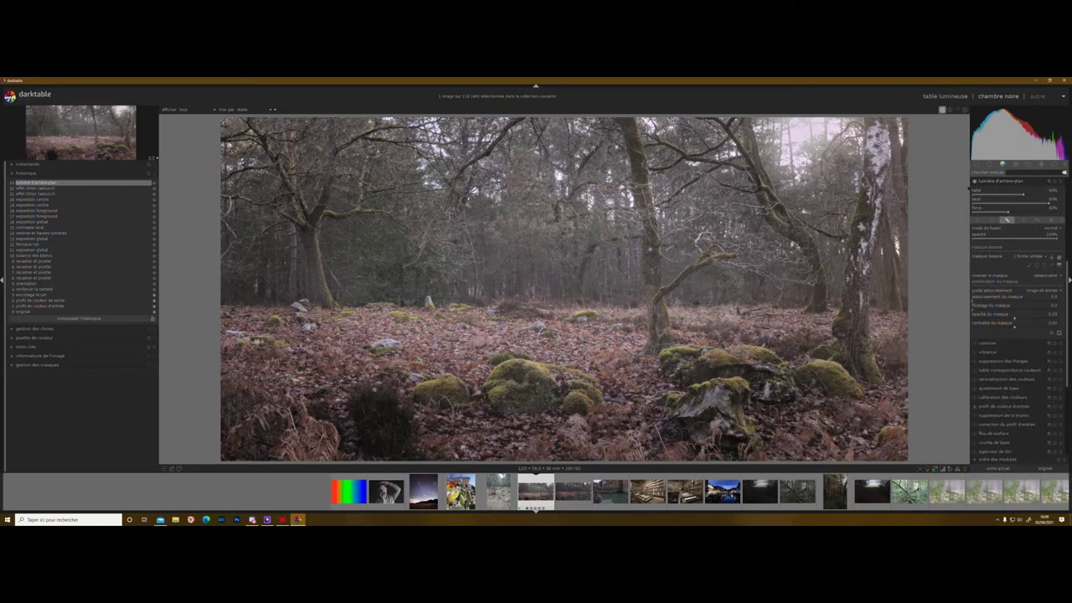
{"action": "left_click", "coordinate": [1008, 181]}
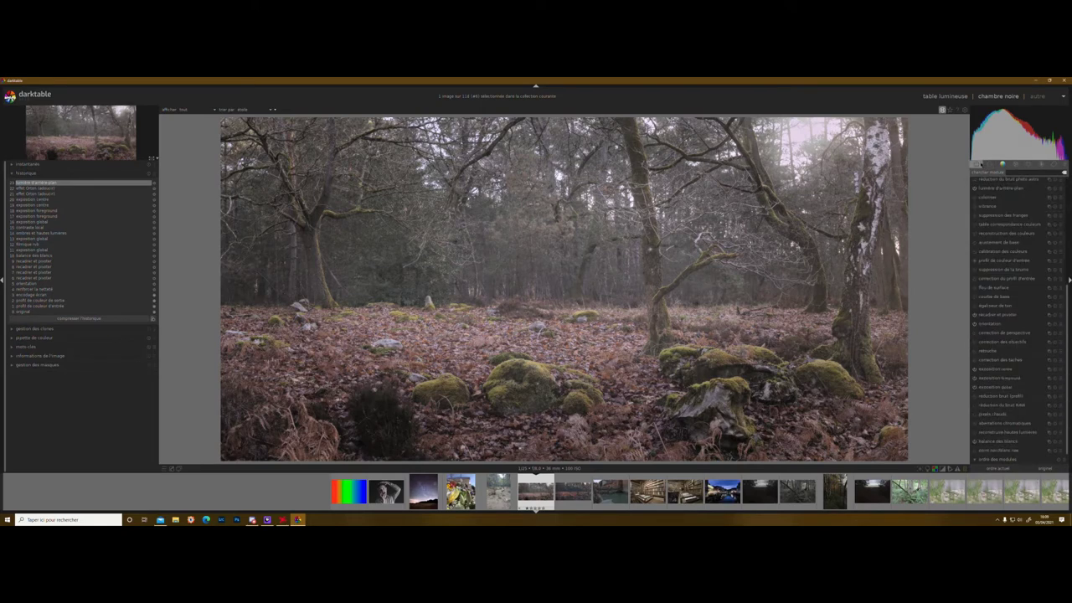
{"action": "left_click", "coordinate": [115, 321]}
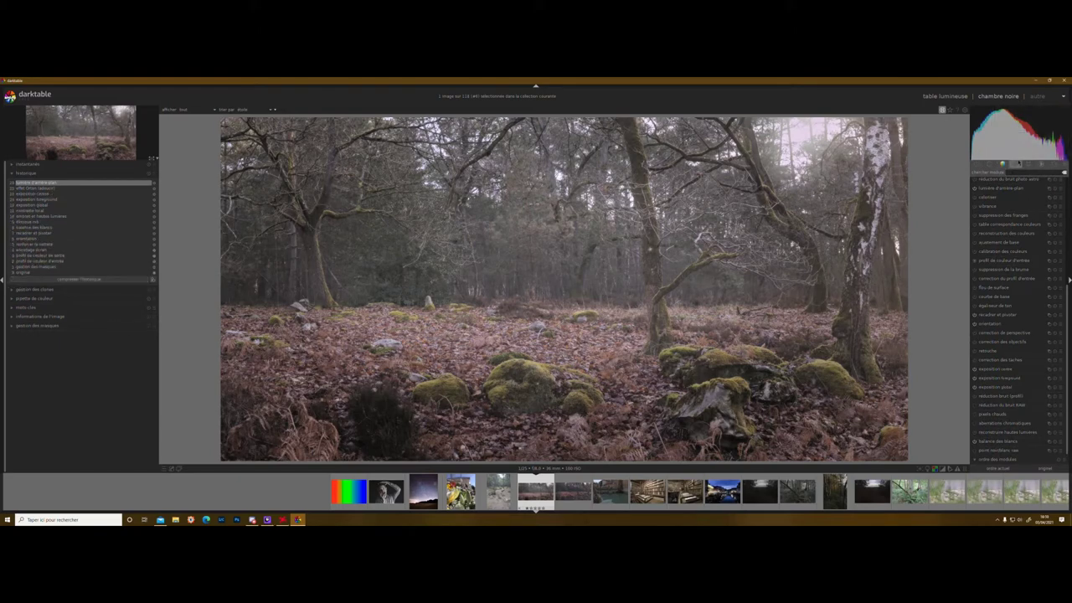
Create a new instance of the "renforcer la netteté" module, give it a custom label and collapse it.
{"action": "left_click", "coordinate": [1015, 164]}
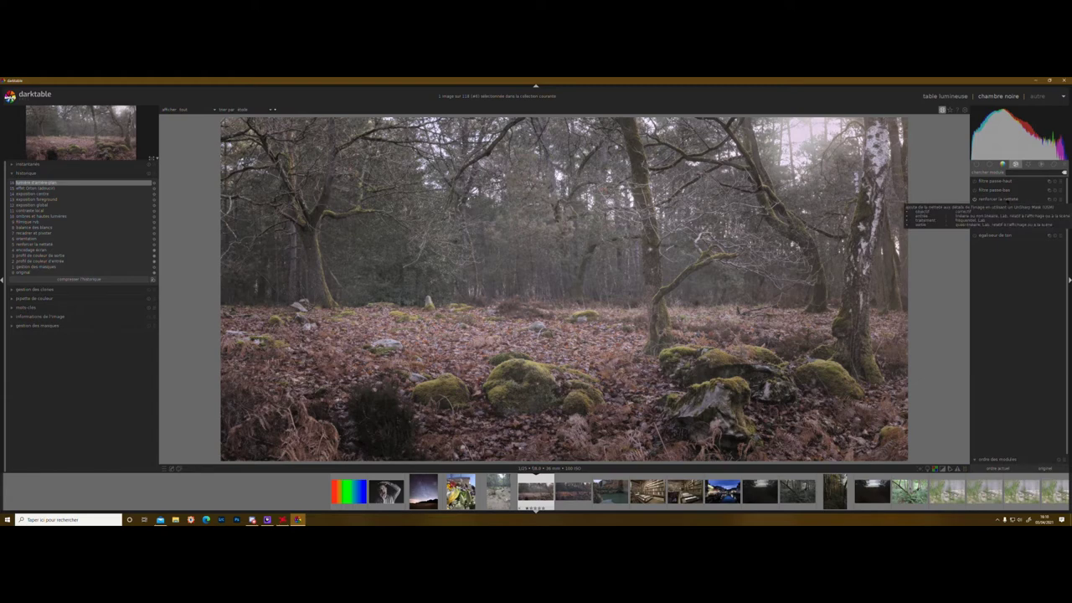
{"action": "left_click", "coordinate": [1048, 199]}
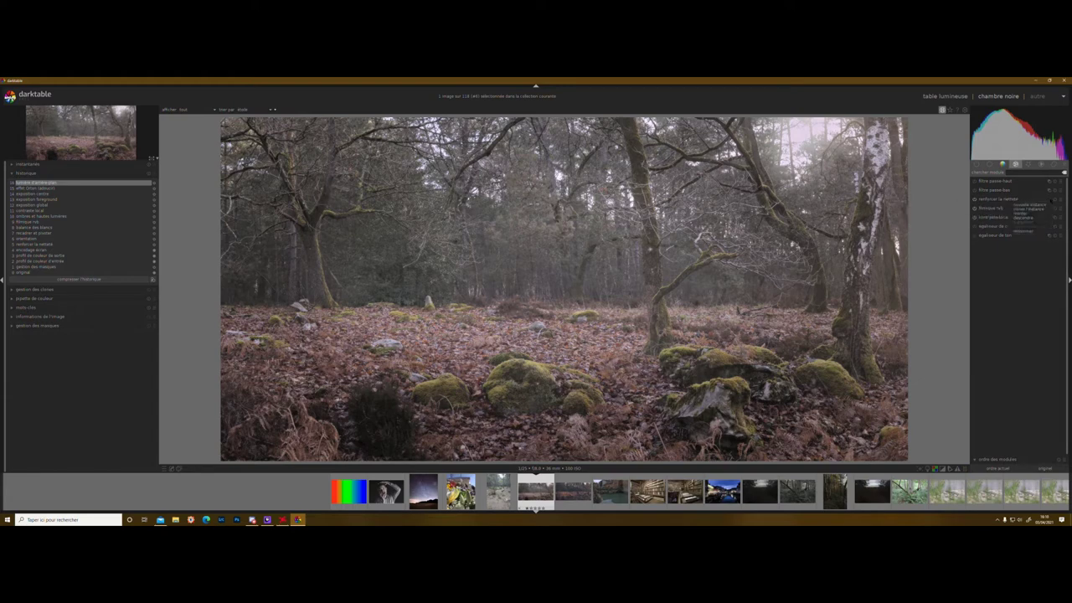
{"action": "left_click", "coordinate": [1029, 206]}
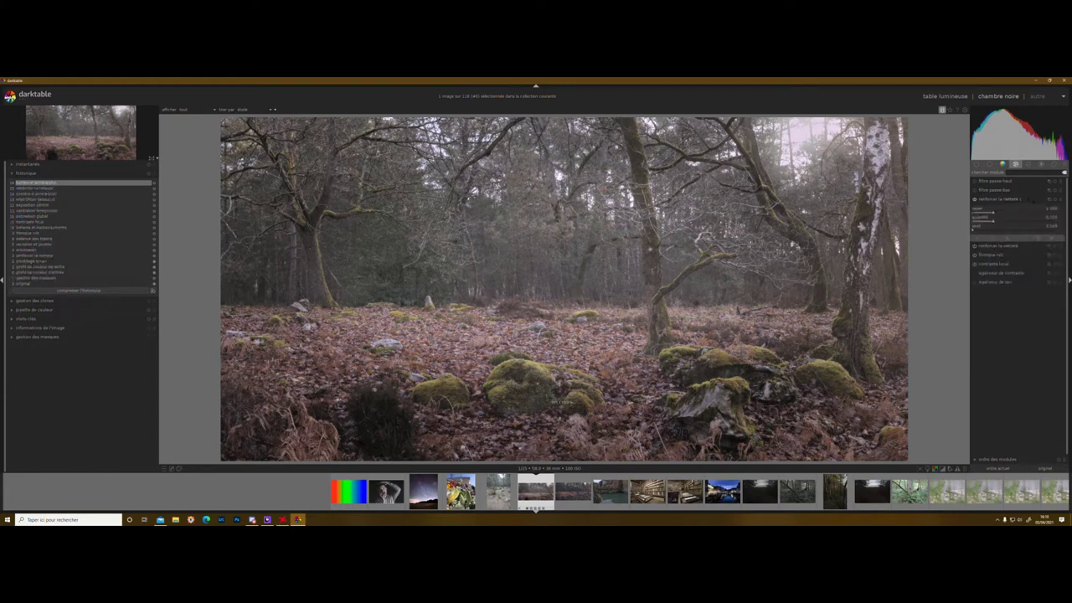
{"action": "left_click", "coordinate": [1048, 199]}
{"action": "left_click", "coordinate": [1025, 229]}
{"action": "key", "text": "Return"}
{"action": "left_click", "coordinate": [1023, 199]}
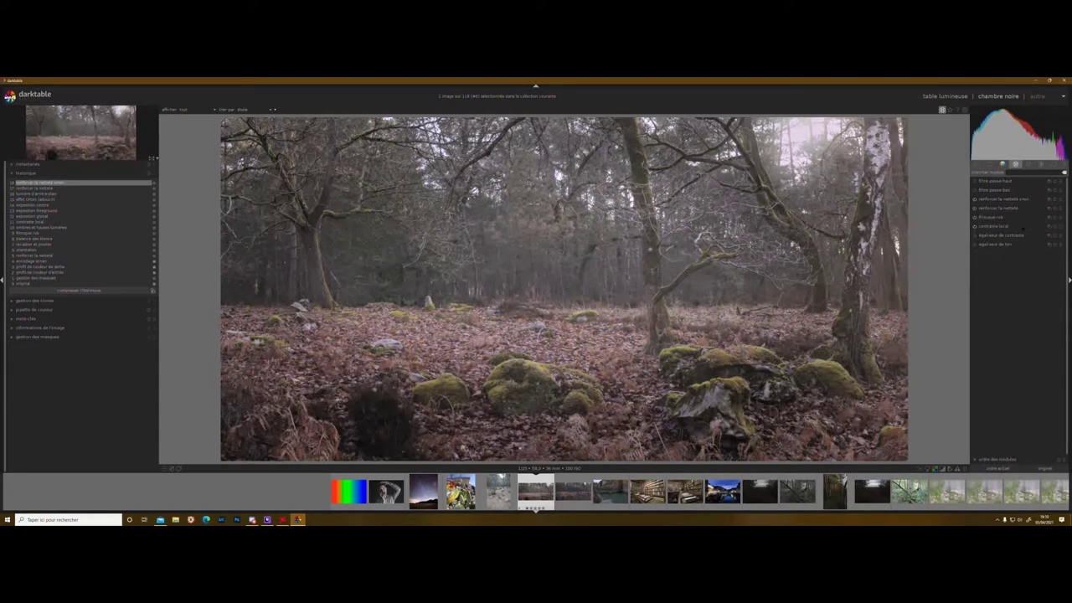
Set the détail of the "contraste local" module to 120% and collapse it.
{"action": "left_click", "coordinate": [1050, 226]}
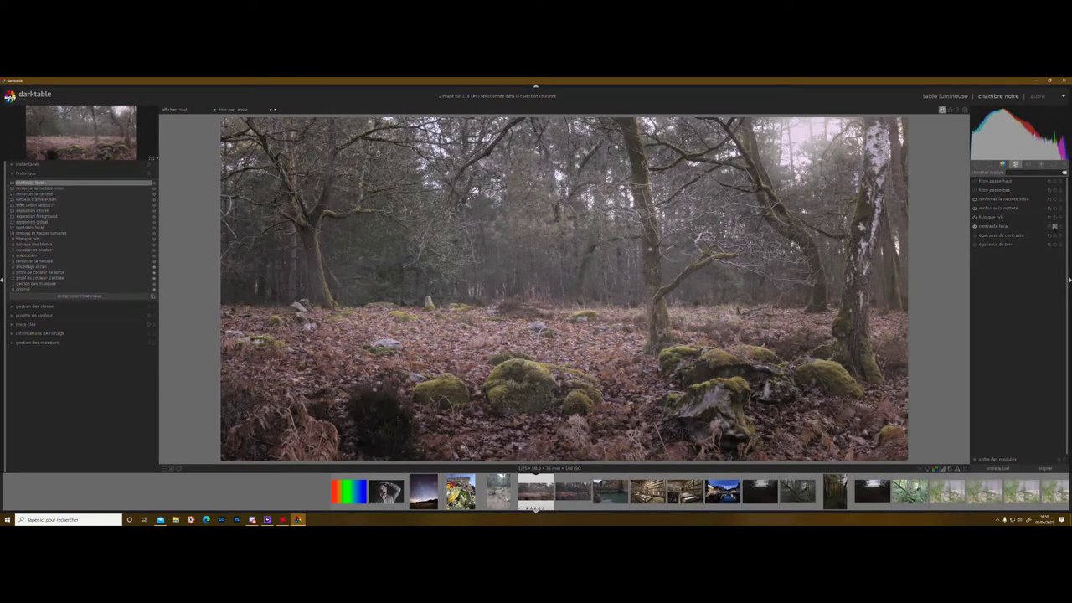
{"action": "left_click", "coordinate": [1036, 227]}
{"action": "right_click", "coordinate": [1052, 243]}
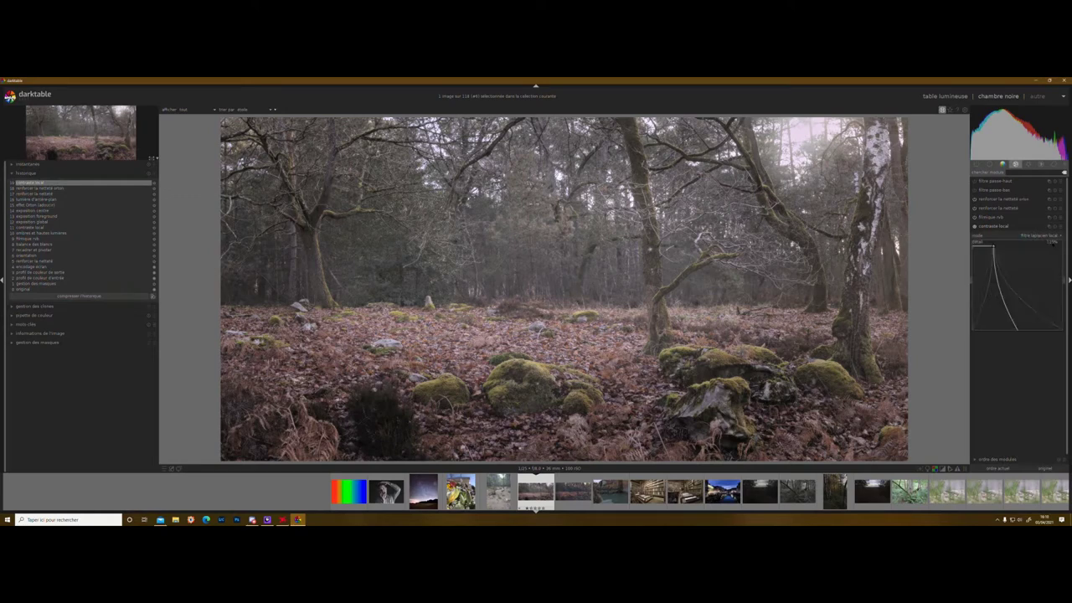
{"action": "type", "text": "120"}
{"action": "key", "text": "Return"}
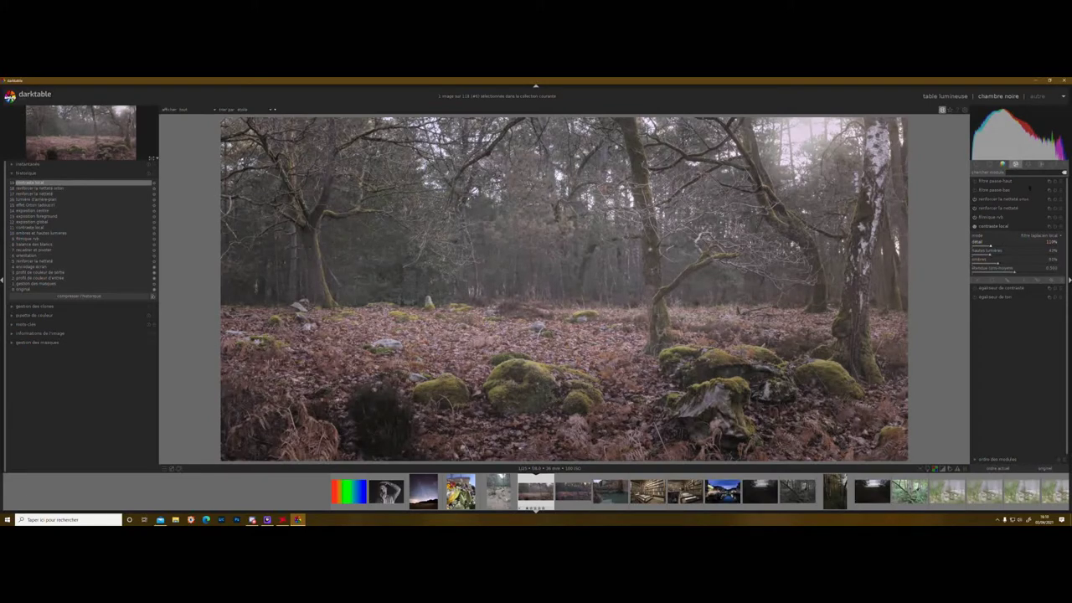
{"action": "left_click", "coordinate": [1004, 226]}
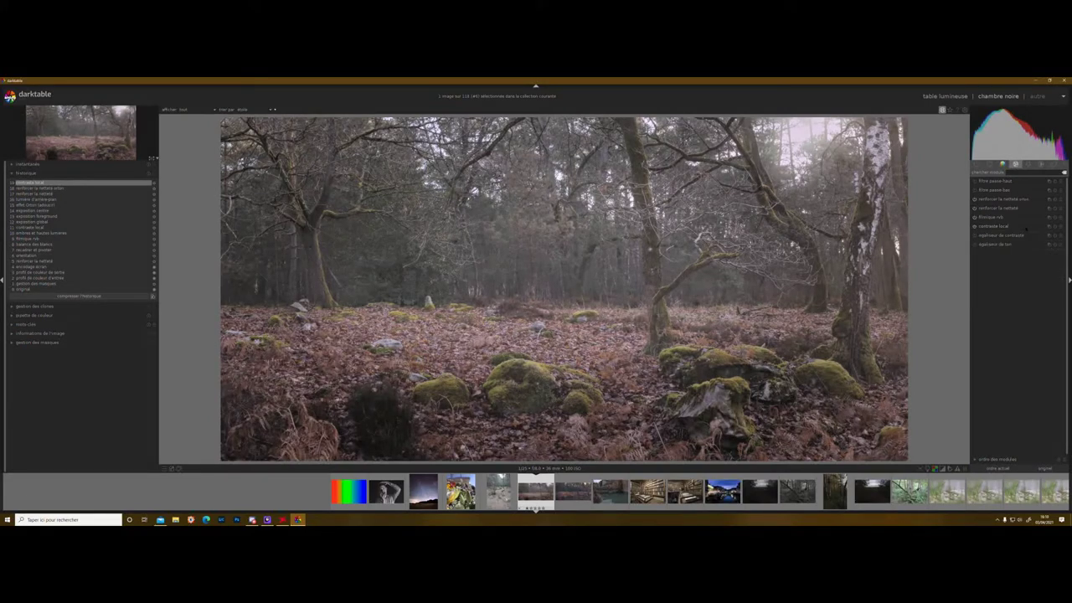
Create a new instance of the "contraste local" module, give it a custom label and collapse it.
{"action": "left_click", "coordinate": [1028, 233]}
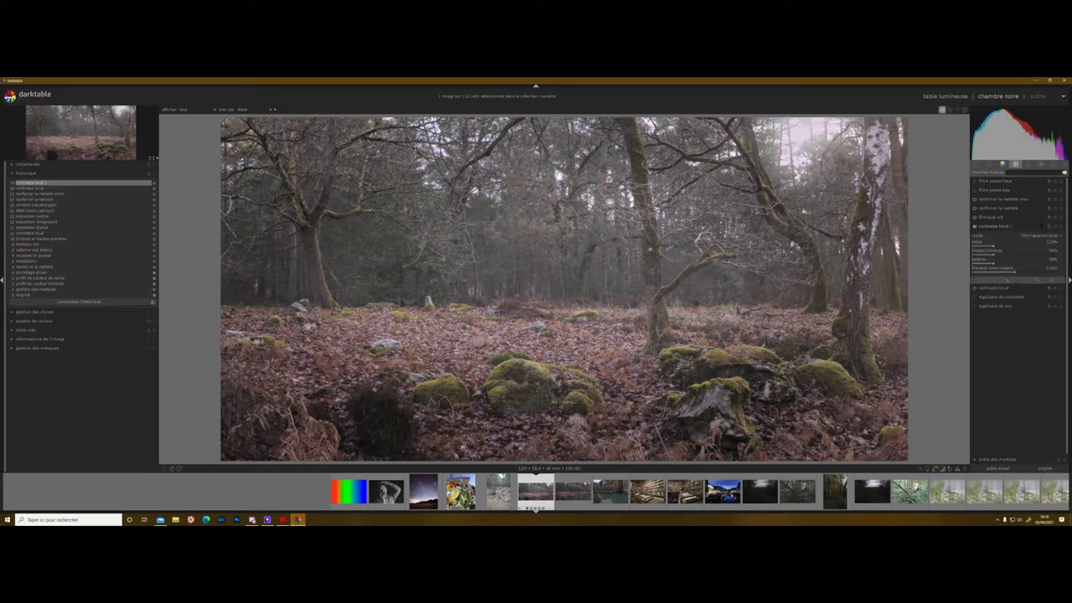
{"action": "left_click", "coordinate": [1028, 259]}
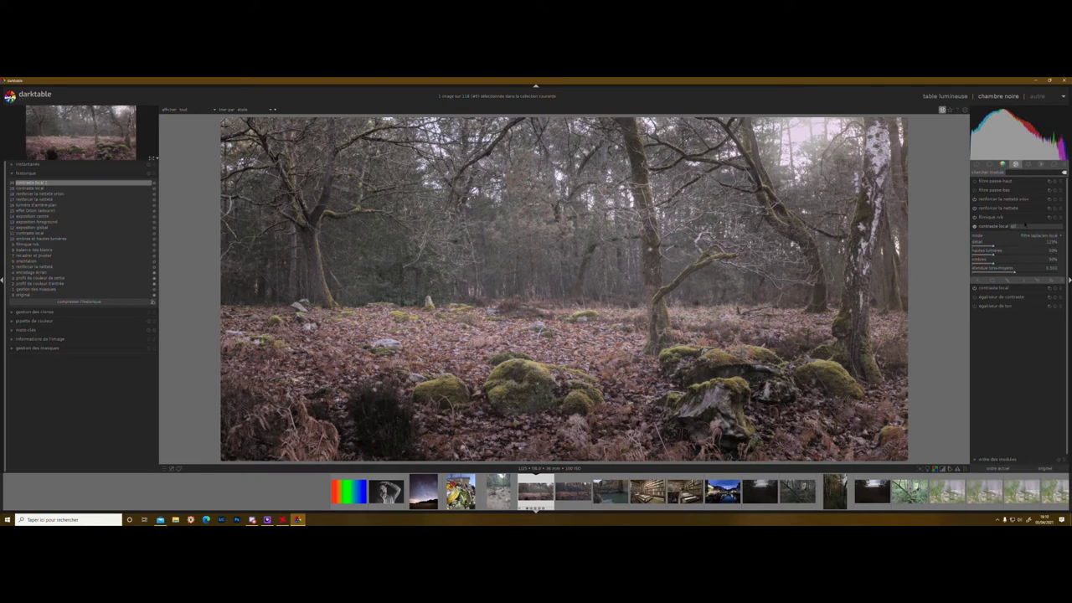
{"action": "key", "text": "Return"}
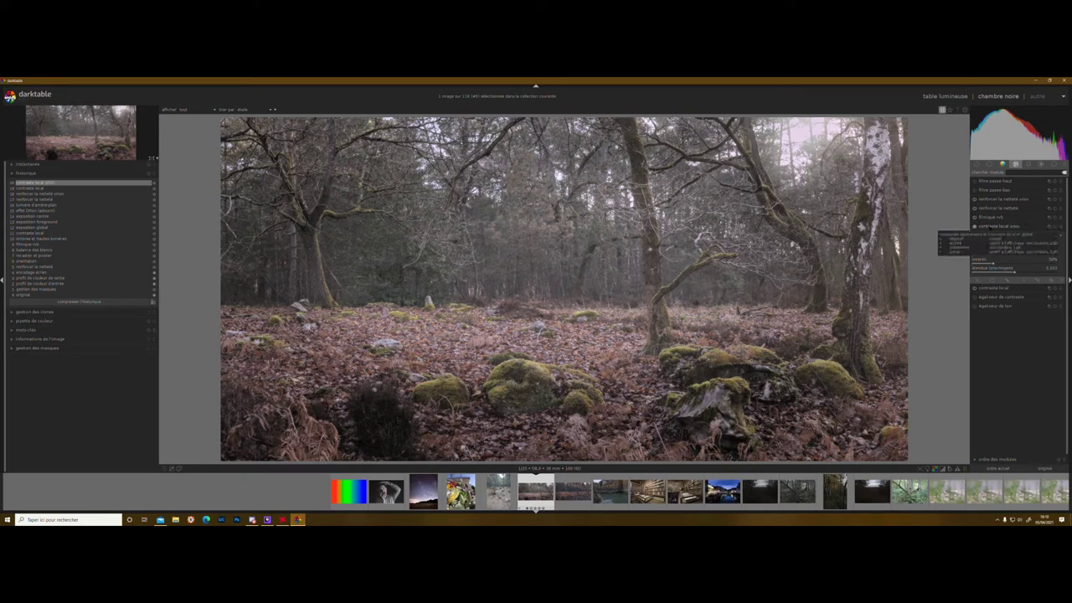
{"action": "left_click", "coordinate": [988, 226]}
Turn on a drawn mask for the original "renforcer la netteté" instance and set its quantité to 1.000.
{"action": "left_click", "coordinate": [1015, 208]}
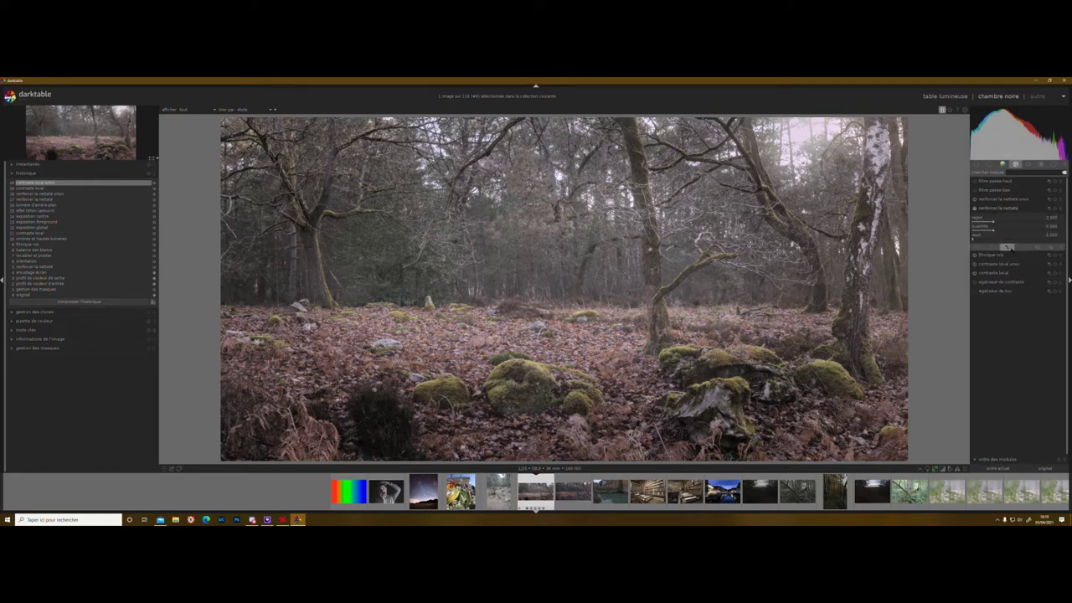
{"action": "left_click", "coordinate": [1009, 248]}
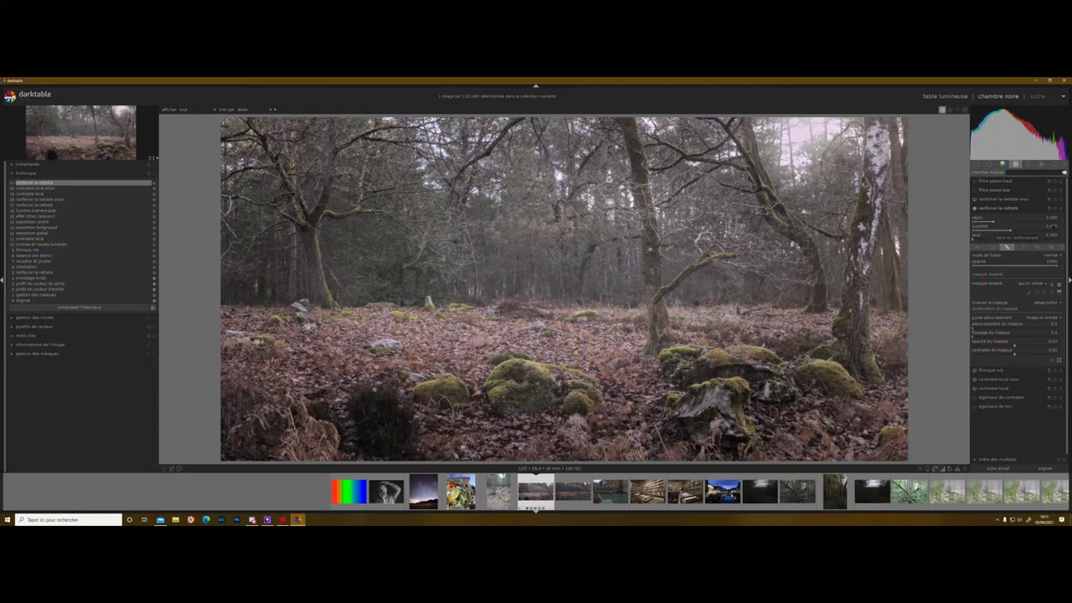
{"action": "right_click", "coordinate": [1010, 228]}
{"action": "left_click", "coordinate": [1055, 262]}
Brush one wide, low-opacity mask stroke across the whole foreground for the sharpening.
{"action": "left_click", "coordinate": [1029, 293]}
{"action": "scroll", "coordinate": [519, 365], "scroll_direction": "up", "scroll_amount": 8}
{"action": "scroll", "coordinate": [513, 382], "scroll_direction": "up", "scroll_amount": 6}
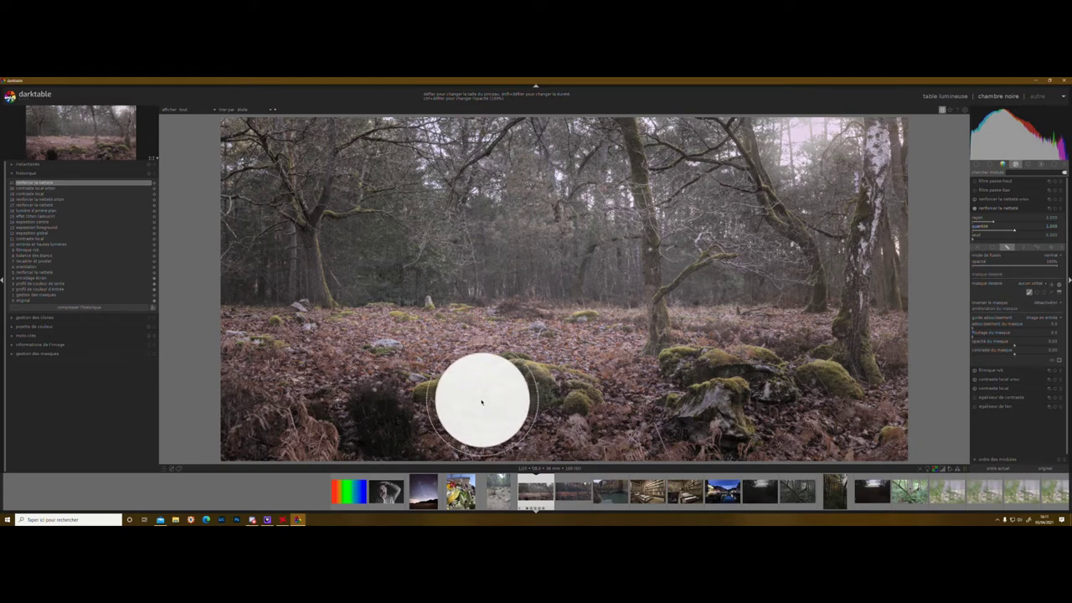
{"action": "scroll", "coordinate": [476, 403], "scroll_direction": "up", "scroll_amount": 3}
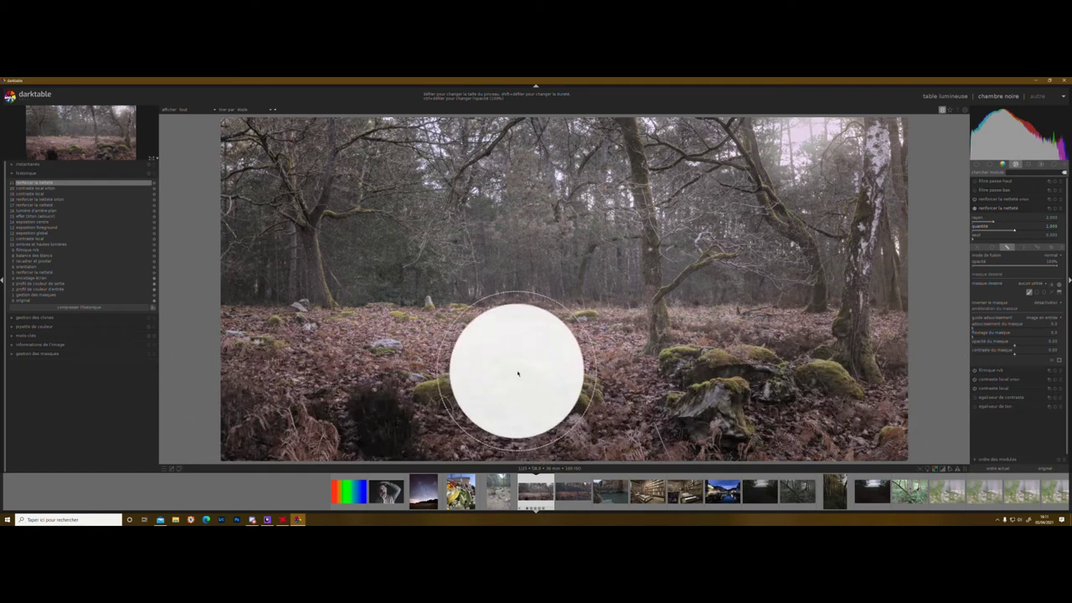
{"action": "scroll", "coordinate": [539, 377], "scroll_direction": "down", "scroll_amount": 10, "text": "ctrl"}
{"action": "scroll", "coordinate": [540, 378], "scroll_direction": "down", "scroll_amount": 8, "text": "ctrl"}
{"action": "scroll", "coordinate": [539, 378], "scroll_direction": "up", "scroll_amount": 2, "text": "ctrl"}
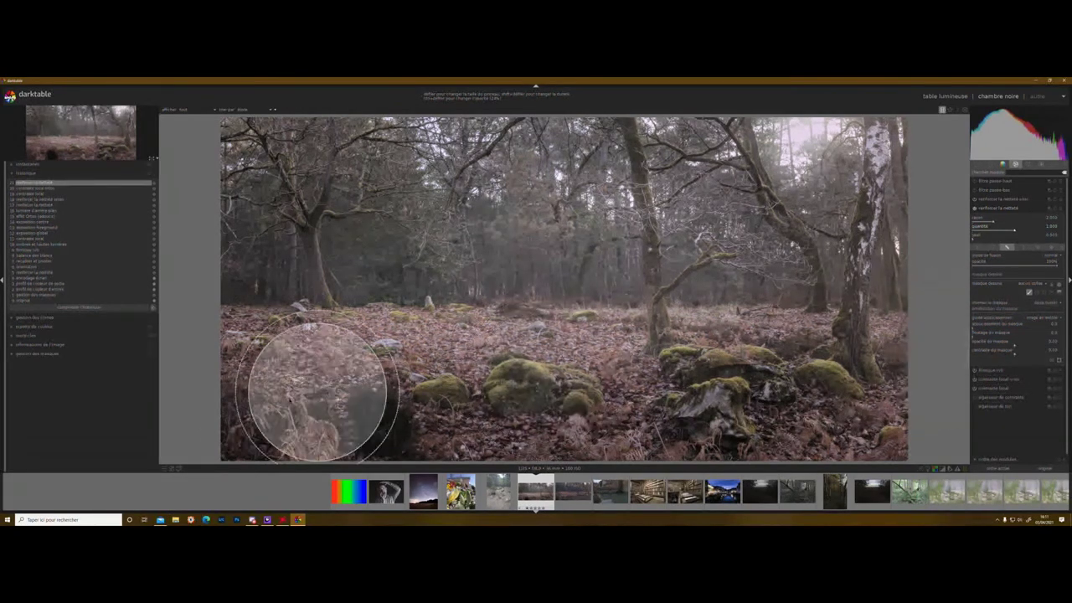
{"action": "scroll", "coordinate": [248, 409], "scroll_direction": "down", "scroll_amount": 8}
{"action": "mouse_move", "coordinate": [242, 412]}
{"action": "left_mouse_down"}
{"action": "mouse_move", "coordinate": [344, 392]}
{"action": "mouse_move", "coordinate": [282, 416]}
{"action": "mouse_move", "coordinate": [606, 393]}
{"action": "mouse_move", "coordinate": [784, 415]}
{"action": "mouse_move", "coordinate": [928, 449]}
{"action": "mouse_move", "coordinate": [867, 402]}
{"action": "mouse_move", "coordinate": [823, 424]}
{"action": "mouse_move", "coordinate": [358, 437]}
{"action": "mouse_move", "coordinate": [272, 425]}
{"action": "mouse_move", "coordinate": [250, 406]}
{"action": "mouse_move", "coordinate": [413, 369]}
{"action": "mouse_move", "coordinate": [633, 386]}
{"action": "mouse_move", "coordinate": [767, 378]}
{"action": "mouse_move", "coordinate": [906, 433]}
{"action": "left_mouse_up"}
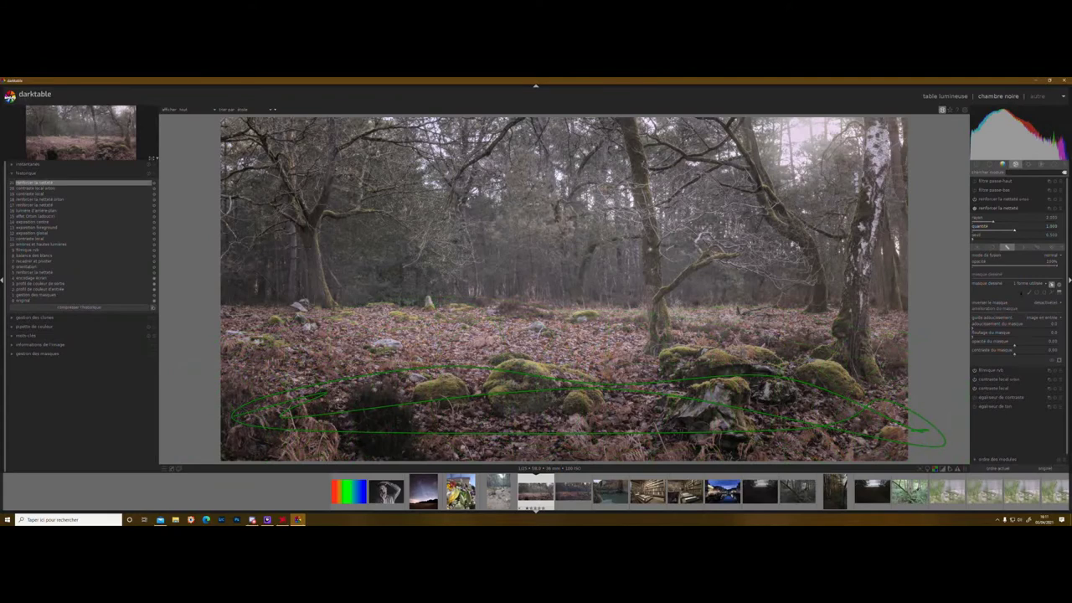
Add a small brush at 100% opacity to the sharpening mask and paint over the small mossy rock beside the dark bush.
{"action": "left_click", "coordinate": [1029, 292]}
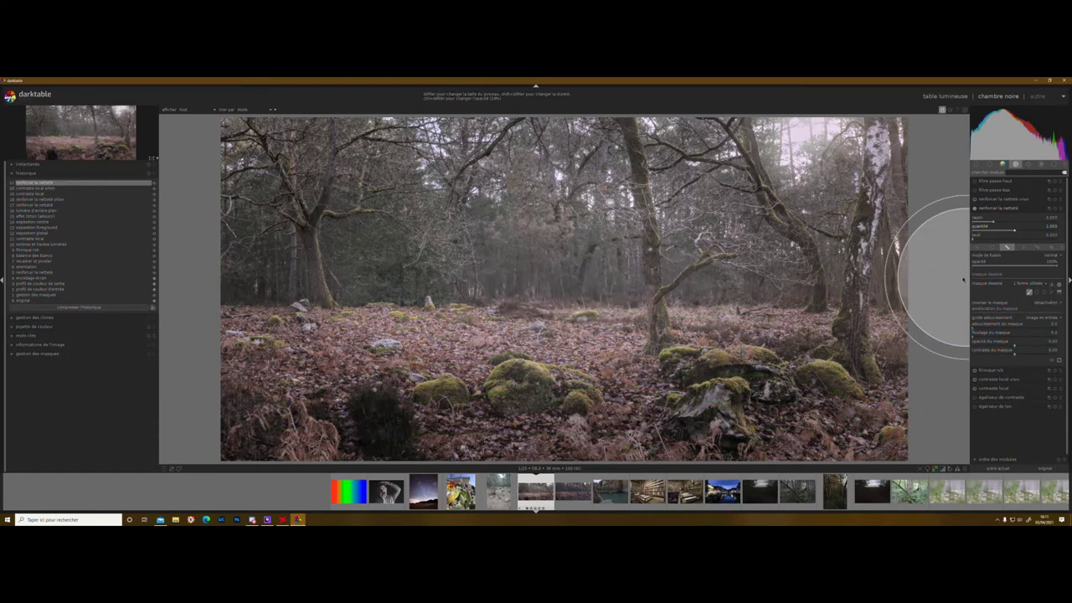
{"action": "scroll", "coordinate": [598, 263], "scroll_direction": "up", "scroll_amount": 2}
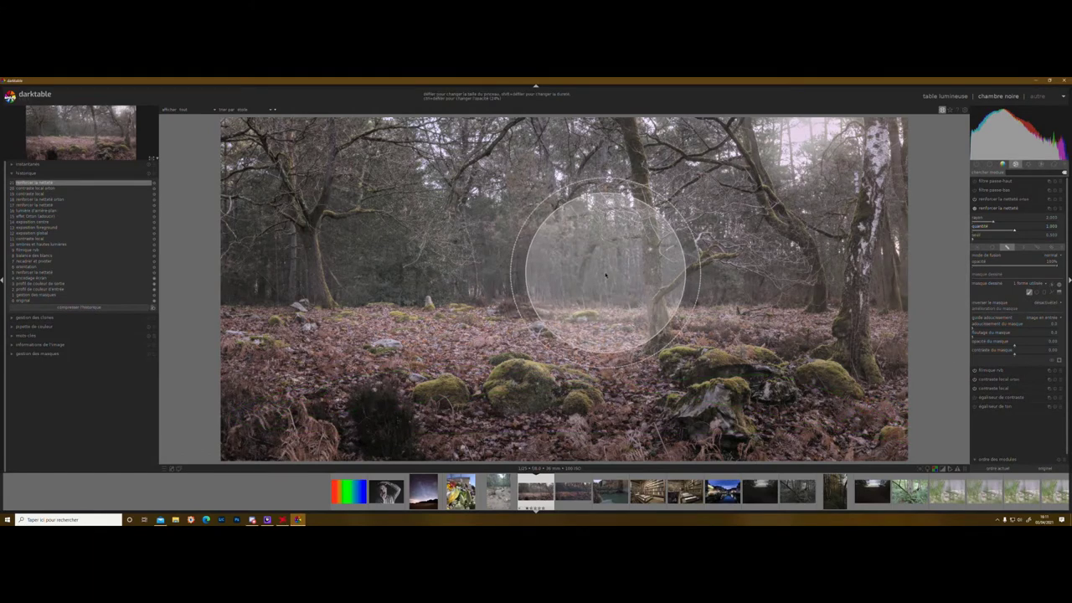
{"action": "scroll", "coordinate": [606, 268], "scroll_direction": "down", "scroll_amount": 5}
{"action": "scroll", "coordinate": [603, 293], "scroll_direction": "up", "scroll_amount": 5, "text": "ctrl"}
{"action": "scroll", "coordinate": [604, 293], "scroll_direction": "up", "scroll_amount": 2, "text": "ctrl"}
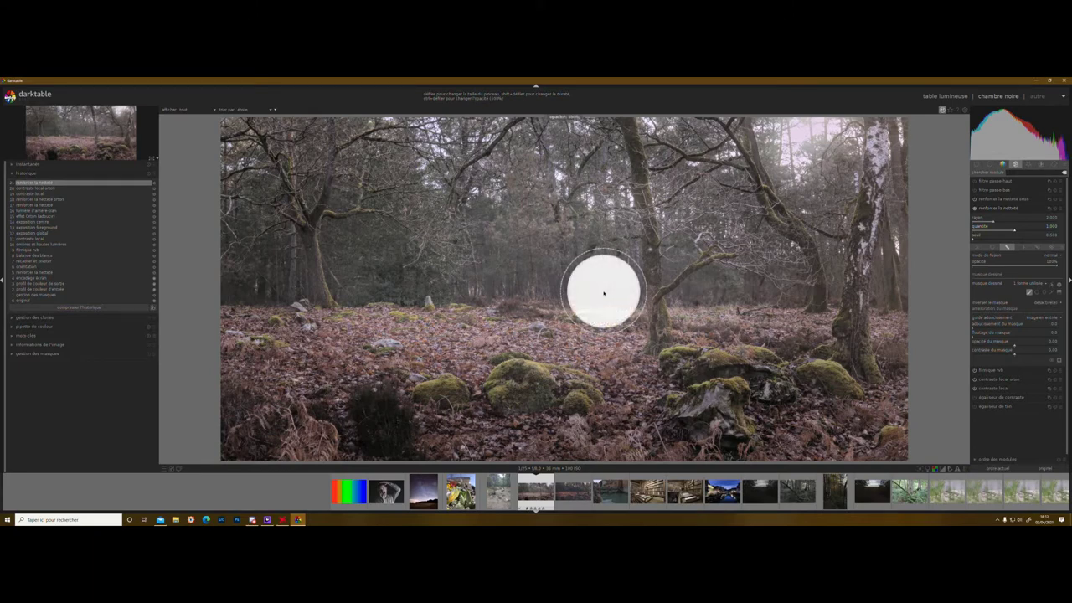
{"action": "scroll", "coordinate": [569, 330], "scroll_direction": "down", "scroll_amount": 4}
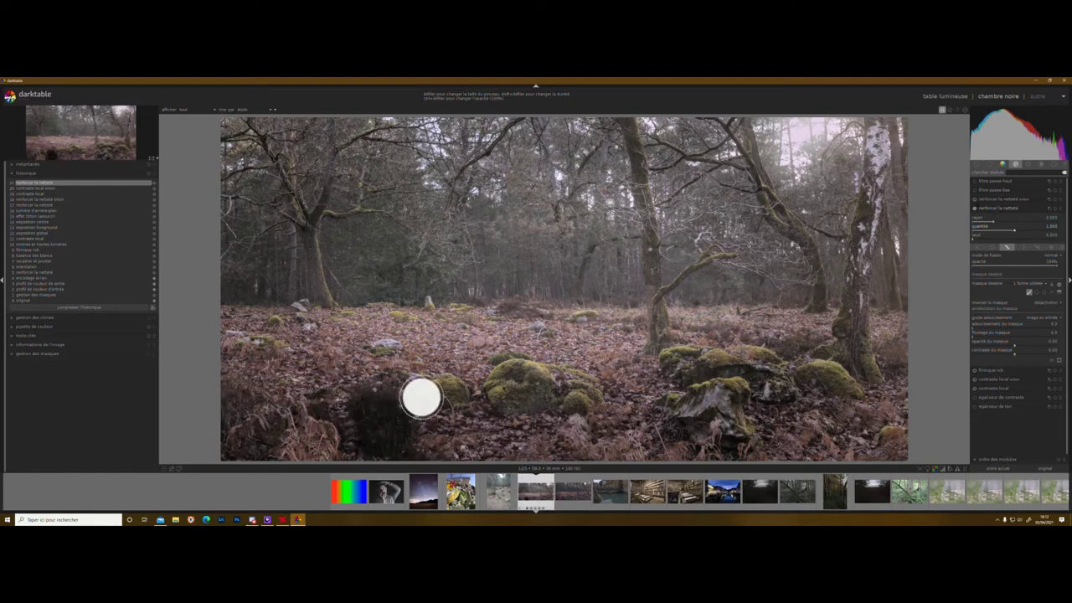
{"action": "scroll", "coordinate": [490, 396], "scroll_direction": "down", "scroll_amount": 15}
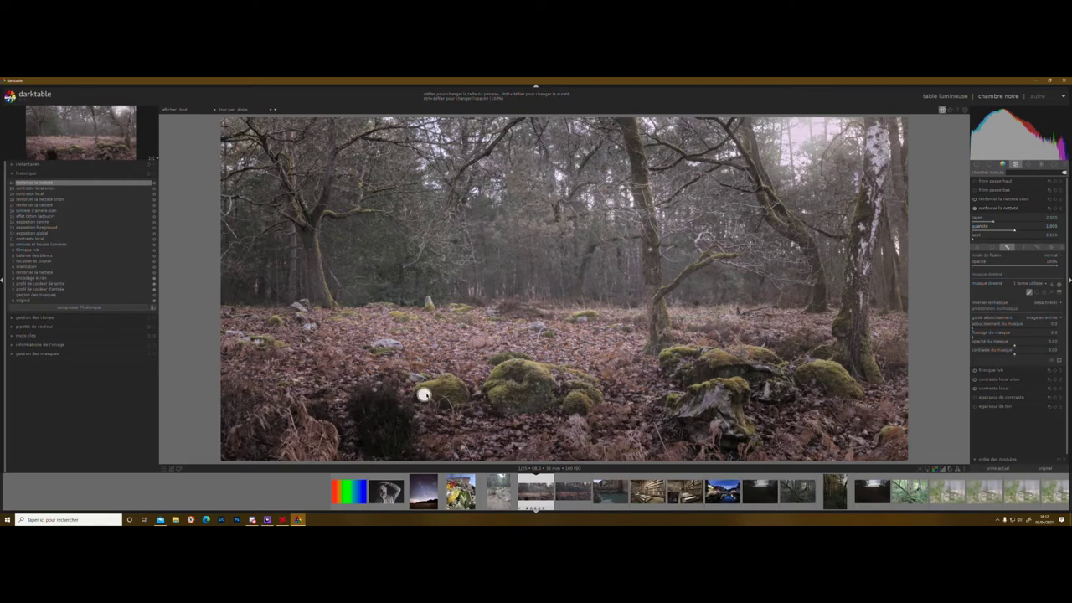
{"action": "mouse_move", "coordinate": [426, 395]}
{"action": "left_mouse_down"}
{"action": "mouse_move", "coordinate": [448, 381]}
{"action": "mouse_move", "coordinate": [461, 395]}
{"action": "mouse_move", "coordinate": [421, 393]}
{"action": "mouse_move", "coordinate": [429, 391]}
{"action": "left_mouse_up"}
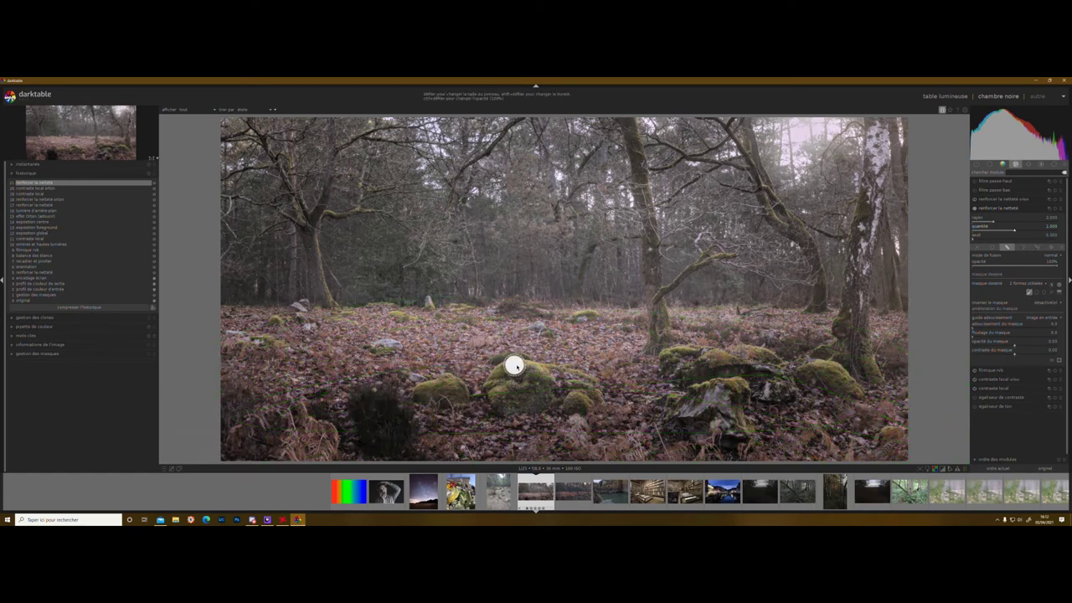
Paint the sharpening mask over the remaining mossy rocks, stump, trunks and branches, and remove the strokes on the large leftmost tree.
{"action": "scroll", "coordinate": [521, 367], "scroll_direction": "down", "scroll_amount": 5}
{"action": "mouse_move", "coordinate": [521, 363]}
{"action": "left_mouse_down"}
{"action": "mouse_move", "coordinate": [502, 360]}
{"action": "mouse_move", "coordinate": [511, 361]}
{"action": "mouse_move", "coordinate": [493, 376]}
{"action": "mouse_move", "coordinate": [505, 407]}
{"action": "mouse_move", "coordinate": [510, 376]}
{"action": "mouse_move", "coordinate": [534, 370]}
{"action": "mouse_move", "coordinate": [586, 382]}
{"action": "mouse_move", "coordinate": [592, 395]}
{"action": "mouse_move", "coordinate": [576, 404]}
{"action": "mouse_move", "coordinate": [581, 394]}
{"action": "mouse_move", "coordinate": [558, 388]}
{"action": "mouse_move", "coordinate": [545, 401]}
{"action": "mouse_move", "coordinate": [507, 407]}
{"action": "mouse_move", "coordinate": [545, 385]}
{"action": "mouse_move", "coordinate": [536, 373]}
{"action": "mouse_move", "coordinate": [586, 392]}
{"action": "mouse_move", "coordinate": [557, 380]}
{"action": "mouse_move", "coordinate": [494, 385]}
{"action": "left_mouse_up"}
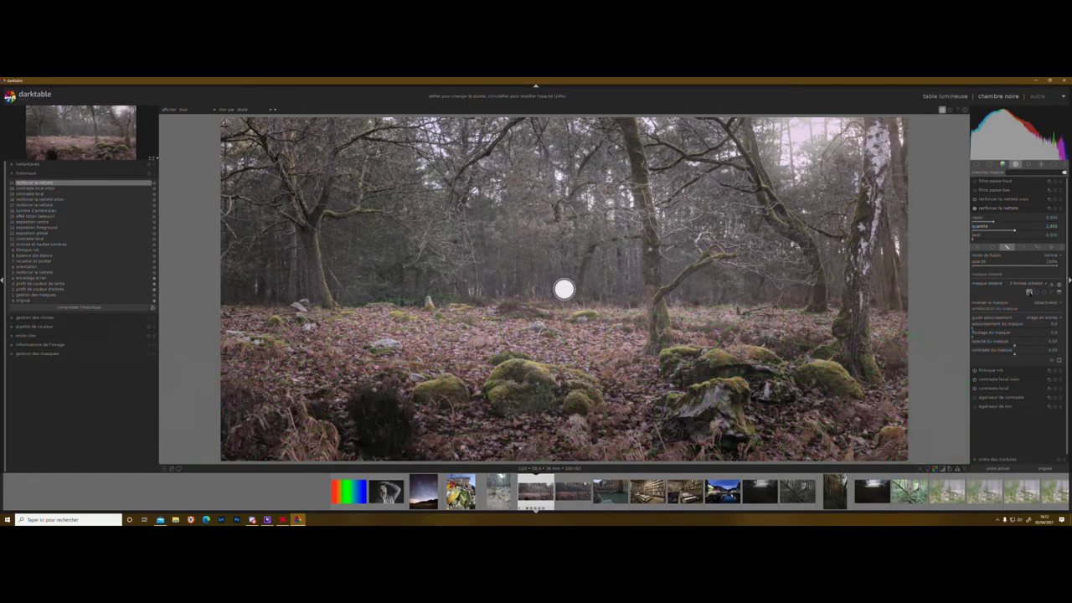
{"action": "mouse_move", "coordinate": [674, 404]}
{"action": "left_mouse_down"}
{"action": "mouse_move", "coordinate": [716, 439]}
{"action": "mouse_move", "coordinate": [748, 437]}
{"action": "mouse_move", "coordinate": [734, 387]}
{"action": "mouse_move", "coordinate": [695, 393]}
{"action": "mouse_move", "coordinate": [687, 407]}
{"action": "mouse_move", "coordinate": [708, 405]}
{"action": "mouse_move", "coordinate": [728, 429]}
{"action": "mouse_move", "coordinate": [709, 424]}
{"action": "mouse_move", "coordinate": [731, 379]}
{"action": "mouse_move", "coordinate": [687, 377]}
{"action": "mouse_move", "coordinate": [665, 363]}
{"action": "mouse_move", "coordinate": [681, 356]}
{"action": "mouse_move", "coordinate": [753, 355]}
{"action": "mouse_move", "coordinate": [774, 373]}
{"action": "mouse_move", "coordinate": [743, 367]}
{"action": "mouse_move", "coordinate": [745, 384]}
{"action": "mouse_move", "coordinate": [770, 393]}
{"action": "mouse_move", "coordinate": [782, 384]}
{"action": "mouse_move", "coordinate": [750, 360]}
{"action": "mouse_move", "coordinate": [770, 361]}
{"action": "mouse_move", "coordinate": [782, 377]}
{"action": "mouse_move", "coordinate": [743, 371]}
{"action": "mouse_move", "coordinate": [804, 369]}
{"action": "mouse_move", "coordinate": [785, 369]}
{"action": "mouse_move", "coordinate": [849, 385]}
{"action": "mouse_move", "coordinate": [801, 366]}
{"action": "mouse_move", "coordinate": [848, 384]}
{"action": "mouse_move", "coordinate": [804, 376]}
{"action": "mouse_move", "coordinate": [840, 370]}
{"action": "mouse_move", "coordinate": [852, 387]}
{"action": "mouse_move", "coordinate": [821, 357]}
{"action": "mouse_move", "coordinate": [841, 352]}
{"action": "mouse_move", "coordinate": [871, 376]}
{"action": "mouse_move", "coordinate": [842, 320]}
{"action": "mouse_move", "coordinate": [845, 345]}
{"action": "mouse_move", "coordinate": [861, 344]}
{"action": "mouse_move", "coordinate": [846, 304]}
{"action": "mouse_move", "coordinate": [855, 270]}
{"action": "mouse_move", "coordinate": [858, 305]}
{"action": "mouse_move", "coordinate": [854, 266]}
{"action": "mouse_move", "coordinate": [869, 223]}
{"action": "mouse_move", "coordinate": [871, 123]}
{"action": "mouse_move", "coordinate": [865, 184]}
{"action": "left_mouse_up"}
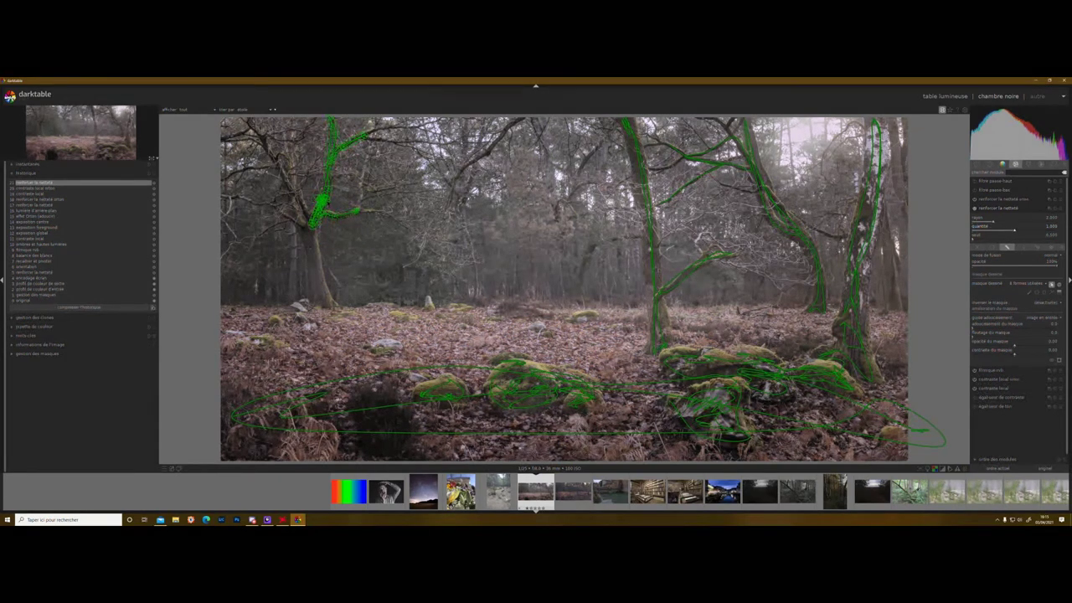
{"action": "right_click", "coordinate": [321, 201]}
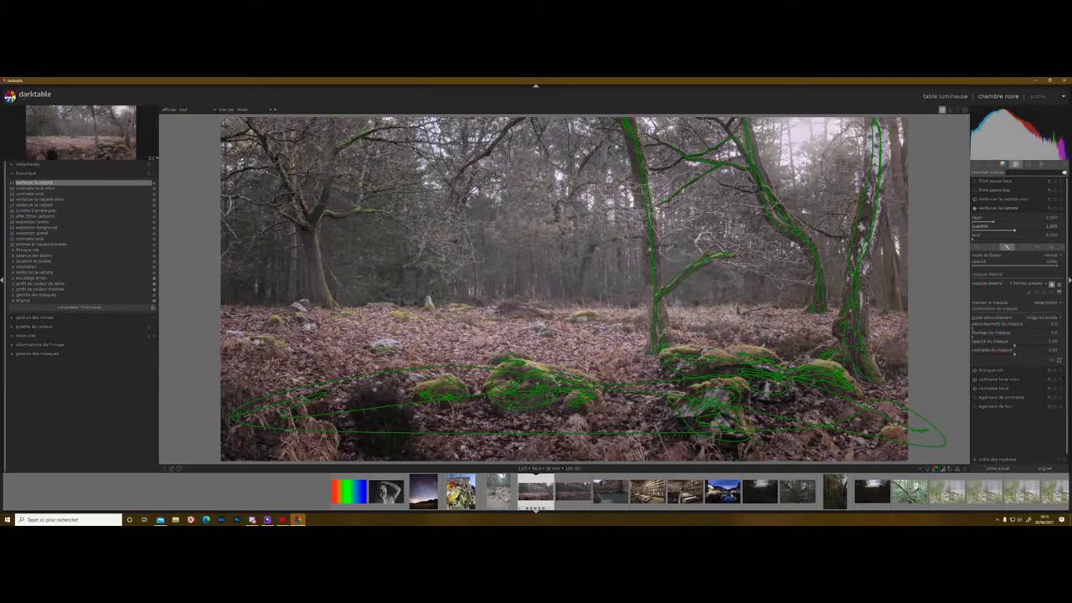
Brush the sharpening mask over the trunk and main branches of the large leftmost tree.
{"action": "left_click", "coordinate": [1029, 293]}
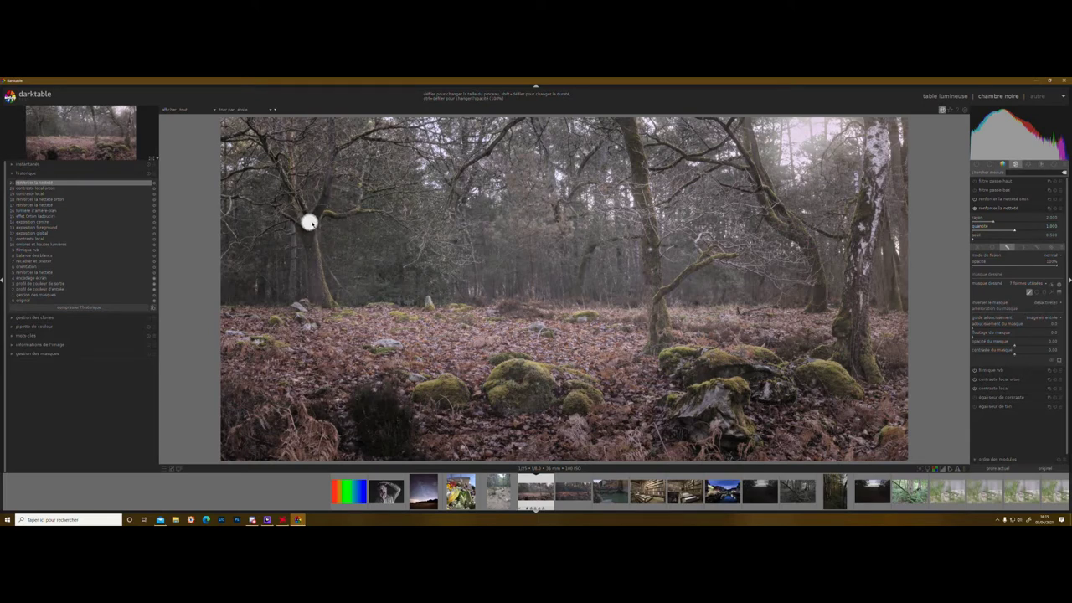
{"action": "left_click_drag", "start_coordinate": [309, 228], "coordinate": [321, 299]}
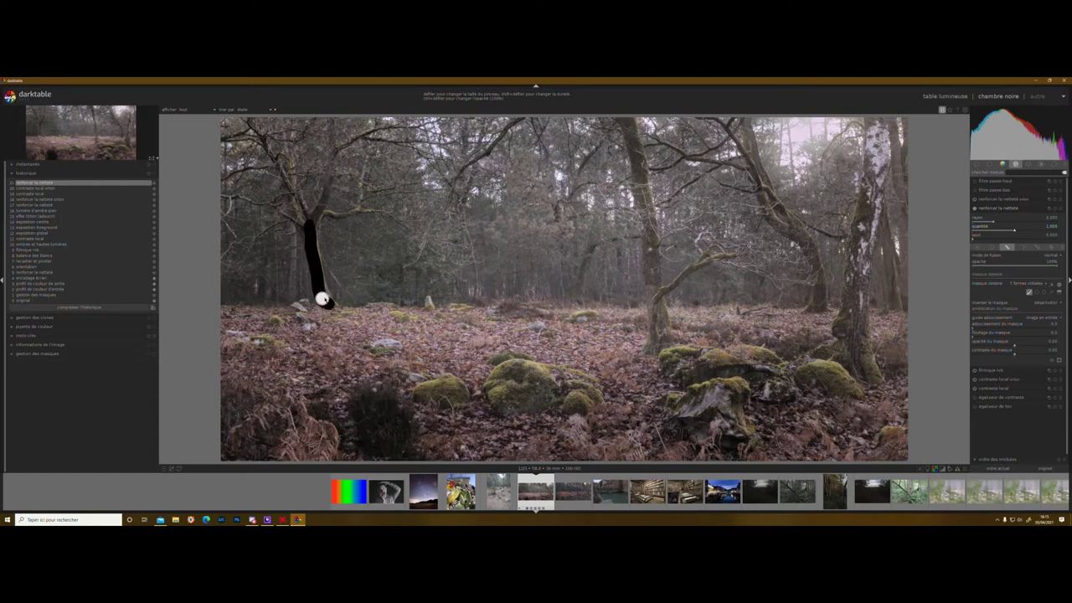
{"action": "left_click_drag", "start_coordinate": [316, 277], "coordinate": [310, 225]}
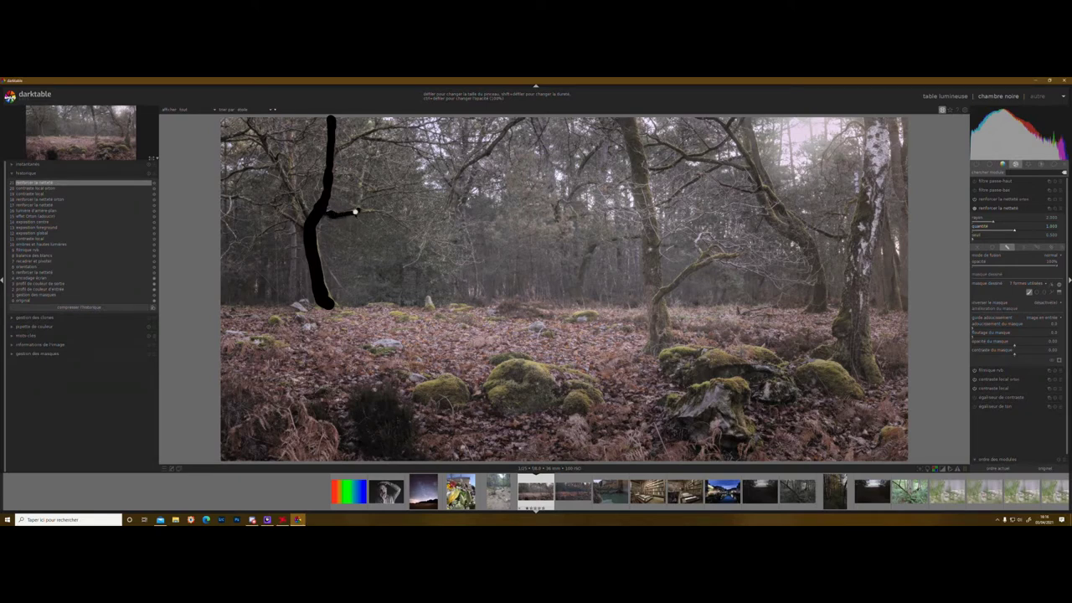
{"action": "left_click_drag", "start_coordinate": [326, 213], "coordinate": [328, 213]}
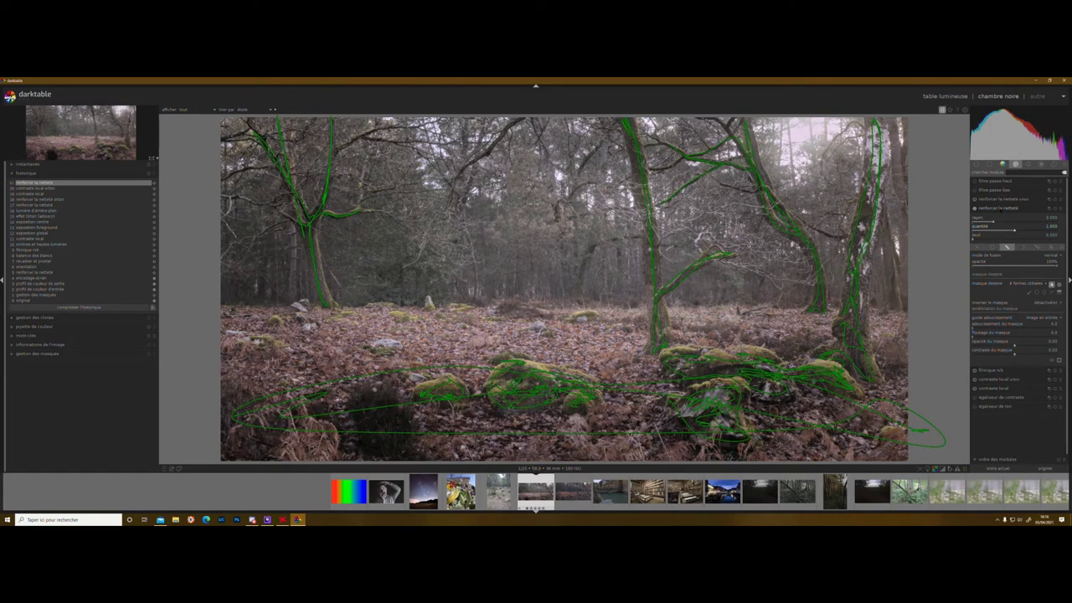
Compare the picture with the masked "renforcer la netteté" off and on, in full view and close up on the mossy rocks.
{"action": "left_click", "coordinate": [974, 208]}
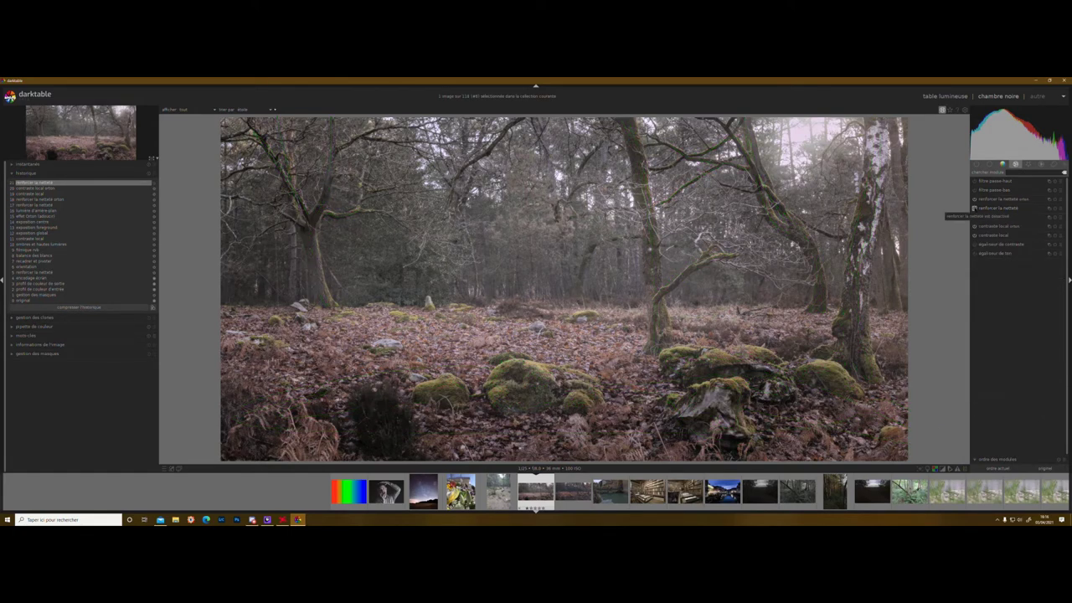
{"action": "left_click", "coordinate": [974, 208]}
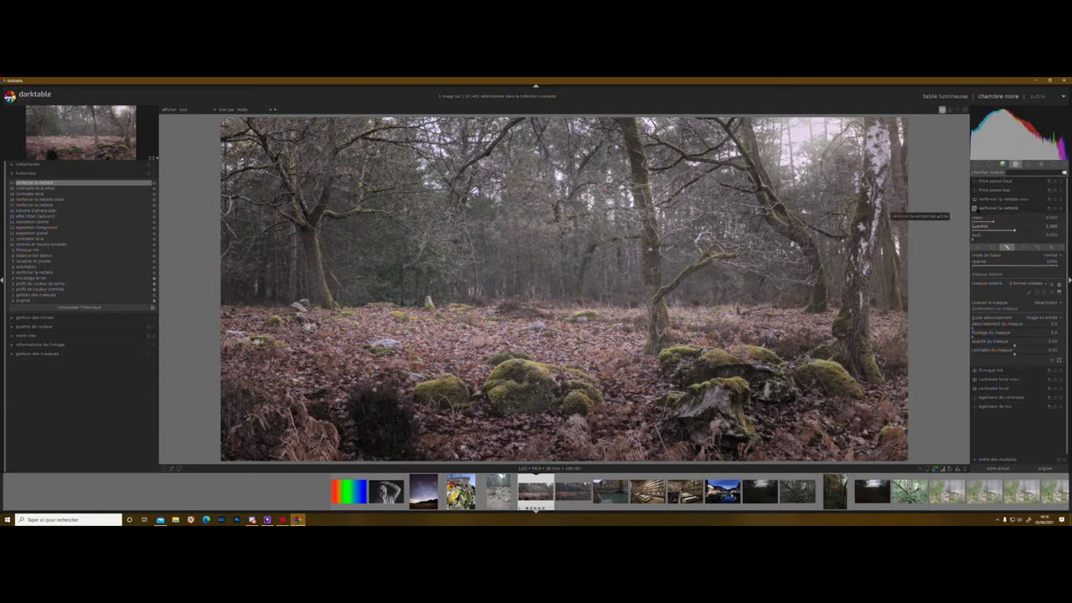
{"action": "left_click", "coordinate": [975, 207]}
{"action": "left_click", "coordinate": [974, 207]}
{"action": "scroll", "coordinate": [760, 365], "scroll_direction": "up", "scroll_amount": 3}
{"action": "scroll", "coordinate": [757, 377], "scroll_direction": "up", "scroll_amount": 4}
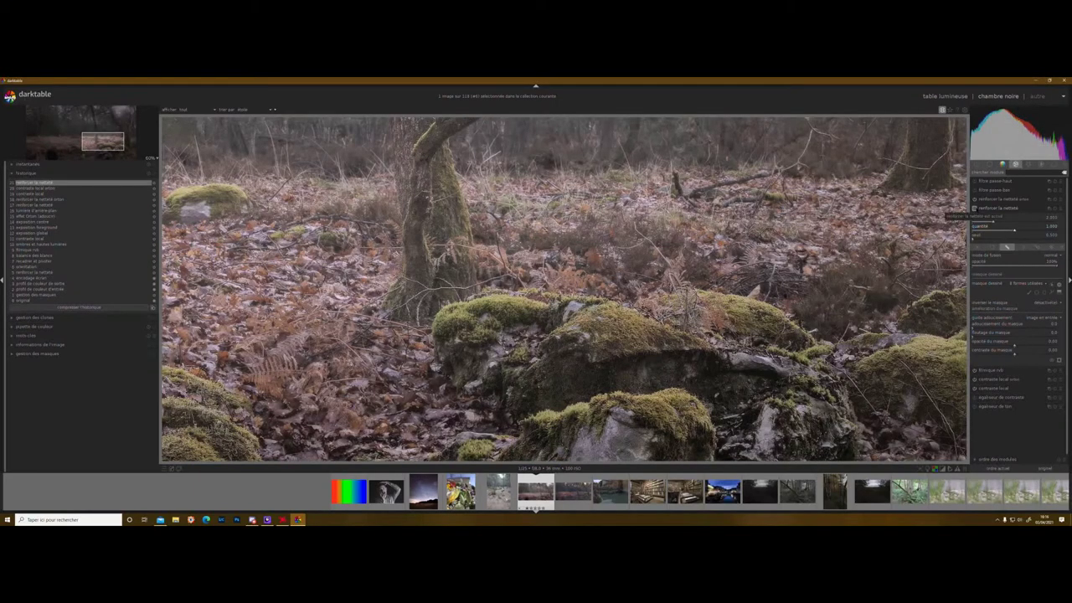
{"action": "left_click", "coordinate": [974, 210]}
{"action": "left_click", "coordinate": [974, 207]}
{"action": "left_click", "coordinate": [973, 208]}
{"action": "left_click", "coordinate": [974, 208]}
Set the quantité of the original "renforcer la netteté" instance to 0.500.
{"action": "right_click", "coordinate": [1050, 226]}
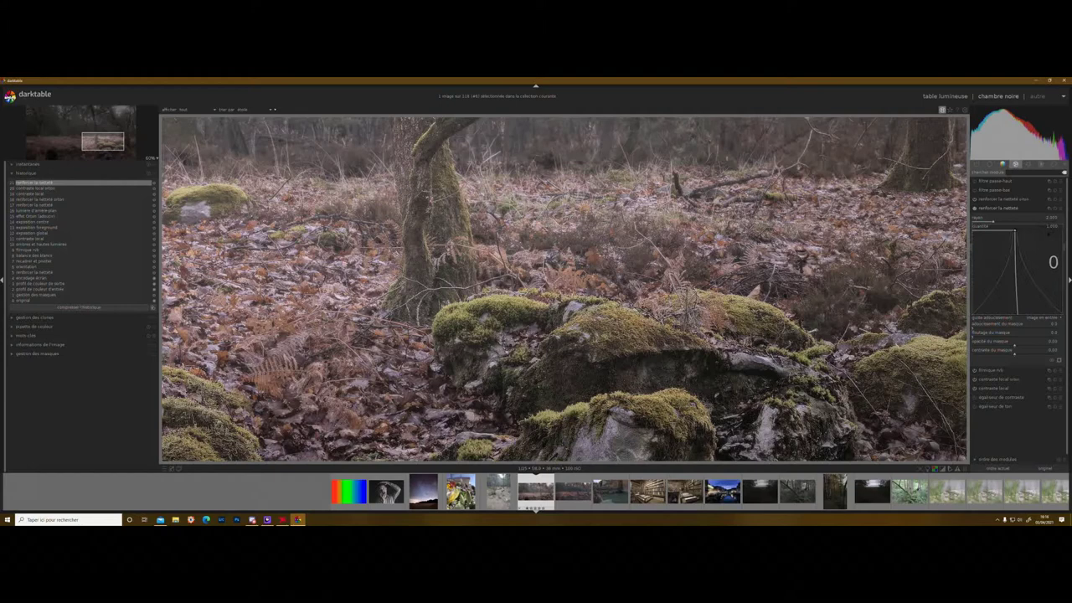
{"action": "key", "text": "Return"}
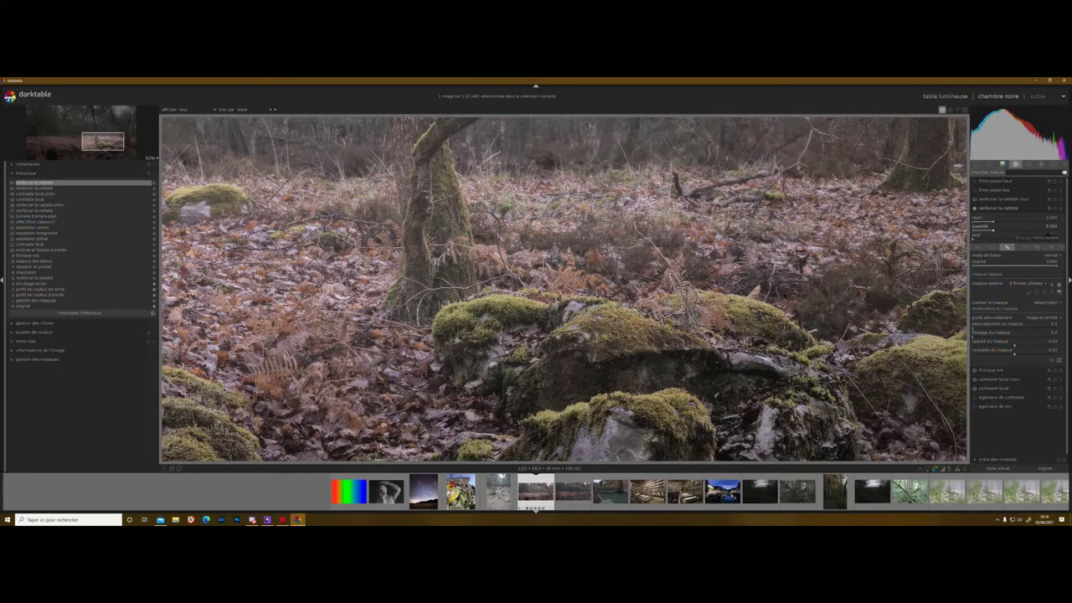
{"action": "left_click", "coordinate": [979, 209]}
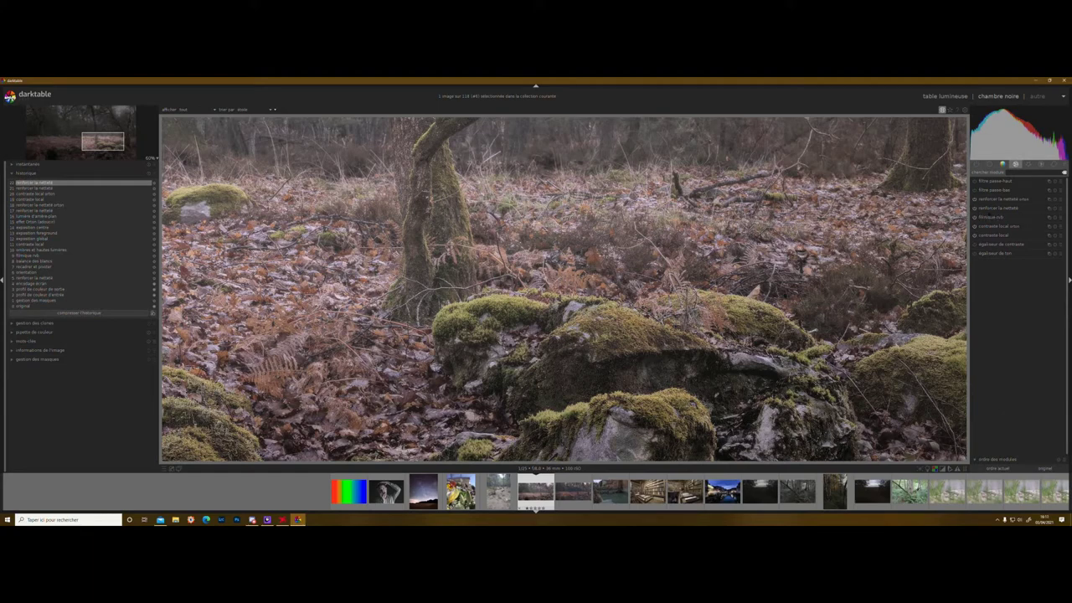
Check the Orton instance of "renforcer la netteté" off and on, and set its quantité to 0.700.
{"action": "left_click", "coordinate": [995, 199]}
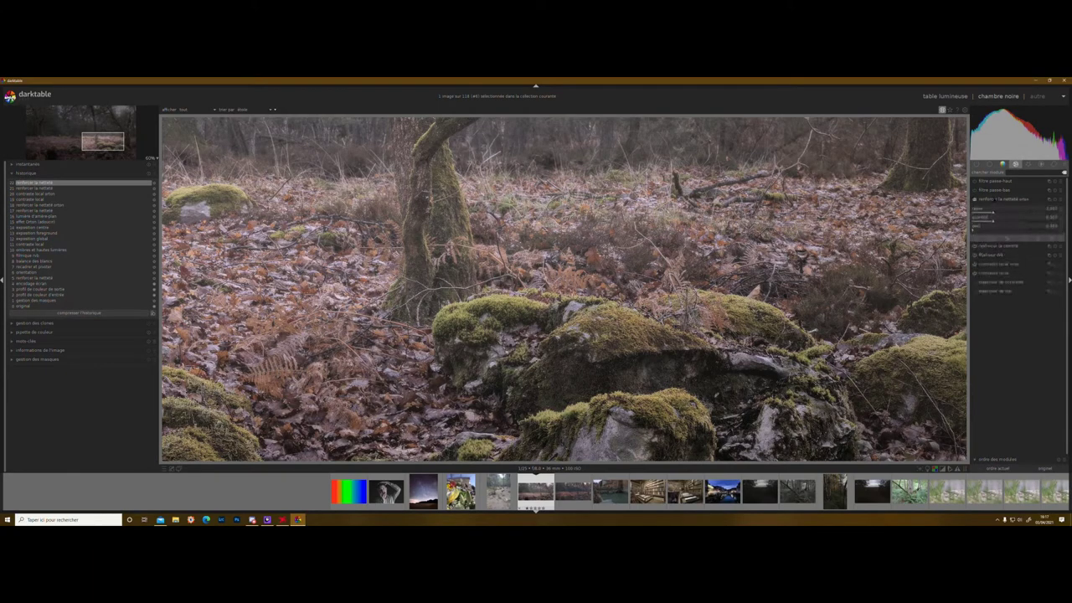
{"action": "left_click", "coordinate": [997, 199]}
{"action": "left_click", "coordinate": [1000, 208]}
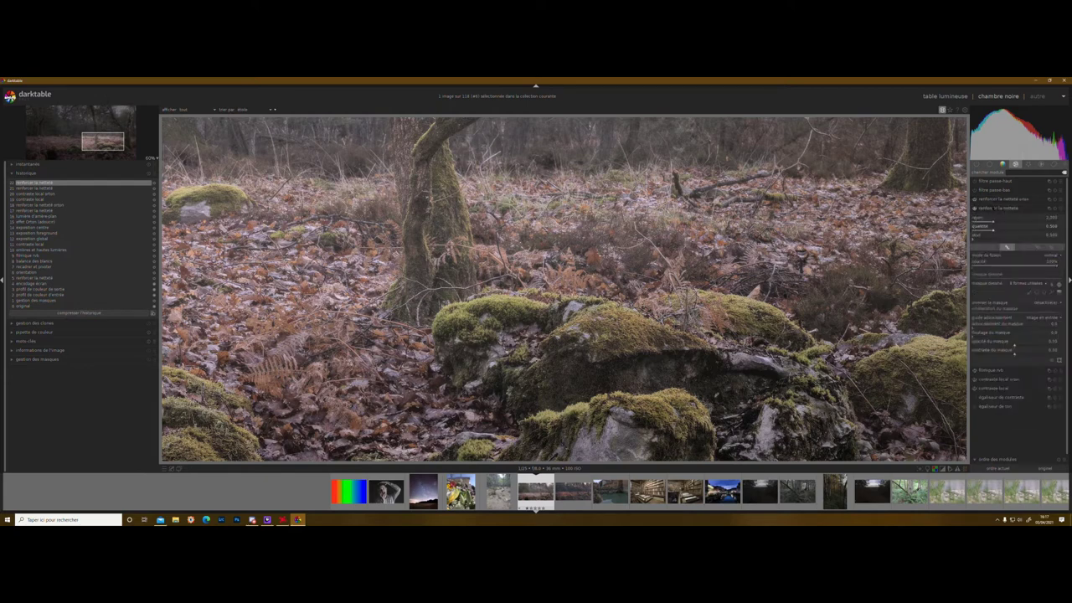
{"action": "left_click", "coordinate": [1000, 208]}
{"action": "left_click", "coordinate": [997, 200]}
{"action": "left_click", "coordinate": [975, 199]}
{"action": "left_click", "coordinate": [974, 199]}
{"action": "right_click", "coordinate": [995, 219]}
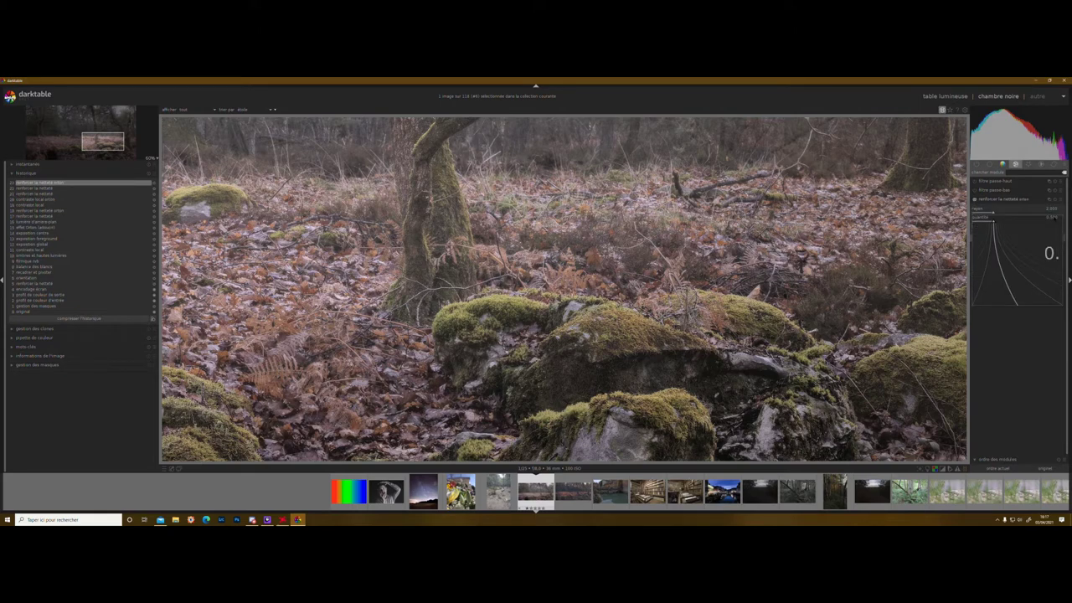
{"action": "key", "text": "Return"}
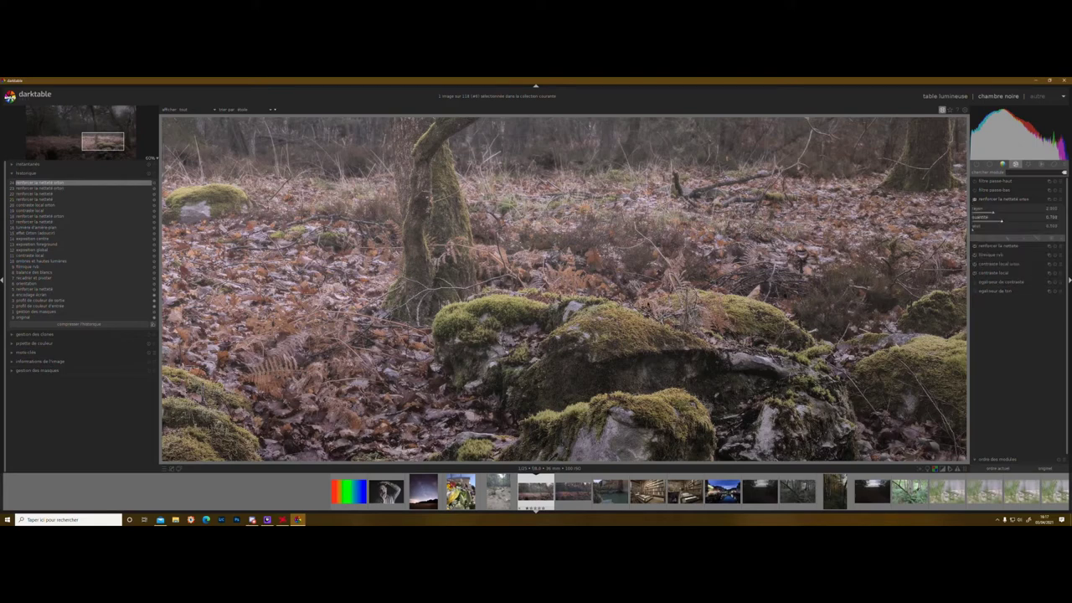
Turn on a drawn mask for the Orton instance of "contraste local" and reuse the shapes from "renforcer la netteté".
{"action": "scroll", "coordinate": [654, 303], "scroll_direction": "down", "scroll_amount": 2}
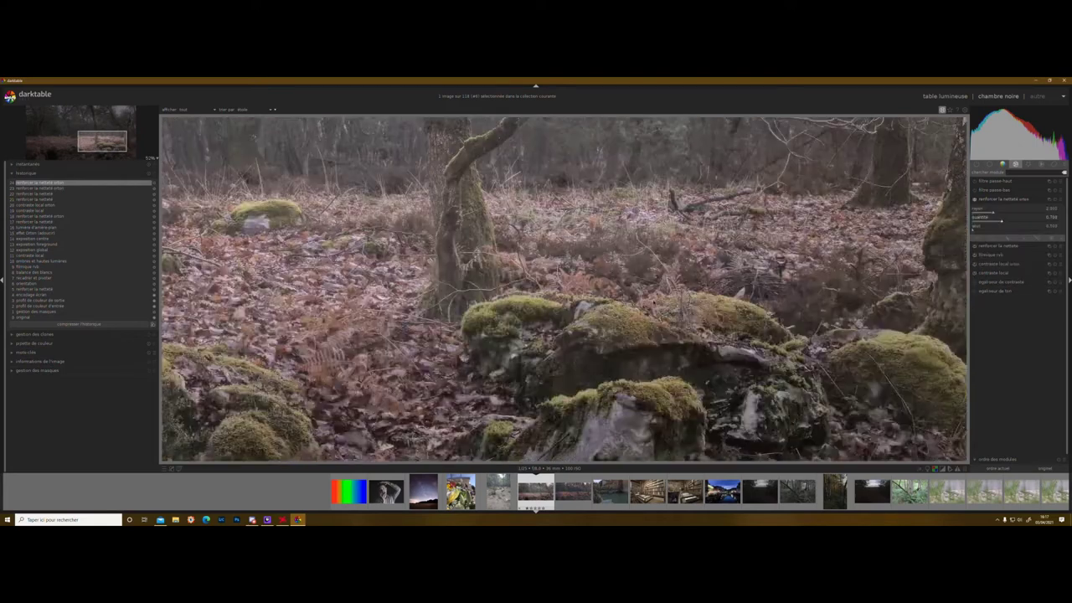
{"action": "scroll", "coordinate": [564, 289], "scroll_direction": "down", "scroll_amount": 3}
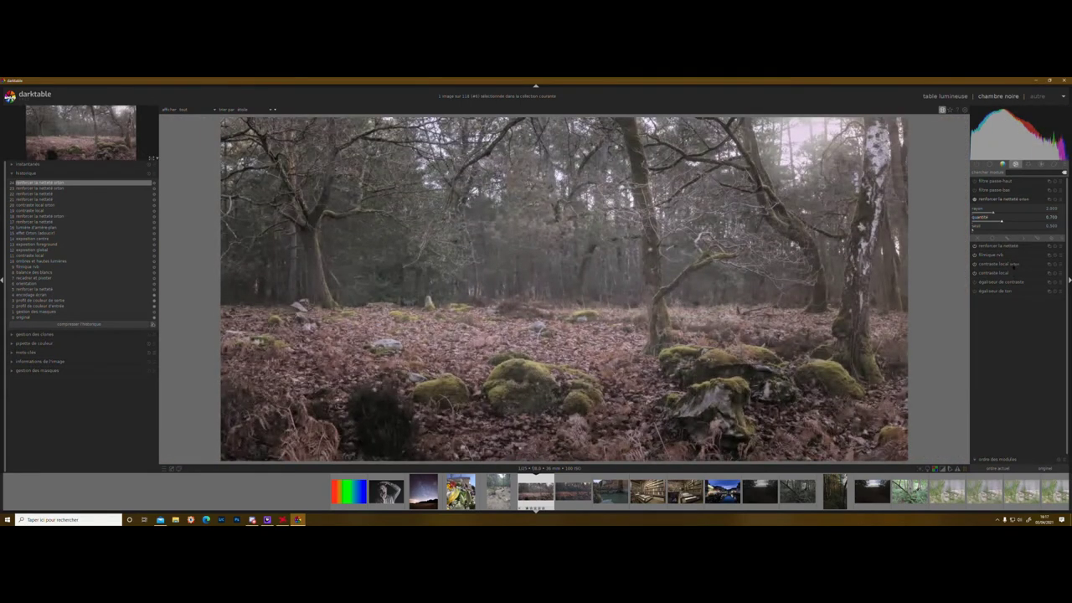
{"action": "left_click", "coordinate": [1011, 266]}
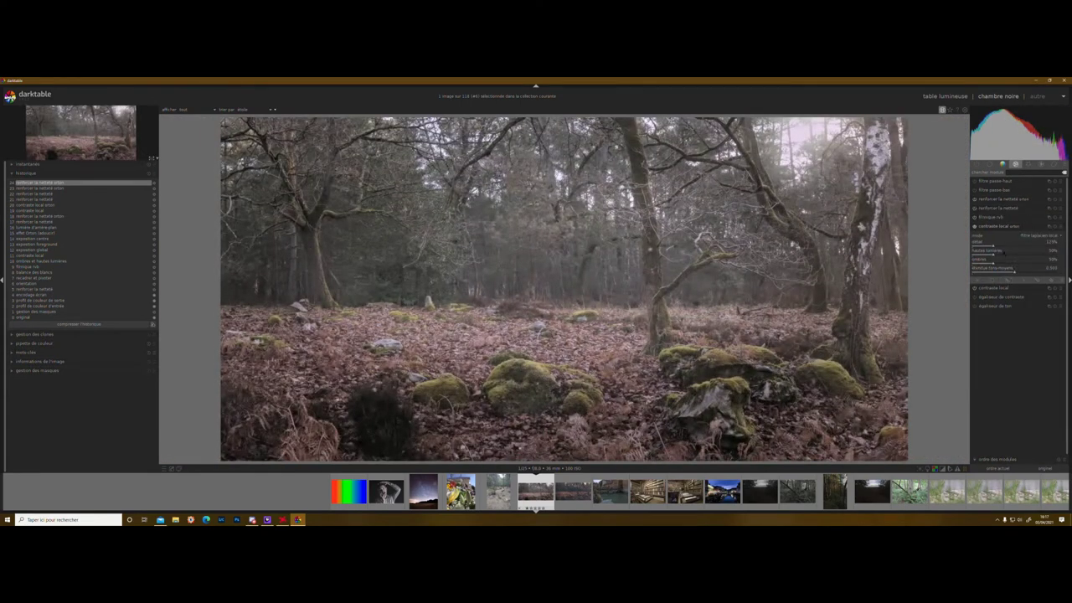
{"action": "left_click", "coordinate": [1006, 280]}
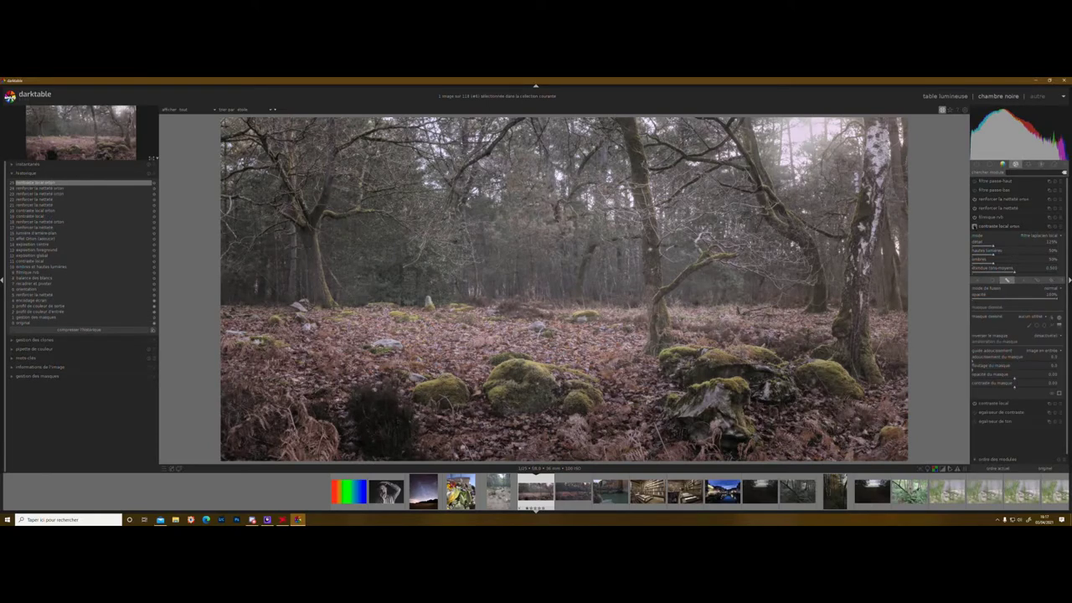
{"action": "left_click", "coordinate": [974, 226]}
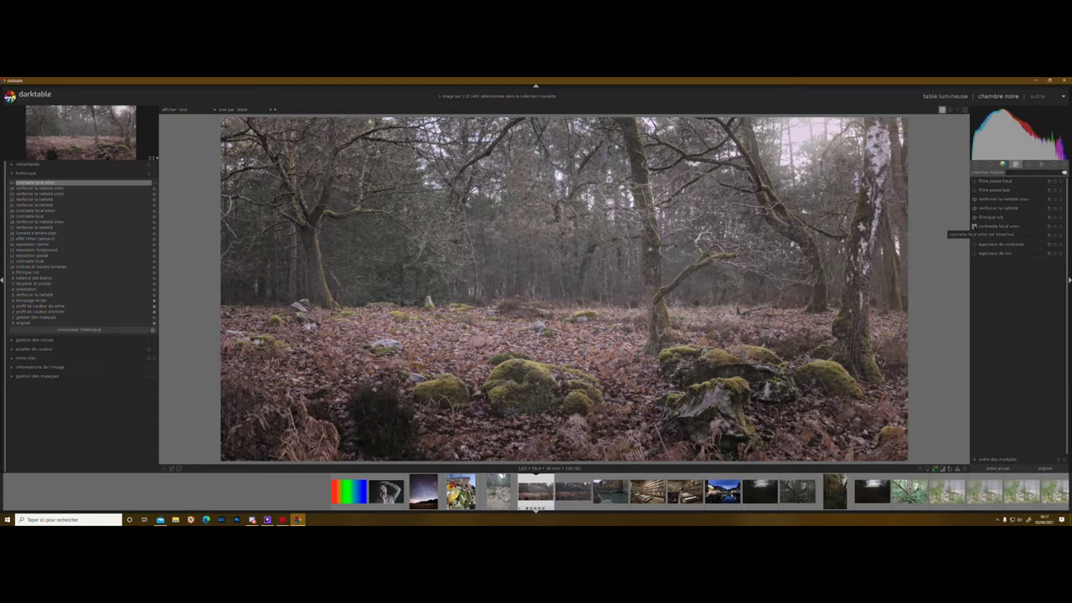
{"action": "left_click", "coordinate": [974, 226]}
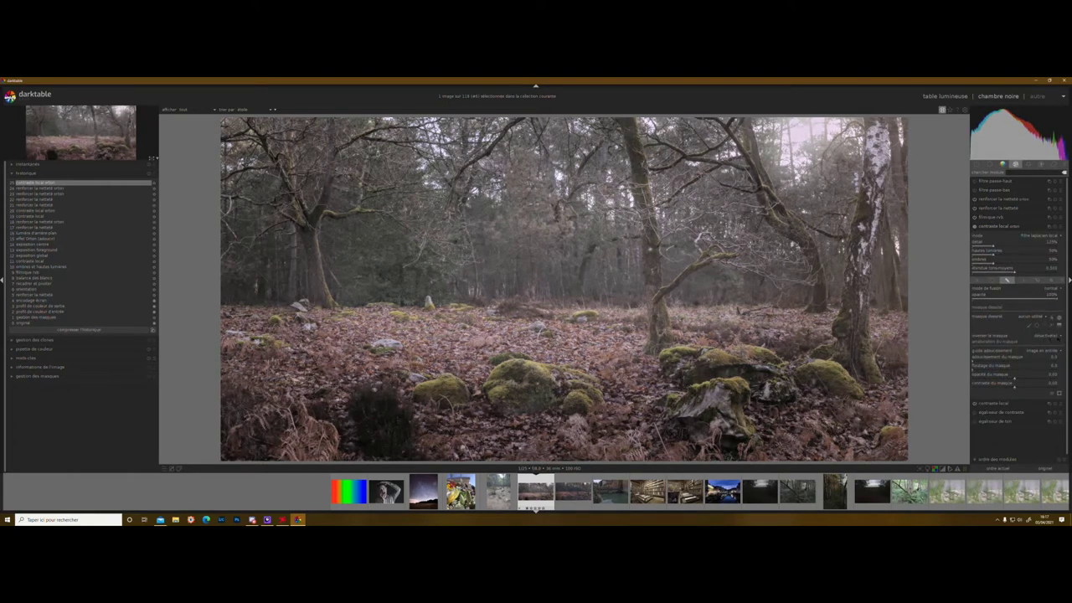
{"action": "left_click", "coordinate": [1047, 318]}
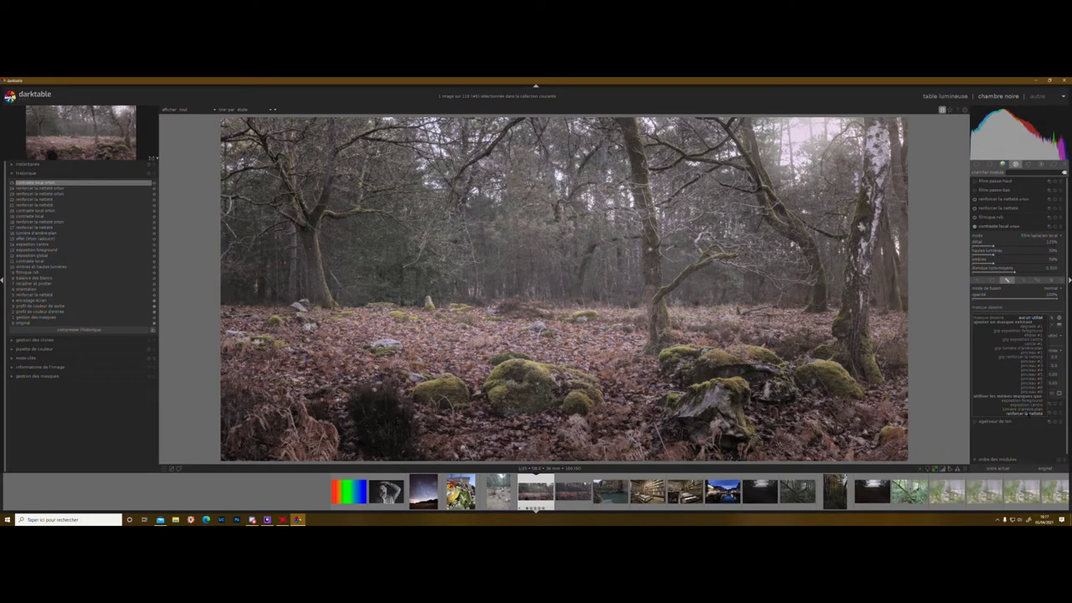
{"action": "left_click", "coordinate": [1022, 412]}
Turn on a drawn mask for the Orton instance of "renforcer la netteté" and reuse the original "renforcer la netteté" shapes.
{"action": "left_click", "coordinate": [1017, 209]}
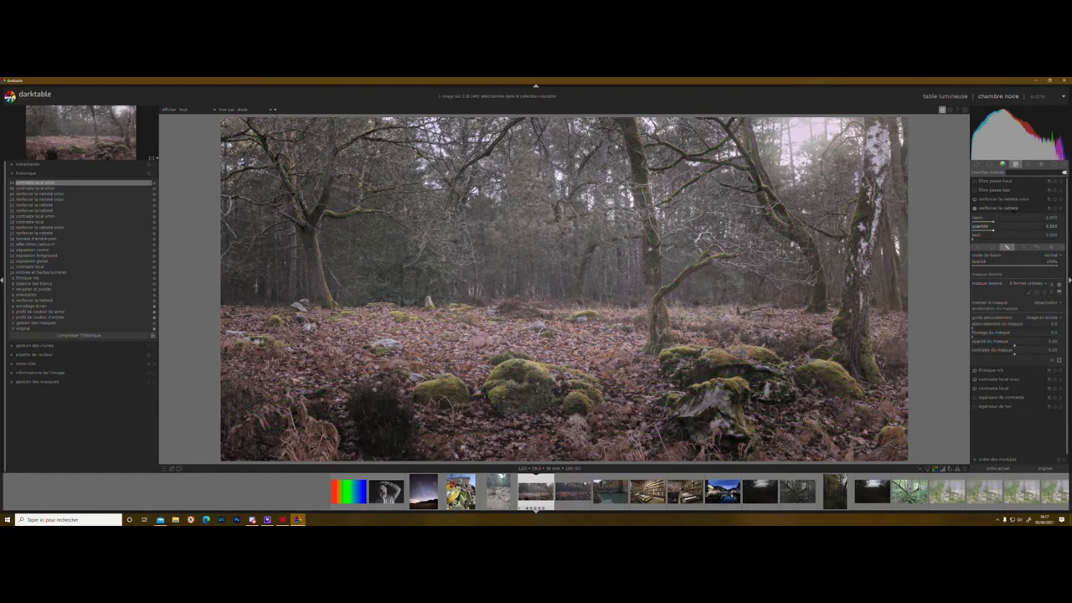
{"action": "left_click", "coordinate": [1005, 199]}
{"action": "scroll", "coordinate": [1025, 220], "scroll_direction": "down", "scroll_amount": 3}
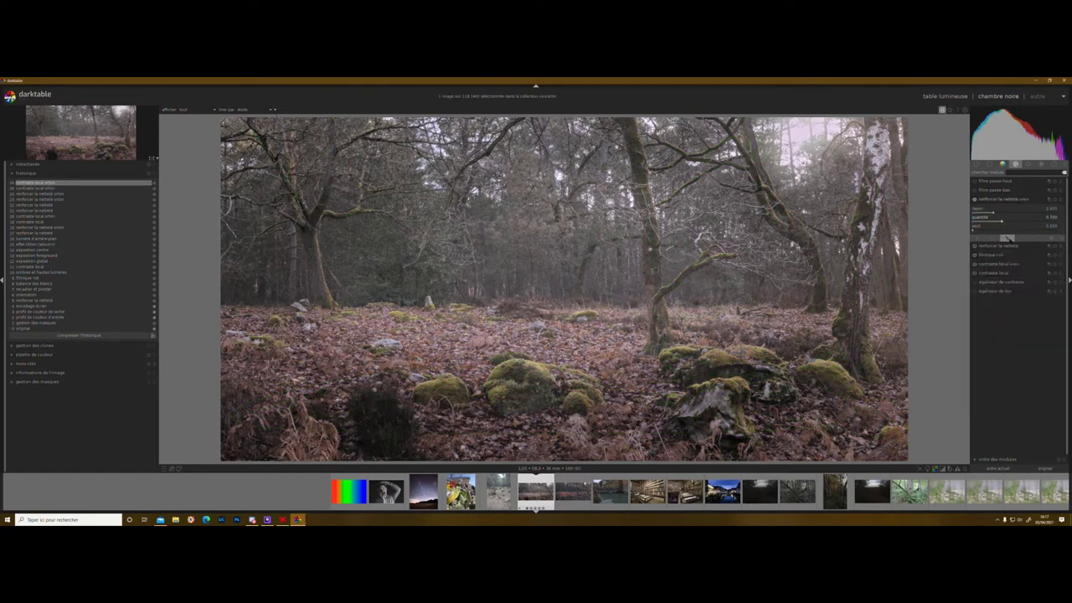
{"action": "left_click", "coordinate": [1005, 238]}
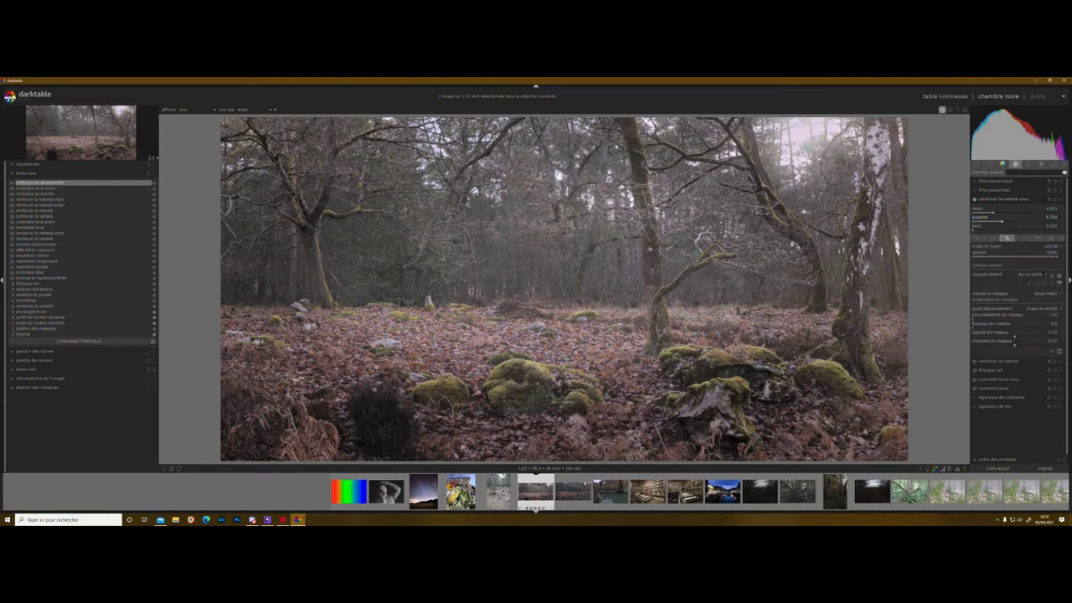
{"action": "left_click", "coordinate": [1046, 274]}
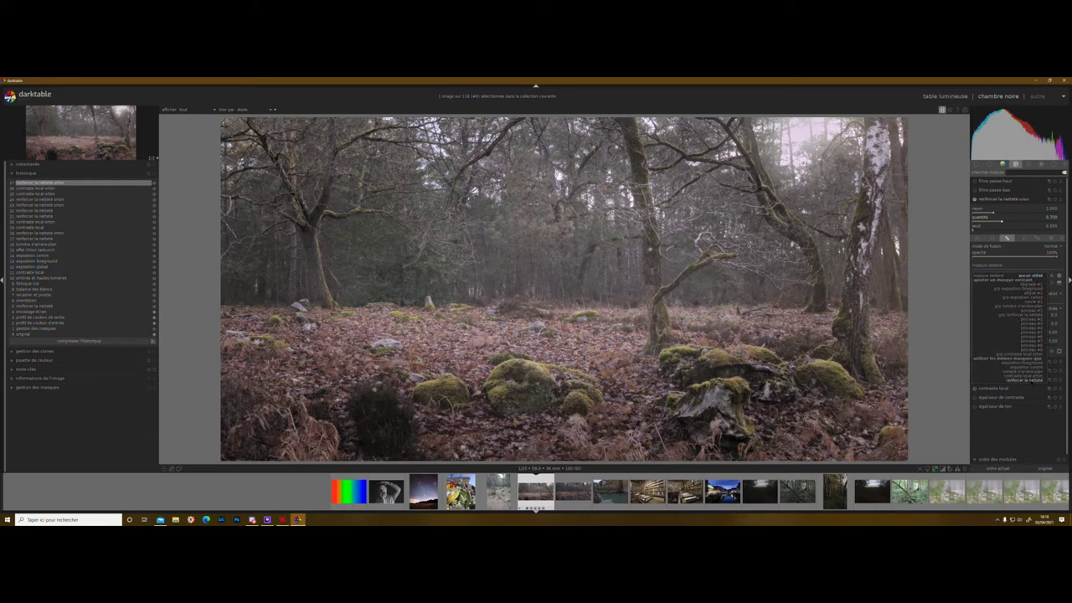
{"action": "left_click", "coordinate": [1039, 379]}
{"action": "left_click", "coordinate": [1020, 200]}
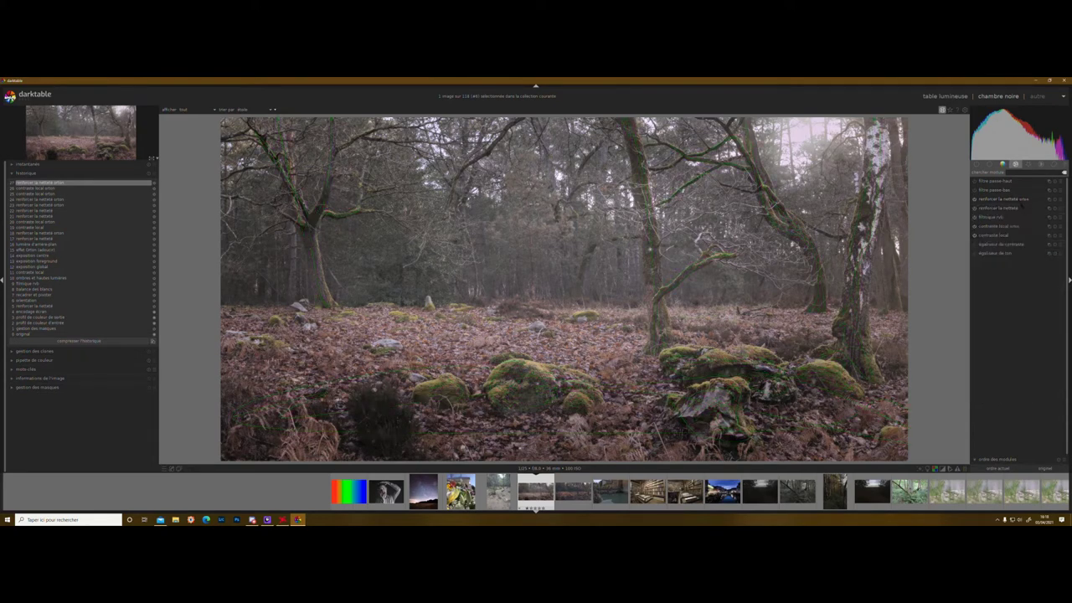
Switch the original "renforcer la netteté" instance from its drawn mask to uniform blending.
{"action": "left_click", "coordinate": [1013, 208]}
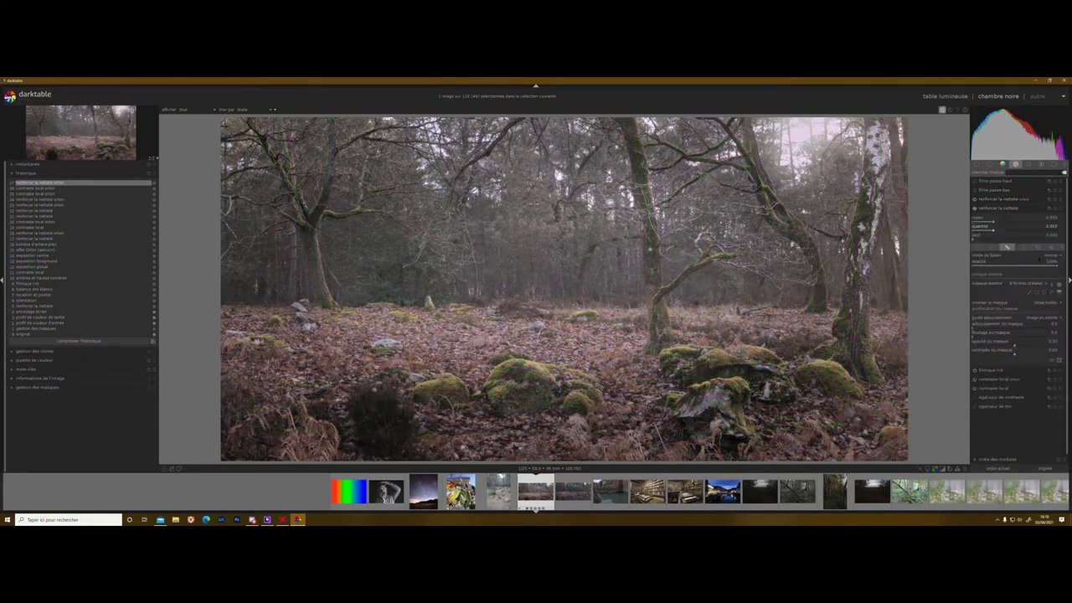
{"action": "left_click", "coordinate": [990, 248]}
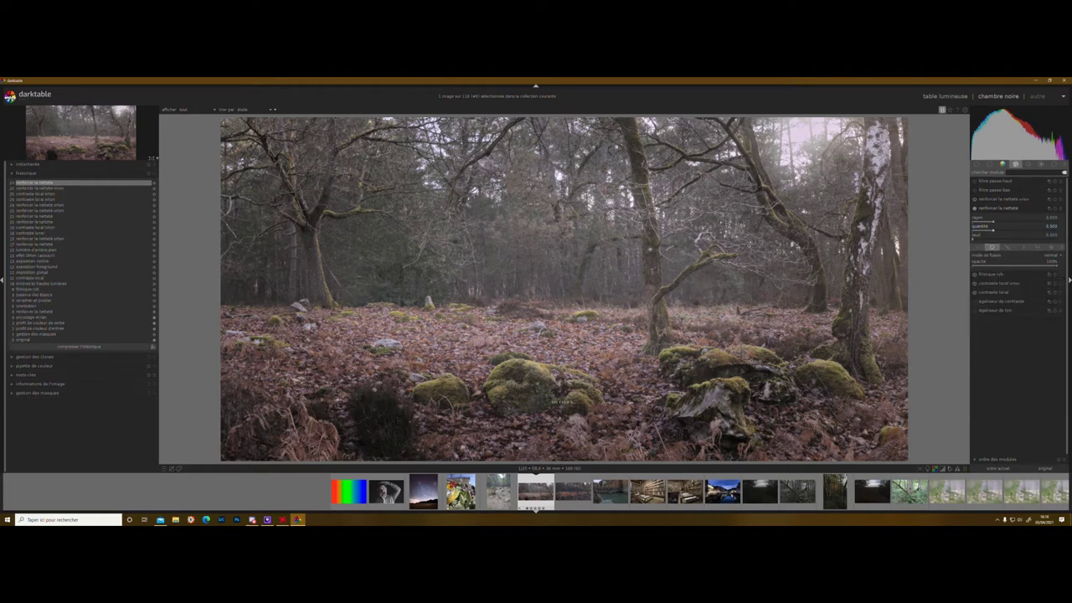
{"action": "left_click", "coordinate": [1003, 208]}
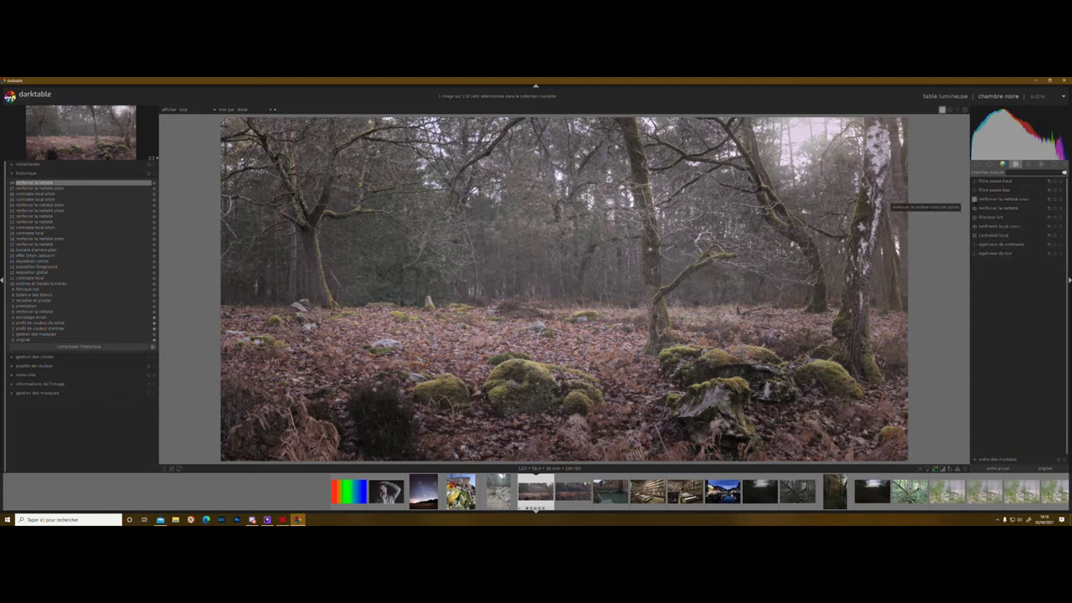
Check the effect of the masked Orton "contraste local" instance and set its détail to 135%.
{"action": "left_click", "coordinate": [1004, 200]}
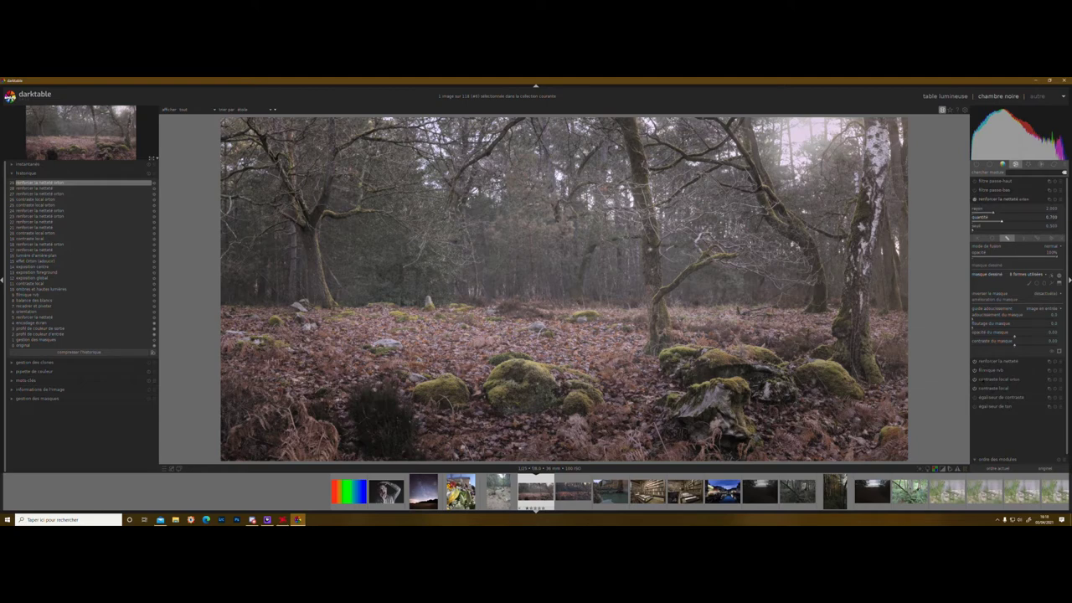
{"action": "left_click", "coordinate": [975, 379]}
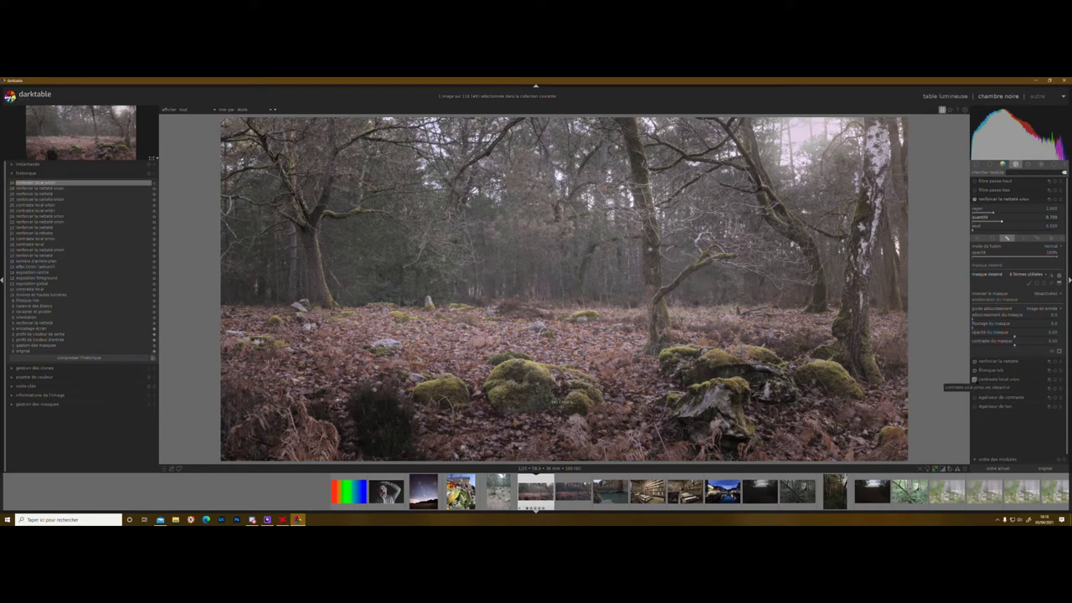
{"action": "left_click", "coordinate": [992, 379]}
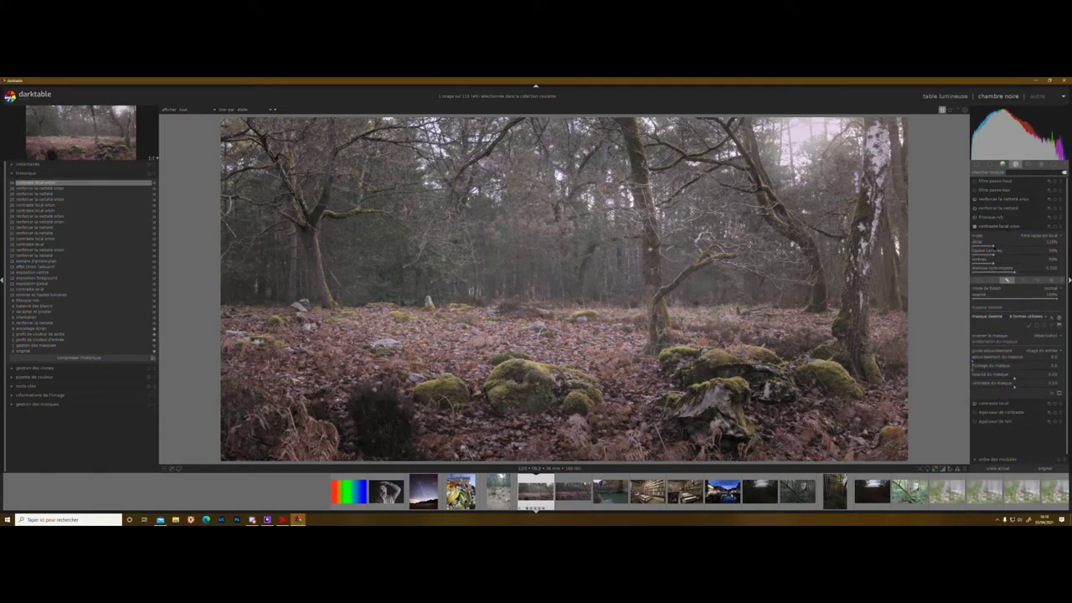
{"action": "scroll", "coordinate": [993, 247], "scroll_direction": "up", "scroll_amount": 1}
{"action": "left_click_drag", "start_coordinate": [994, 249], "coordinate": [997, 249]}
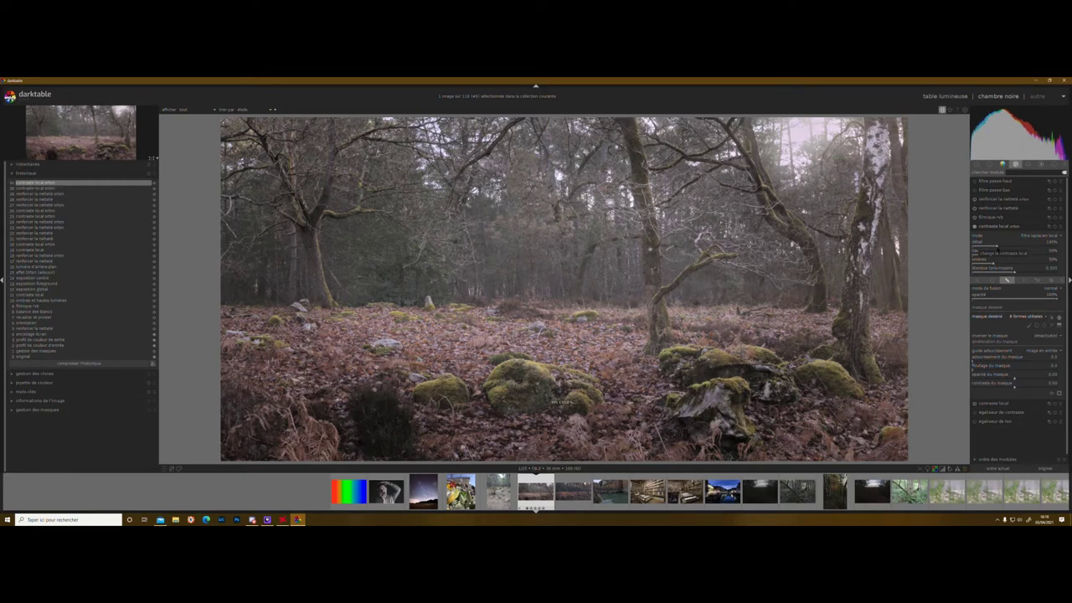
{"action": "right_click", "coordinate": [1004, 249]}
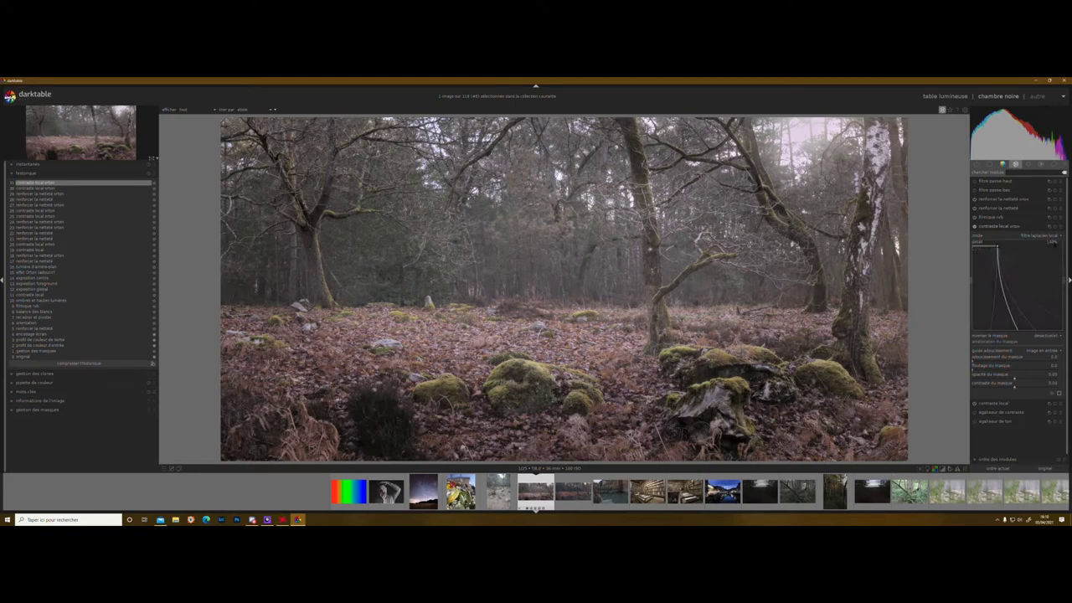
{"action": "type", "text": "135"}
{"action": "key", "text": "Return"}
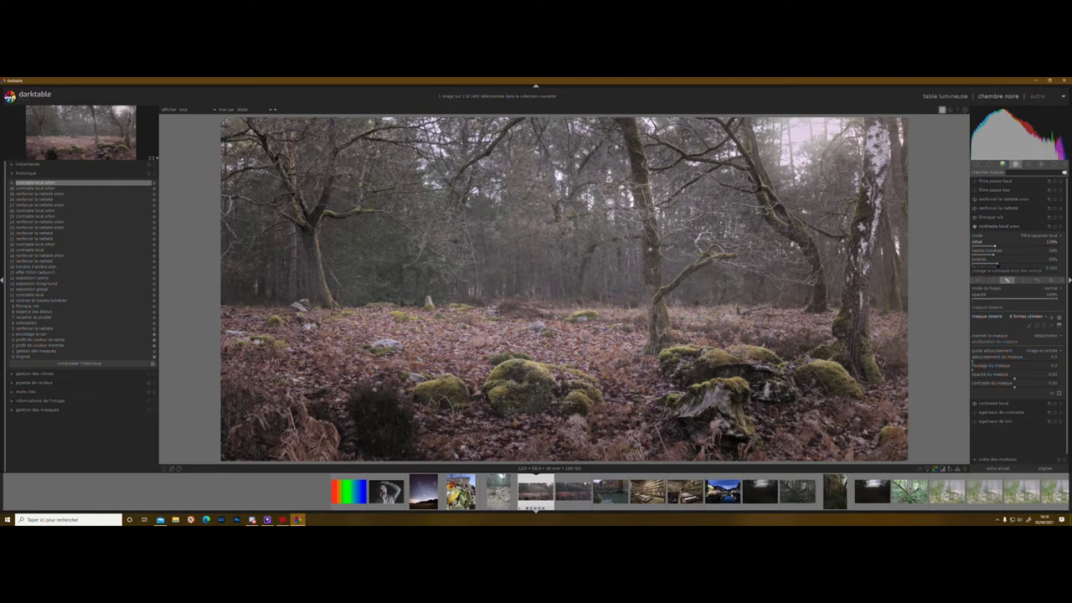
Set ombres to 60% and hautes lumières to 40% in the Orton instance of "contraste local".
{"action": "right_click", "coordinate": [996, 260]}
{"action": "type", "text": "60"}
{"action": "key", "text": "Return"}
{"action": "right_click", "coordinate": [1053, 252]}
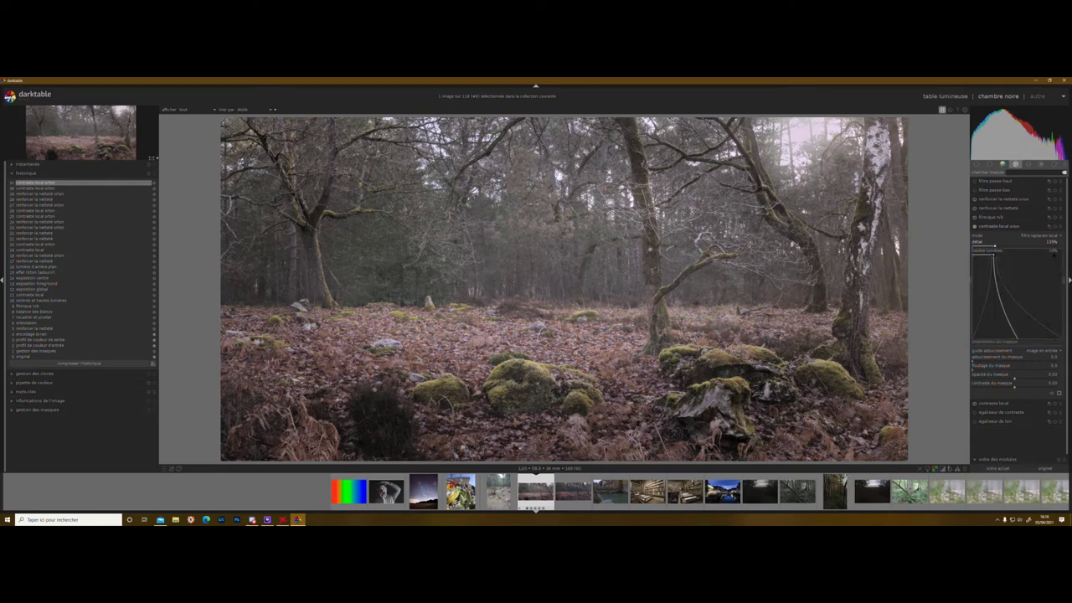
{"action": "type", "text": "40"}
{"action": "key", "text": "Return"}
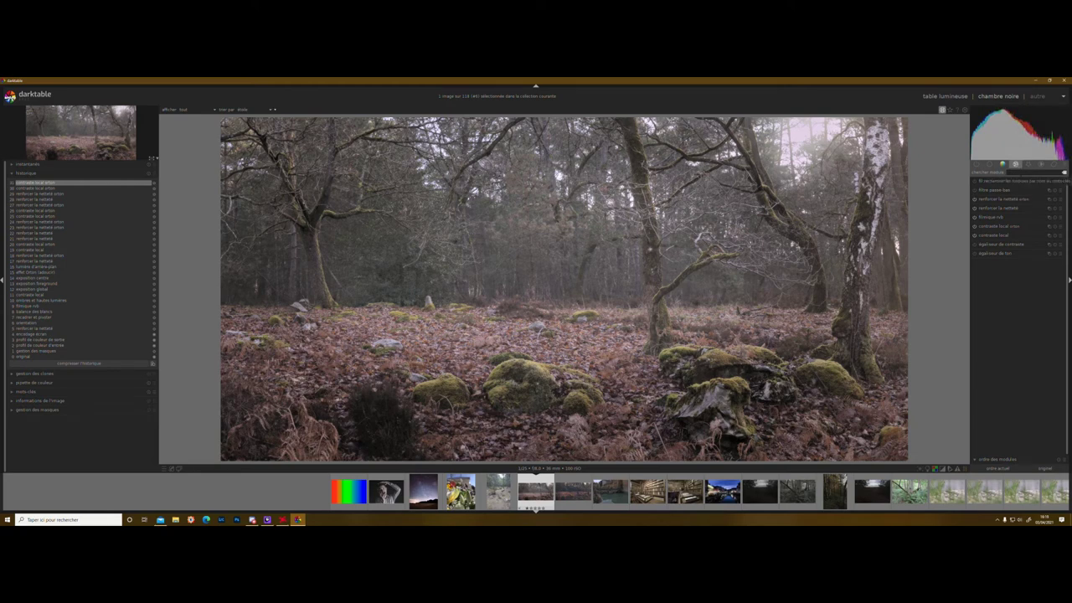
Find and turn on the "coloriser" module, and set its mélange des sources to 100%.
{"action": "type", "text": "col"}
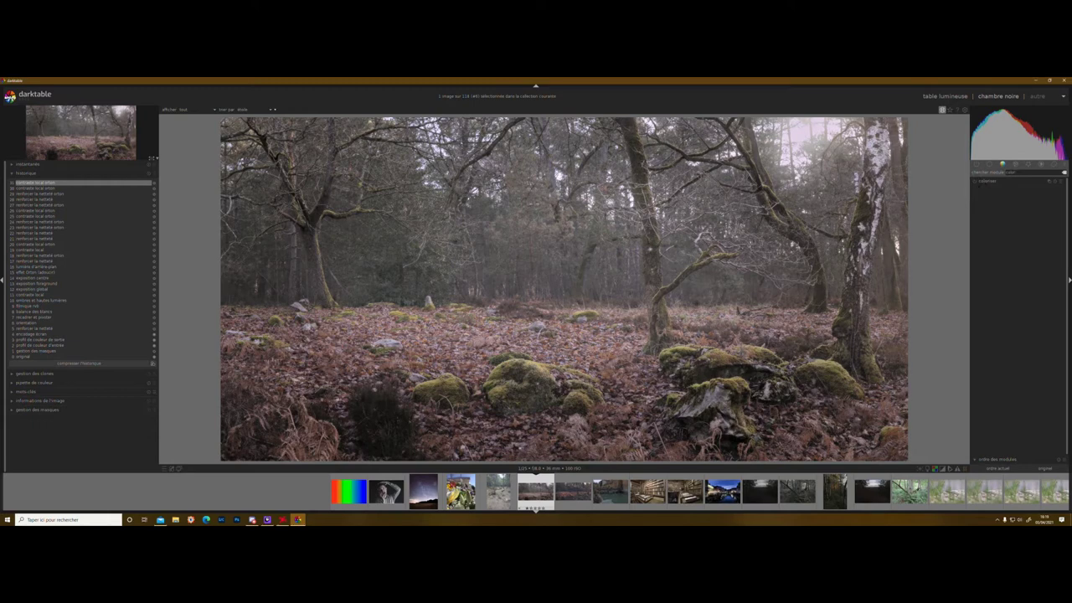
{"action": "left_click", "coordinate": [974, 181]}
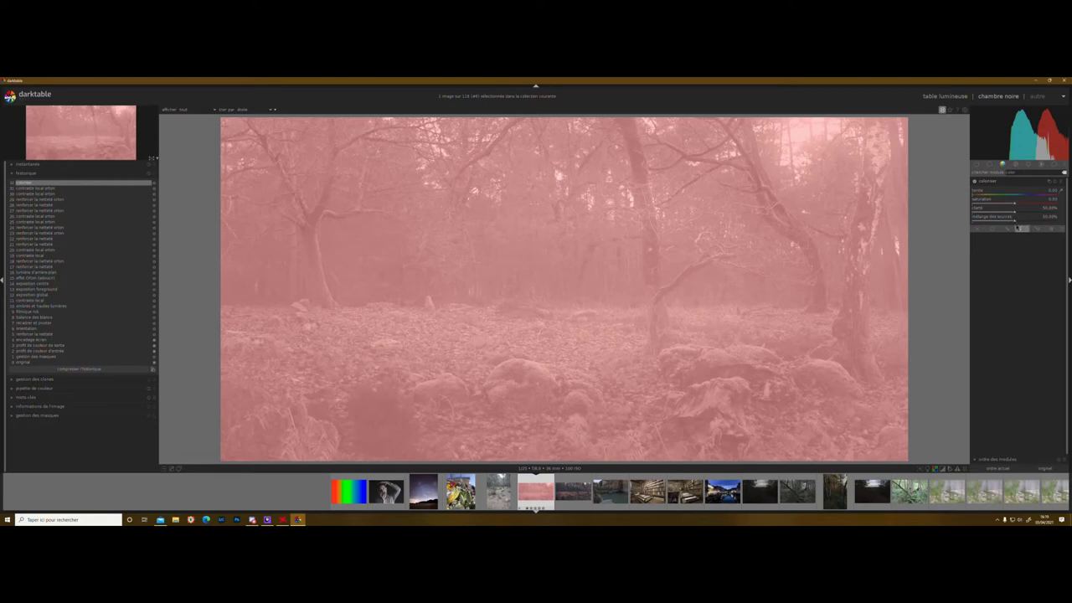
{"action": "left_click_drag", "start_coordinate": [1014, 222], "coordinate": [1066, 226]}
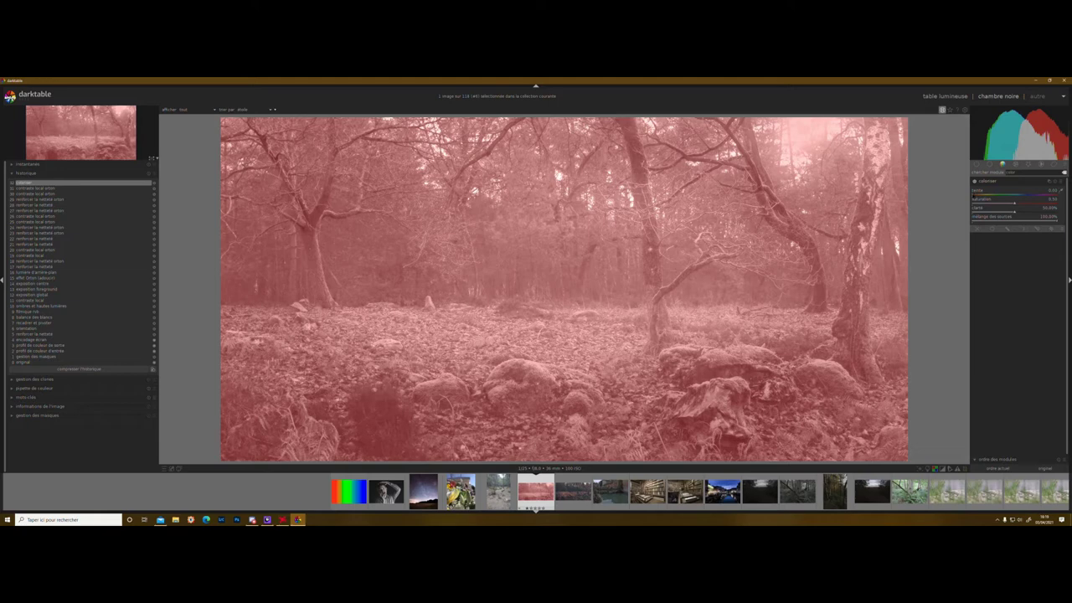
Shift the teinte of "coloriser" to a warm orange of about 0.07.
{"action": "left_click_drag", "start_coordinate": [972, 194], "coordinate": [976, 195]}
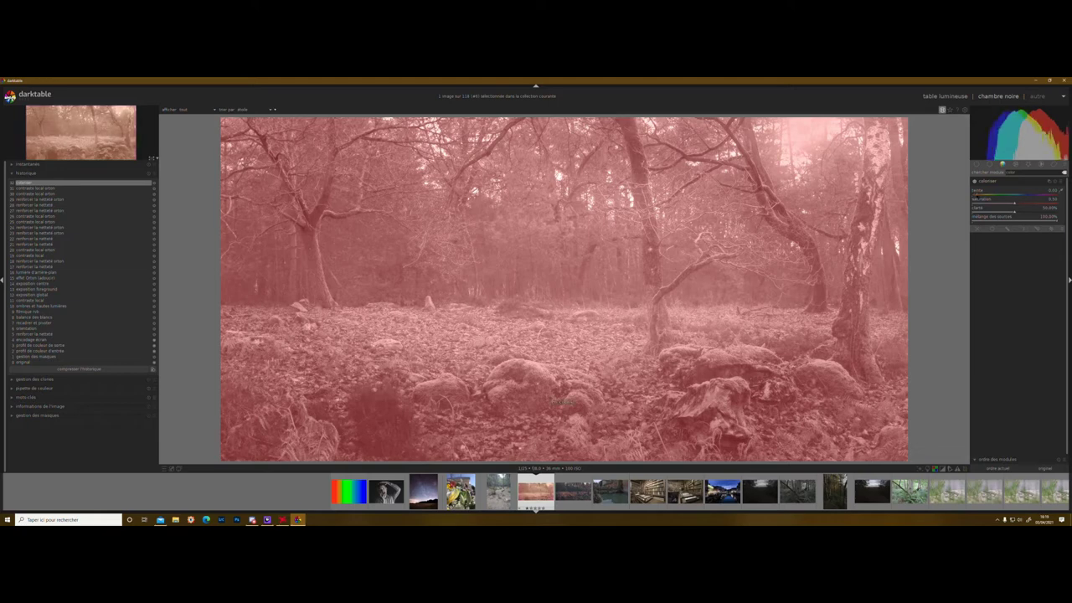
{"action": "left_click_drag", "start_coordinate": [976, 195], "coordinate": [978, 195]}
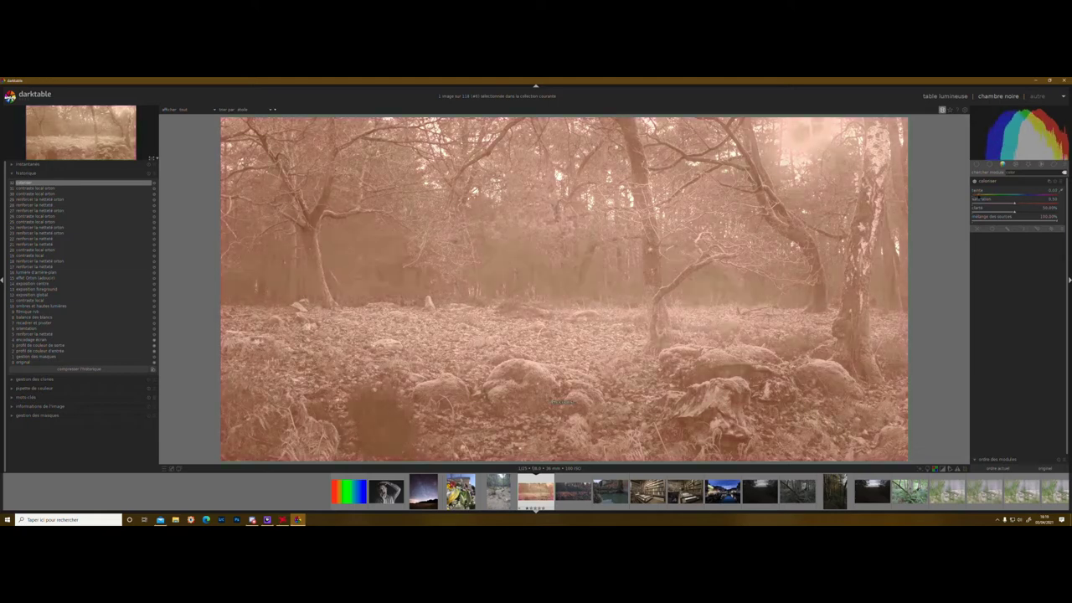
{"action": "scroll", "coordinate": [1013, 191], "scroll_direction": "up", "scroll_amount": 2}
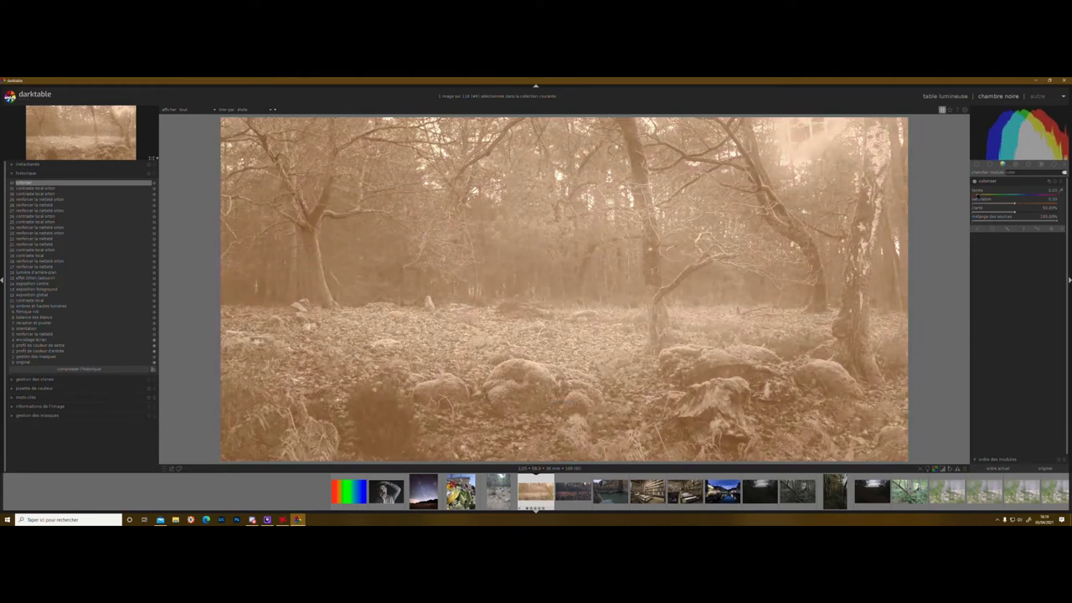
{"action": "left_click_drag", "start_coordinate": [977, 196], "coordinate": [1022, 213]}
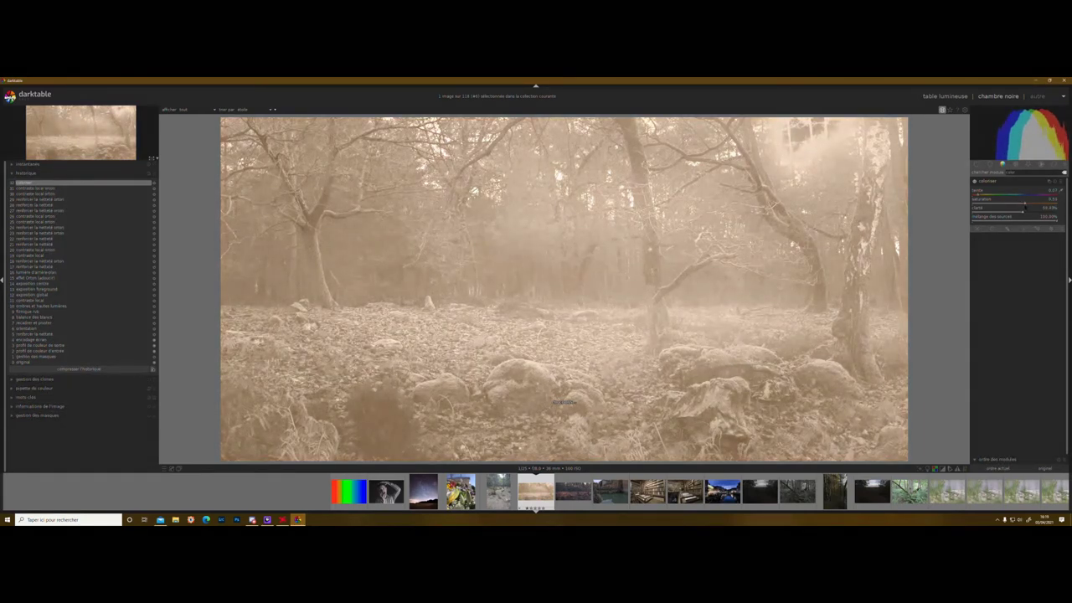
Undo the trial purple tint, and set the "coloriser" saturation to about 0.43 and clarté to about 46%.
{"action": "left_click", "coordinate": [1018, 203]}
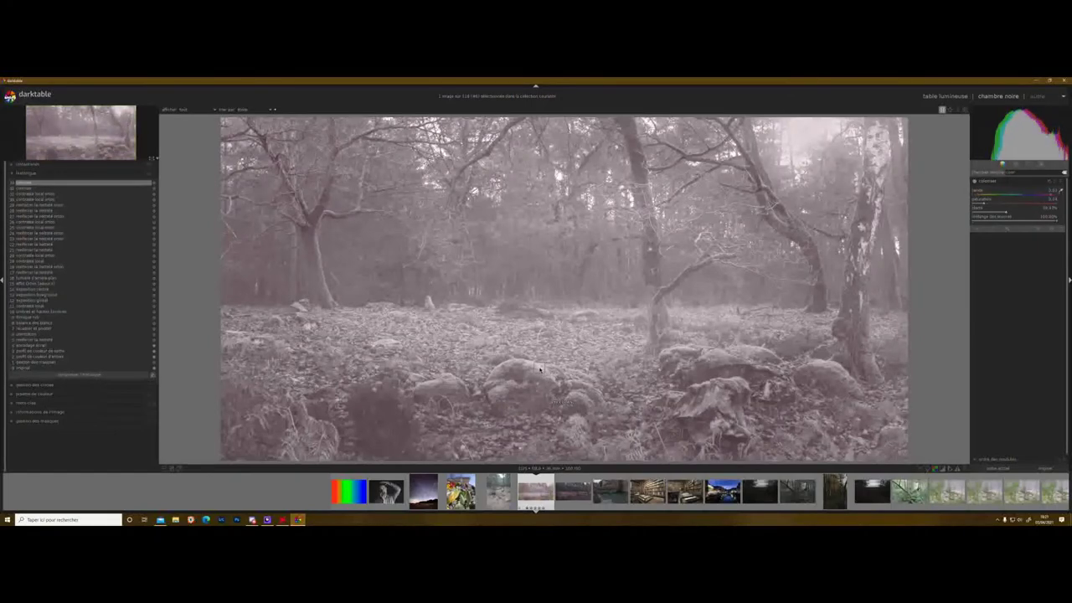
{"action": "key", "text": "ctrl+z"}
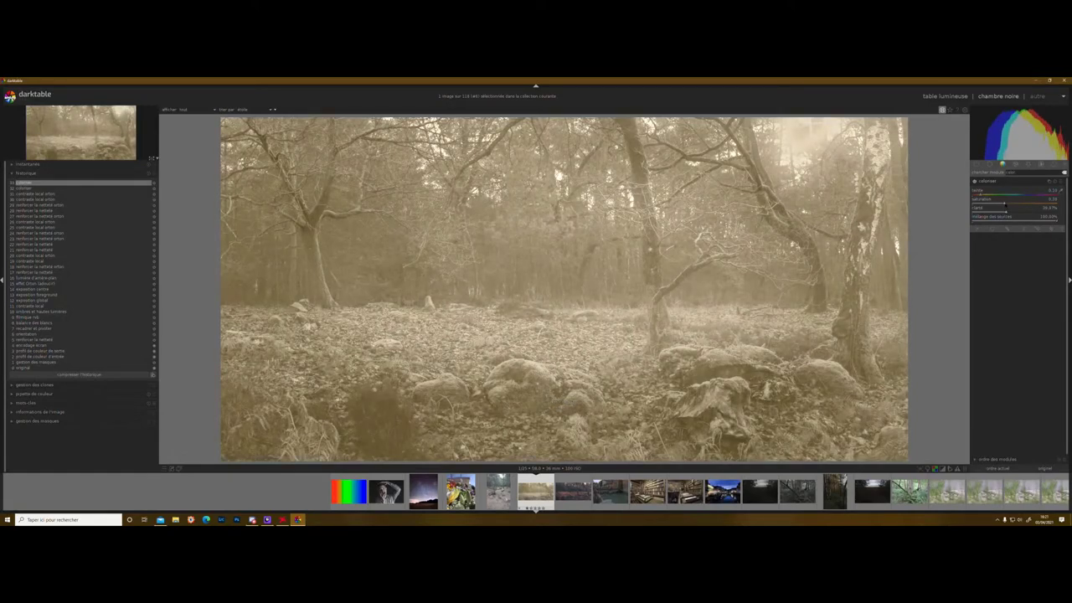
{"action": "left_click", "coordinate": [1008, 204]}
{"action": "left_click", "coordinate": [1011, 213]}
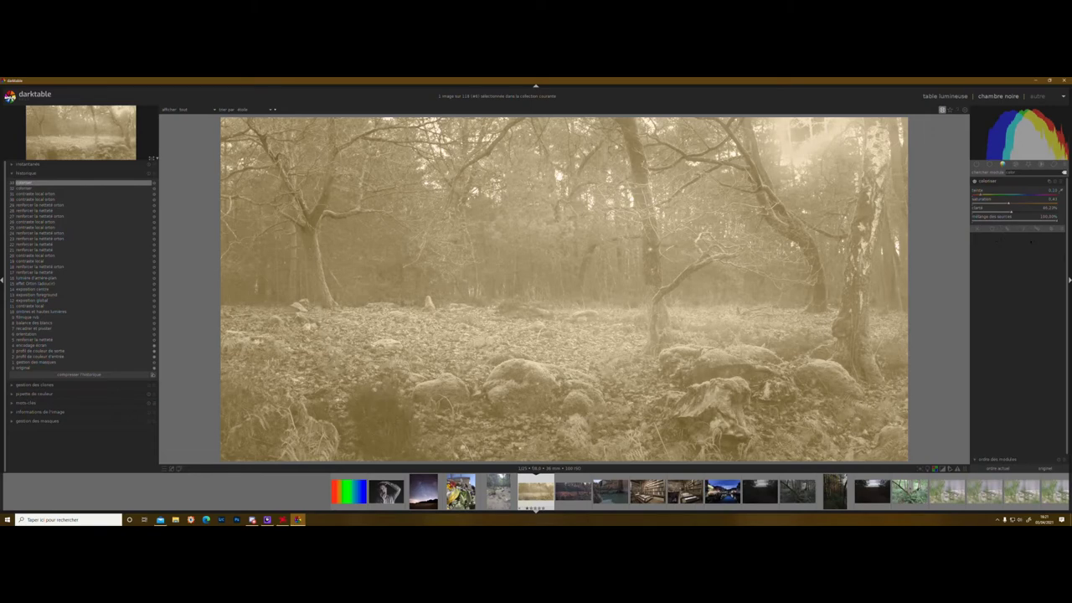
Turn on a drawn and parametric mask for "coloriser" and rotate a gradient shape so only the image's right part is tinted.
{"action": "left_click", "coordinate": [1036, 228]}
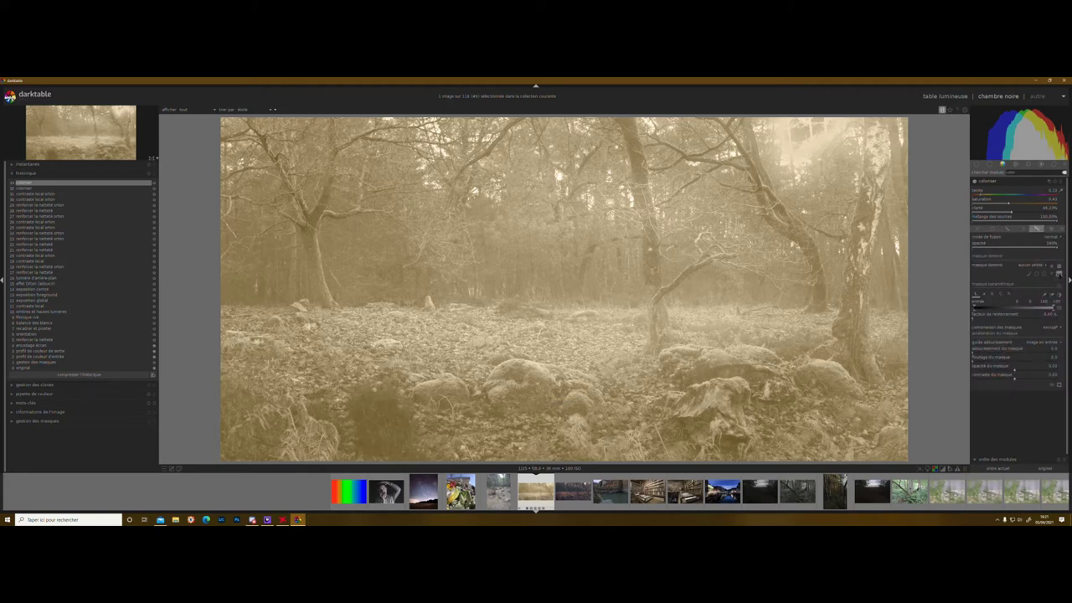
{"action": "left_click", "coordinate": [1059, 273]}
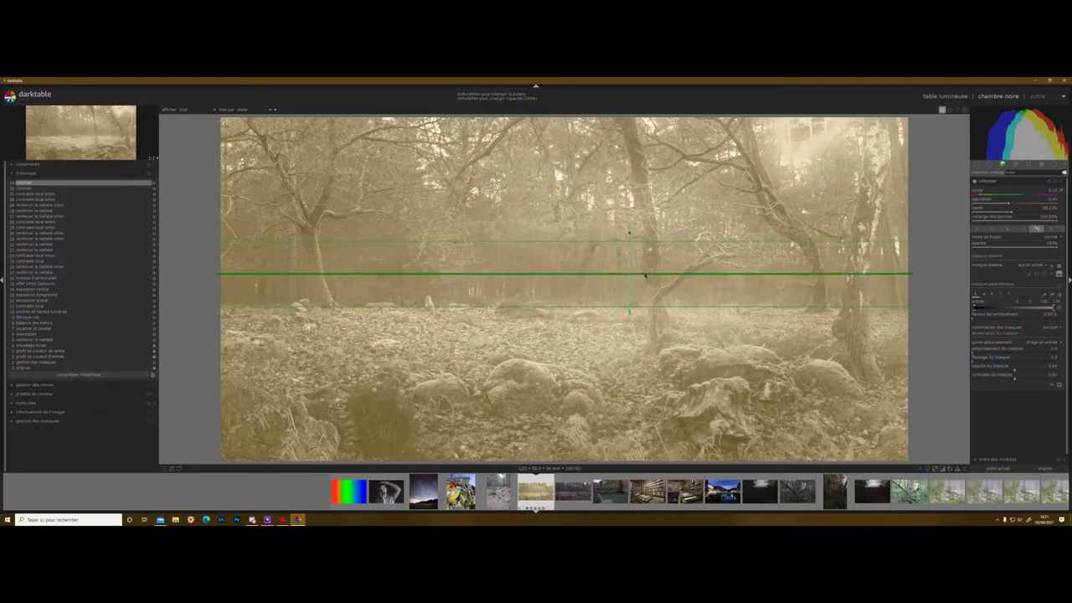
{"action": "left_click", "coordinate": [691, 275]}
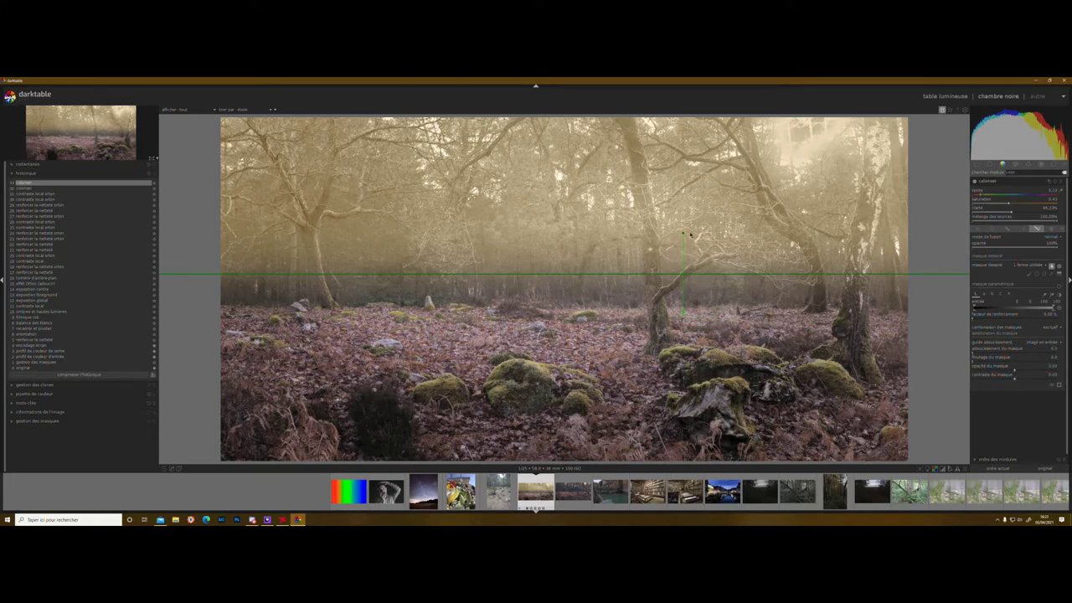
{"action": "left_click_drag", "start_coordinate": [683, 235], "coordinate": [705, 269]}
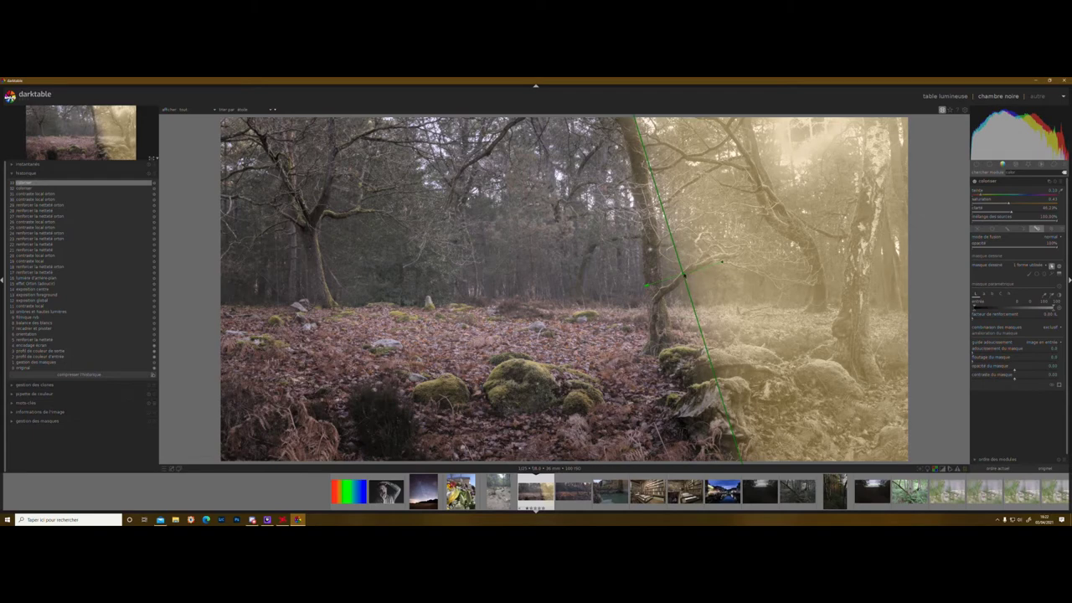
{"action": "scroll", "coordinate": [683, 275], "scroll_direction": "up", "scroll_amount": 3}
{"action": "scroll", "coordinate": [683, 275], "scroll_direction": "down", "scroll_amount": 3}
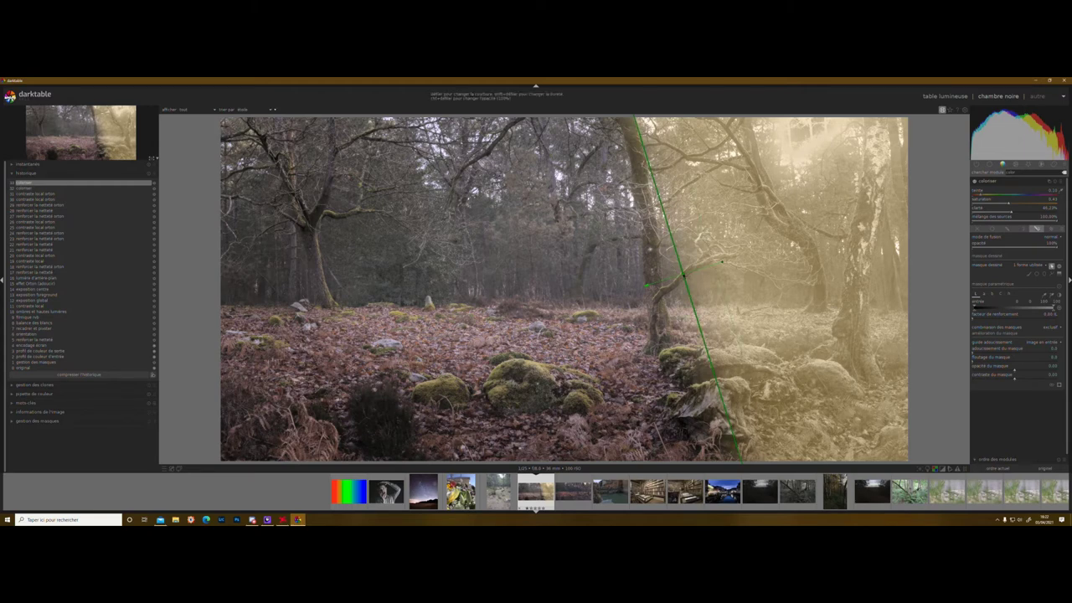
{"action": "scroll", "coordinate": [650, 250], "scroll_direction": "up", "scroll_amount": 3}
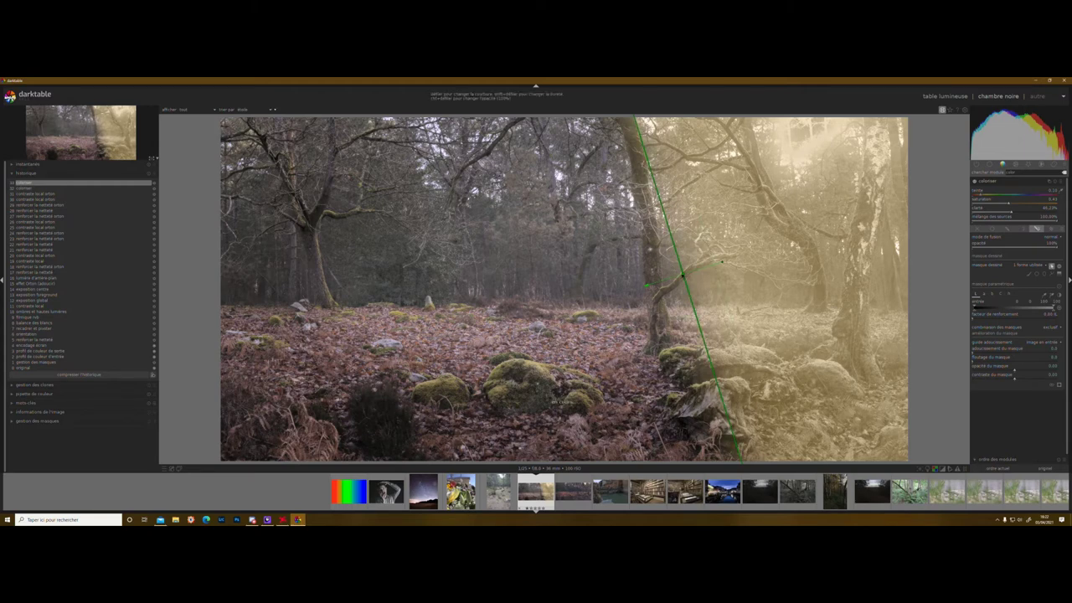
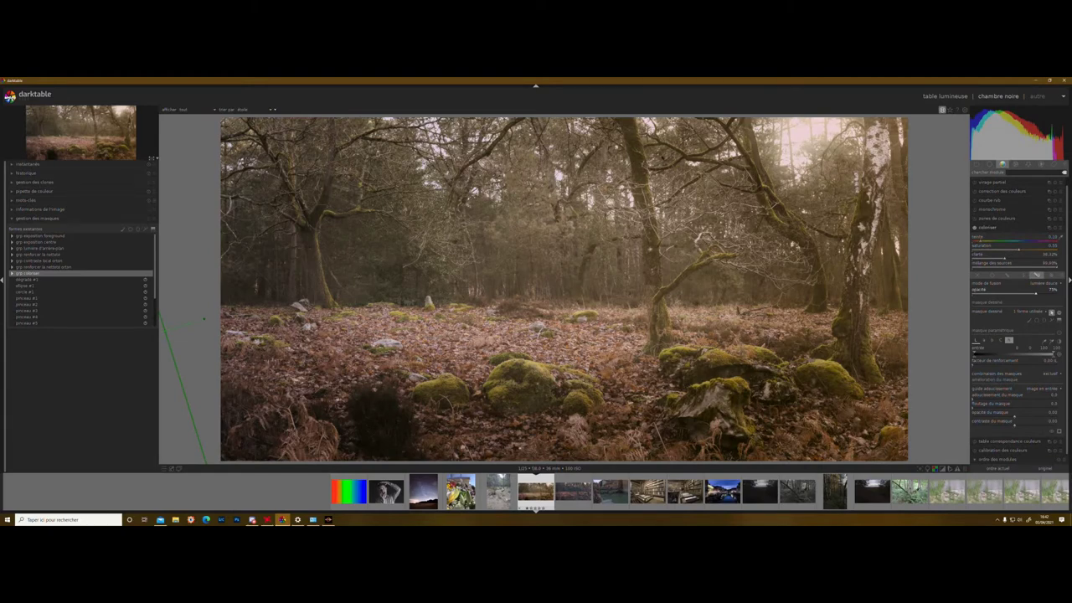
Limit the "coloriser" parametric mask to brighter input tones and compare the image with the module off and on.
{"action": "left_click", "coordinate": [992, 340]}
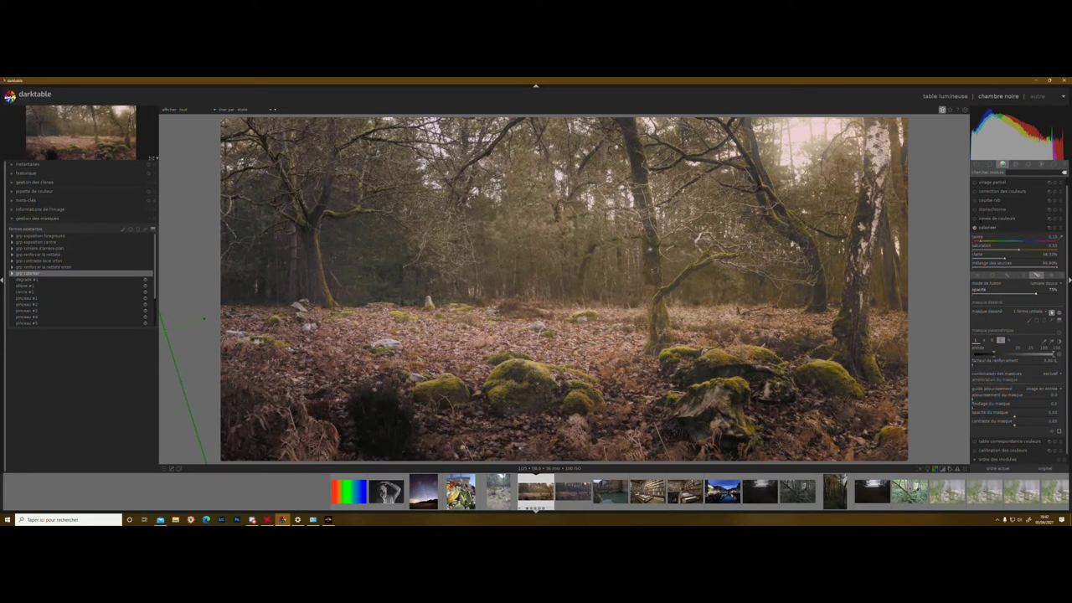
{"action": "left_click", "coordinate": [973, 227]}
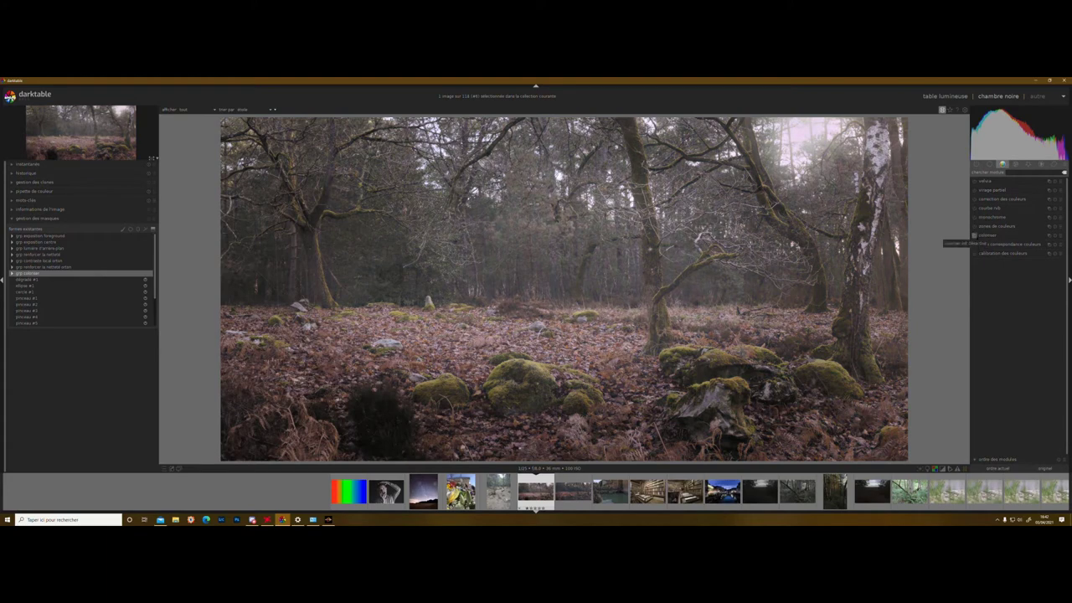
{"action": "left_click", "coordinate": [974, 234]}
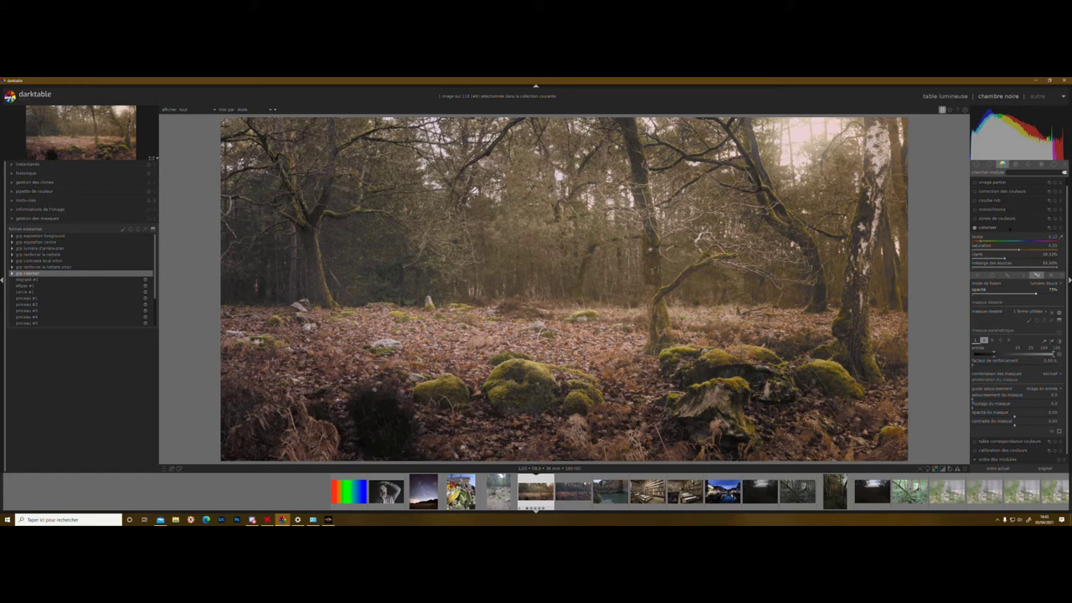
Turn on "virage partiel" with a blue teinte for the shadows and a yellow one for the highlights.
{"action": "left_click", "coordinate": [1009, 228]}
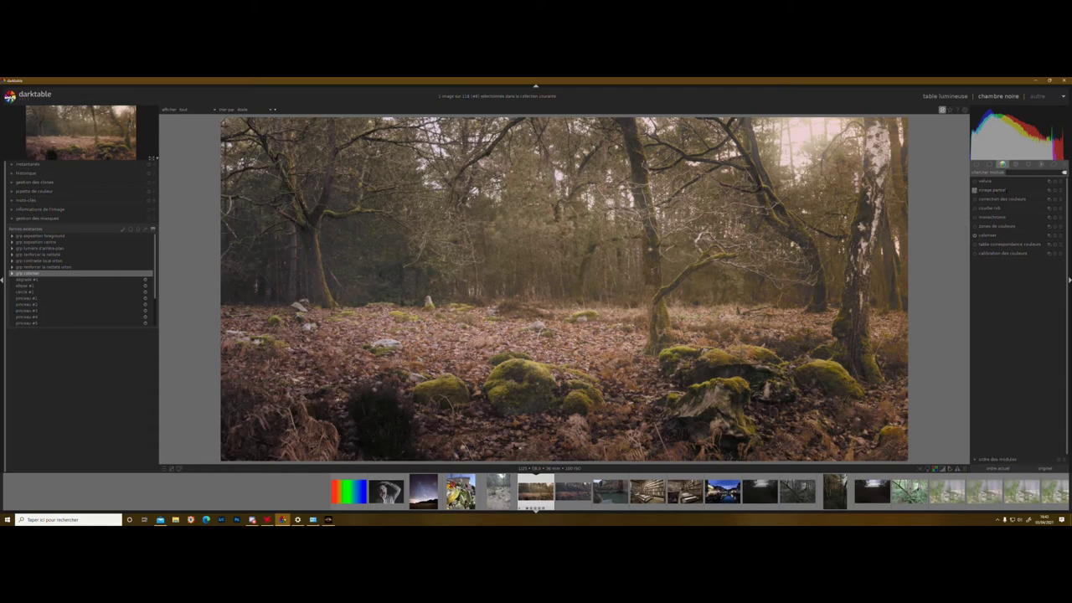
{"action": "left_click", "coordinate": [988, 190]}
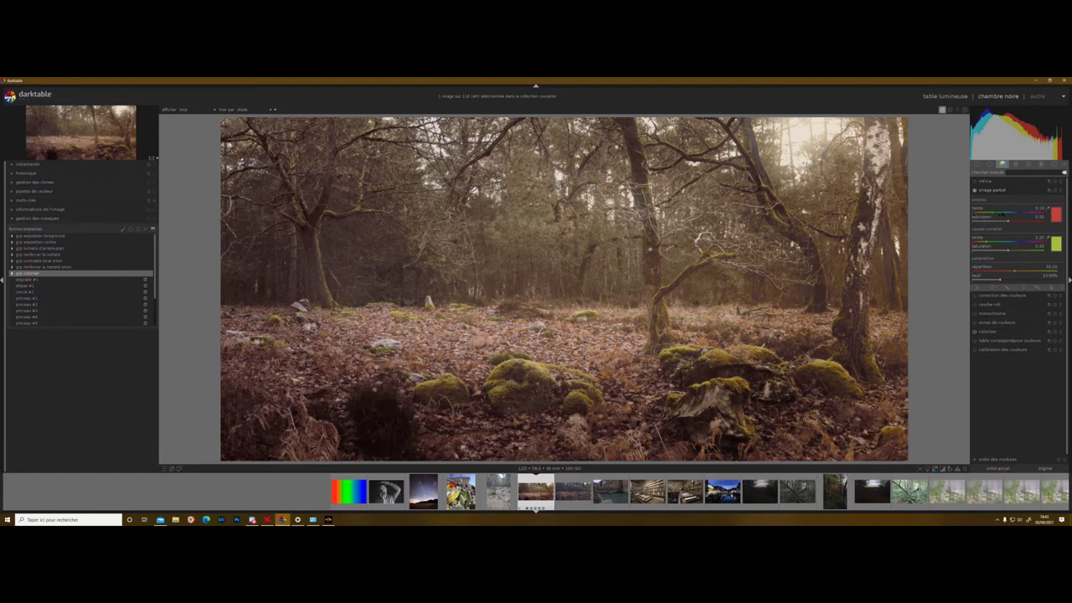
{"action": "left_click_drag", "start_coordinate": [1012, 213], "coordinate": [1023, 211]}
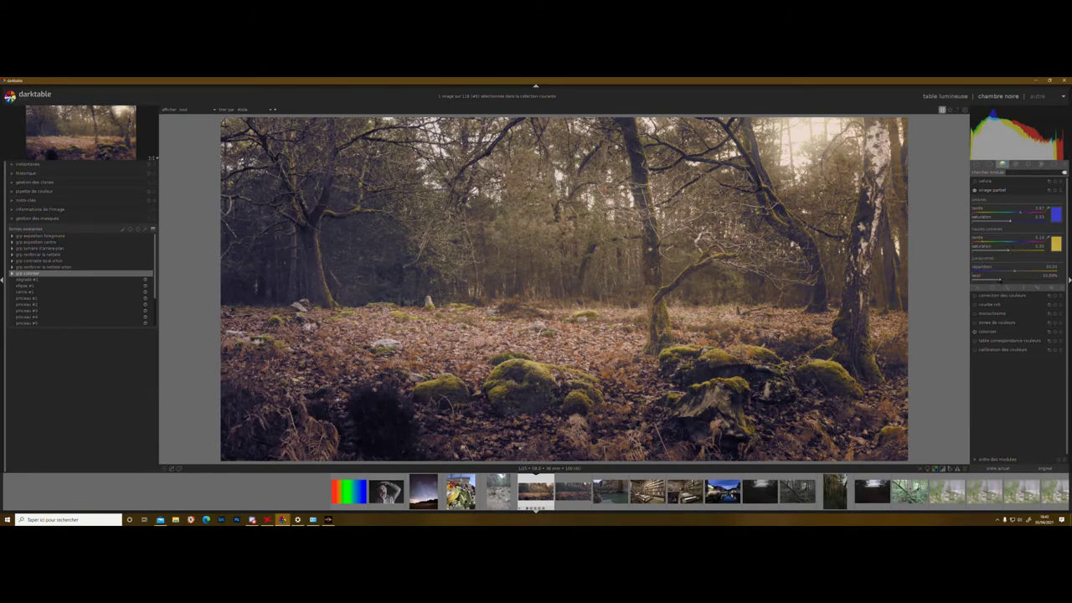
Try several strengths of the midtone-preserving compression in "virage partiel" and set it to about 26%.
{"action": "left_click", "coordinate": [1000, 279]}
{"action": "left_click", "coordinate": [1036, 280]}
{"action": "left_click", "coordinate": [1050, 280]}
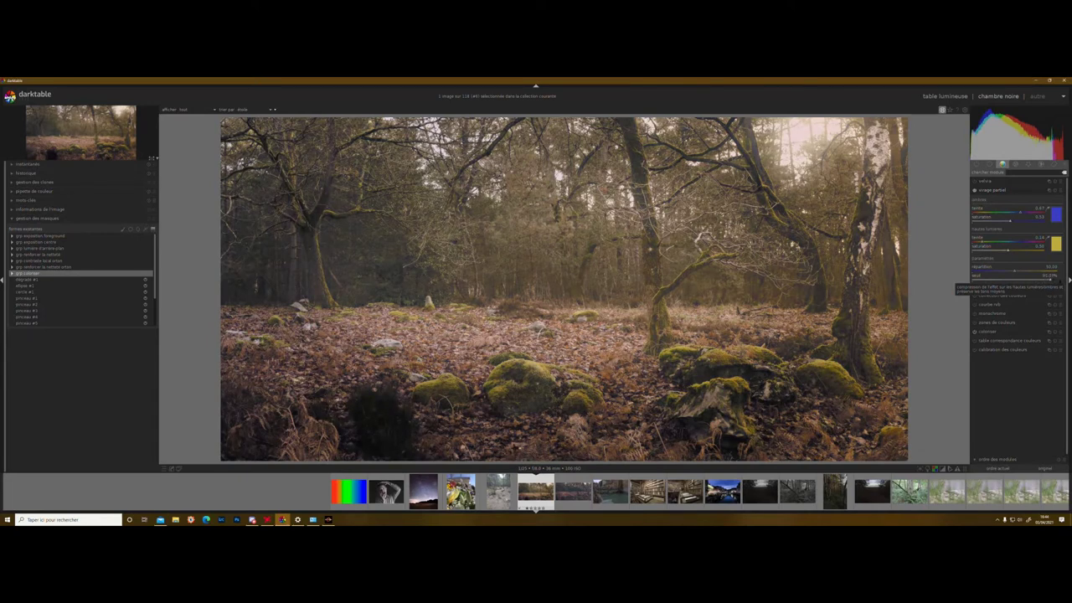
{"action": "left_click", "coordinate": [1057, 279]}
{"action": "left_click", "coordinate": [1033, 279]}
{"action": "left_click", "coordinate": [1001, 280]}
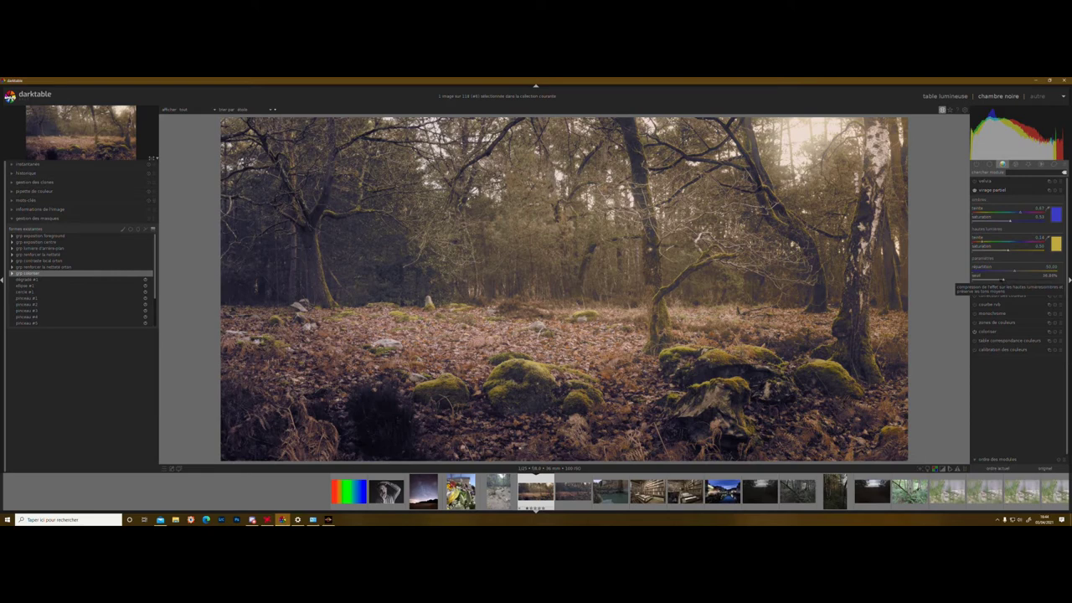
{"action": "left_click", "coordinate": [993, 279]}
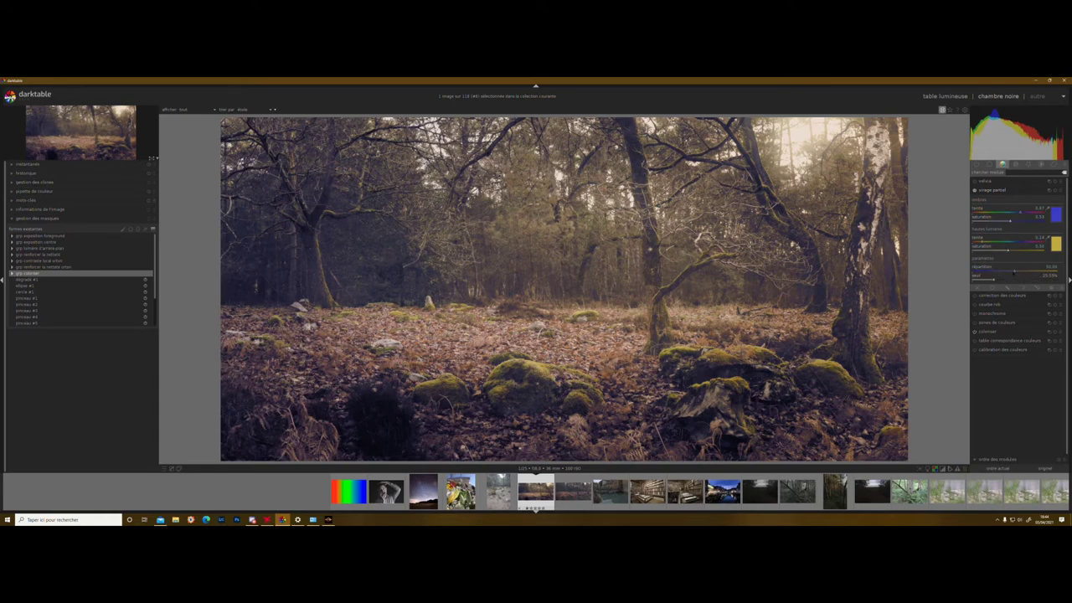
Set the répartition of "virage partiel" to about 49 and compare the image with the module off and on.
{"action": "left_click", "coordinate": [1013, 272]}
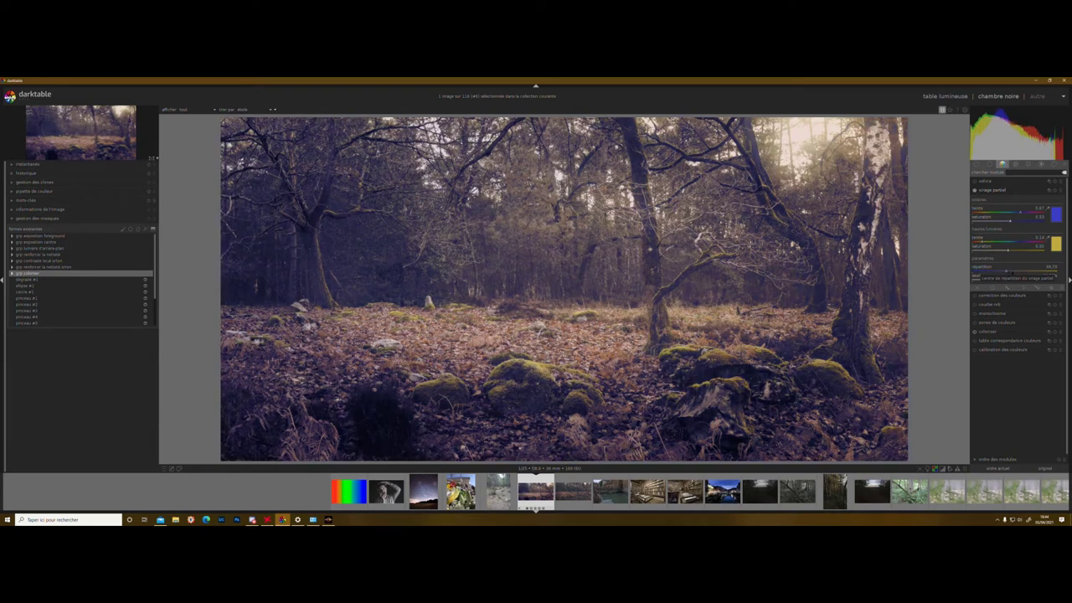
{"action": "left_click", "coordinate": [1023, 273]}
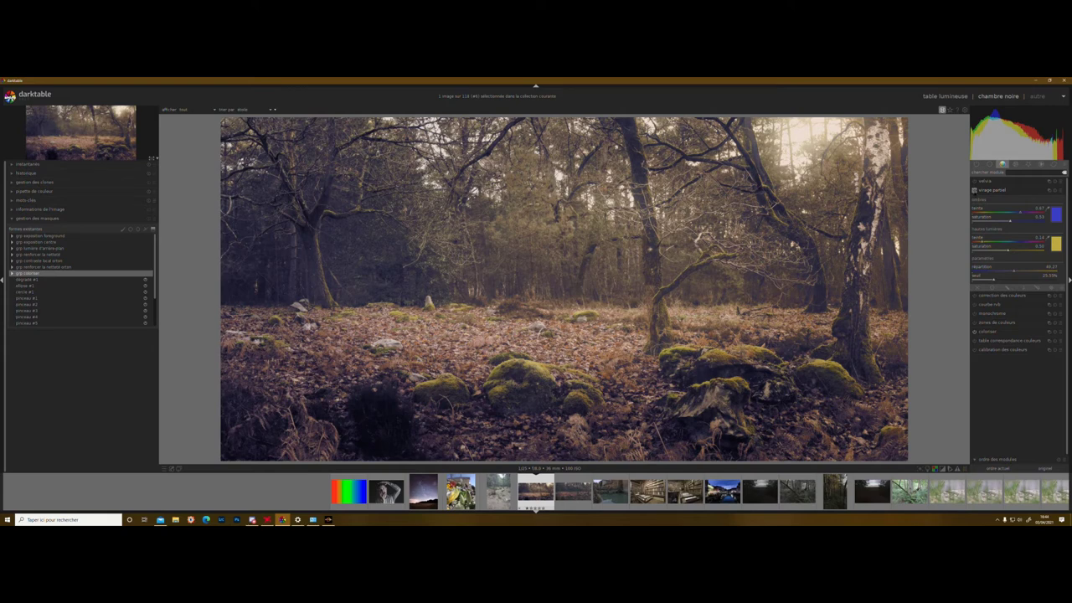
{"action": "left_click", "coordinate": [974, 190]}
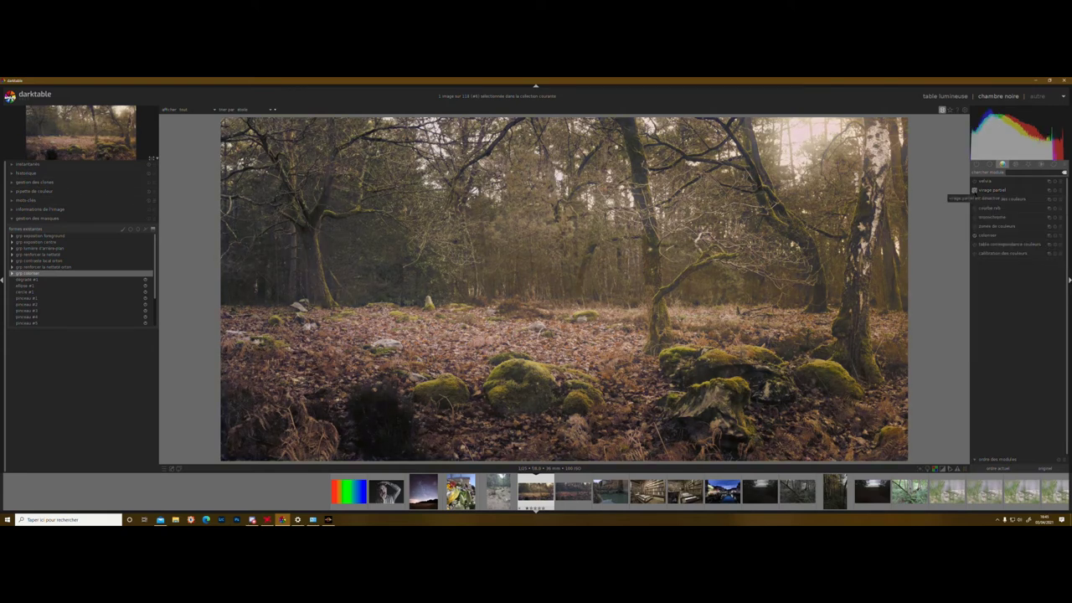
{"action": "left_click", "coordinate": [975, 190]}
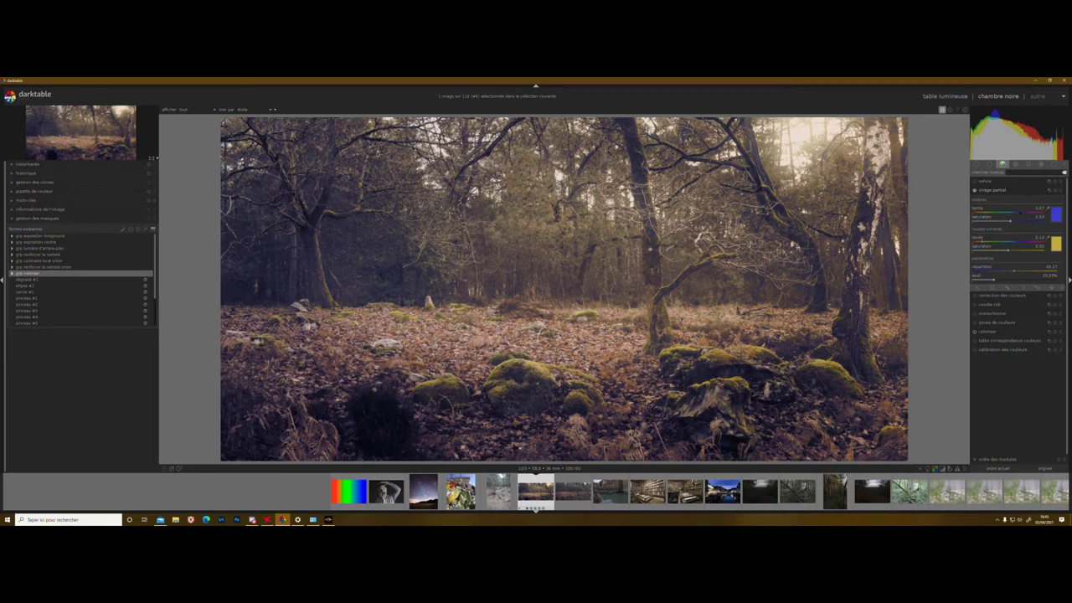
{"action": "left_click", "coordinate": [1018, 213]}
{"action": "left_click_drag", "start_coordinate": [1020, 231], "coordinate": [1020, 241]}
{"action": "left_click", "coordinate": [994, 220]}
{"action": "left_click", "coordinate": [1013, 221]}
Open "zones de couleurs", sample the dark background beside the large trunk with the colour picker, and show the saturation curve.
{"action": "left_click", "coordinate": [1004, 190]}
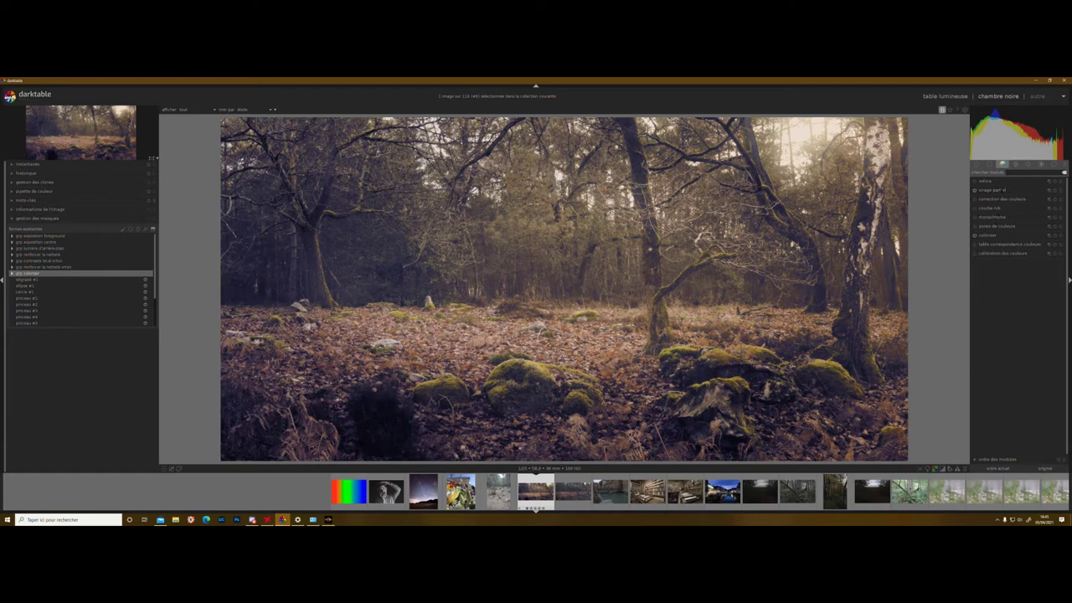
{"action": "left_click", "coordinate": [994, 226]}
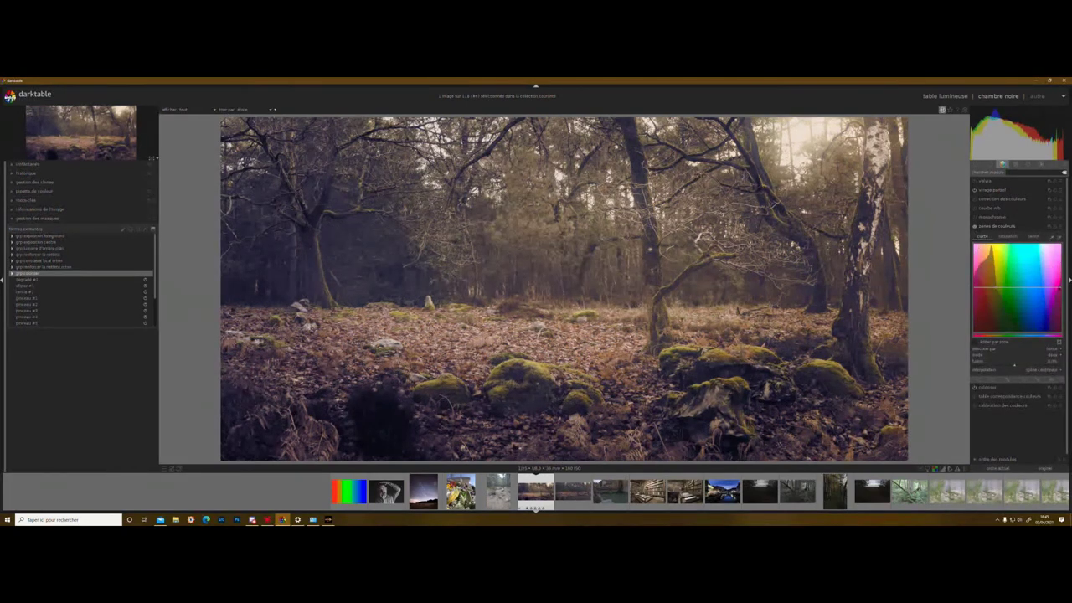
{"action": "left_click", "coordinate": [1051, 238]}
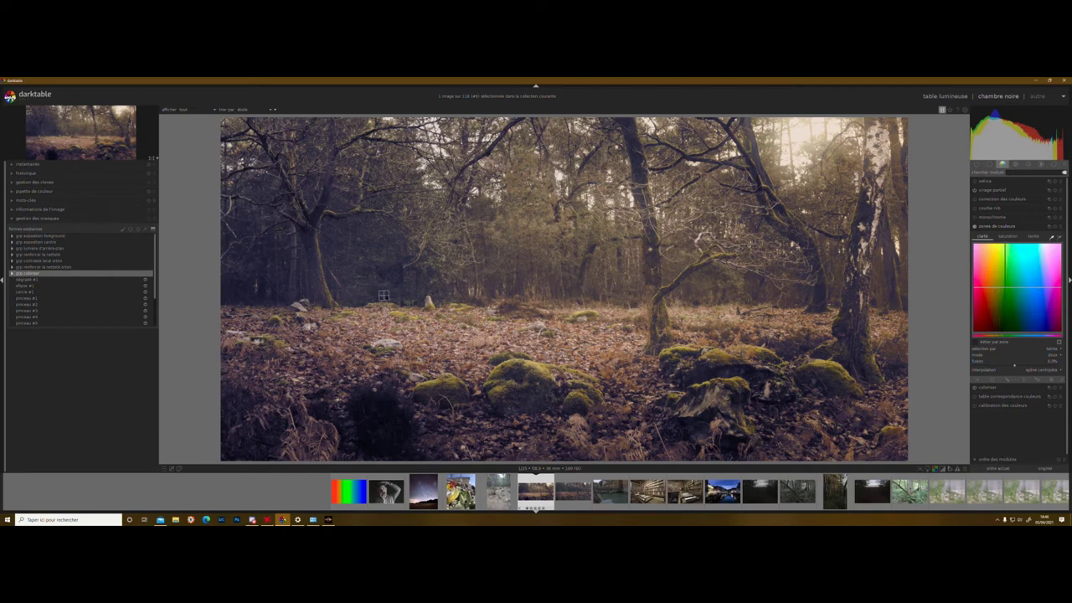
{"action": "left_click", "coordinate": [1008, 237]}
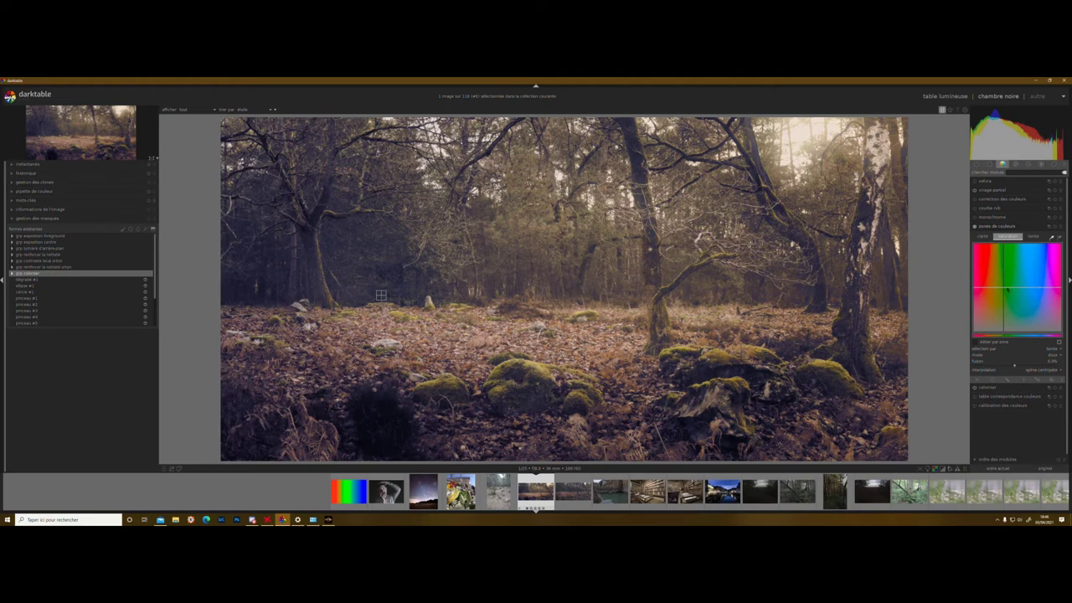
Lower the saturation of the greens and raise that of the yellow-orange tones in the "zones de couleurs" curve.
{"action": "left_click_drag", "start_coordinate": [1008, 290], "coordinate": [1008, 294]}
{"action": "left_click_drag", "start_coordinate": [1008, 295], "coordinate": [1009, 314]}
{"action": "left_click_drag", "start_coordinate": [1008, 313], "coordinate": [994, 279]}
{"action": "left_click_drag", "start_coordinate": [995, 280], "coordinate": [995, 282]}
Turn on "éditer par zone" and try different zone widths on the blue and magenta part of the saturation curve.
{"action": "left_click", "coordinate": [975, 342]}
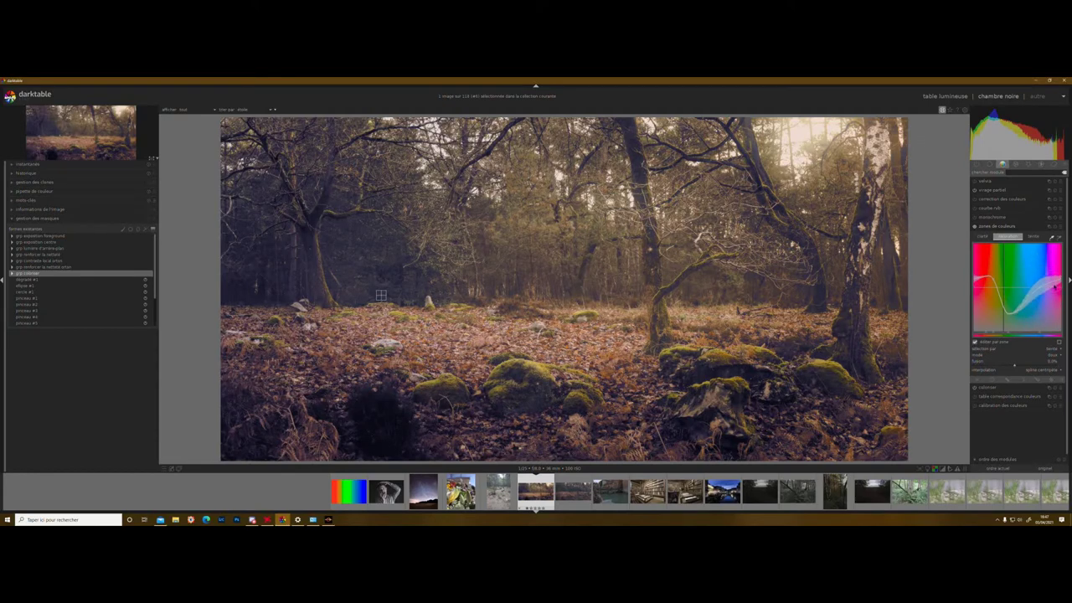
{"action": "mouse_move", "coordinate": [1056, 287]}
{"action": "left_mouse_down"}
{"action": "mouse_move", "coordinate": [1052, 320]}
{"action": "mouse_move", "coordinate": [1041, 298]}
{"action": "left_mouse_up"}
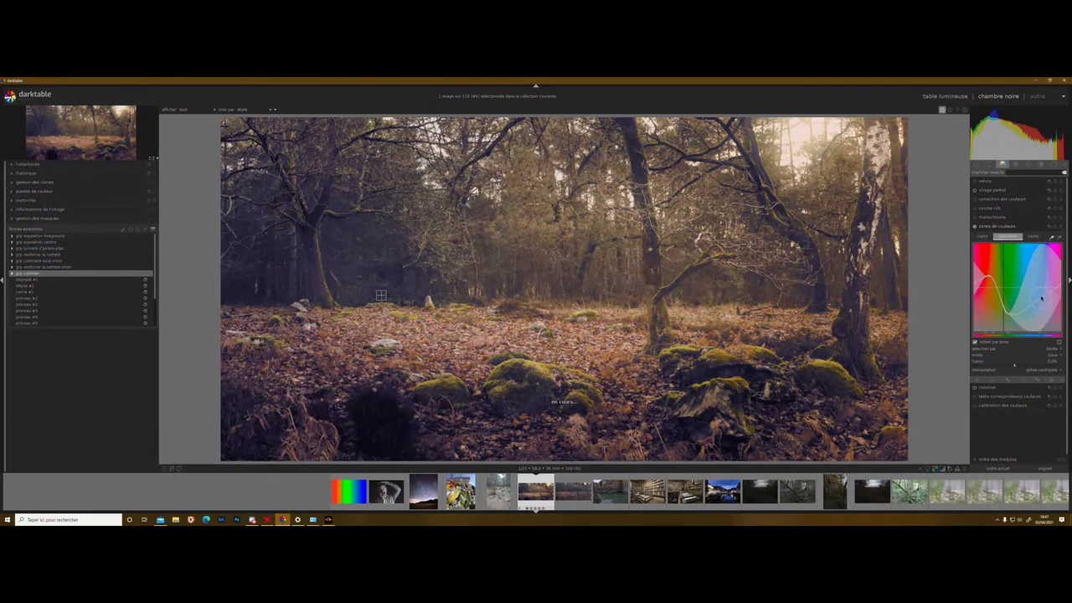
{"action": "scroll", "coordinate": [1048, 293], "scroll_direction": "up", "scroll_amount": 1}
{"action": "scroll", "coordinate": [1049, 292], "scroll_direction": "down", "scroll_amount": 2}
{"action": "scroll", "coordinate": [1050, 291], "scroll_direction": "down", "scroll_amount": 1}
{"action": "scroll", "coordinate": [1050, 292], "scroll_direction": "down", "scroll_amount": 1}
{"action": "scroll", "coordinate": [1049, 291], "scroll_direction": "up", "scroll_amount": 1}
{"action": "scroll", "coordinate": [1049, 291], "scroll_direction": "down", "scroll_amount": 2}
{"action": "scroll", "coordinate": [1049, 291], "scroll_direction": "up", "scroll_amount": 2}
{"action": "scroll", "coordinate": [1049, 290], "scroll_direction": "down", "scroll_amount": 2}
{"action": "left_click_drag", "start_coordinate": [1049, 293], "coordinate": [1048, 294]}
{"action": "scroll", "coordinate": [1047, 292], "scroll_direction": "down", "scroll_amount": 3}
{"action": "scroll", "coordinate": [1040, 291], "scroll_direction": "down", "scroll_amount": 4}
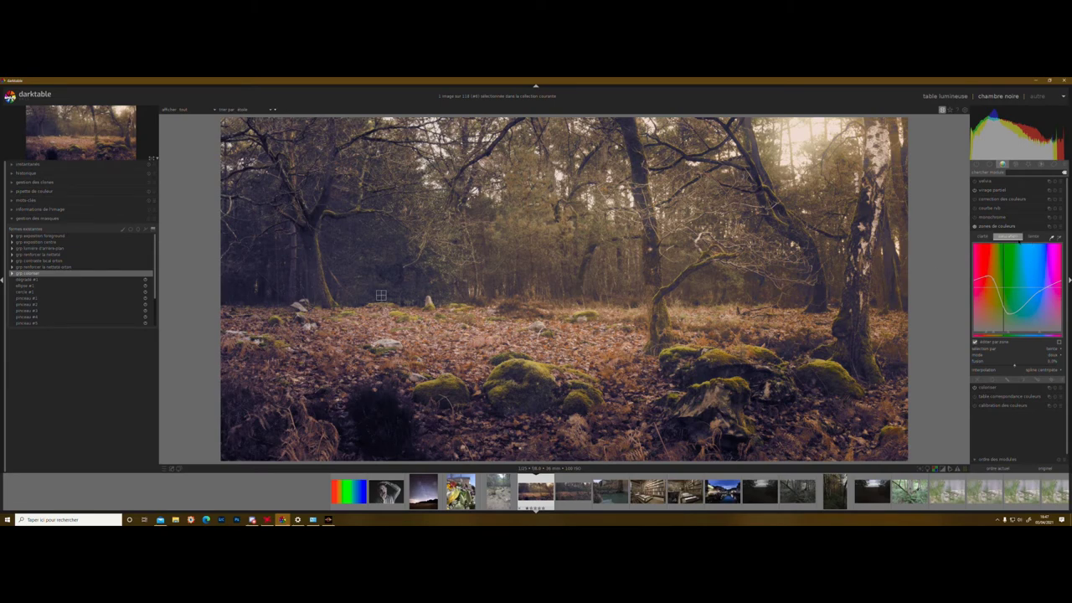
Shape the "clarté" curve, brightening the yellow-orange tones and darkening the greens, first by zone and with "éditer par zone" turned off.
{"action": "left_click", "coordinate": [982, 236]}
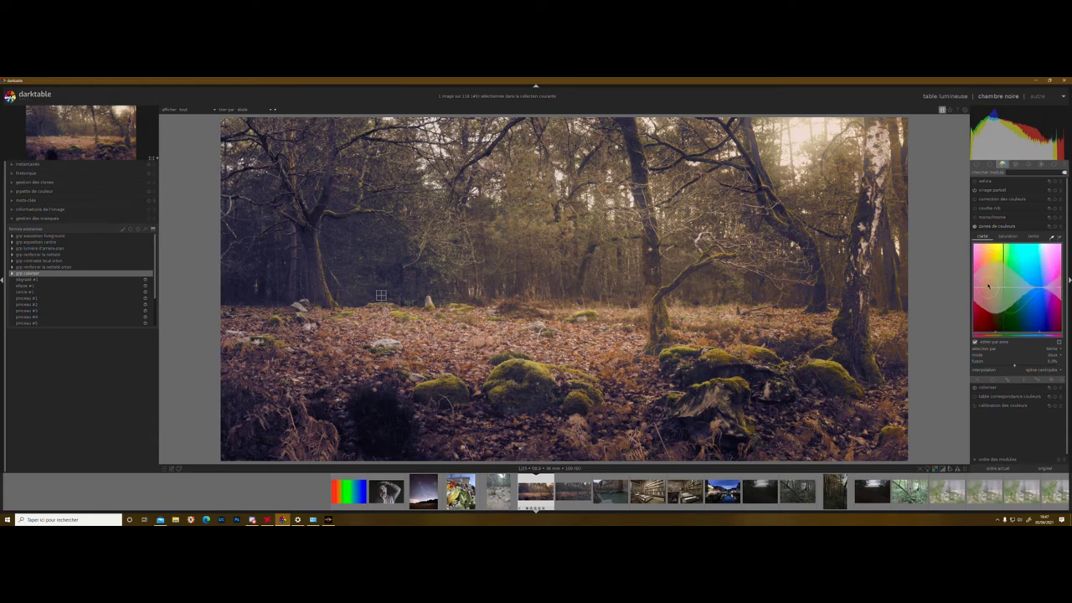
{"action": "left_click_drag", "start_coordinate": [988, 283], "coordinate": [1015, 284]}
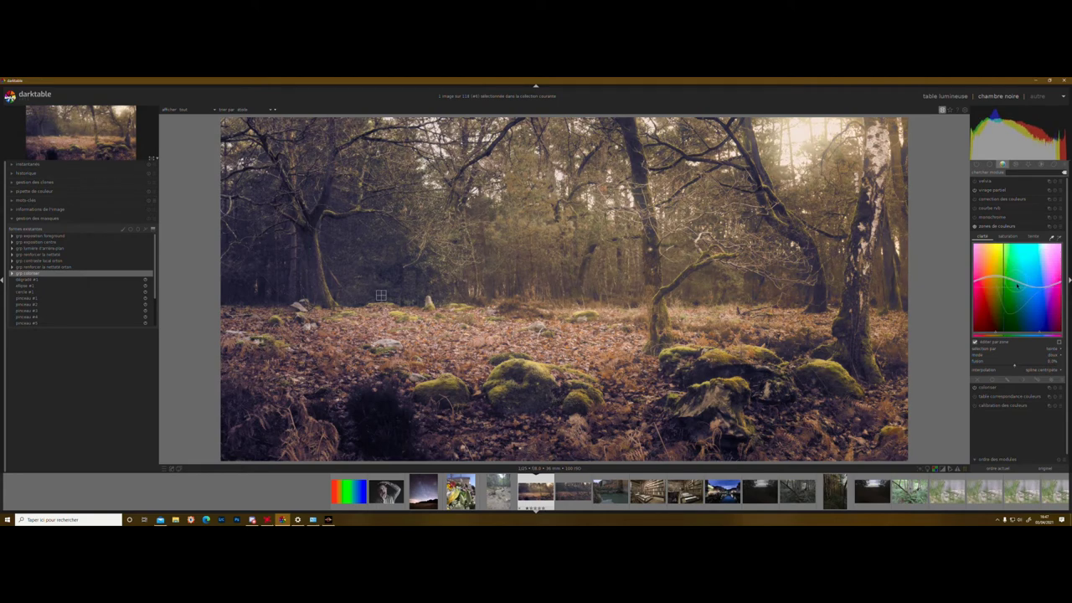
{"action": "left_click_drag", "start_coordinate": [1015, 295], "coordinate": [1016, 298]}
{"action": "left_click", "coordinate": [997, 341]}
{"action": "left_click_drag", "start_coordinate": [1015, 291], "coordinate": [1014, 302]}
{"action": "left_click_drag", "start_coordinate": [996, 277], "coordinate": [1001, 282]}
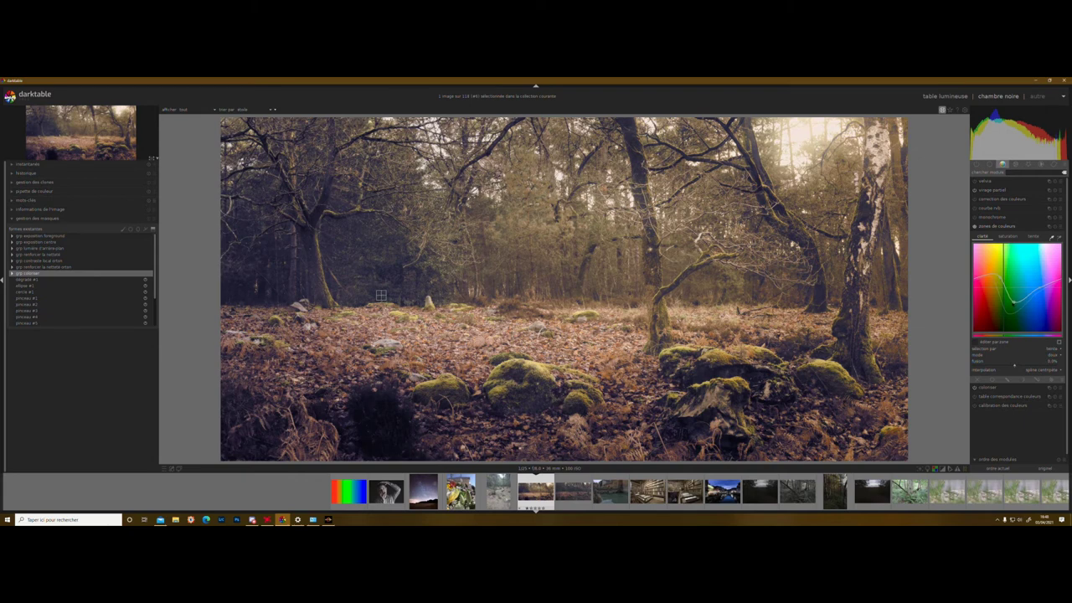
{"action": "left_click_drag", "start_coordinate": [1013, 300], "coordinate": [1037, 292]}
{"action": "left_click_drag", "start_coordinate": [1062, 284], "coordinate": [1061, 283]}
Compare the image with "zones de couleurs" off and on, and close the module.
{"action": "left_click", "coordinate": [997, 226]}
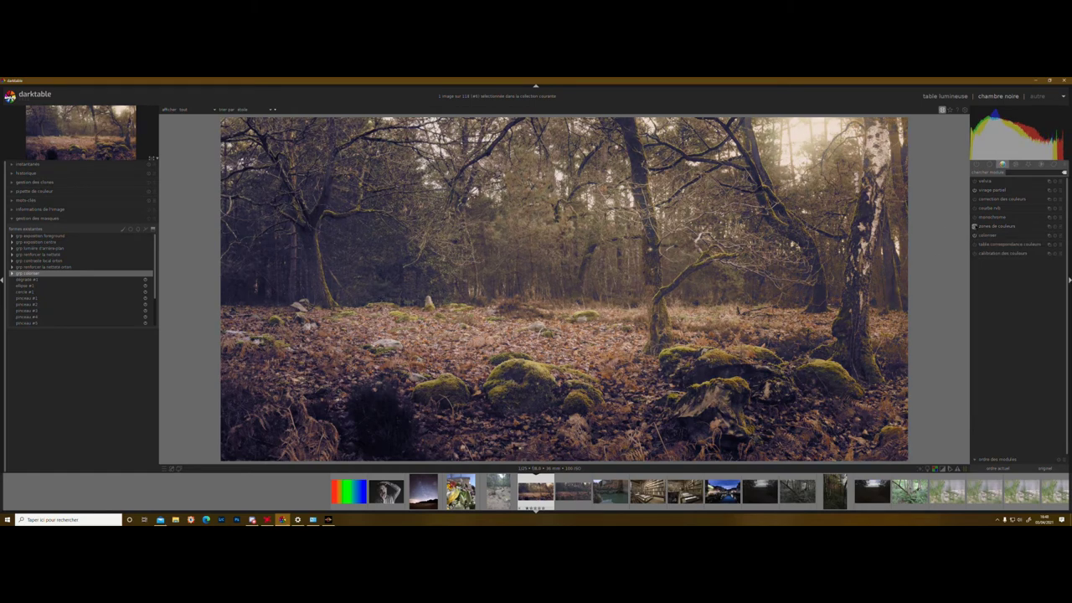
{"action": "left_click", "coordinate": [974, 226]}
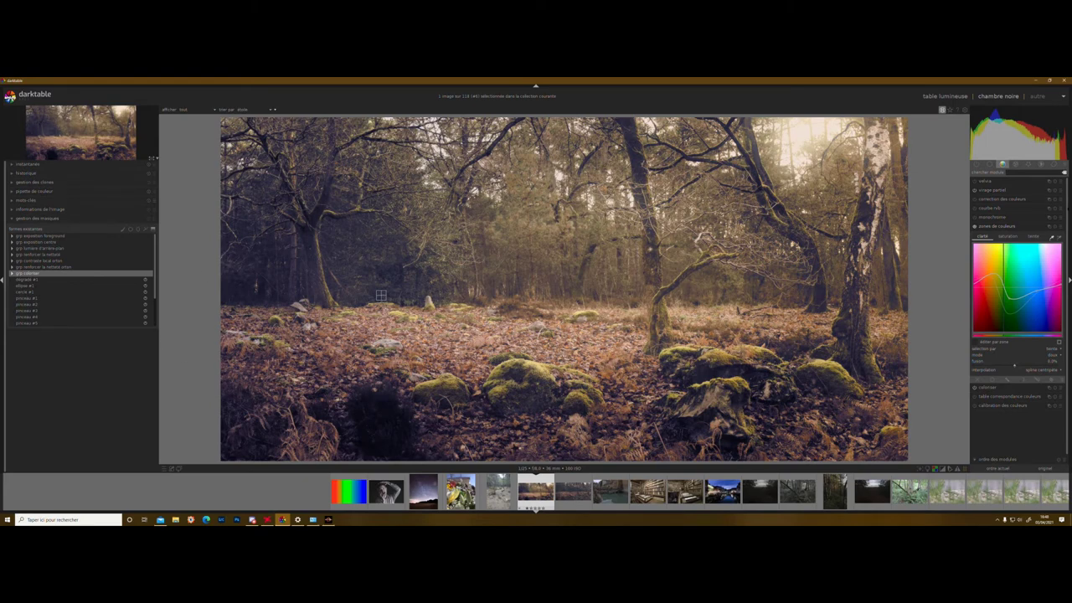
{"action": "left_click", "coordinate": [998, 226]}
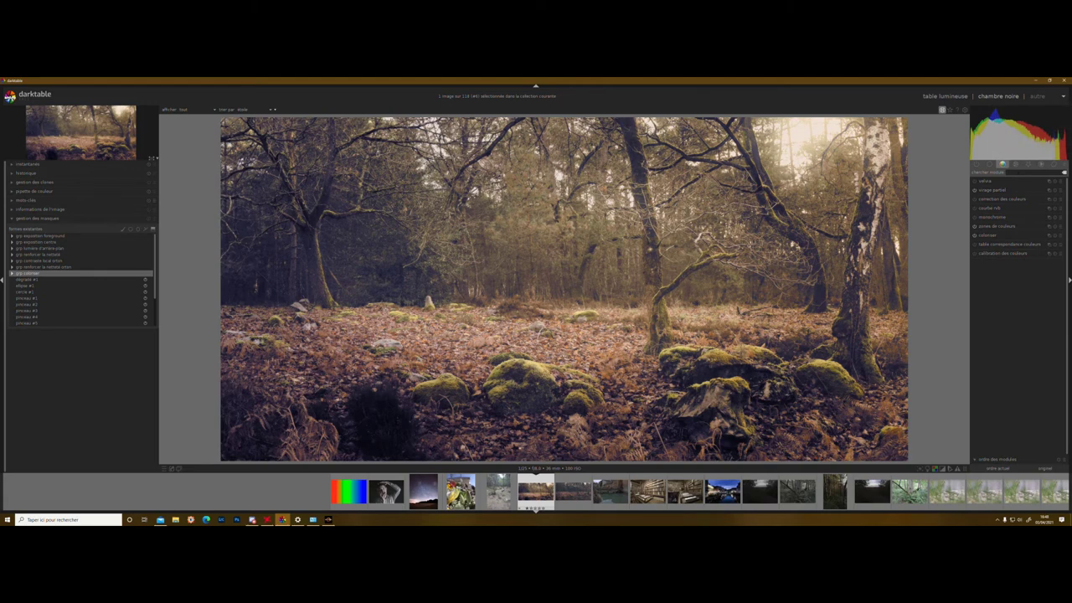
Find the "vignetage" module with the search "vigne", open it and reduce its échelle to about 36%.
{"action": "type", "text": "vigne"}
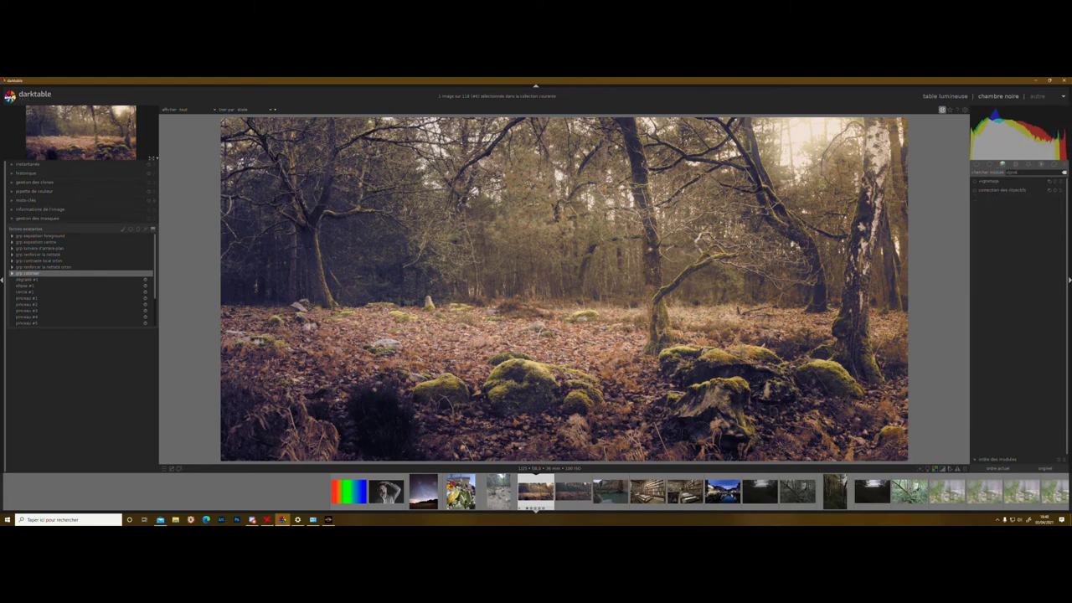
{"action": "left_click", "coordinate": [1005, 180]}
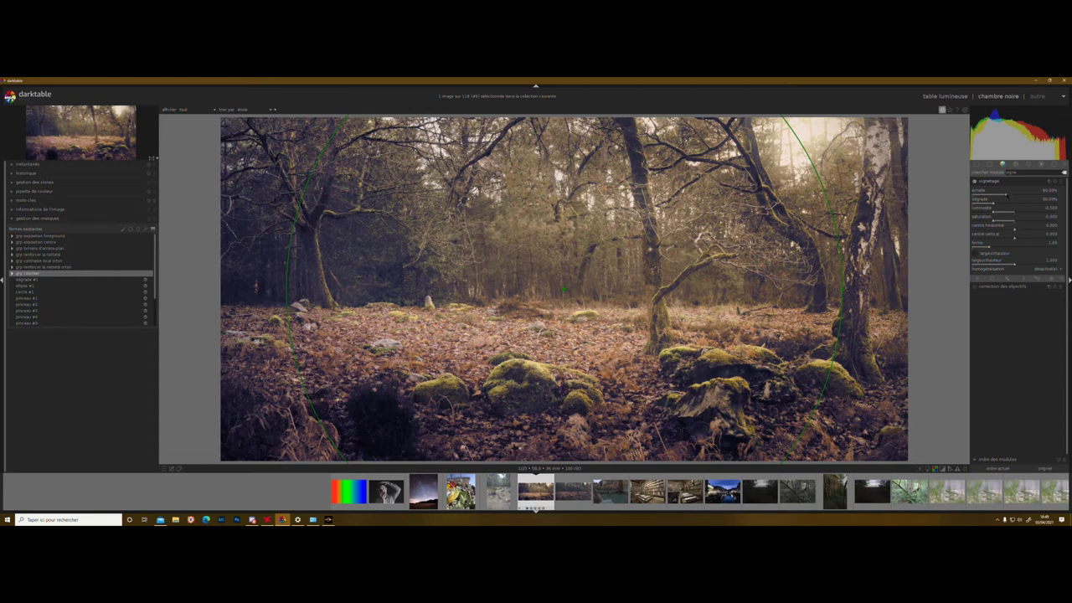
{"action": "left_click", "coordinate": [990, 195]}
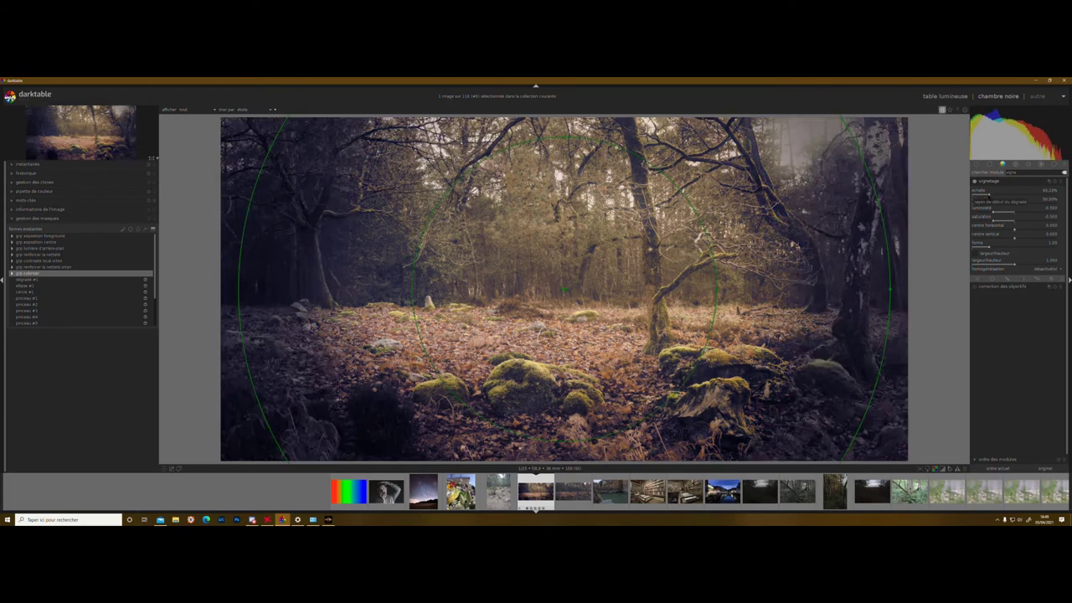
{"action": "scroll", "coordinate": [1004, 201], "scroll_direction": "down", "scroll_amount": 1}
{"action": "left_click_drag", "start_coordinate": [874, 288], "coordinate": [864, 289]}
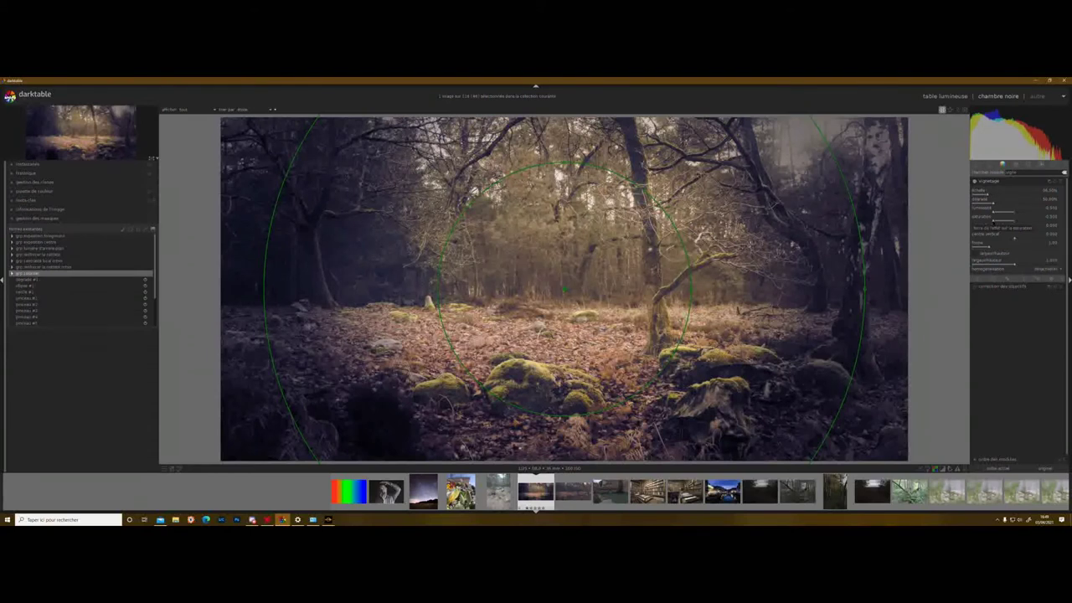
Try a strong saturation for the vignette and set its saturation to 0.
{"action": "left_click", "coordinate": [992, 221]}
{"action": "right_click", "coordinate": [1013, 217]}
{"action": "left_click", "coordinate": [1054, 221]}
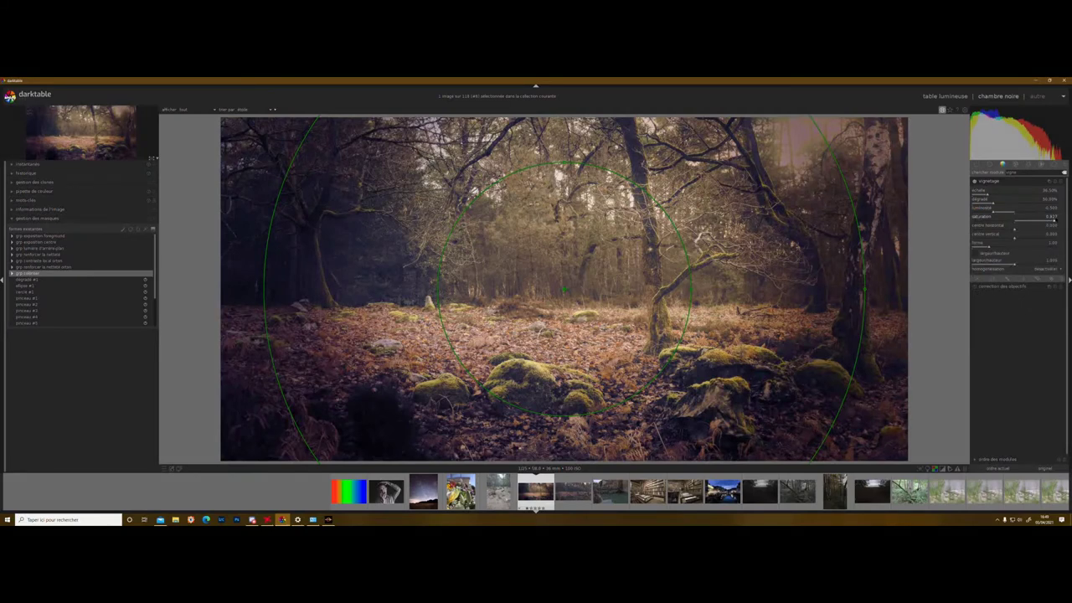
{"action": "right_click", "coordinate": [1013, 217]}
{"action": "type", "text": "0"}
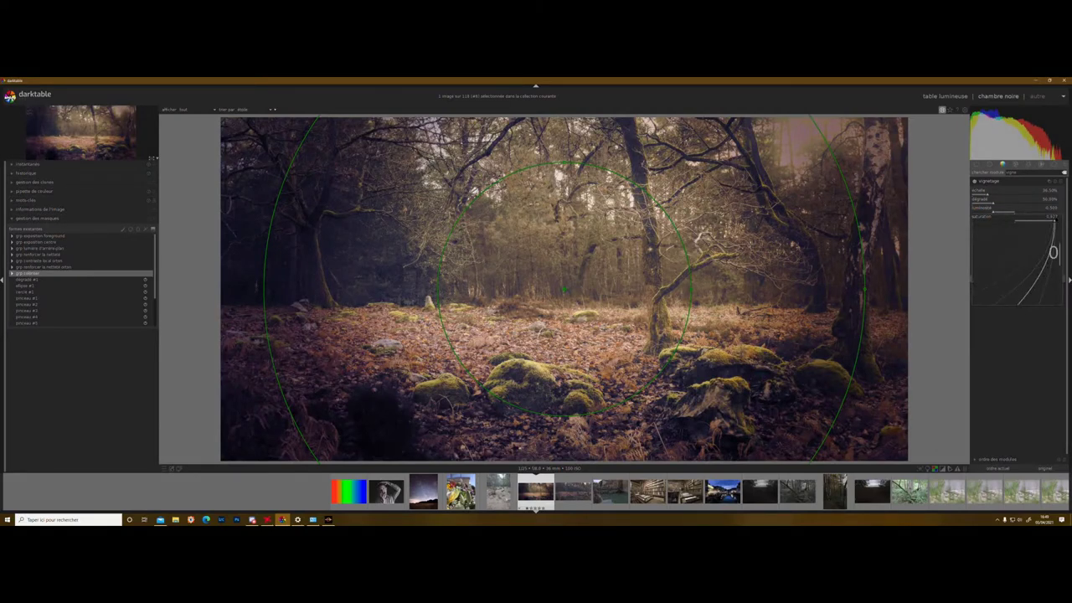
{"action": "key", "text": "Return"}
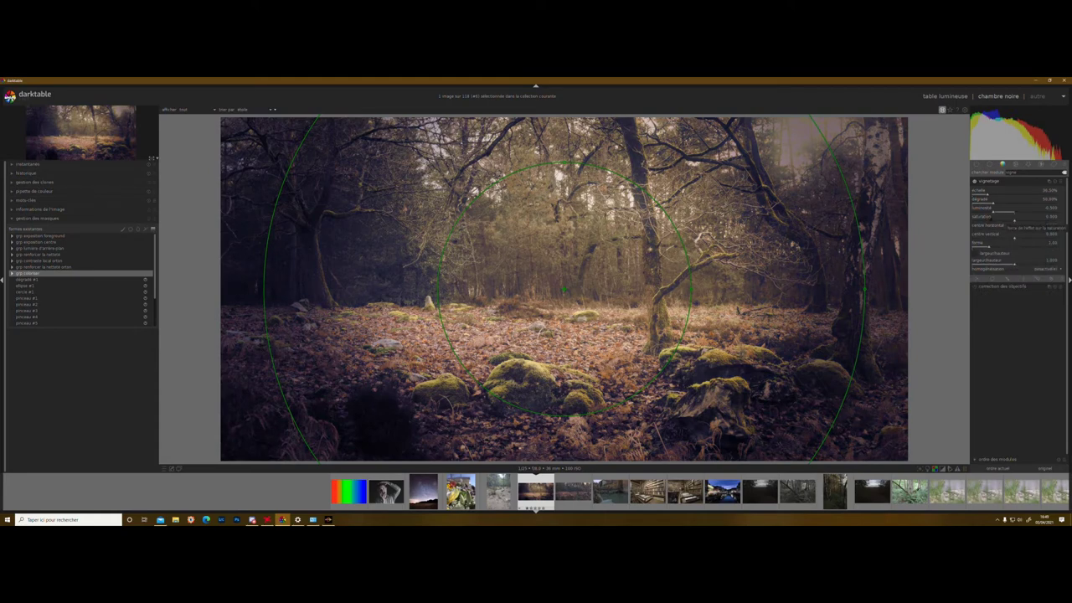
Set the vignette's luminosité to about -0.34 and its dégradé to 100%.
{"action": "left_click_drag", "start_coordinate": [995, 212], "coordinate": [1000, 212]}
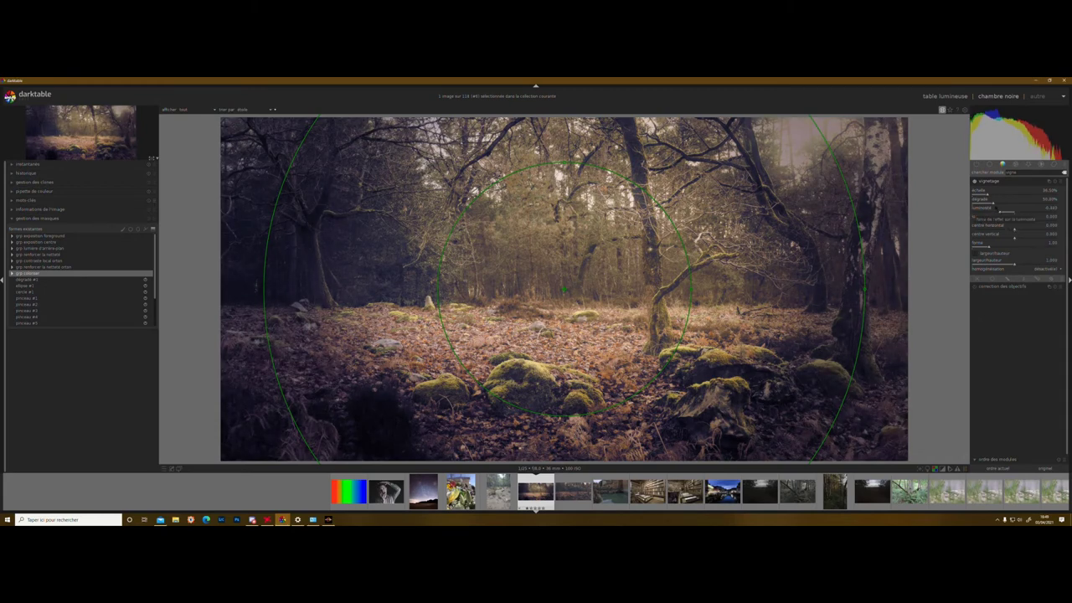
{"action": "right_click", "coordinate": [998, 210]}
{"action": "type", "text": "100"}
{"action": "key", "text": "Return"}
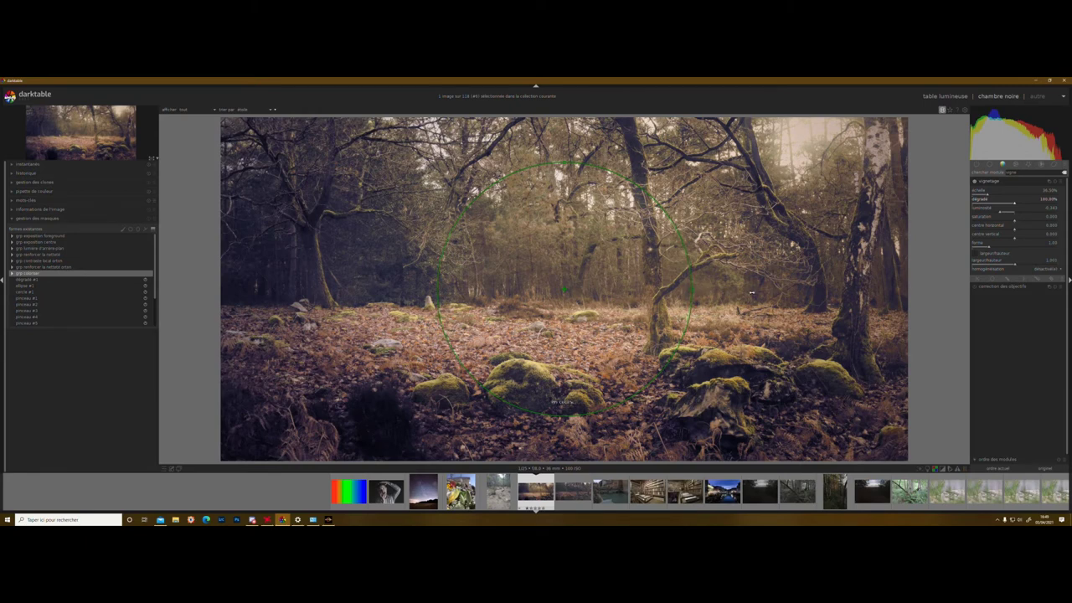
Widen the vignette's inner ellipse horizontally and set its largeur/hauteur to 2.
{"action": "left_click_drag", "start_coordinate": [761, 292], "coordinate": [761, 292]}
{"action": "scroll", "coordinate": [790, 293], "scroll_direction": "up", "scroll_amount": 1}
{"action": "left_click_drag", "start_coordinate": [805, 293], "coordinate": [1069, 280]}
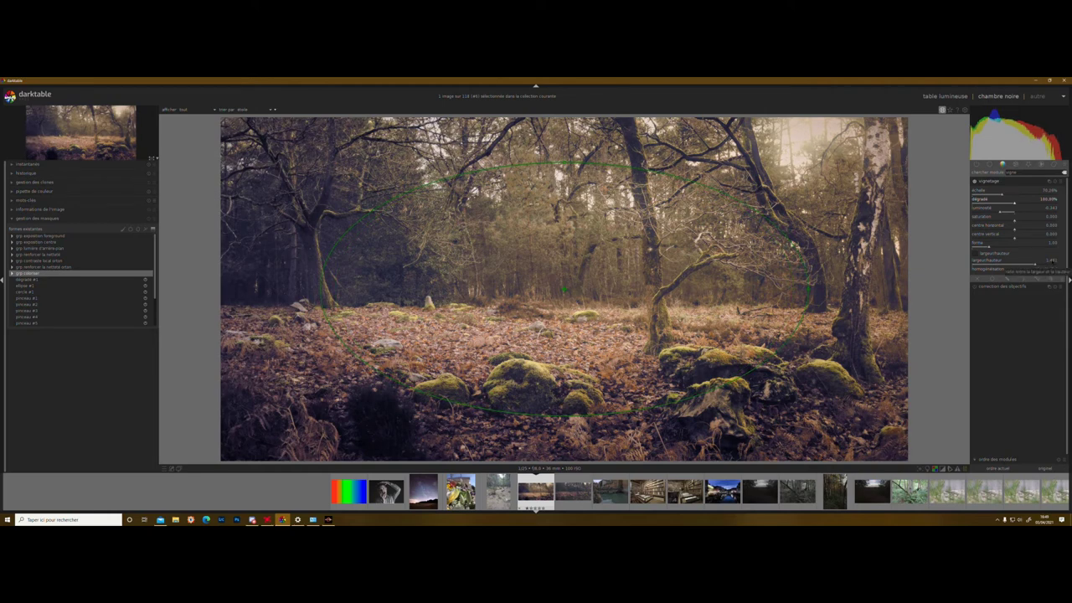
{"action": "right_click", "coordinate": [1047, 261]}
{"action": "type", "text": "2"}
{"action": "key", "text": "Return"}
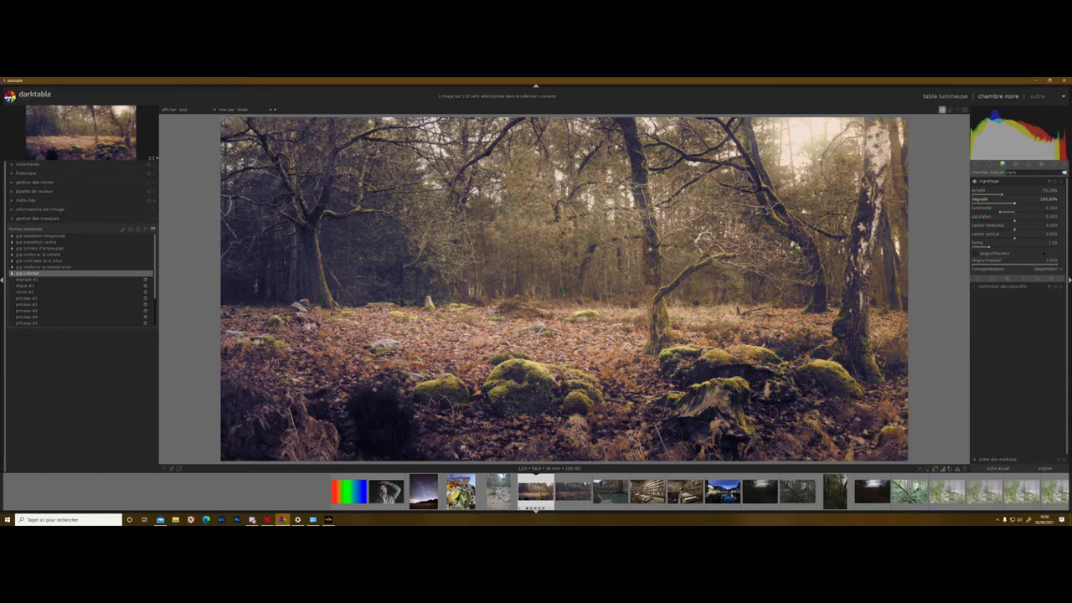
Reduce the vignette's échelle to about 17%.
{"action": "left_click_drag", "start_coordinate": [1002, 196], "coordinate": [998, 196]}
{"action": "scroll", "coordinate": [974, 199], "scroll_direction": "down", "scroll_amount": 3}
{"action": "scroll", "coordinate": [974, 199], "scroll_direction": "down", "scroll_amount": 4}
Set the vignette's largeur/hauteur to about 1 to make its outline circular.
{"action": "left_click", "coordinate": [152, 158]}
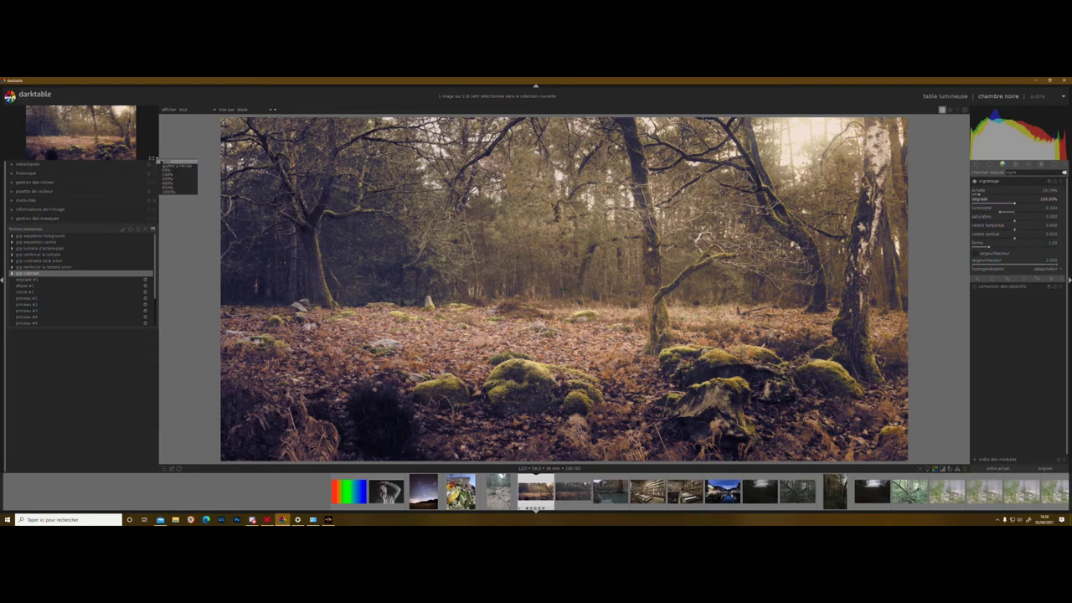
{"action": "left_click", "coordinate": [164, 163]}
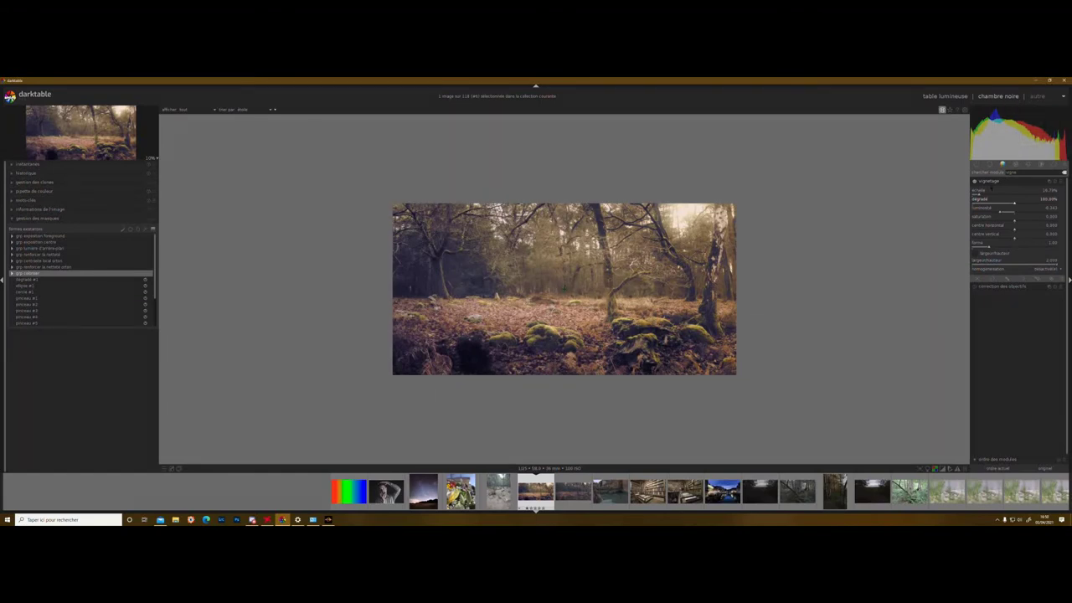
{"action": "right_click", "coordinate": [1056, 261]}
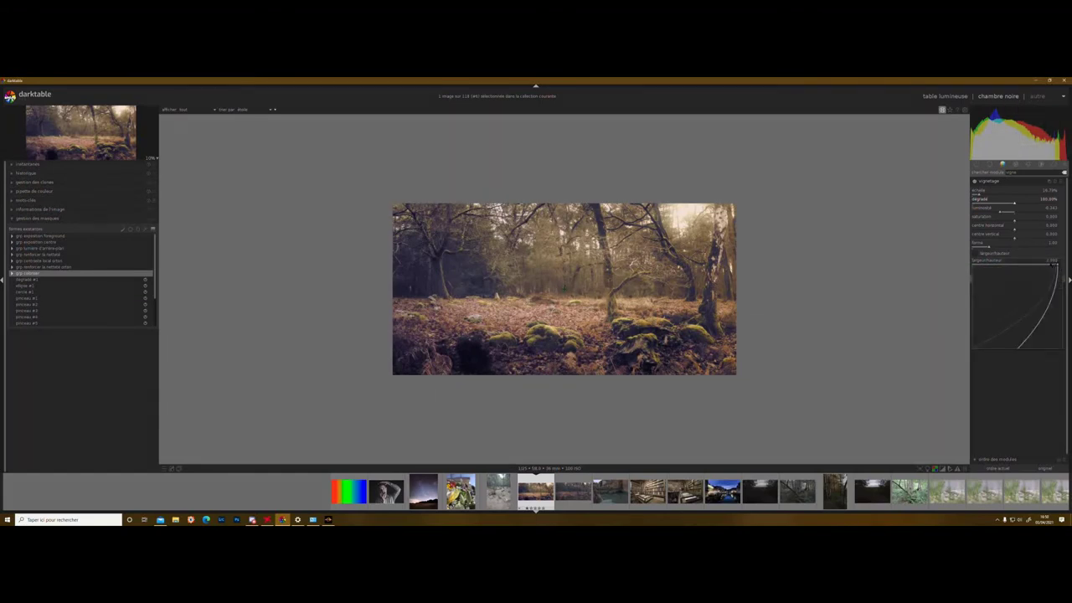
{"action": "left_click", "coordinate": [1054, 294]}
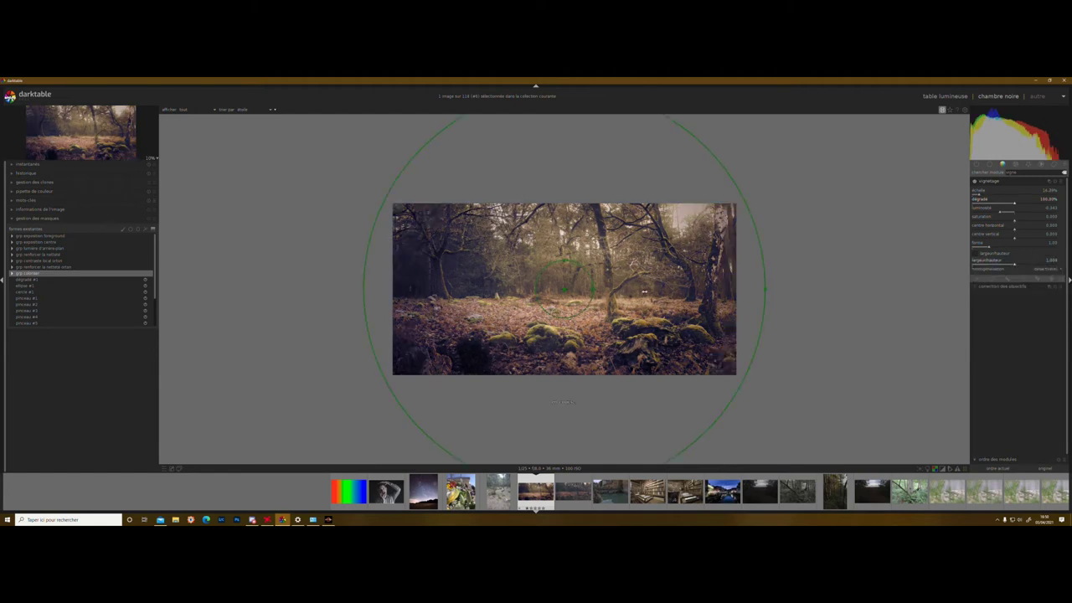
Stretch the vignette outline into a wide ellipse with an échelle of about 74% and a largeur/hauteur of about 1.5.
{"action": "scroll", "coordinate": [658, 292], "scroll_direction": "up", "scroll_amount": 3}
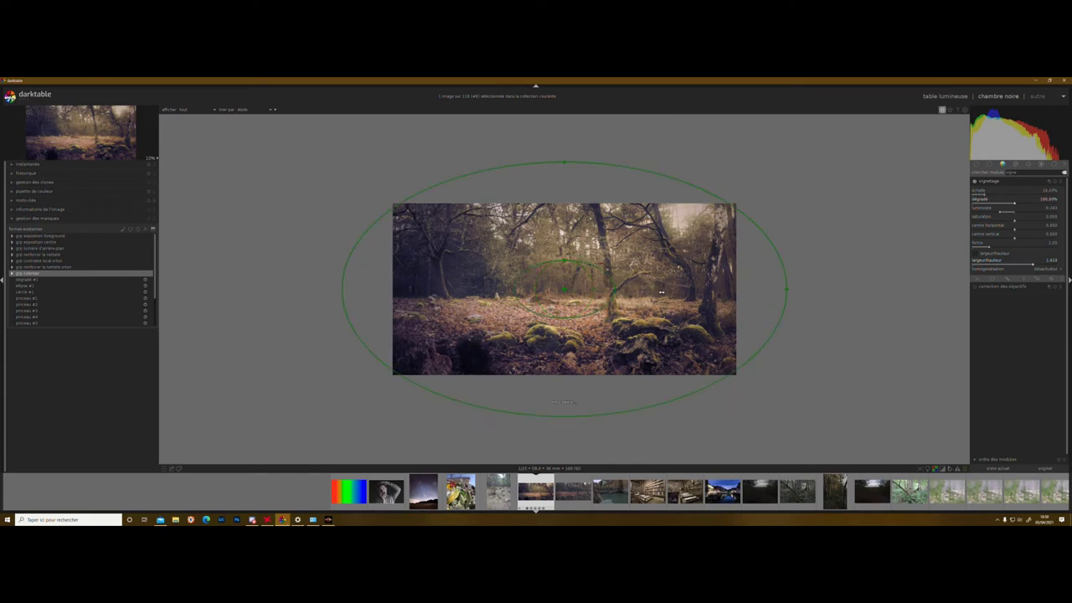
{"action": "scroll", "coordinate": [680, 293], "scroll_direction": "up", "scroll_amount": 2}
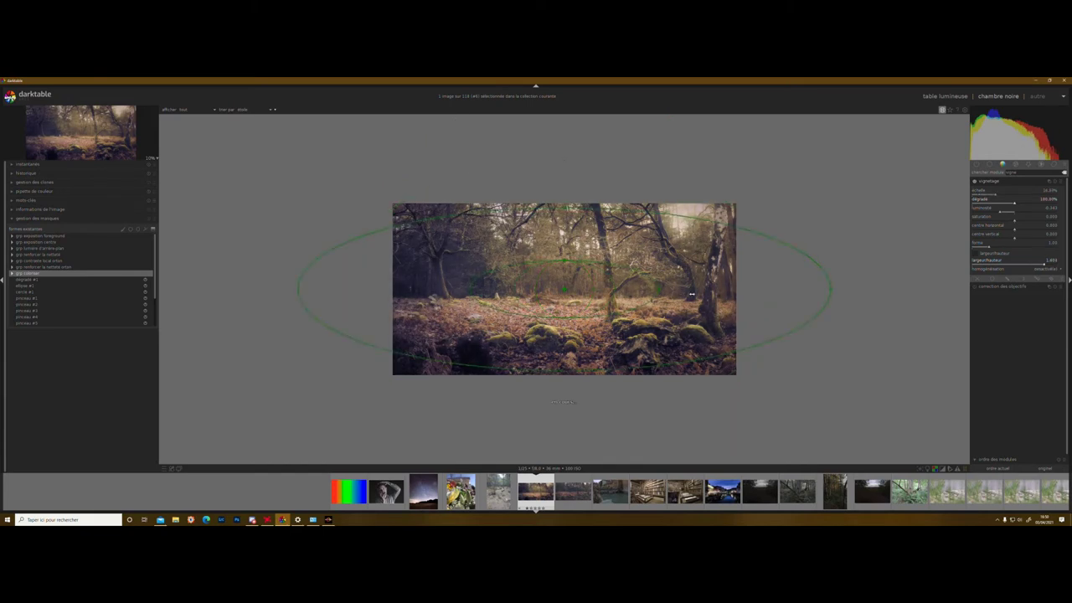
{"action": "scroll", "coordinate": [691, 294], "scroll_direction": "up", "scroll_amount": 2}
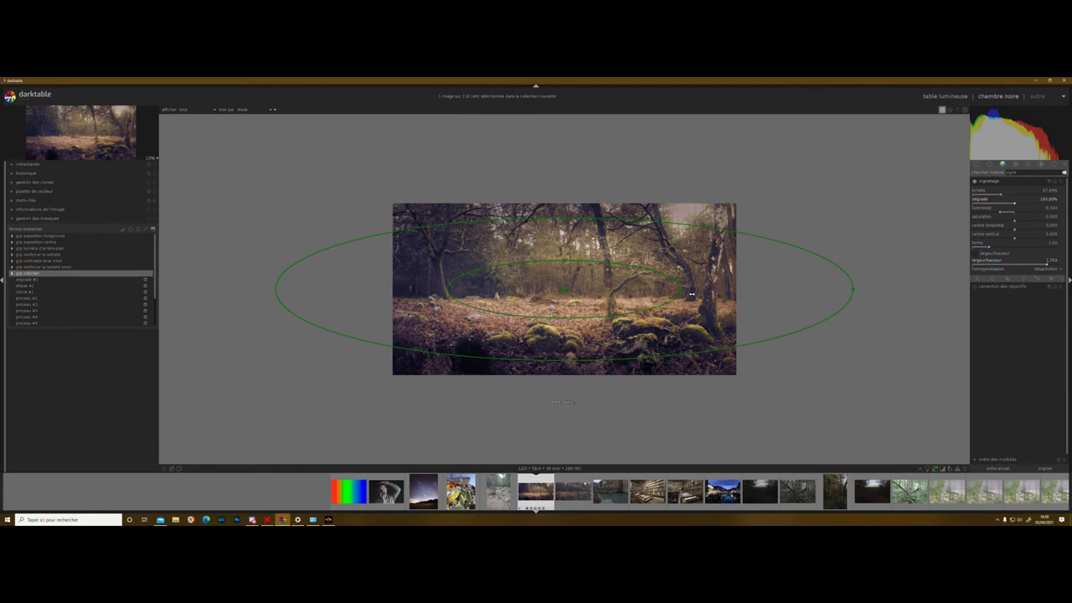
{"action": "scroll", "coordinate": [692, 294], "scroll_direction": "up", "scroll_amount": 1}
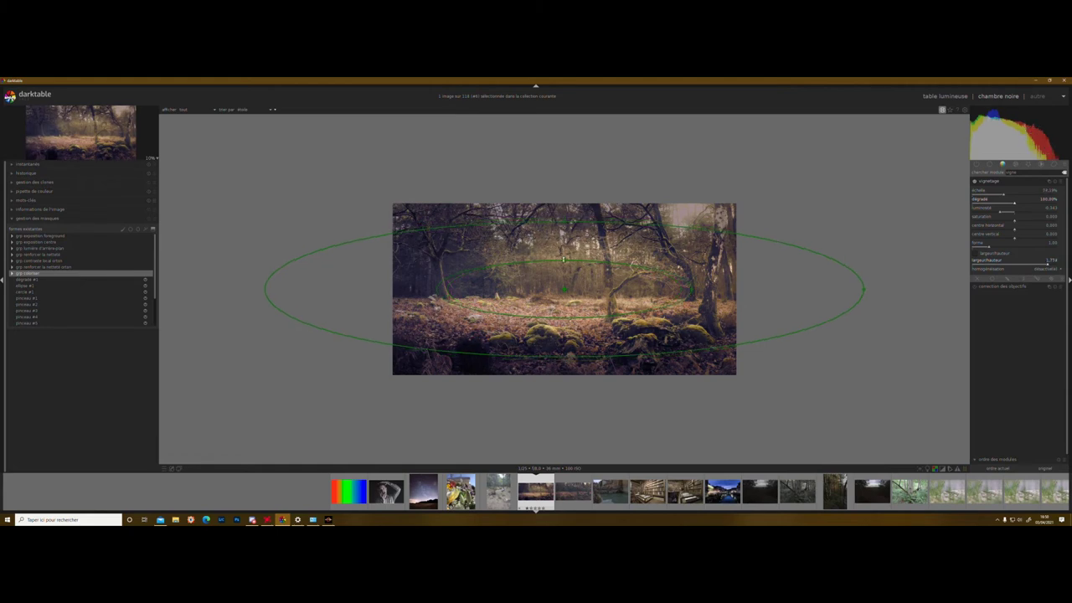
{"action": "left_click_drag", "start_coordinate": [562, 254], "coordinate": [564, 251]}
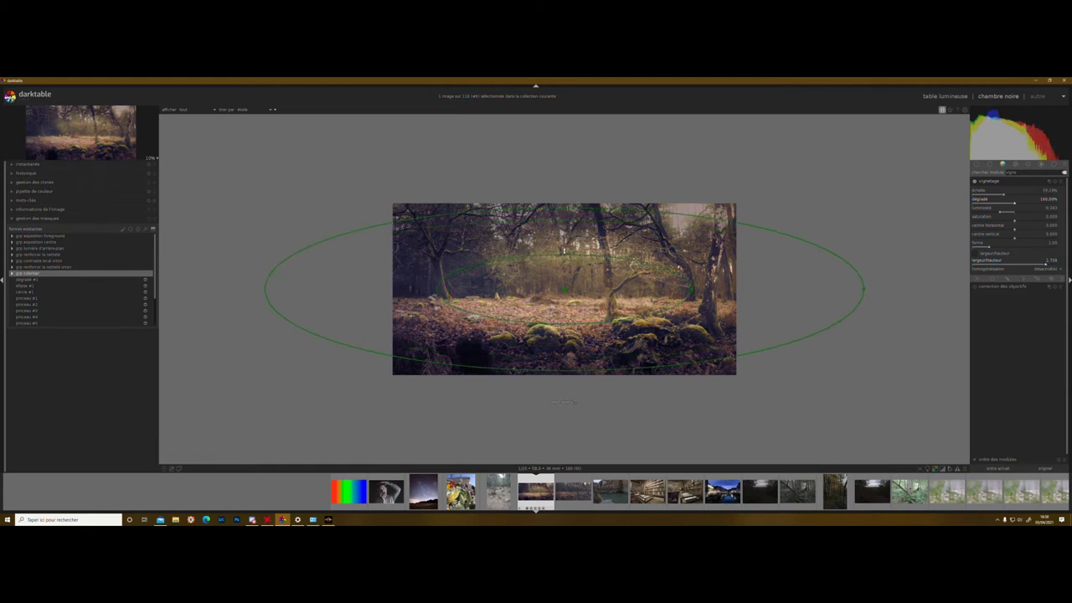
{"action": "scroll", "coordinate": [566, 235], "scroll_direction": "down", "scroll_amount": 1}
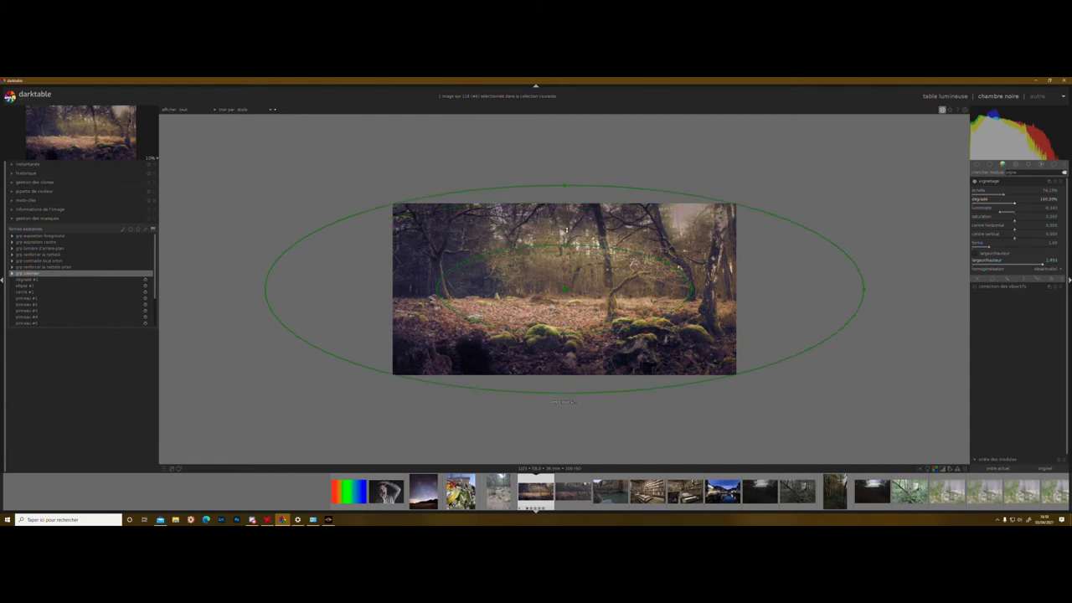
{"action": "scroll", "coordinate": [566, 234], "scroll_direction": "down", "scroll_amount": 1}
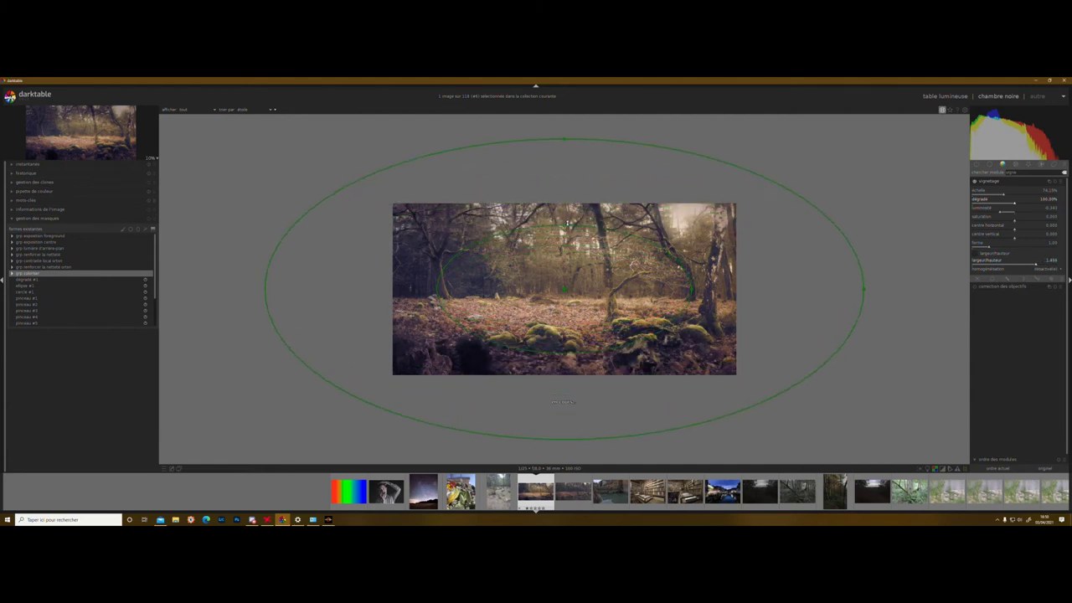
Adjust the vignette's outer ellipse to set its dégradé to about 76%.
{"action": "scroll", "coordinate": [568, 223], "scroll_direction": "down", "scroll_amount": 1}
{"action": "scroll", "coordinate": [566, 231], "scroll_direction": "up", "scroll_amount": 2}
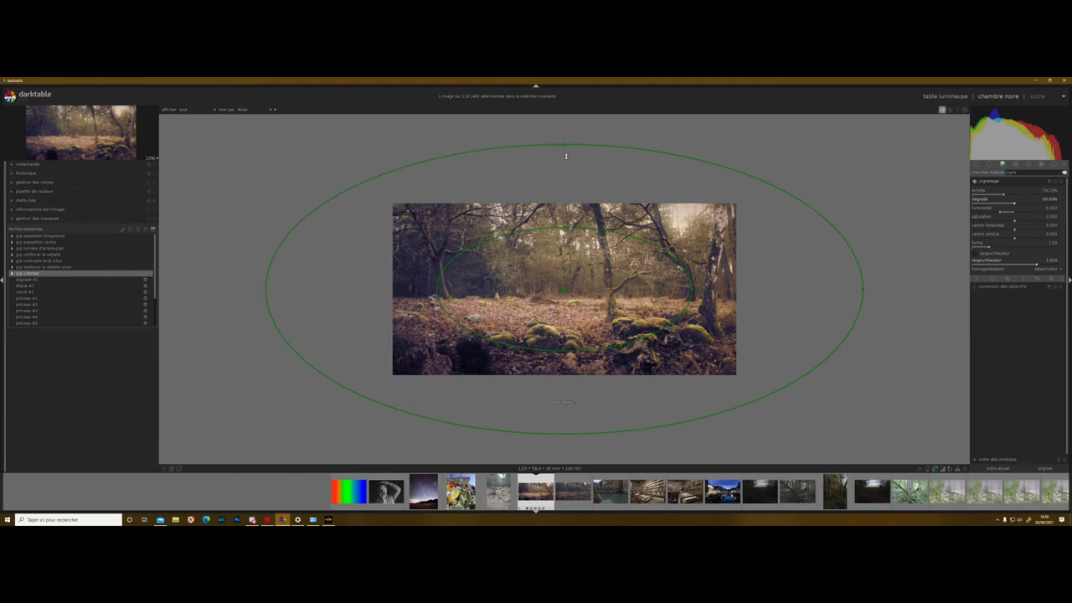
{"action": "mouse_move", "coordinate": [566, 173]}
{"action": "left_mouse_down"}
{"action": "mouse_move", "coordinate": [567, 183]}
{"action": "mouse_move", "coordinate": [568, 172]}
{"action": "left_mouse_up"}
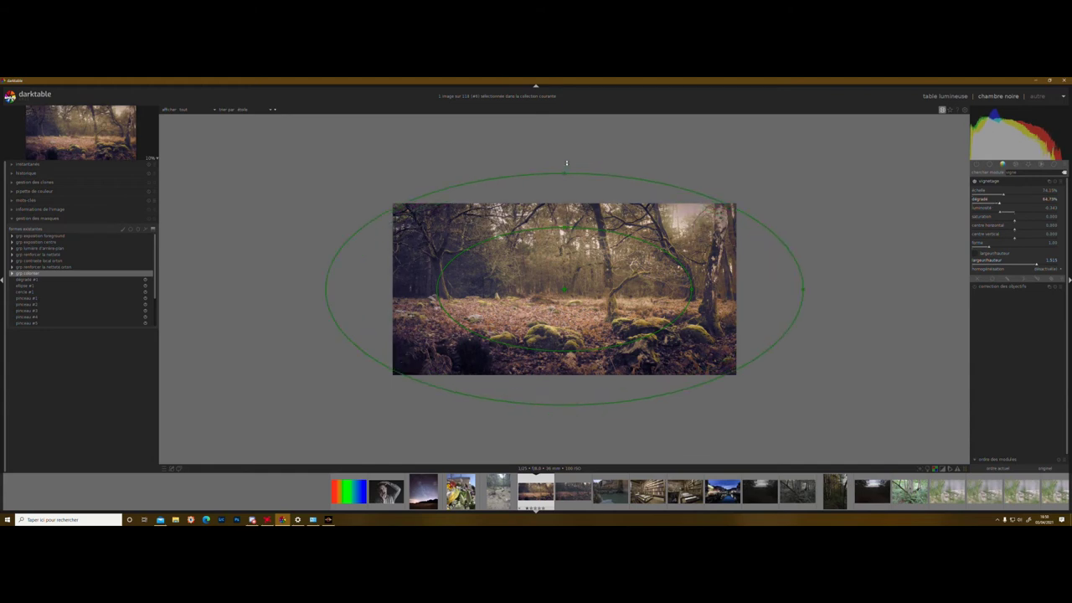
{"action": "scroll", "coordinate": [566, 164], "scroll_direction": "up", "scroll_amount": 3}
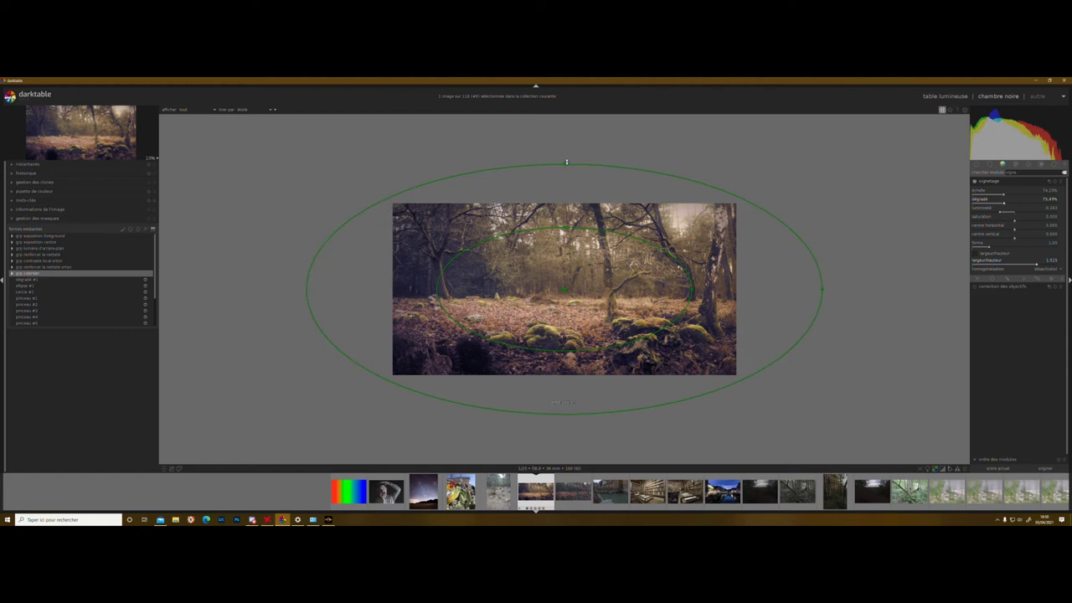
{"action": "scroll", "coordinate": [566, 164], "scroll_direction": "up", "scroll_amount": 1}
Shift the vignette's centre slightly left in the photo, to a centre horizontal of about -0.074.
{"action": "mouse_move", "coordinate": [541, 288]}
{"action": "left_mouse_down"}
{"action": "mouse_move", "coordinate": [524, 289]}
{"action": "mouse_move", "coordinate": [549, 289]}
{"action": "left_mouse_up"}
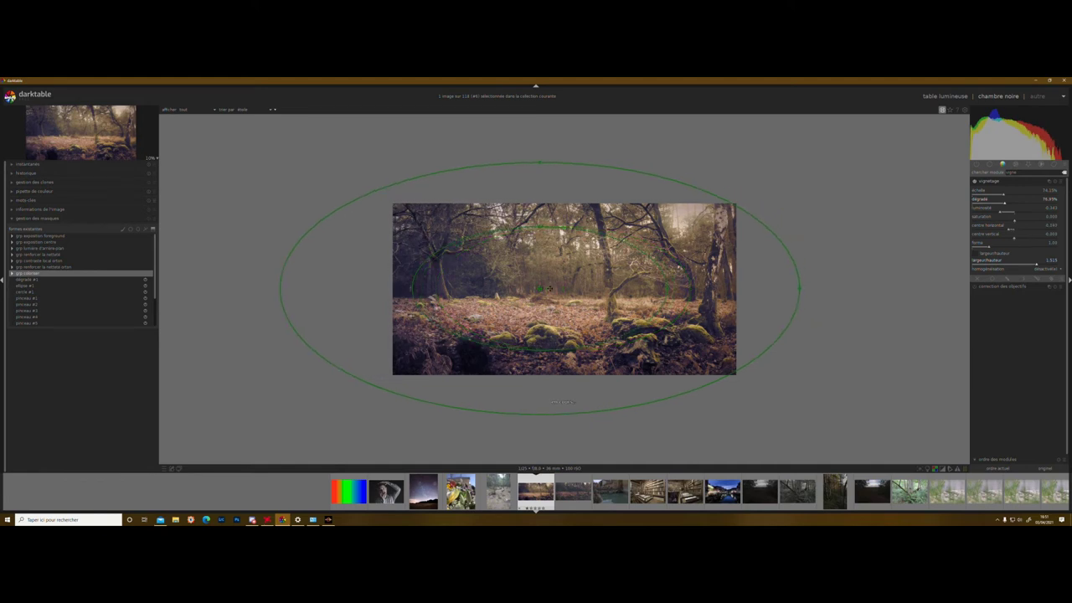
{"action": "left_click_drag", "start_coordinate": [550, 288], "coordinate": [557, 288]}
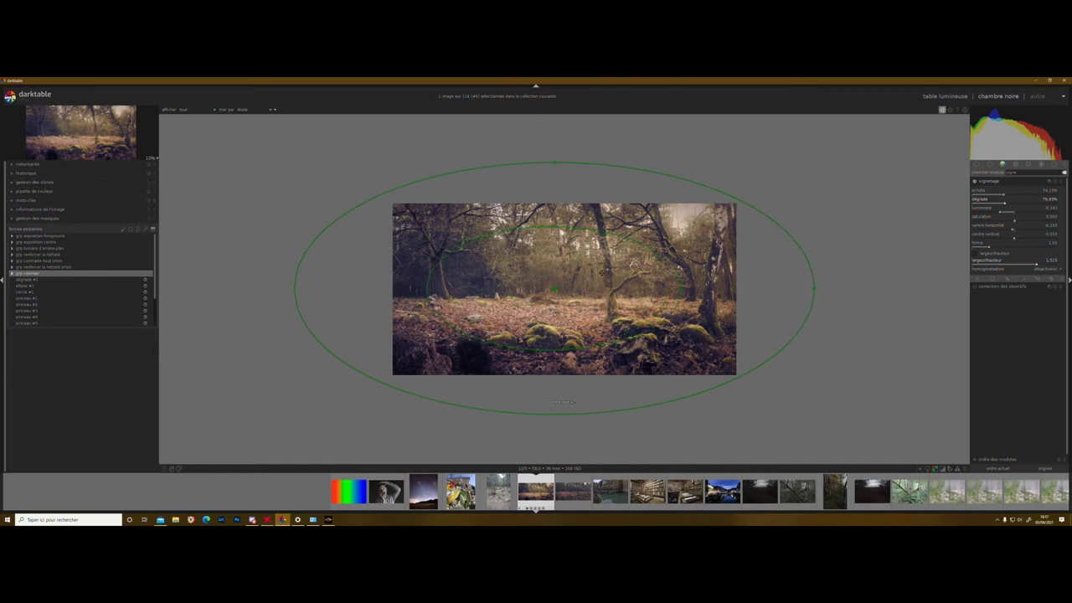
{"action": "left_click_drag", "start_coordinate": [553, 288], "coordinate": [557, 290]}
{"action": "left_click_drag", "start_coordinate": [557, 289], "coordinate": [552, 290]}
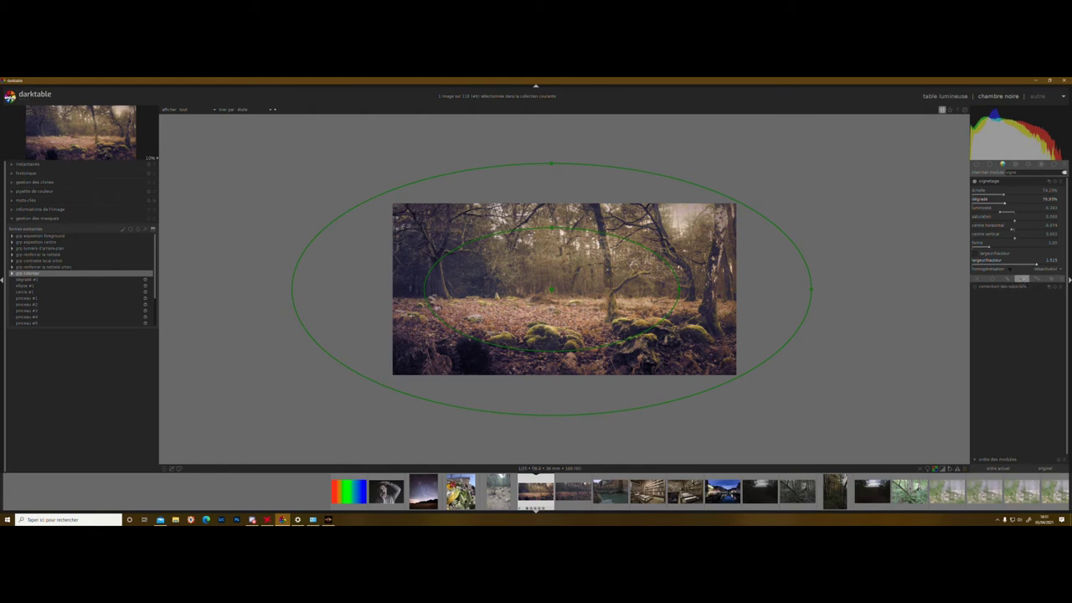
Add a parametric mask to the vignette and narrow its input range at both the dark and bright ends.
{"action": "left_click", "coordinate": [1022, 278]}
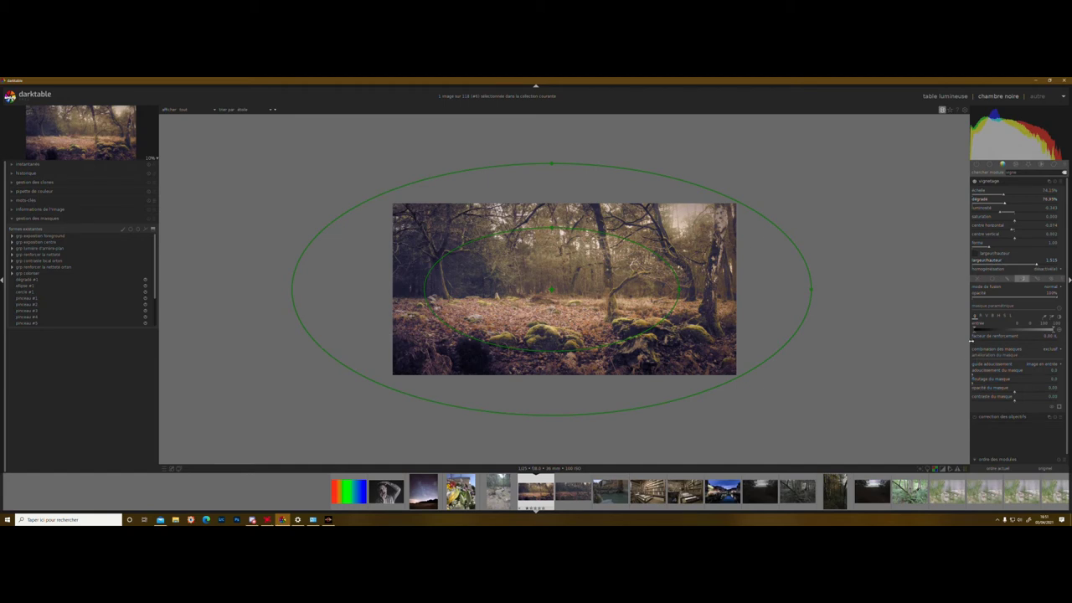
{"action": "left_click_drag", "start_coordinate": [974, 332], "coordinate": [976, 329]}
{"action": "left_click_drag", "start_coordinate": [1046, 330], "coordinate": [1039, 329]}
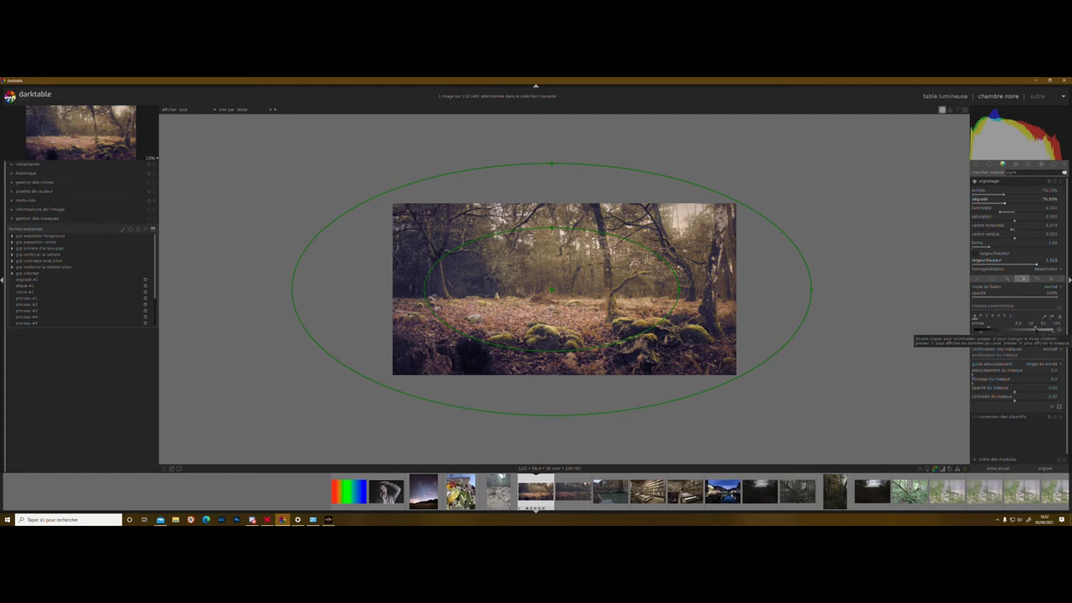
{"action": "scroll", "coordinate": [1038, 330], "scroll_direction": "down", "scroll_amount": 2}
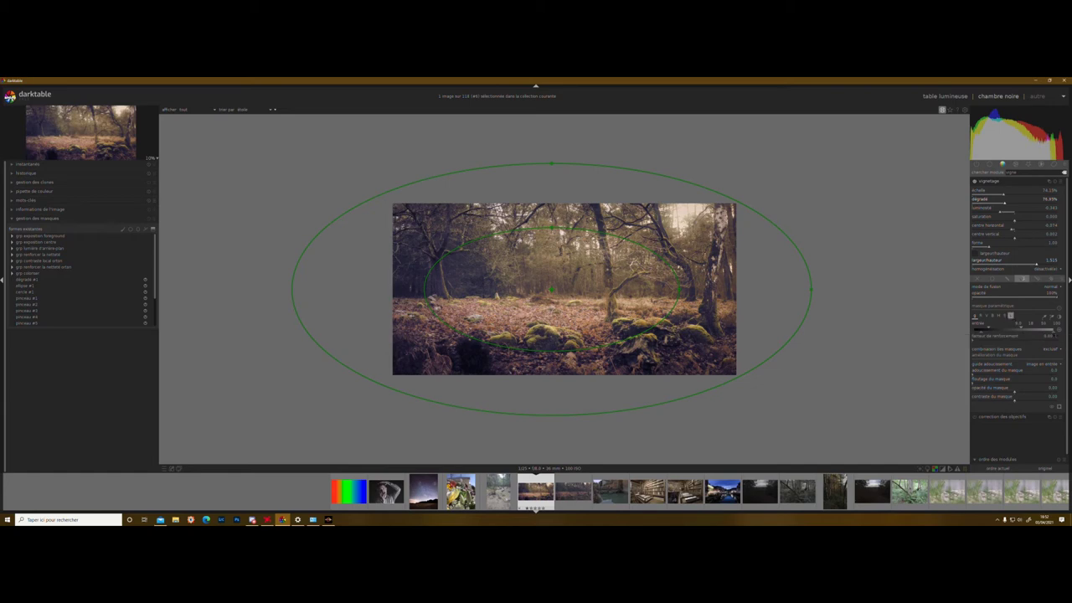
{"action": "left_click_drag", "start_coordinate": [1051, 332], "coordinate": [1046, 333]}
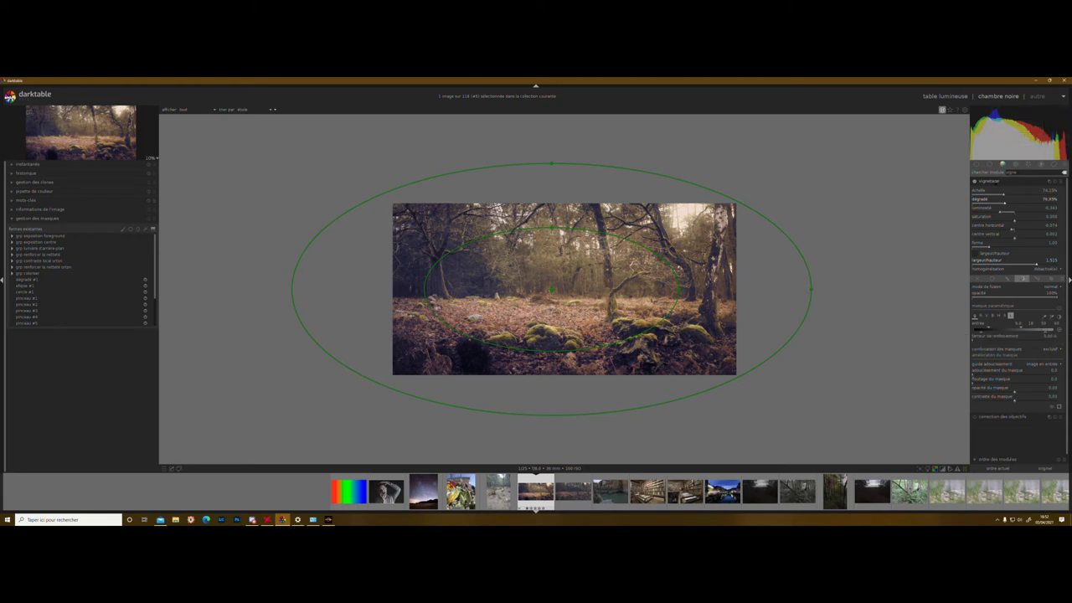
{"action": "left_click", "coordinate": [992, 181]}
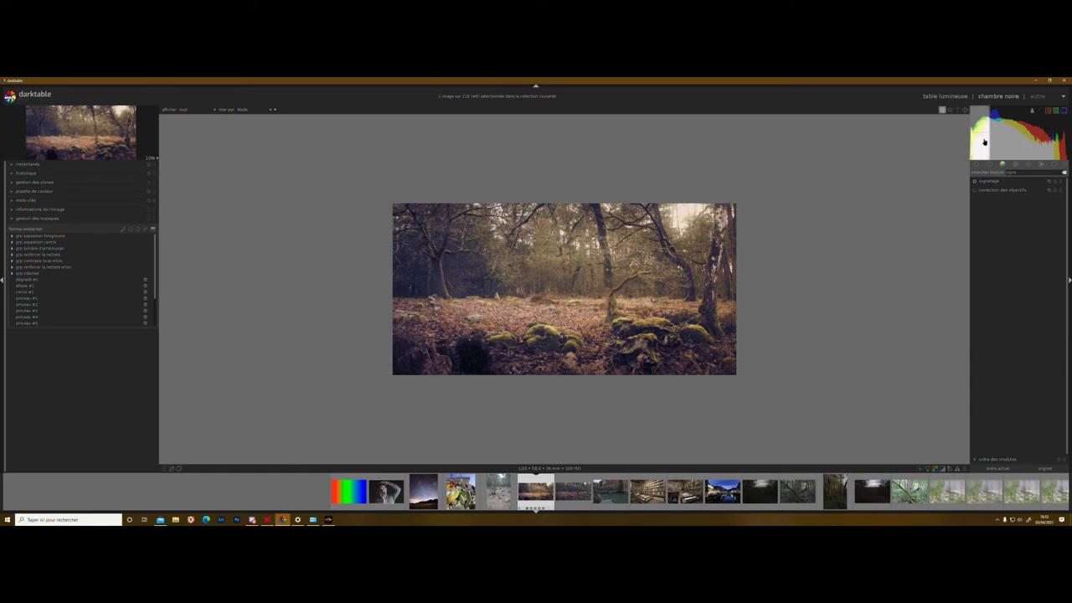
Set the effet Orton module's taille to 2% and compare the photo with the effect off and on.
{"action": "left_click_drag", "start_coordinate": [1017, 173], "coordinate": [1003, 174]}
{"action": "type", "text": "ombre"}
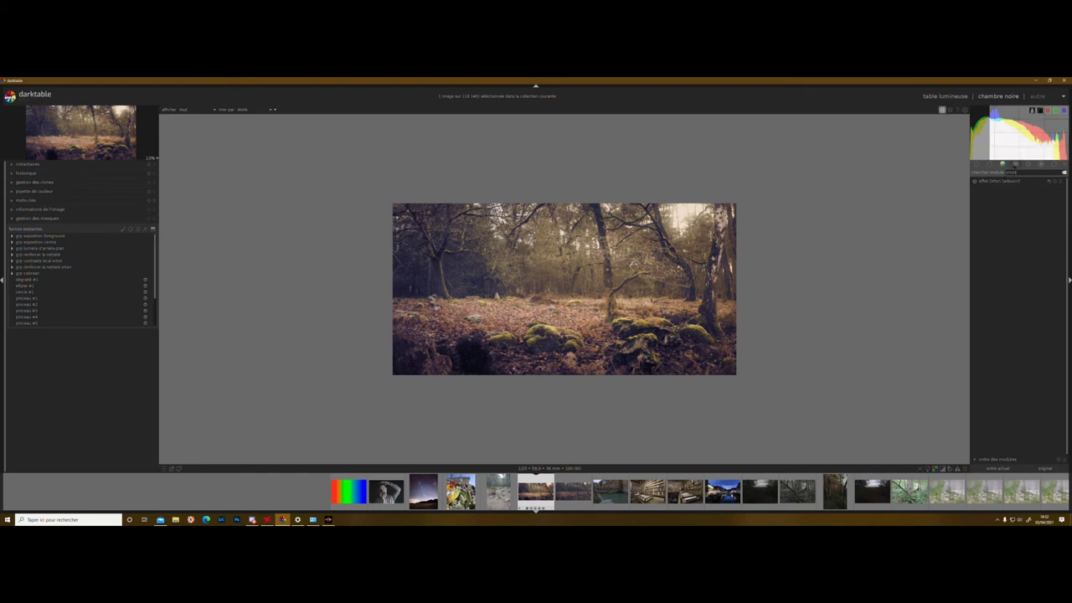
{"action": "left_click", "coordinate": [1006, 181]}
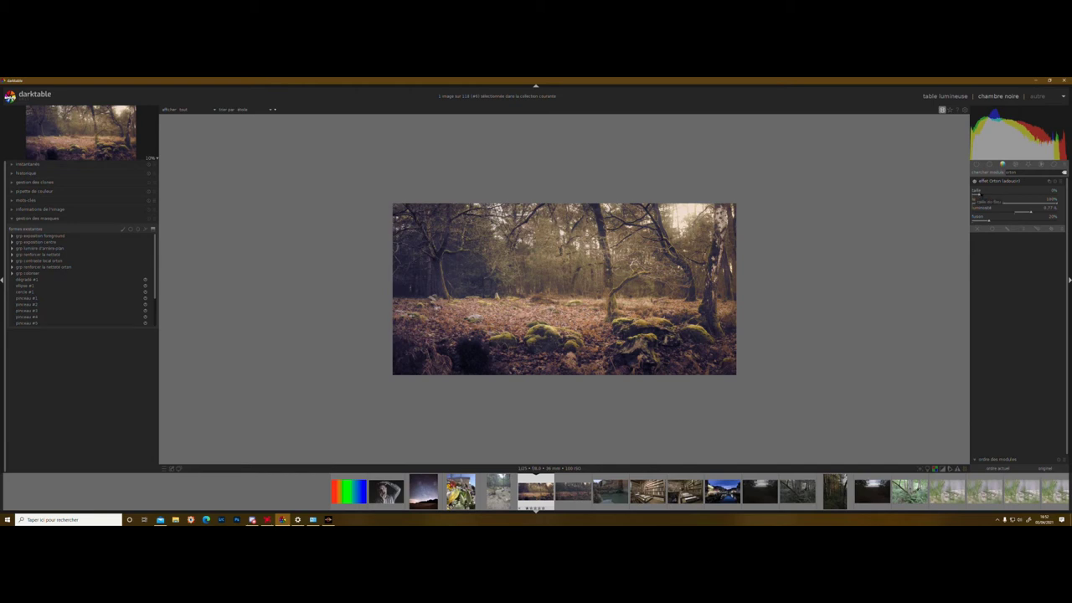
{"action": "right_click", "coordinate": [974, 192]}
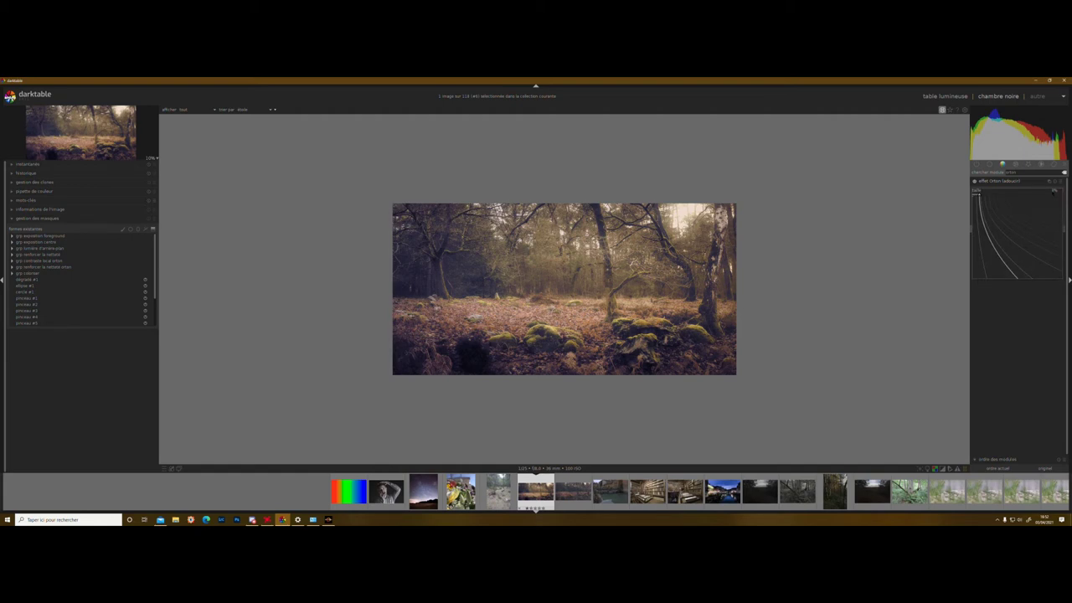
{"action": "type", "text": "2"}
{"action": "key", "text": "Return"}
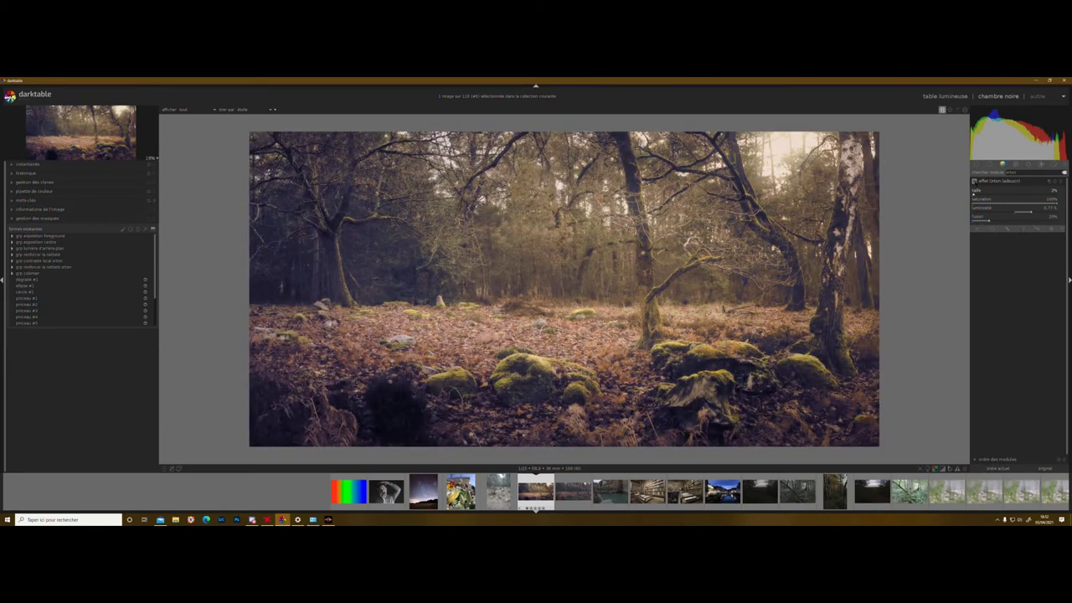
{"action": "left_click", "coordinate": [974, 180]}
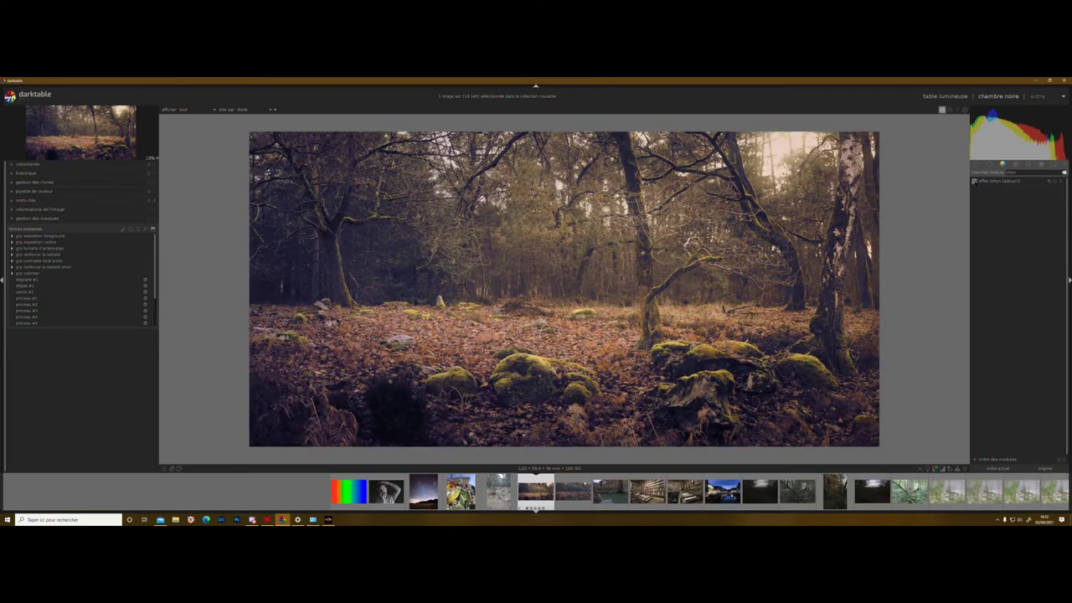
{"action": "left_click", "coordinate": [973, 181]}
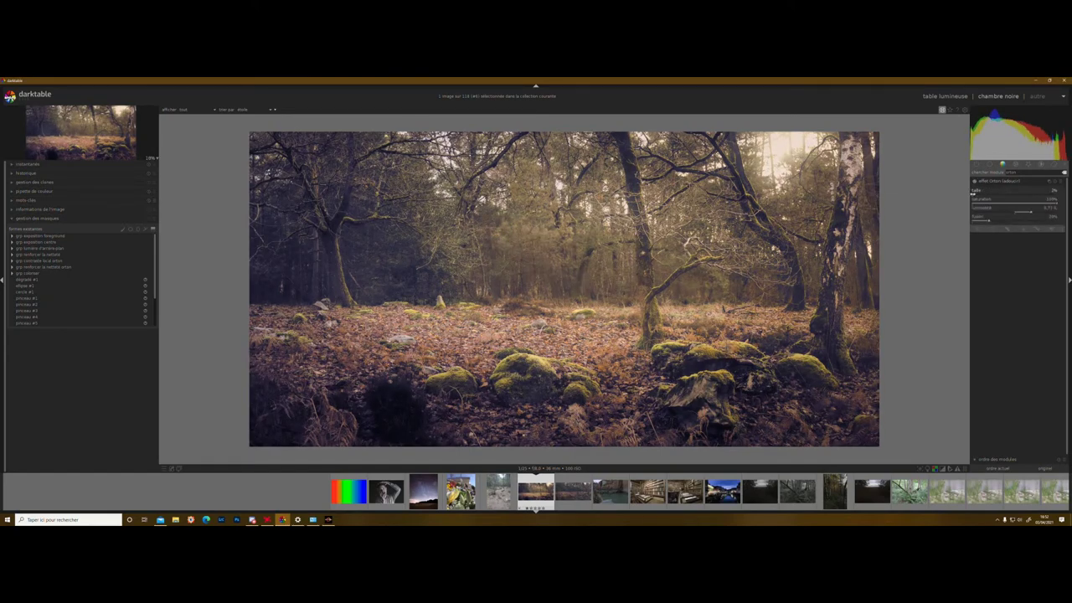
Set the Orton effect's taille to 3% and compare the photo without and with it.
{"action": "right_click", "coordinate": [973, 191]}
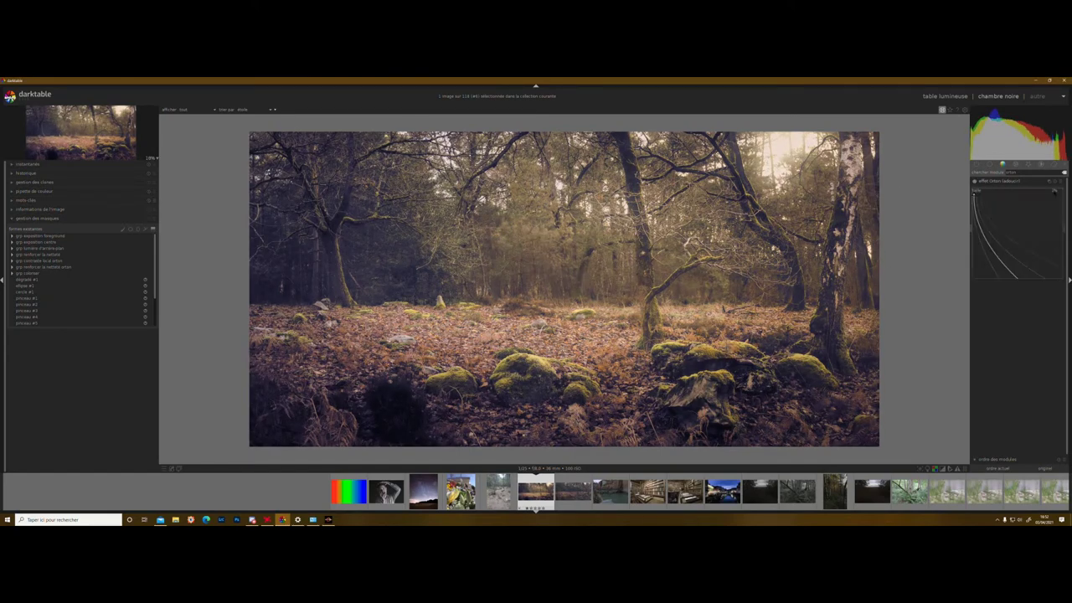
{"action": "type", "text": "3"}
{"action": "key", "text": "Return"}
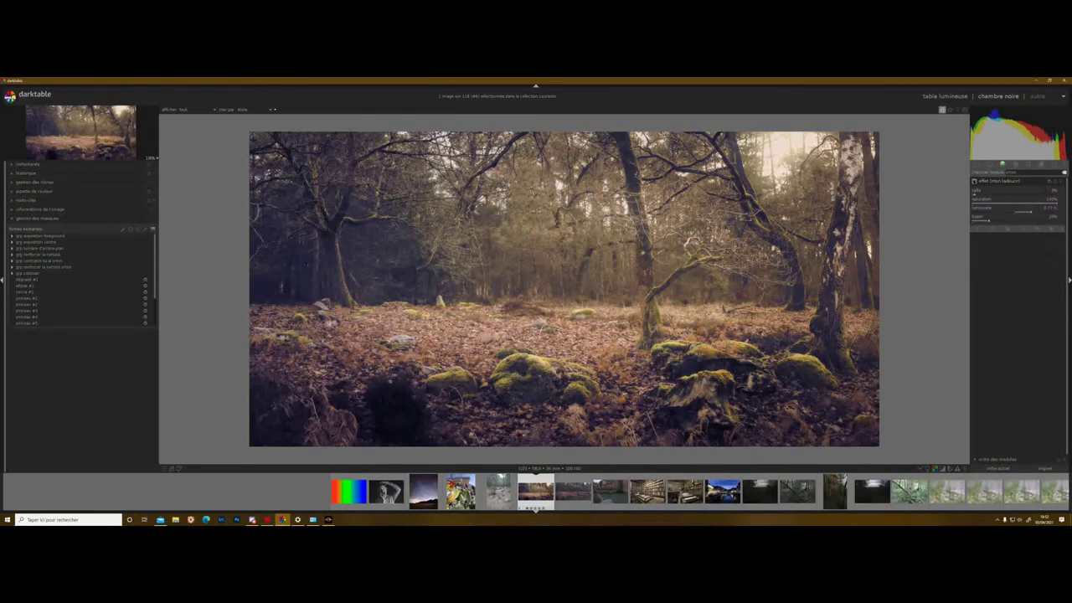
{"action": "left_click", "coordinate": [973, 180]}
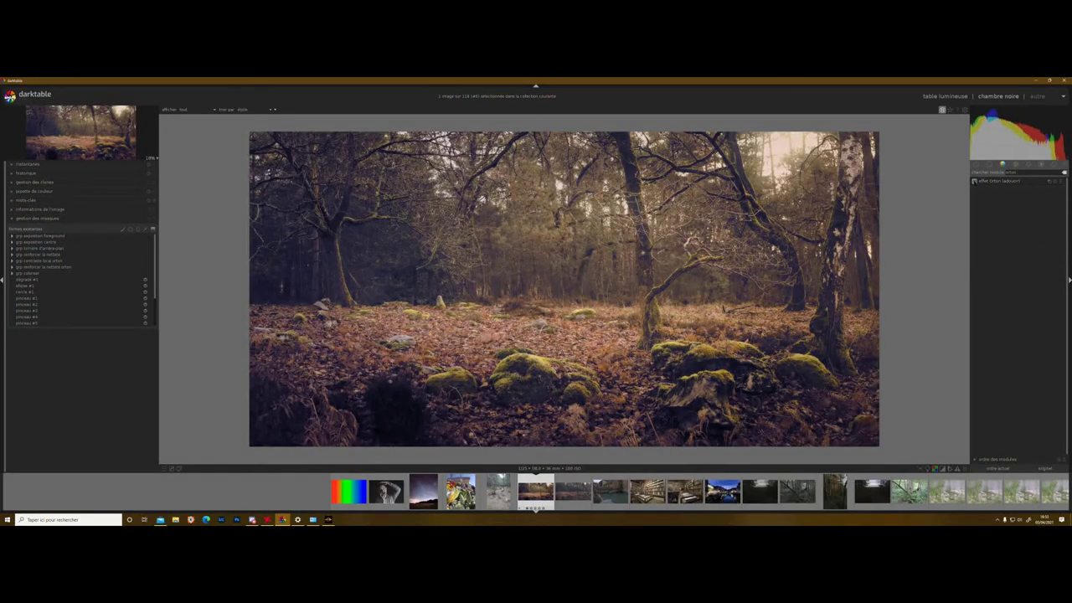
{"action": "left_click", "coordinate": [973, 181]}
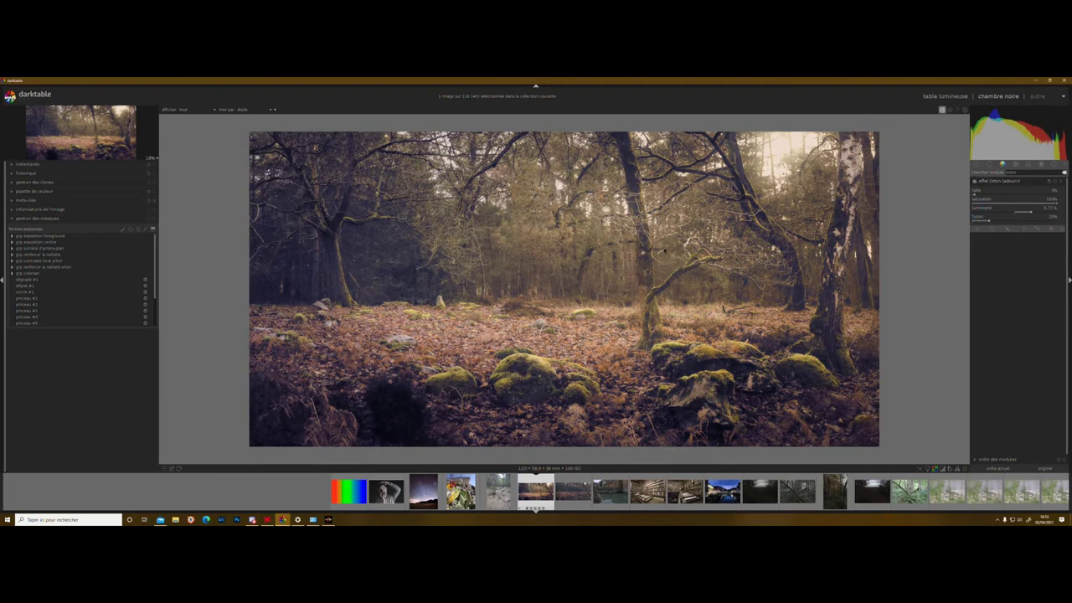
{"action": "scroll", "coordinate": [663, 252], "scroll_direction": "down", "scroll_amount": 1}
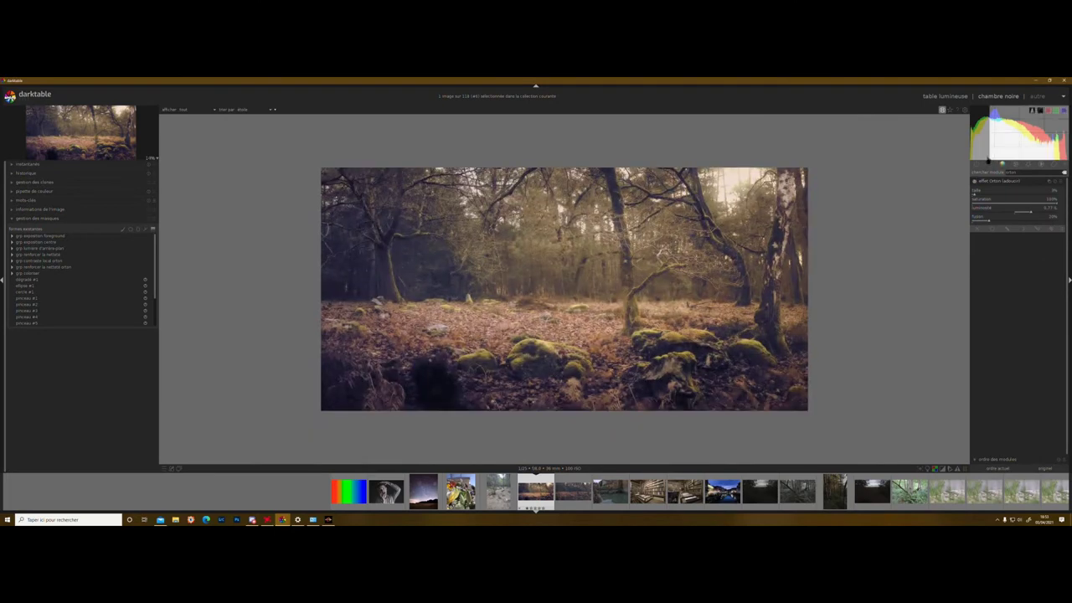
Add a new instance of the exposition module and give it its own name.
{"action": "left_click", "coordinate": [990, 165]}
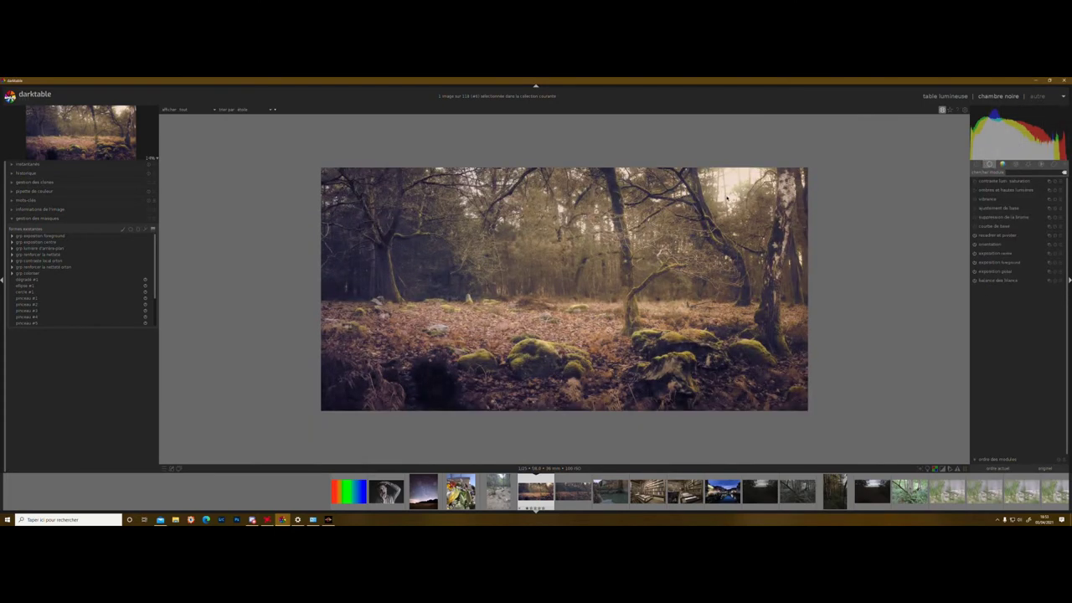
{"action": "left_click", "coordinate": [1048, 253]}
{"action": "left_click", "coordinate": [1035, 262]}
{"action": "left_click", "coordinate": [1047, 254]}
{"action": "left_click", "coordinate": [1032, 287]}
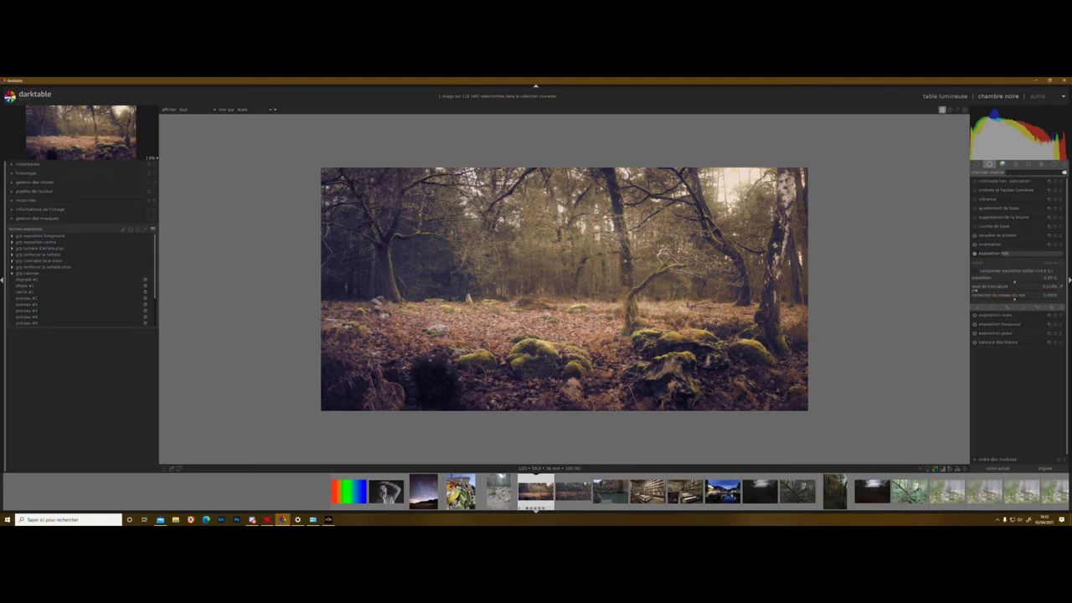
{"action": "key", "text": "Return"}
Place a drawn ellipse mask over the trees in the photo's right half for the new exposition instance.
{"action": "left_click", "coordinate": [1008, 307]}
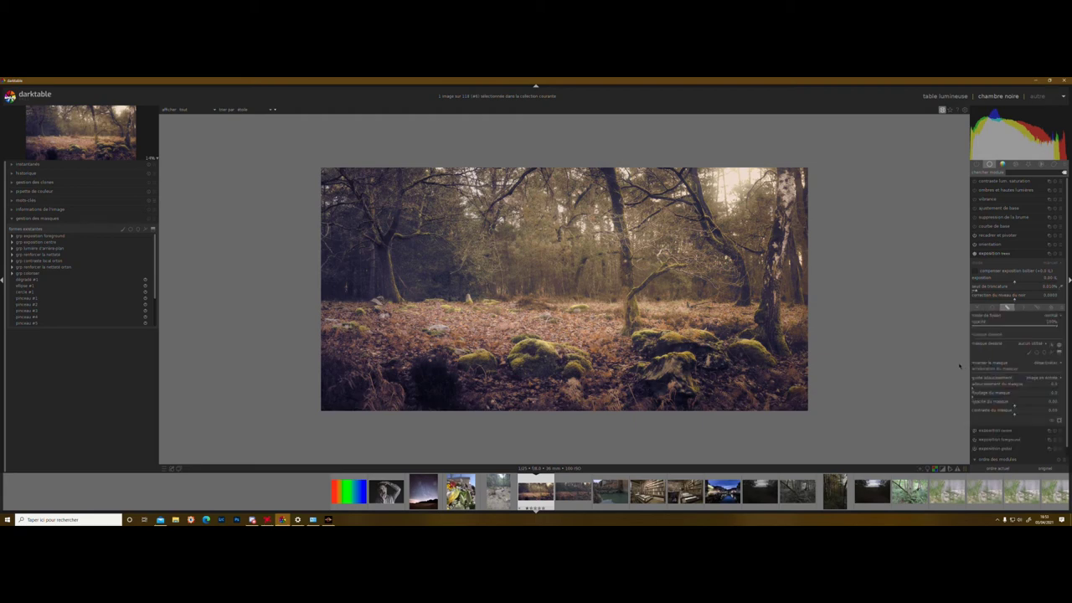
{"action": "left_click", "coordinate": [1044, 352]}
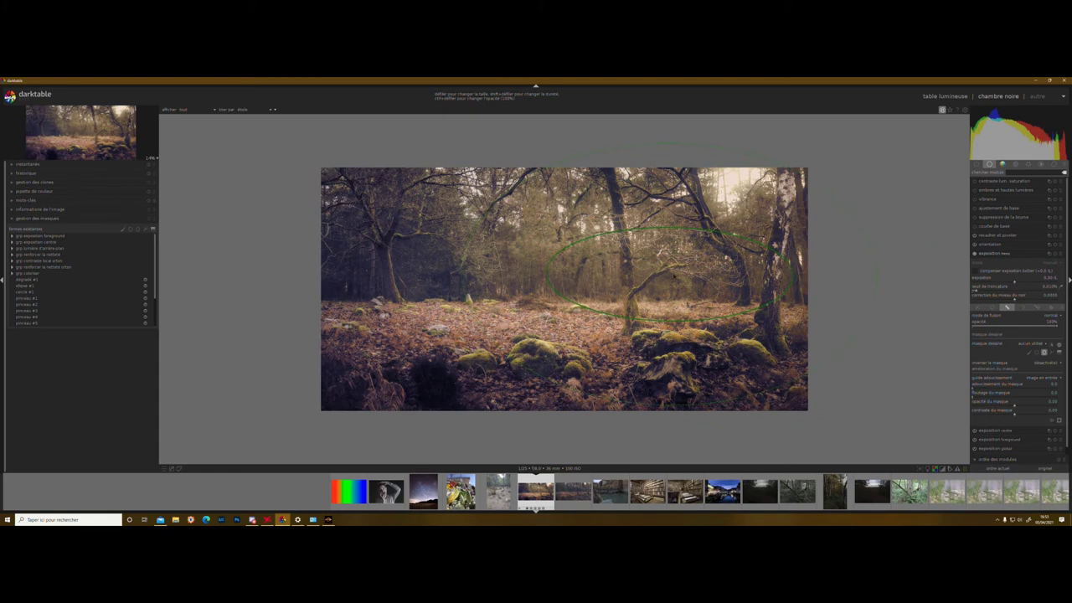
{"action": "left_click", "coordinate": [665, 272]}
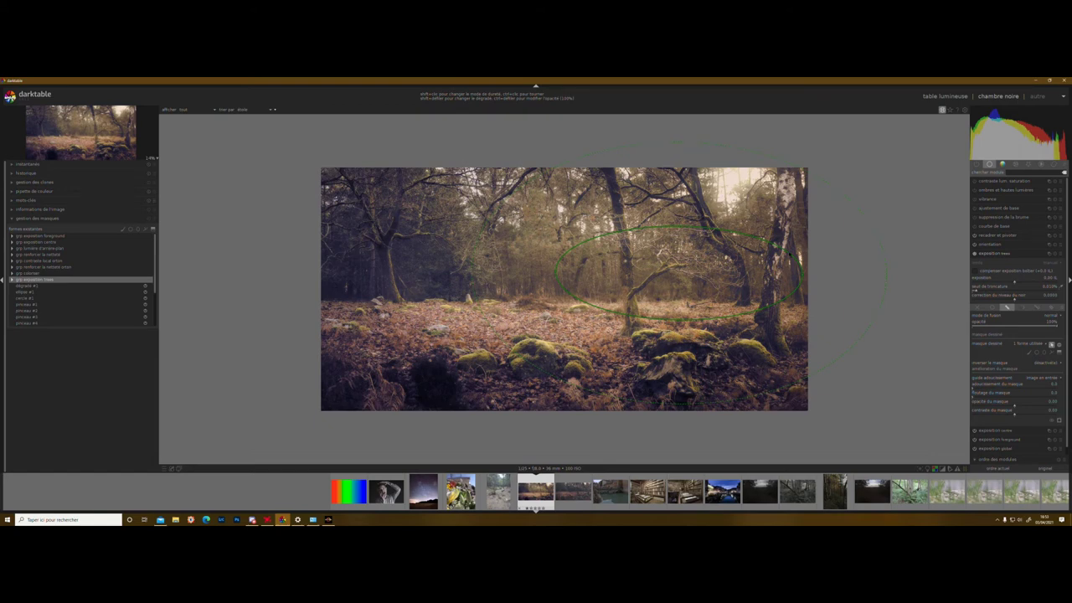
Rotate the ellipse mask upright, then reposition and resize it around the curved tree beside the birch.
{"action": "left_click_drag", "start_coordinate": [789, 254], "coordinate": [691, 332]}
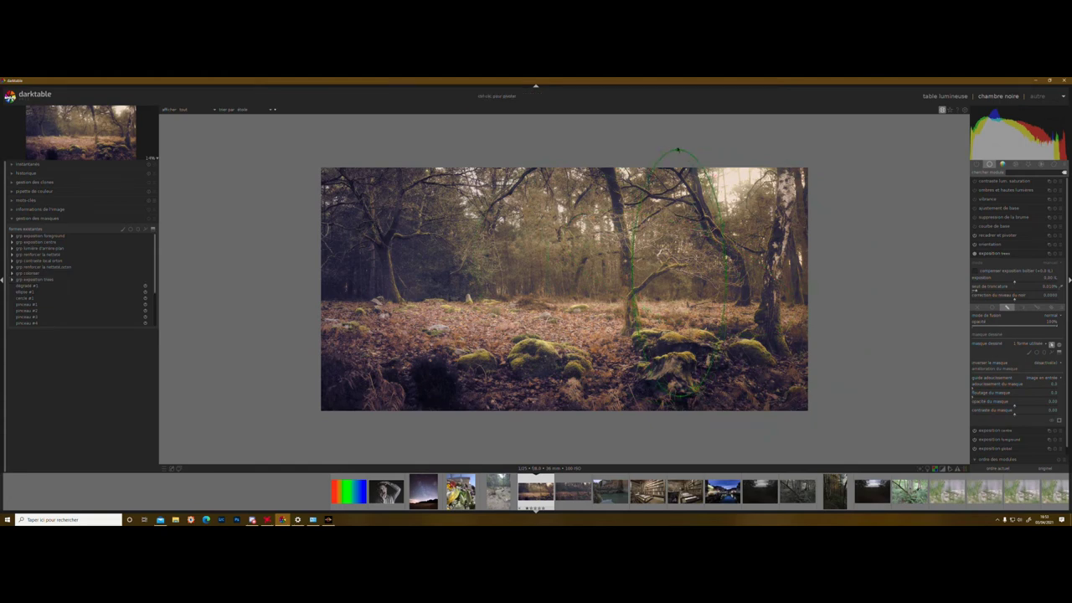
{"action": "left_click_drag", "start_coordinate": [678, 150], "coordinate": [681, 180]}
{"action": "left_click_drag", "start_coordinate": [724, 274], "coordinate": [733, 272]}
{"action": "scroll", "coordinate": [694, 268], "scroll_direction": "up", "scroll_amount": 4}
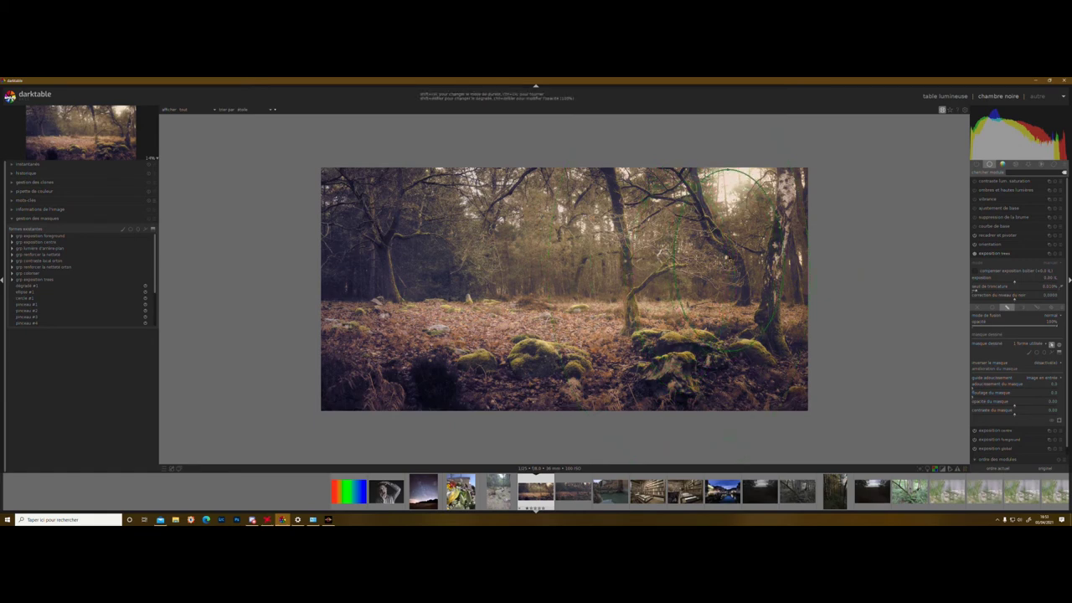
{"action": "scroll", "coordinate": [717, 264], "scroll_direction": "up", "scroll_amount": 1}
{"action": "scroll", "coordinate": [715, 264], "scroll_direction": "up", "scroll_amount": 1}
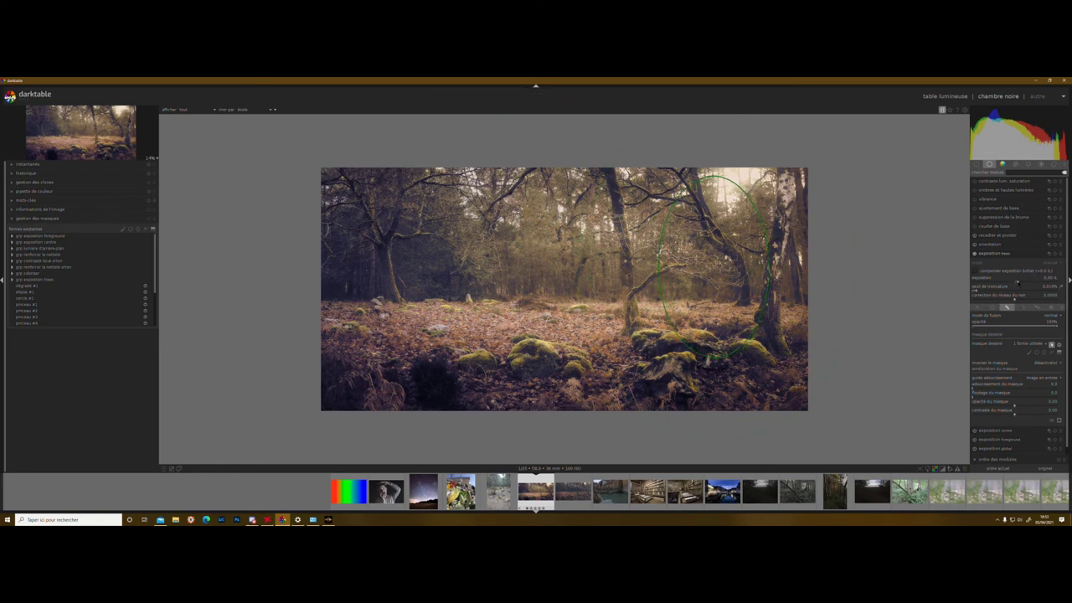
Raise the exposition slightly inside the ellipse mask and increase the correction du niveau du noir a little.
{"action": "left_click", "coordinate": [1020, 282]}
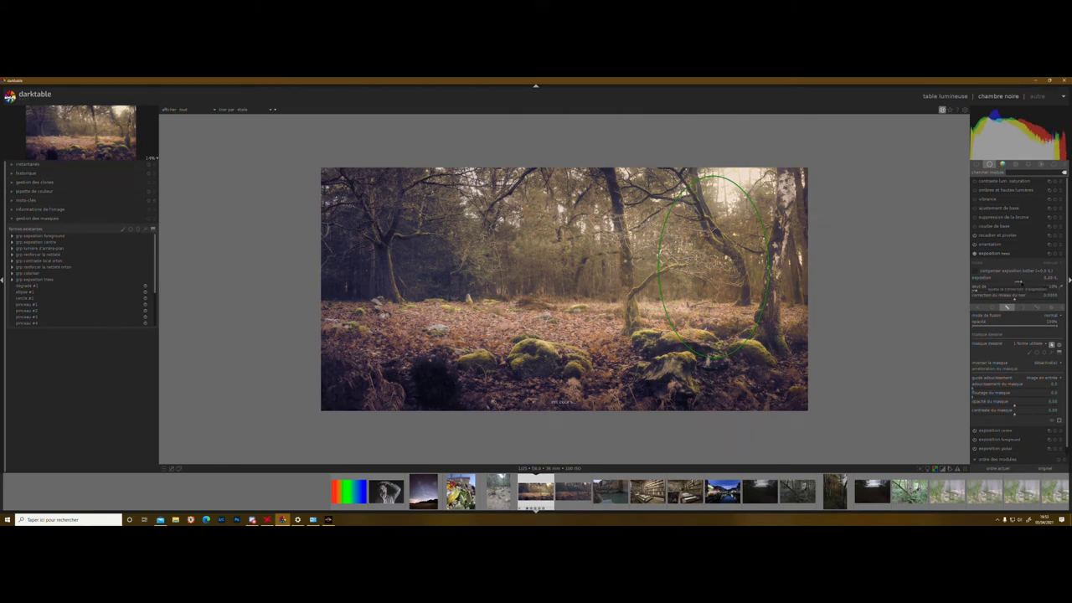
{"action": "scroll", "coordinate": [1018, 282], "scroll_direction": "up", "scroll_amount": 2}
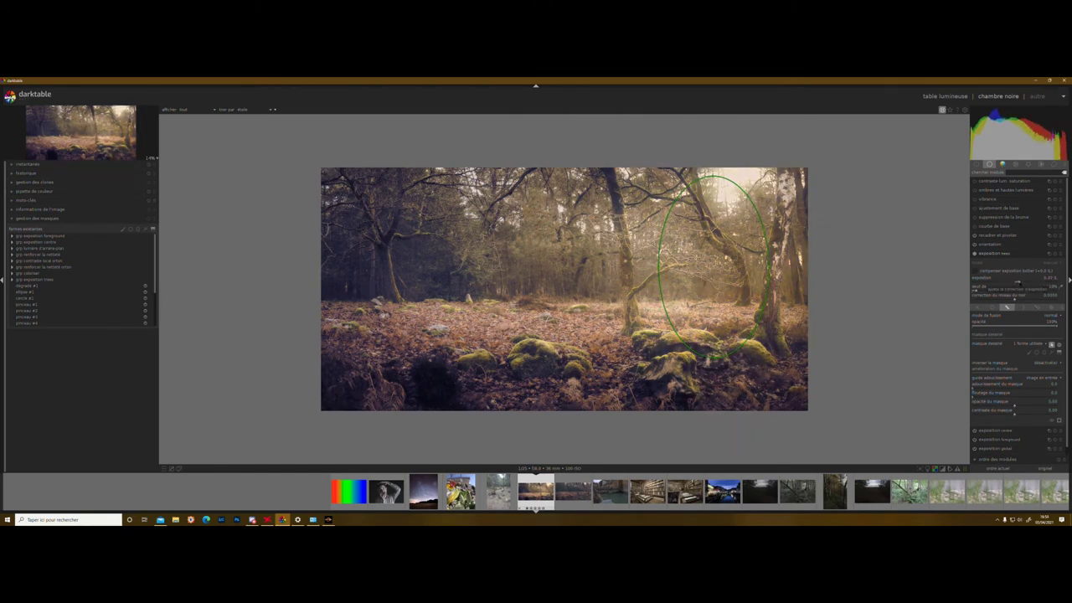
{"action": "scroll", "coordinate": [1017, 282], "scroll_direction": "up", "scroll_amount": 1}
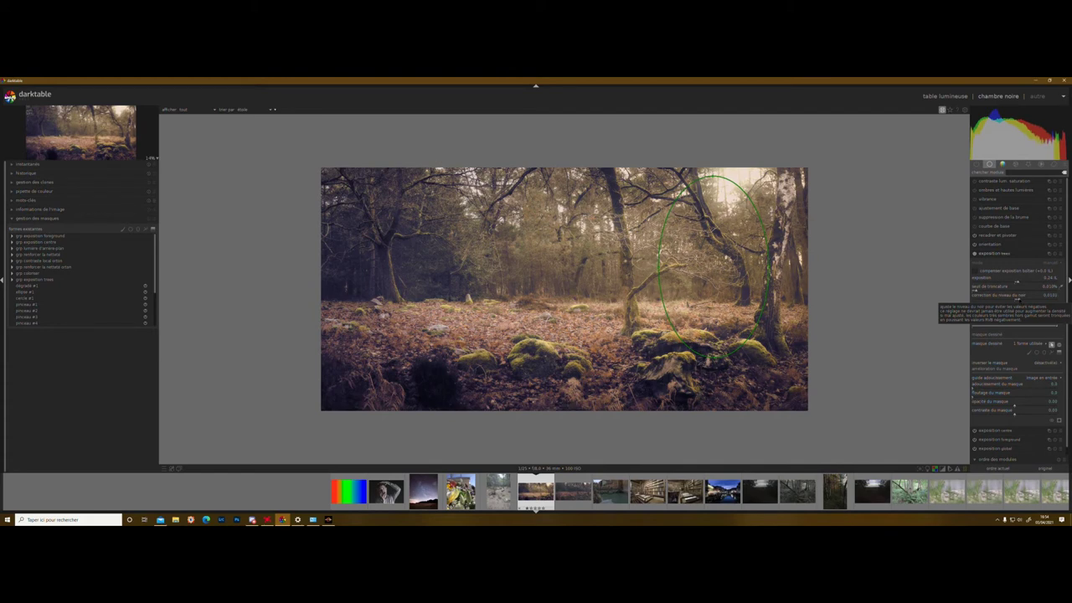
Widen and shift the ellipse mask to include the birch trunk, and raise the masked exposition further.
{"action": "left_click_drag", "start_coordinate": [769, 267], "coordinate": [736, 248]}
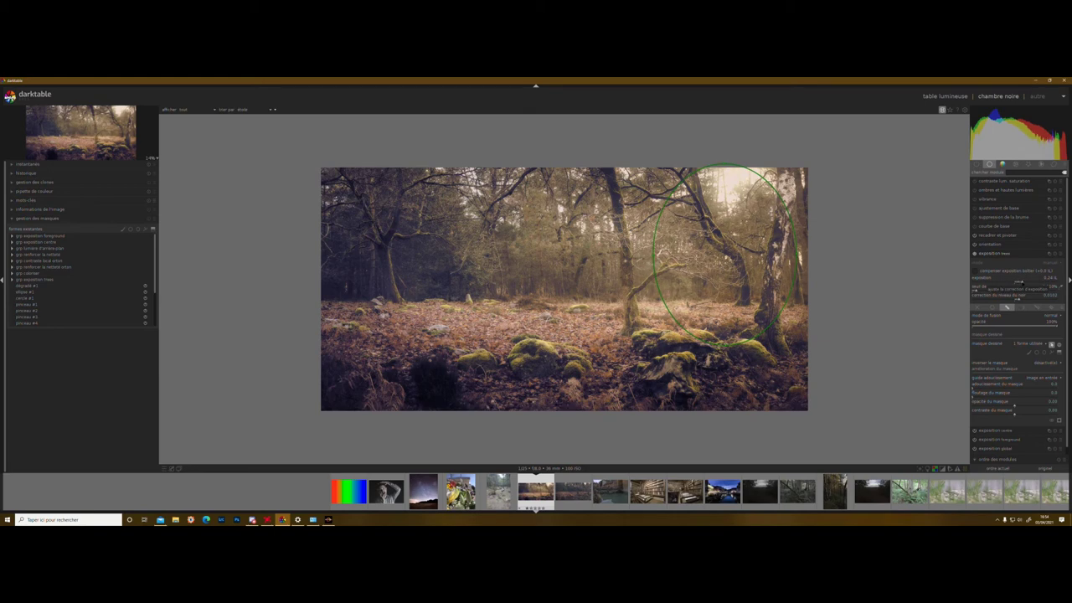
{"action": "scroll", "coordinate": [1025, 284], "scroll_direction": "up", "scroll_amount": 6}
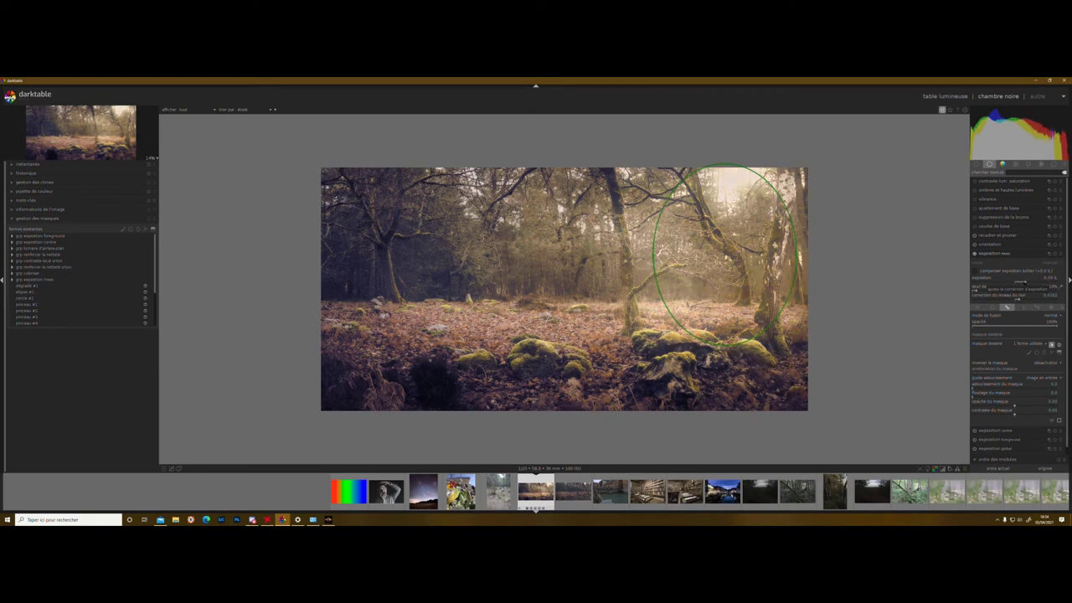
Fine-tune the exposition inside the ellipse mask around the birch and set it to 0.33.
{"action": "scroll", "coordinate": [1019, 283], "scroll_direction": "up", "scroll_amount": 1}
{"action": "scroll", "coordinate": [1019, 283], "scroll_direction": "down", "scroll_amount": 1}
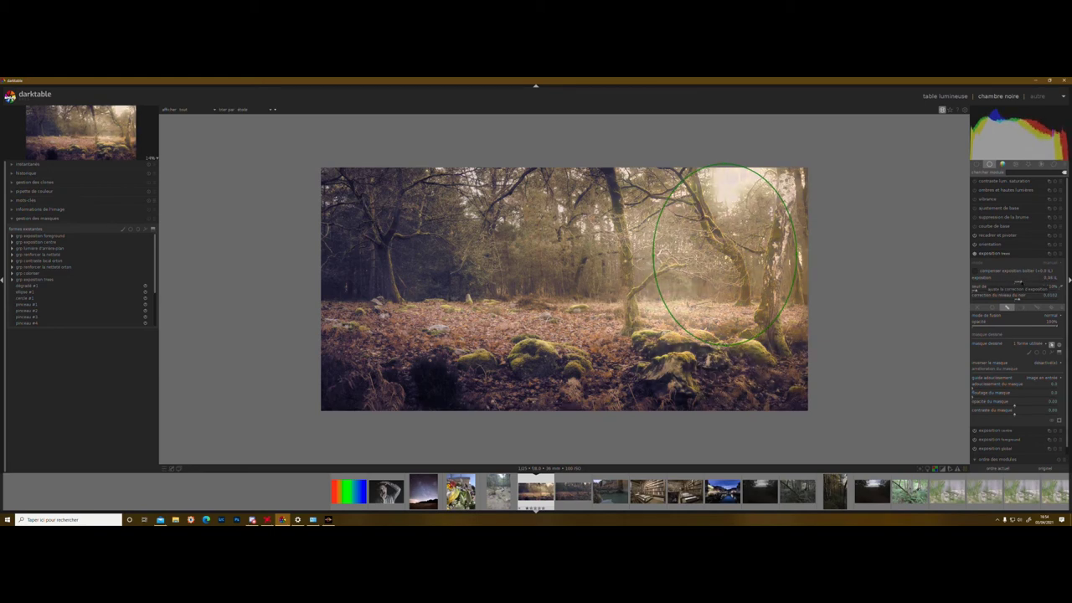
{"action": "scroll", "coordinate": [1019, 283], "scroll_direction": "down", "scroll_amount": 1}
{"action": "scroll", "coordinate": [1019, 283], "scroll_direction": "down", "scroll_amount": 1}
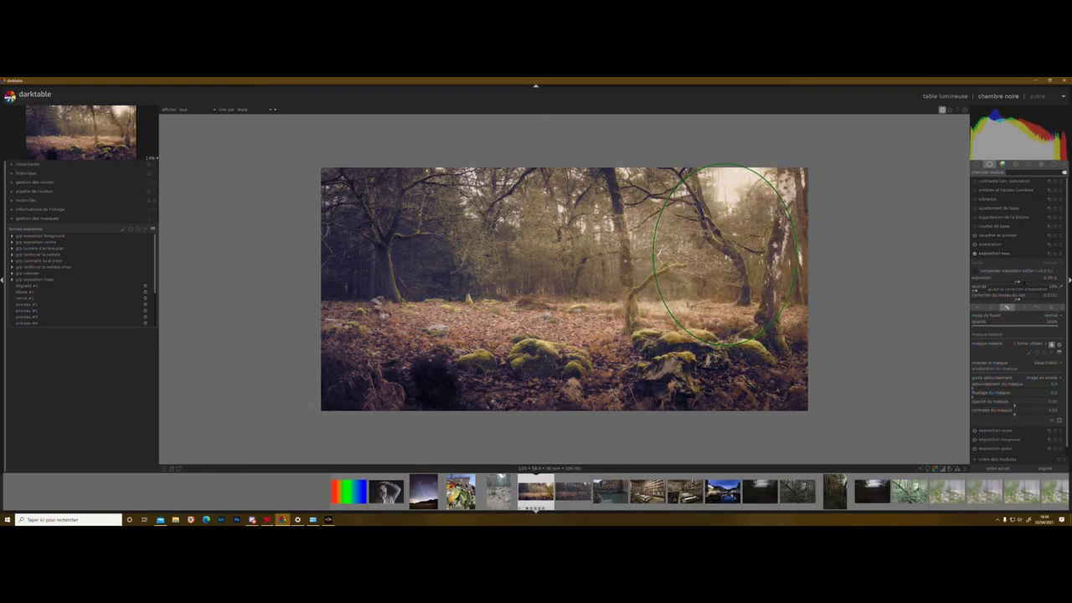
{"action": "right_click", "coordinate": [1019, 283]}
{"action": "type", "text": "0.33"}
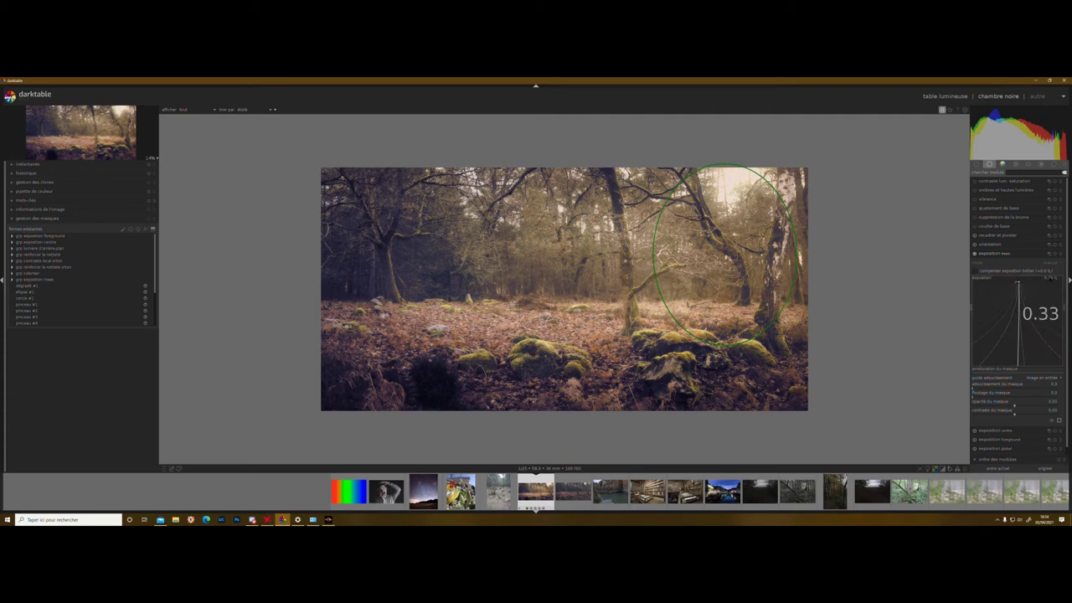
{"action": "key", "text": "Return"}
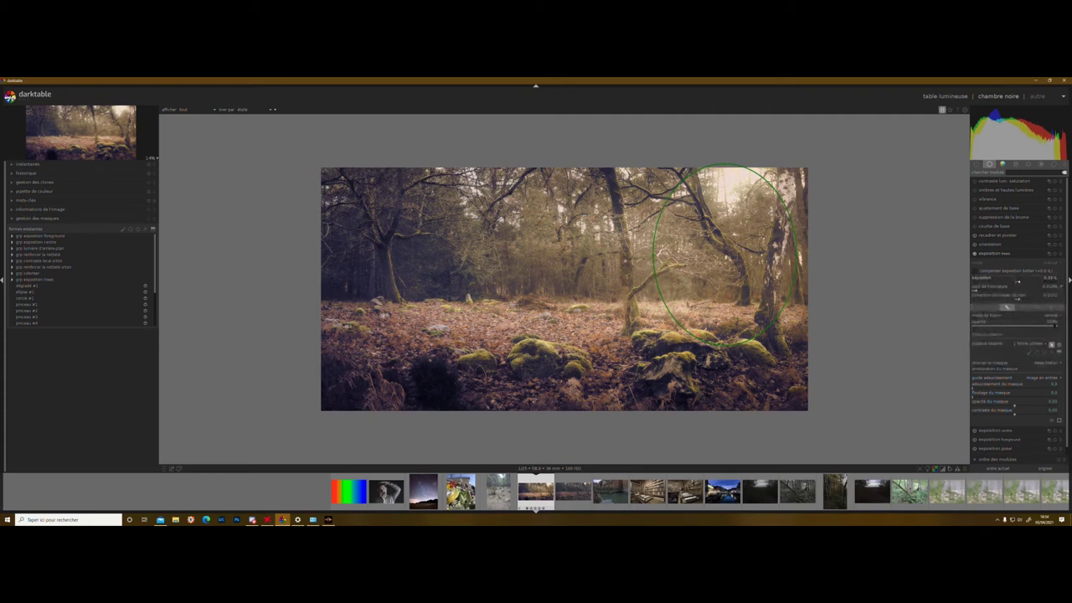
Set the correction du niveau du noir of the ellipse-masked exposition to 0.015 and collapse the module.
{"action": "right_click", "coordinate": [1050, 297]}
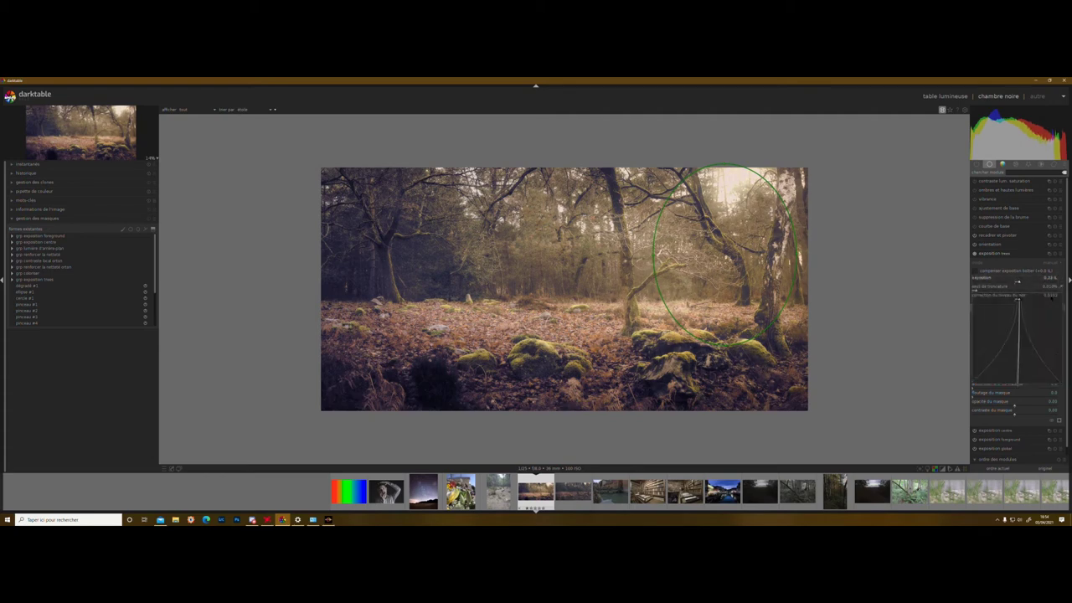
{"action": "type", "text": "0.015"}
{"action": "key", "text": "Return"}
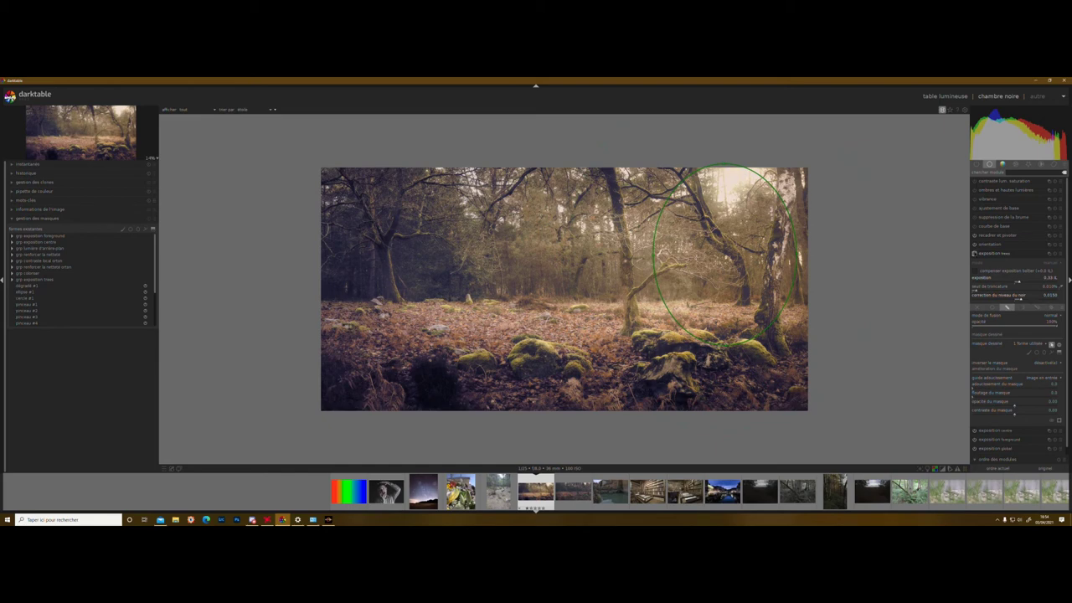
{"action": "left_click", "coordinate": [995, 253]}
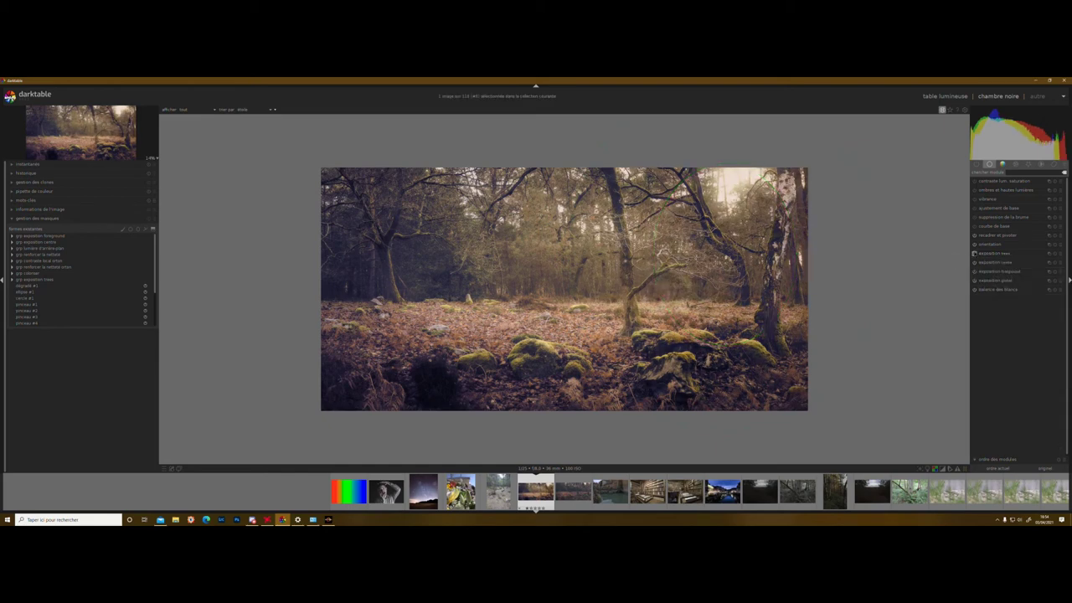
Create a new exposition instance and give it a combined drawn and parametric mask.
{"action": "left_click", "coordinate": [995, 253]}
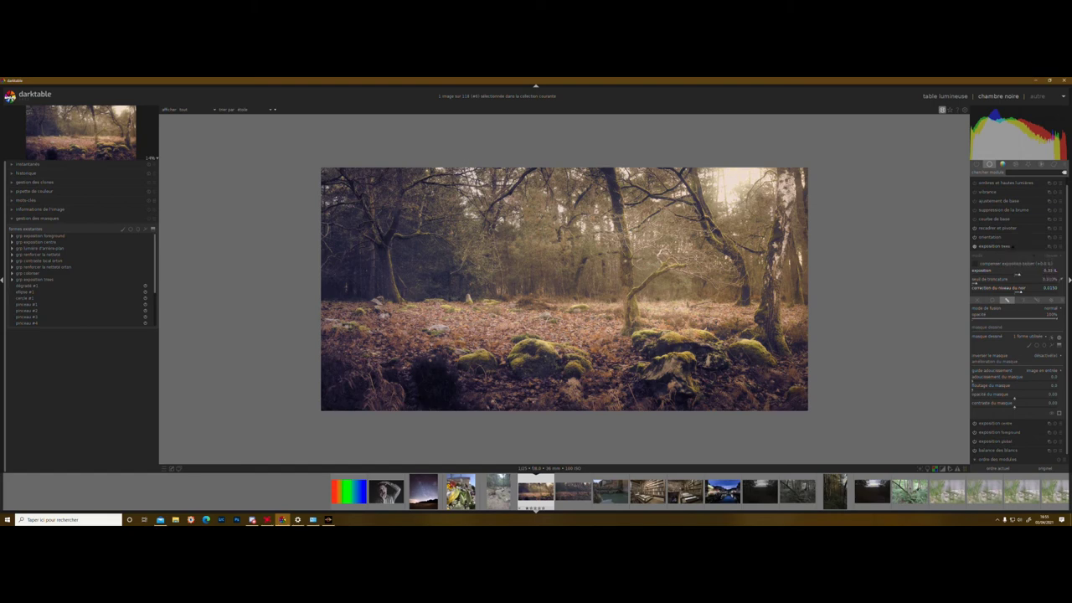
{"action": "left_click", "coordinate": [976, 299]}
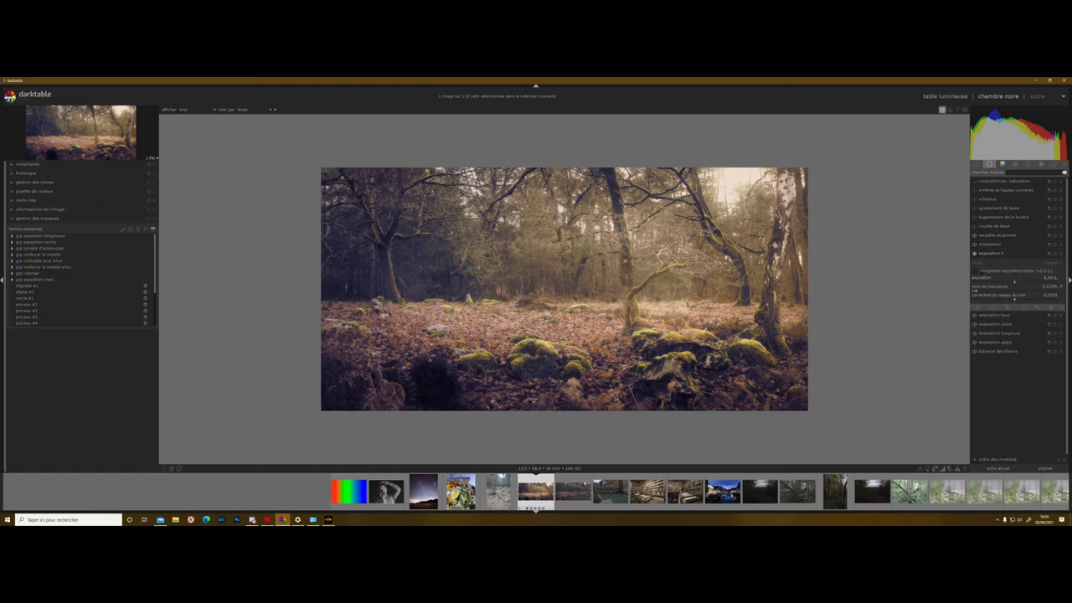
{"action": "left_click", "coordinate": [1006, 307]}
{"action": "left_click", "coordinate": [1036, 307]}
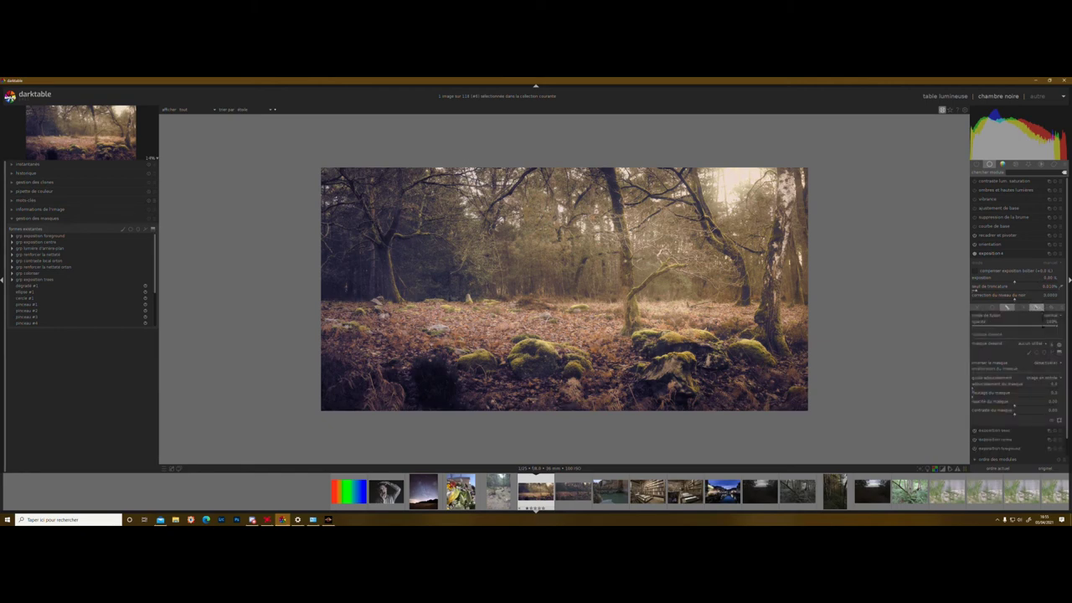
{"action": "left_click", "coordinate": [1051, 308]}
Place an ellipse mask over the photo's dark lower-left foreground, then widen and flatten it around the dark bushes.
{"action": "left_click", "coordinate": [1037, 353]}
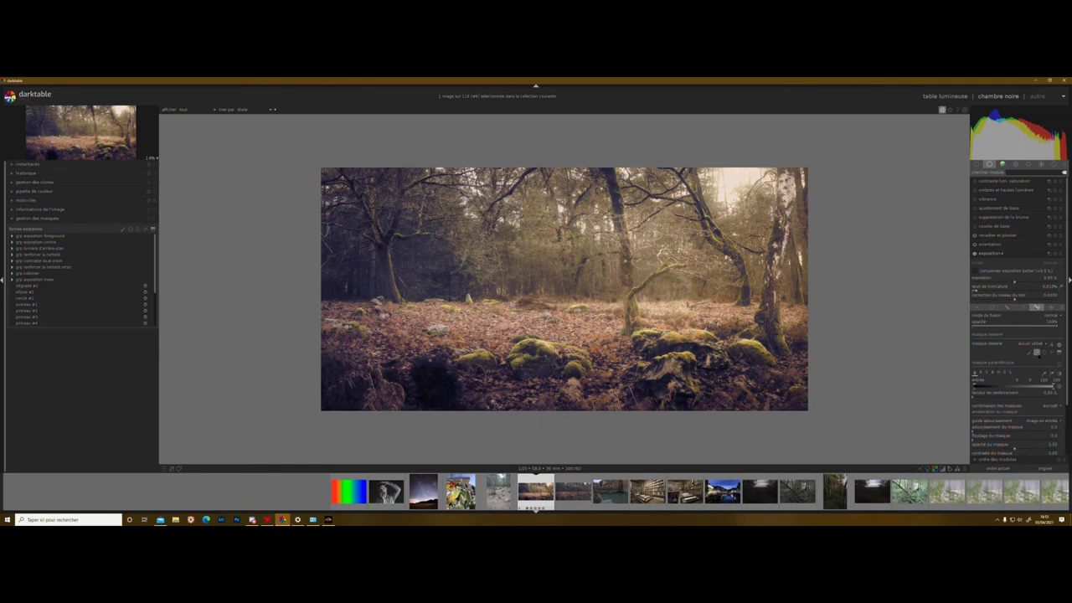
{"action": "scroll", "coordinate": [433, 385], "scroll_direction": "down", "scroll_amount": 8}
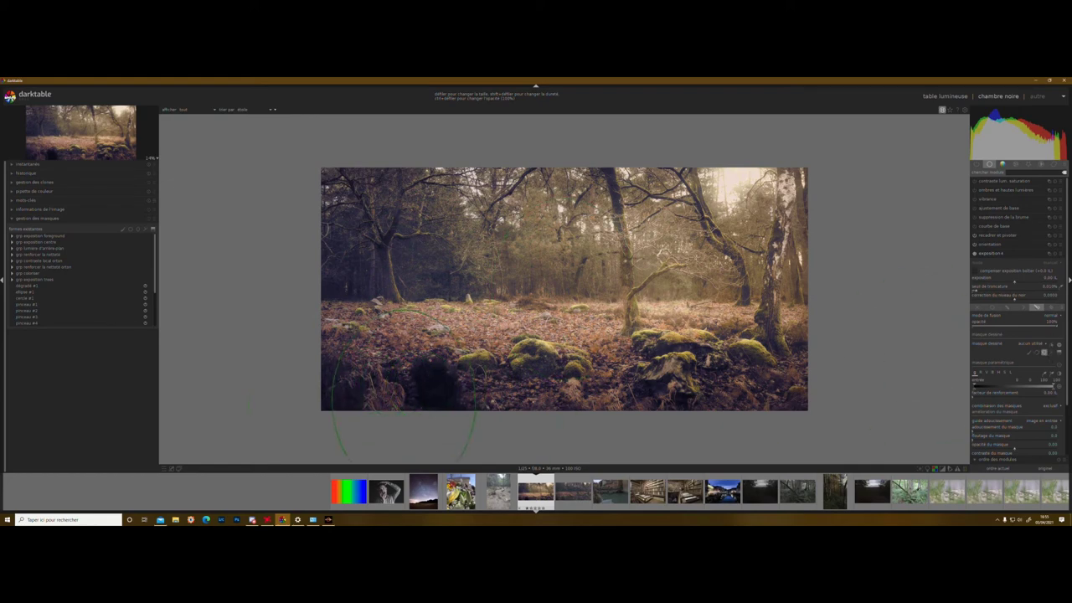
{"action": "scroll", "coordinate": [401, 377], "scroll_direction": "down", "scroll_amount": 1, "text": "ctrl"}
{"action": "left_click", "coordinate": [395, 370]}
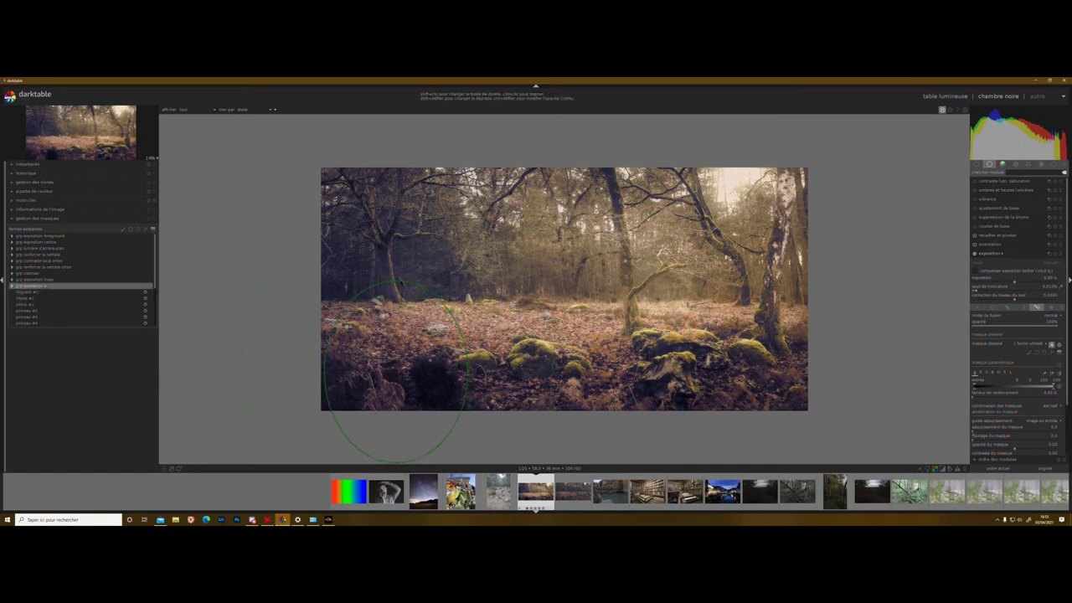
{"action": "left_click_drag", "start_coordinate": [401, 283], "coordinate": [487, 364], "text": "ctrl"}
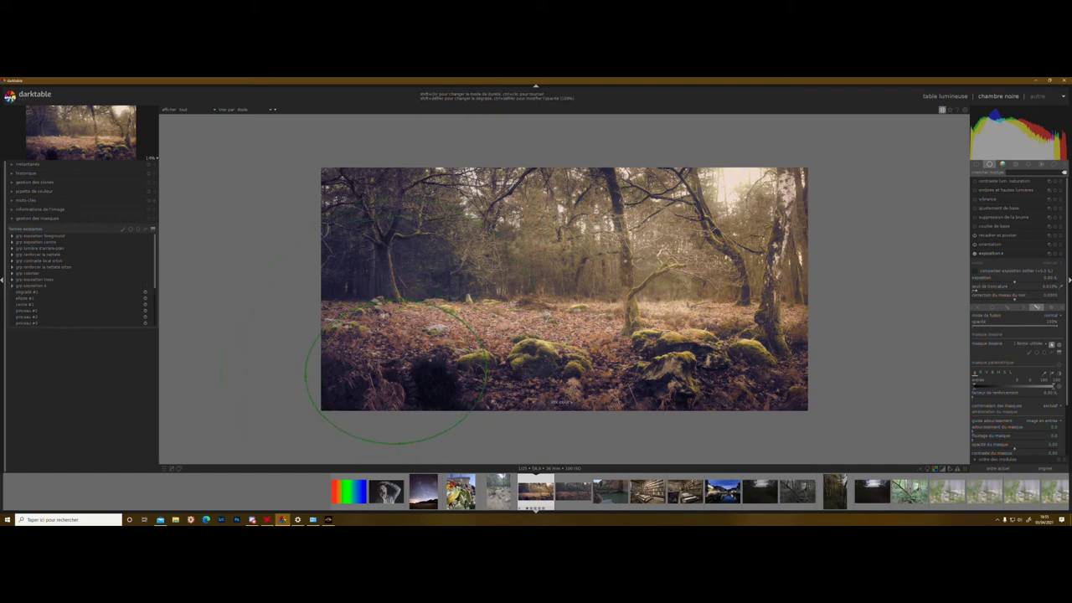
{"action": "left_click_drag", "start_coordinate": [393, 302], "coordinate": [394, 339]}
{"action": "left_click_drag", "start_coordinate": [486, 368], "coordinate": [487, 374], "text": "ctrl"}
{"action": "scroll", "coordinate": [392, 381], "scroll_direction": "up", "scroll_amount": 2}
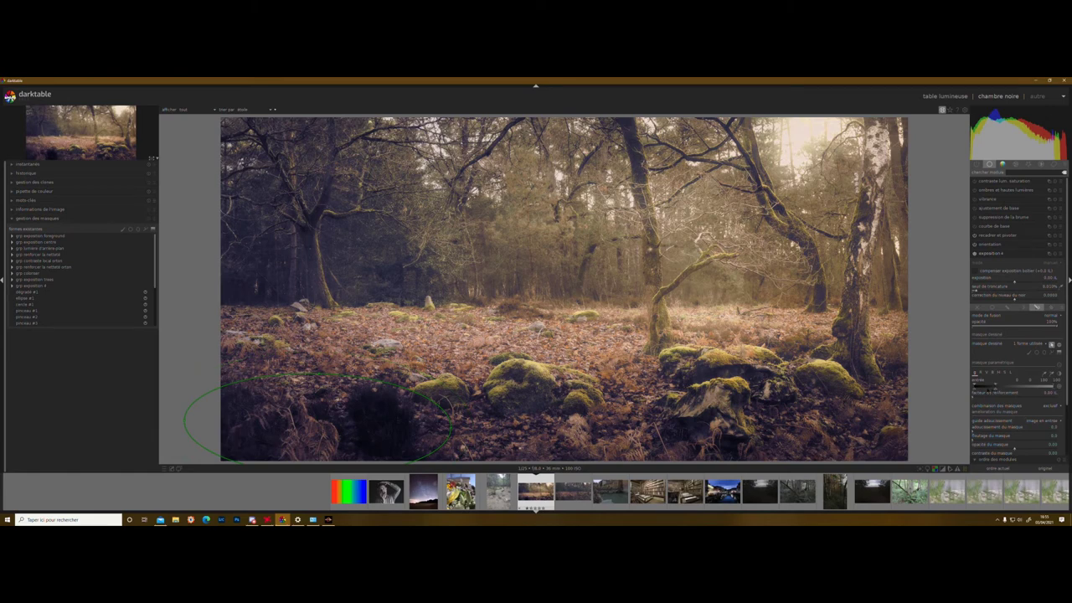
Limit the parametric mask's entrée range to the darkest tones and raise the foreground exposition slightly.
{"action": "left_click_drag", "start_coordinate": [989, 389], "coordinate": [984, 388]}
{"action": "left_click_drag", "start_coordinate": [1014, 283], "coordinate": [1016, 283]}
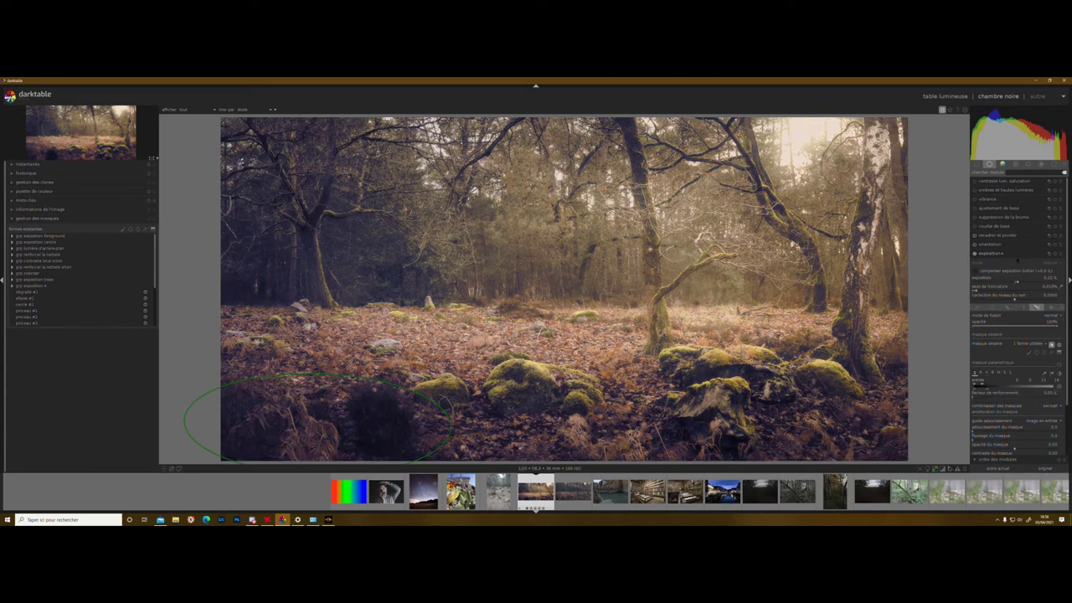
{"action": "left_click", "coordinate": [1013, 255]}
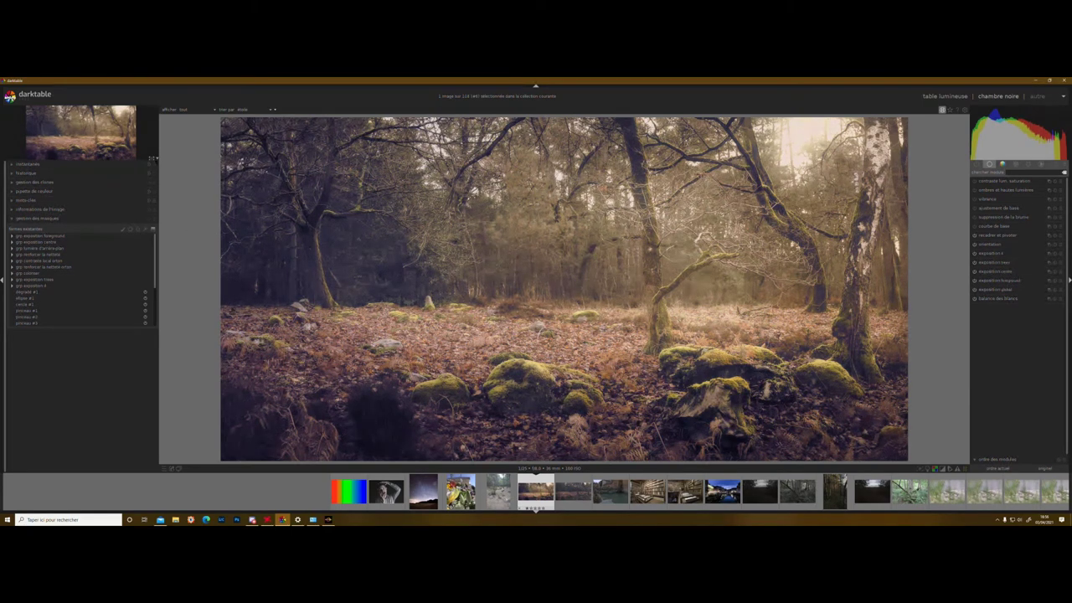
Find the courbe rvb module and lift the curve's black point slightly.
{"action": "left_click", "coordinate": [154, 158]}
{"action": "left_click", "coordinate": [167, 163]}
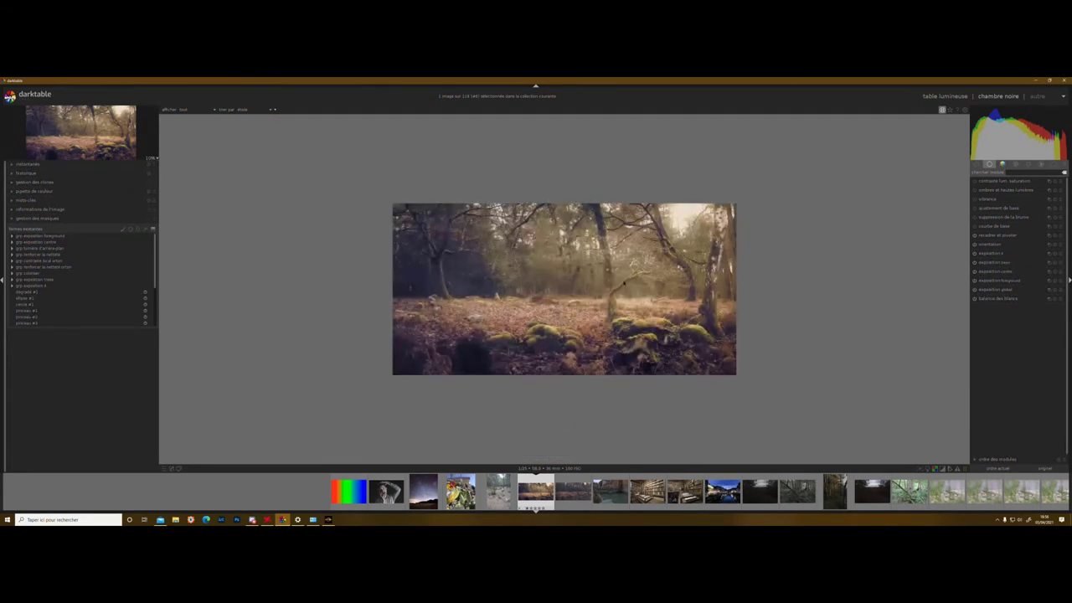
{"action": "scroll", "coordinate": [641, 287], "scroll_direction": "up", "scroll_amount": 1}
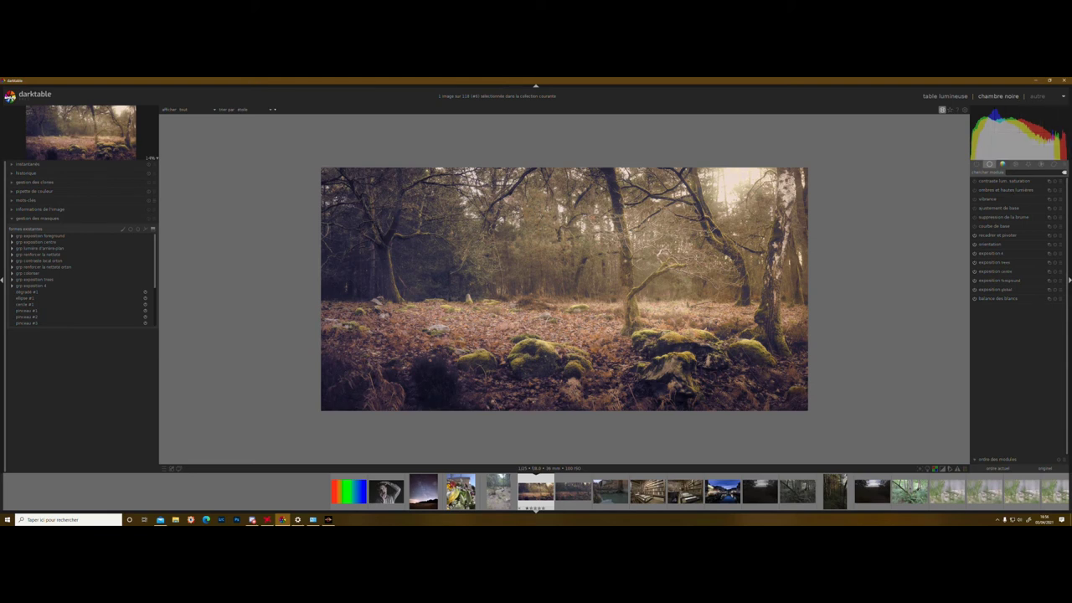
{"action": "type", "text": "courbe"}
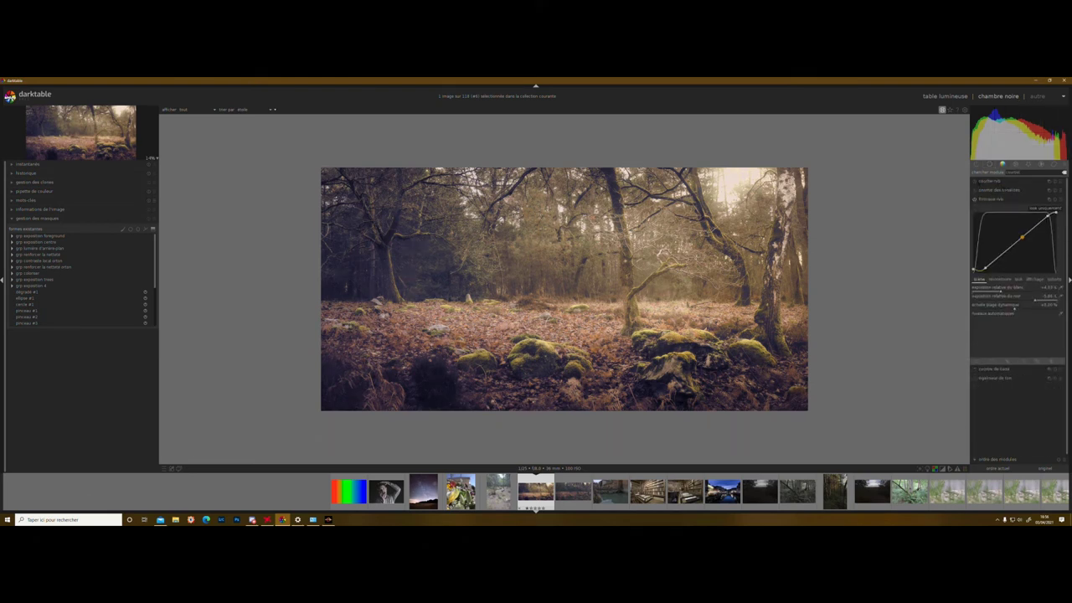
{"action": "left_click", "coordinate": [990, 181]}
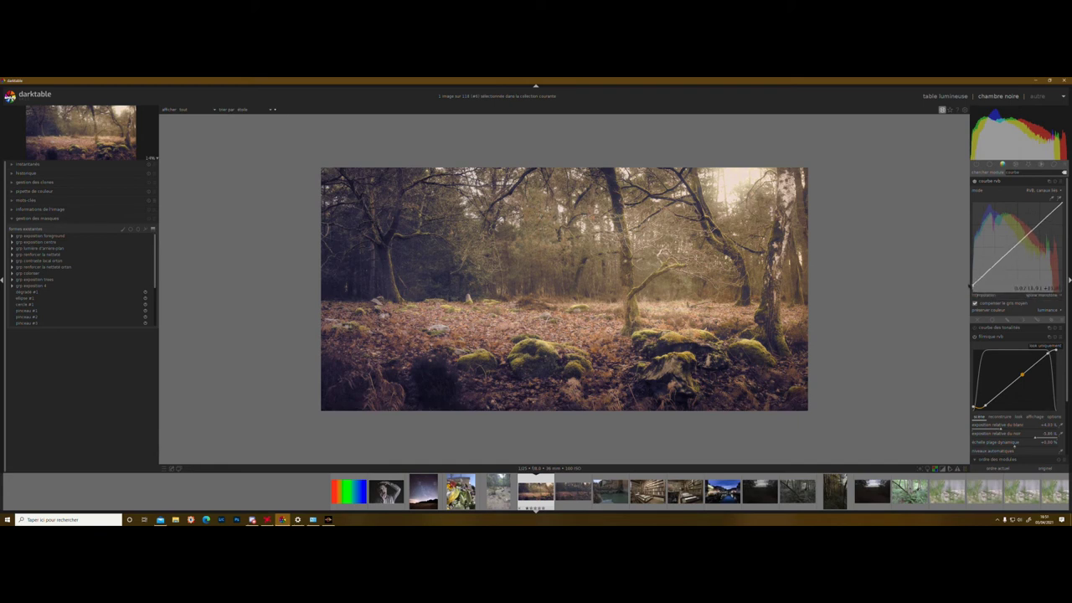
{"action": "left_click_drag", "start_coordinate": [968, 283], "coordinate": [968, 282]}
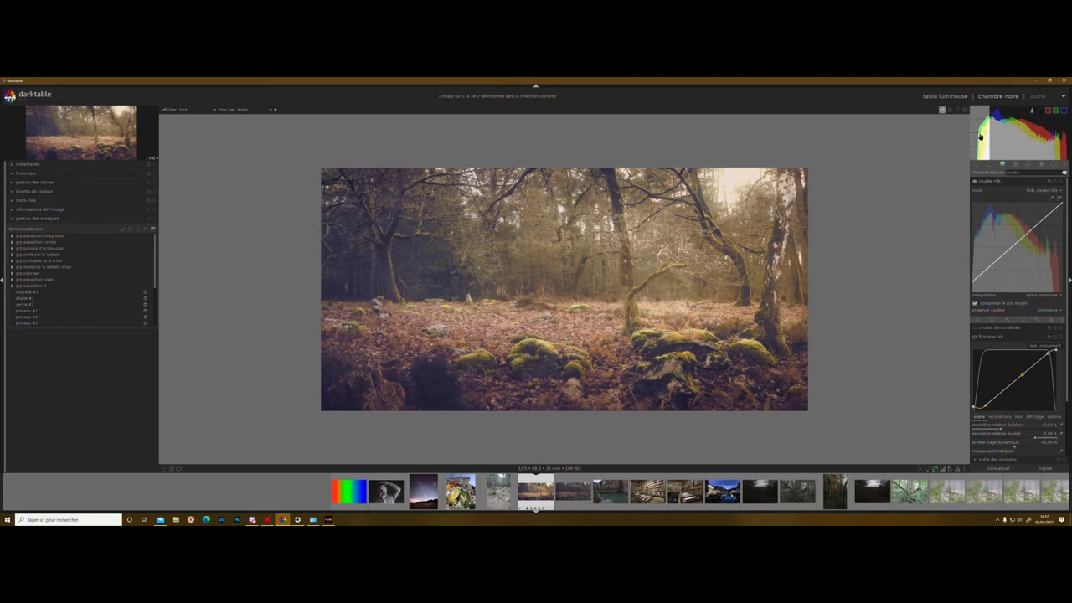
Add a shadow node near the base of the courbe rvb and lower it to deepen the dark tones.
{"action": "mouse_move", "coordinate": [980, 143]}
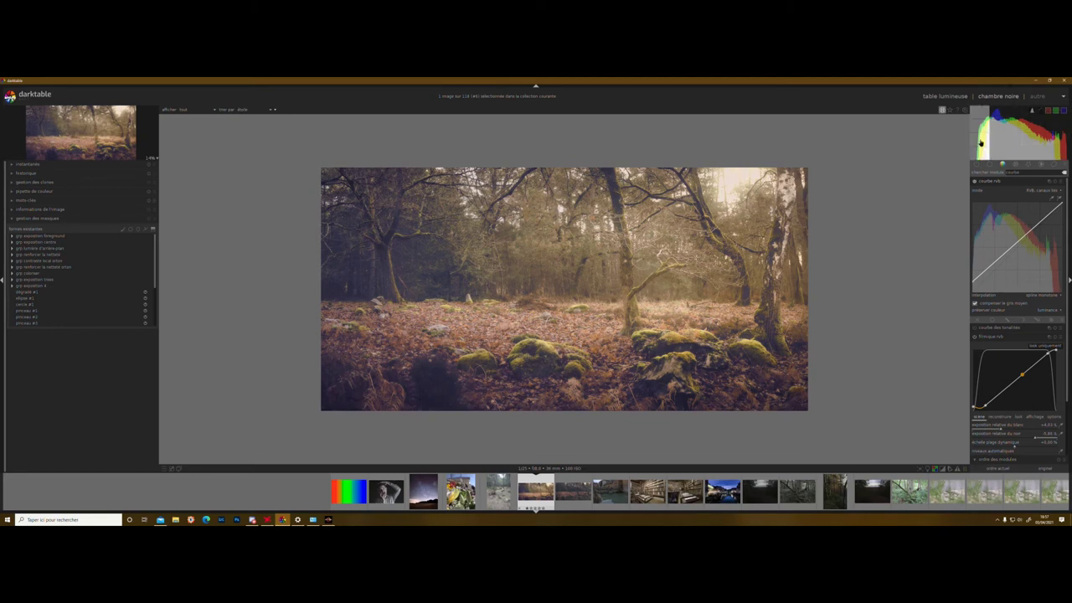
{"action": "left_click", "coordinate": [979, 281]}
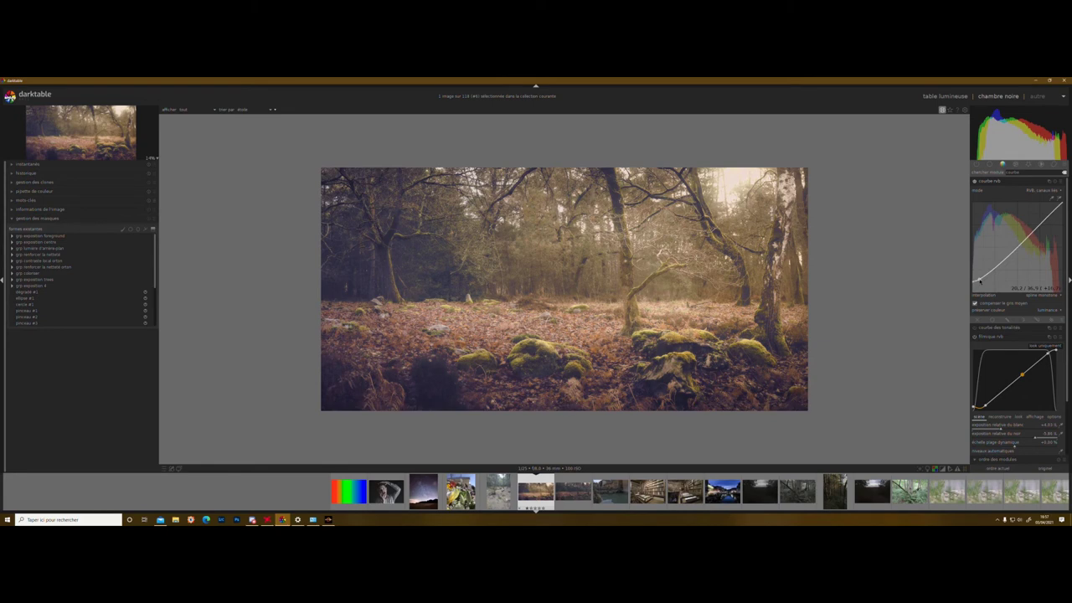
{"action": "left_click_drag", "start_coordinate": [978, 279], "coordinate": [981, 281]}
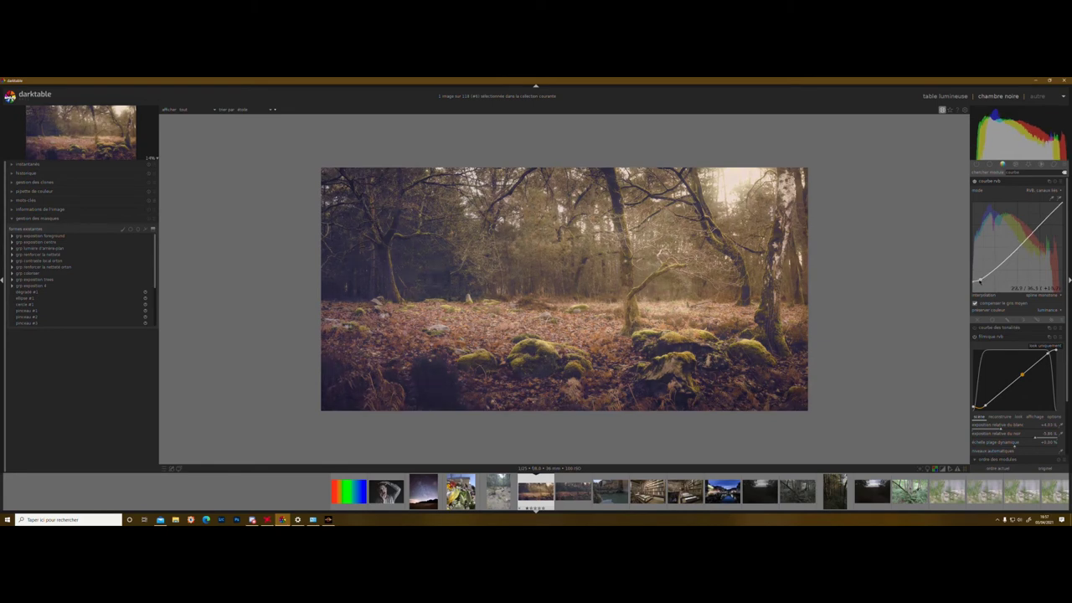
{"action": "left_click_drag", "start_coordinate": [979, 281], "coordinate": [978, 282]}
{"action": "left_click_drag", "start_coordinate": [977, 280], "coordinate": [977, 282]}
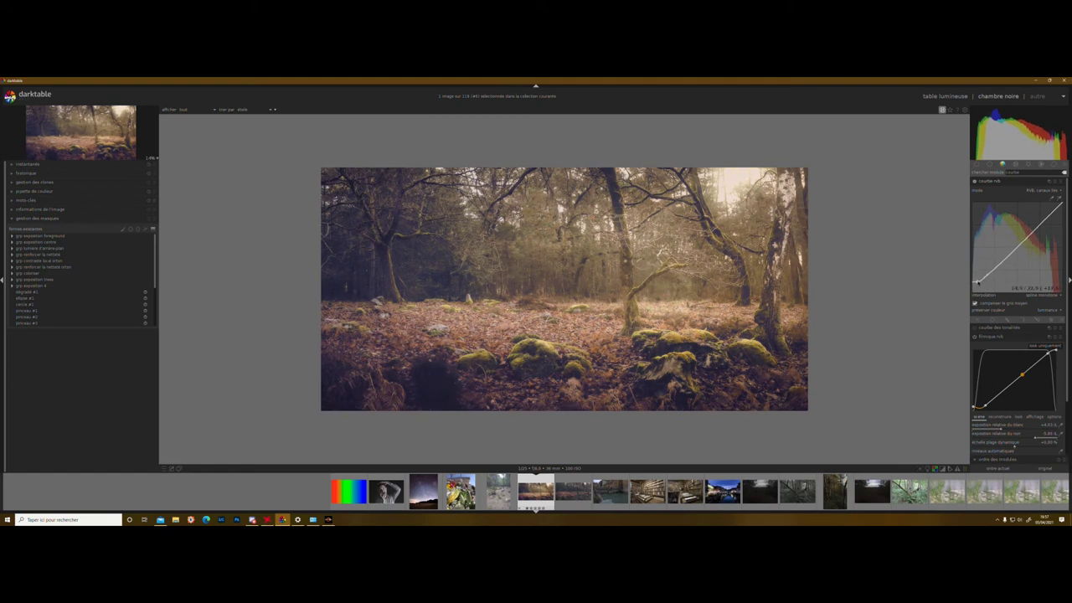
{"action": "left_click_drag", "start_coordinate": [976, 282], "coordinate": [973, 282]}
Shape the courbe rvb with a raised highlight node and a midtone node for a gentle contrast curve.
{"action": "left_click_drag", "start_coordinate": [1047, 217], "coordinate": [1031, 232]}
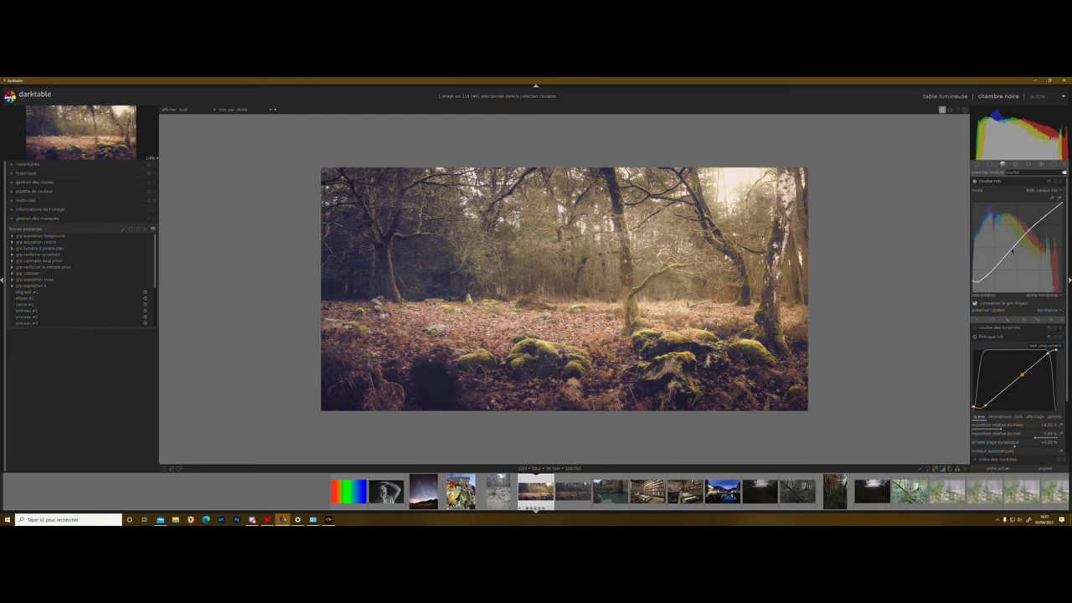
{"action": "left_click_drag", "start_coordinate": [1013, 250], "coordinate": [1015, 250]}
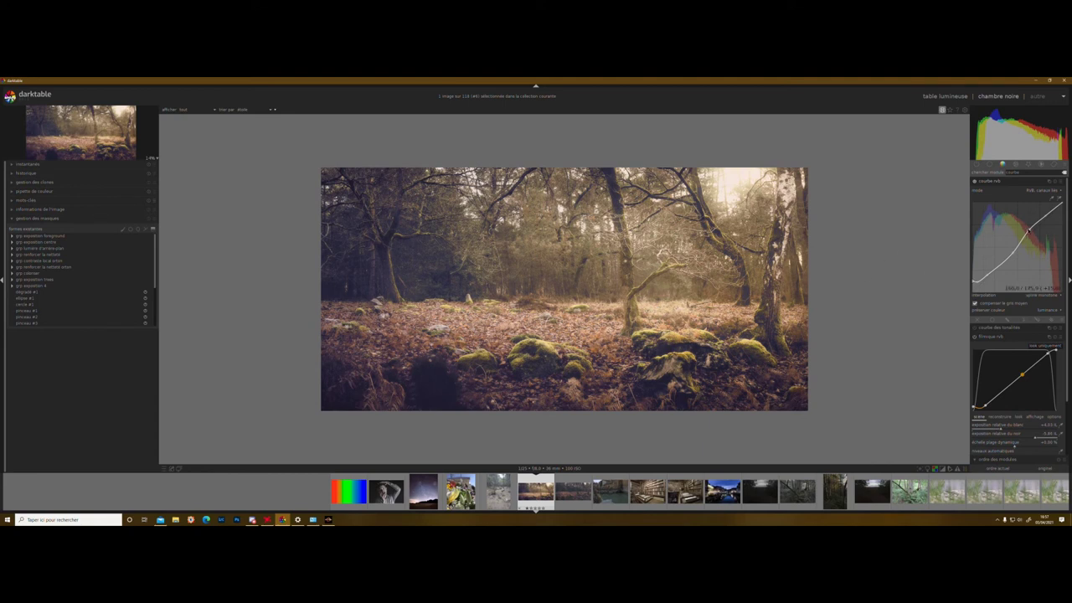
{"action": "left_click_drag", "start_coordinate": [1031, 228], "coordinate": [1031, 228]}
{"action": "left_click", "coordinate": [1004, 181]}
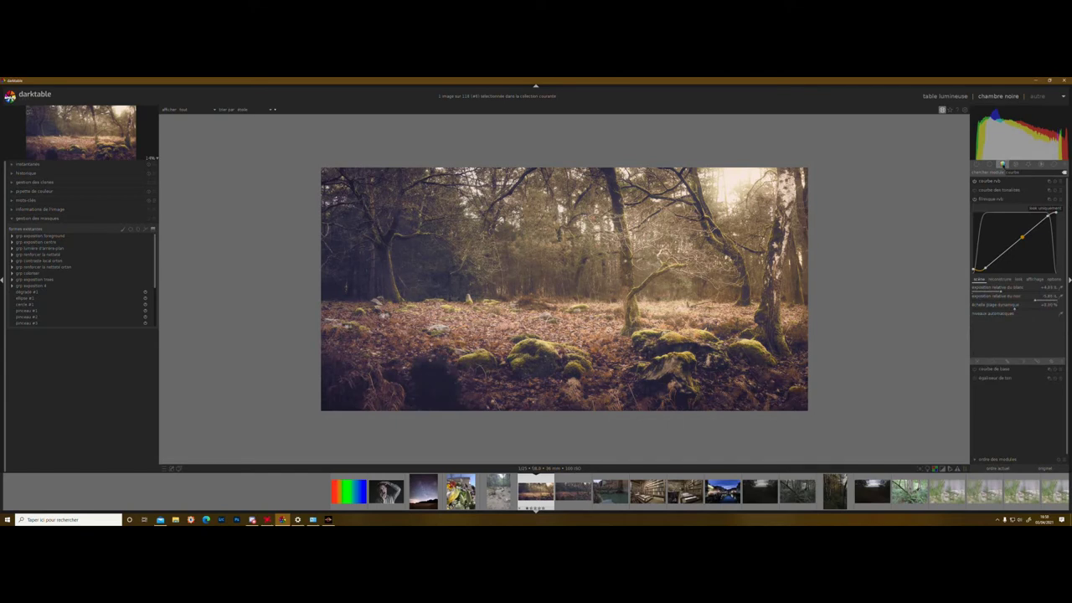
Activate contraste luminosité saturation, increase contrast and saturation slightly, and compare the photo with the module off and on.
{"action": "left_click", "coordinate": [988, 165]}
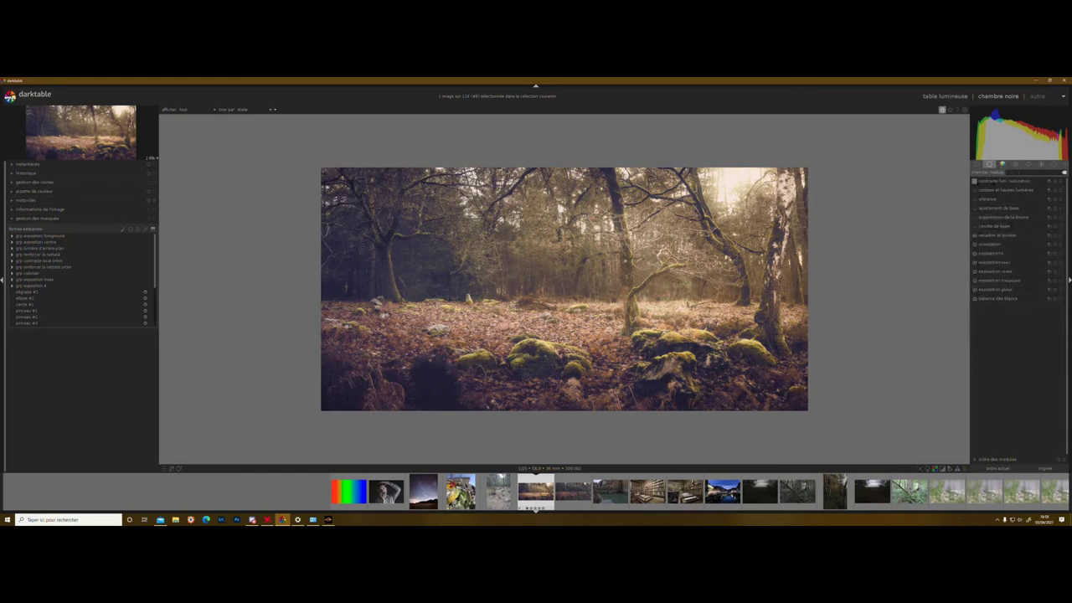
{"action": "left_click", "coordinate": [974, 181]}
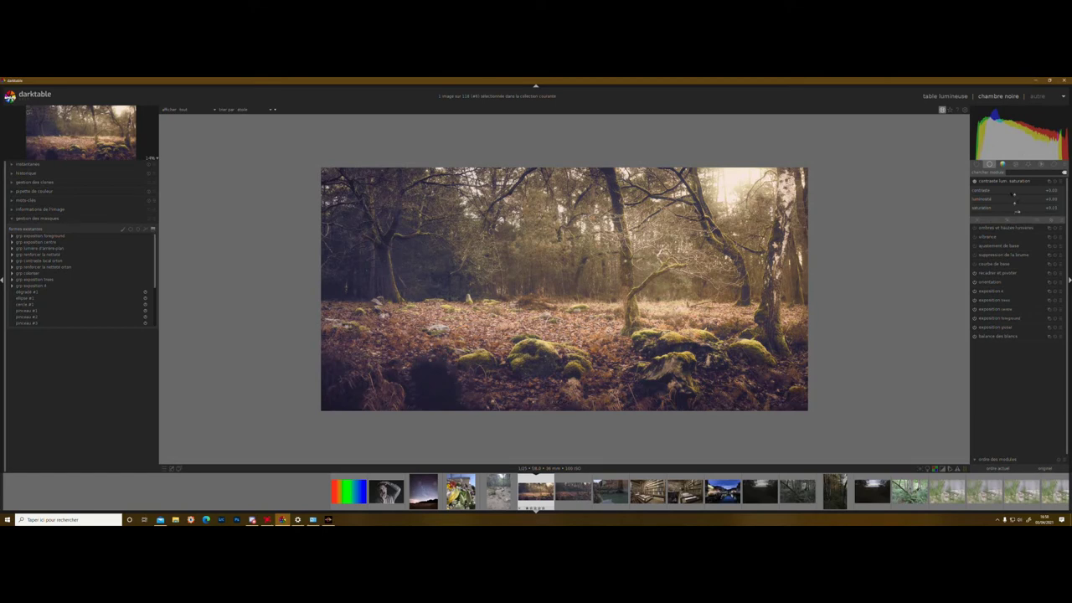
{"action": "left_click_drag", "start_coordinate": [1015, 195], "coordinate": [1017, 197]}
{"action": "left_click", "coordinate": [973, 181]}
{"action": "left_click", "coordinate": [974, 181]}
{"action": "left_click", "coordinate": [1009, 180]}
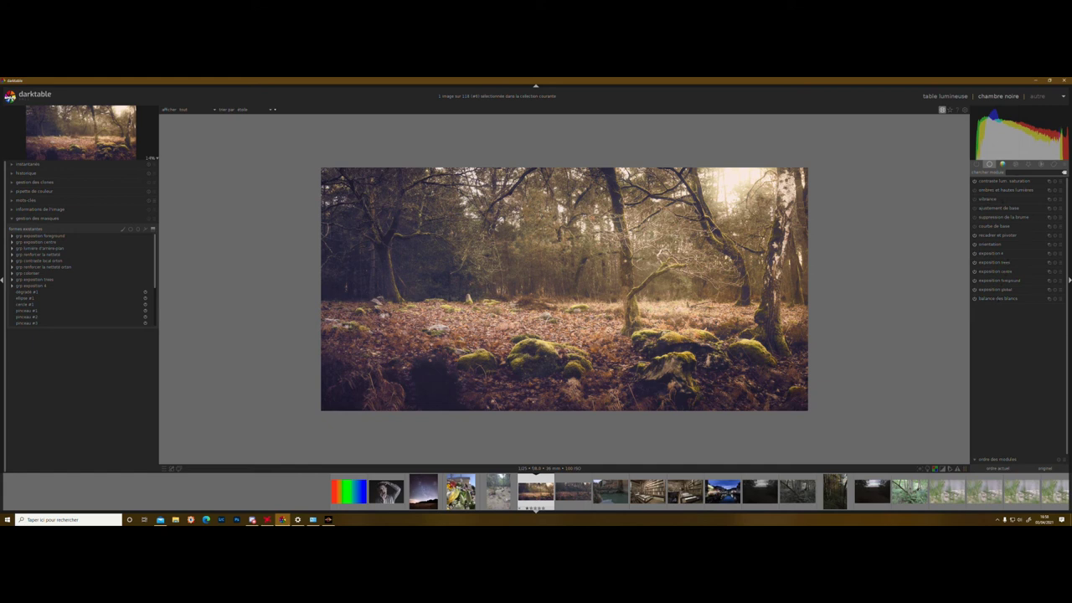
Try a violet highlight hue in the virage partiel module and restore the yellow highlights.
{"action": "type", "text": "vir"}
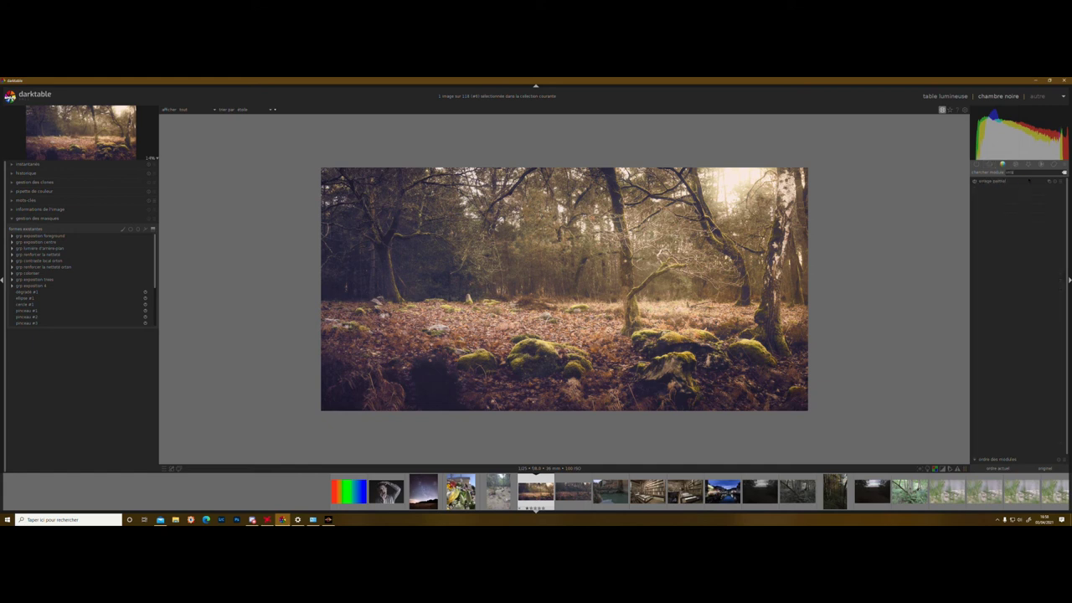
{"action": "left_click", "coordinate": [1003, 183]}
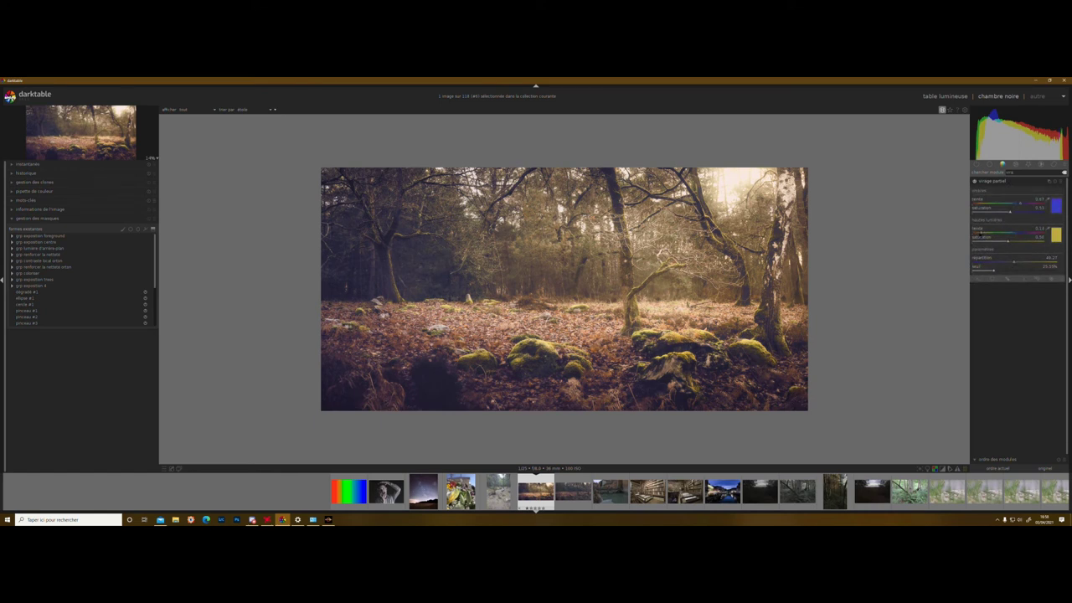
{"action": "left_click", "coordinate": [979, 233]}
{"action": "scroll", "coordinate": [978, 234], "scroll_direction": "up", "scroll_amount": 3}
{"action": "scroll", "coordinate": [978, 234], "scroll_direction": "up", "scroll_amount": 3}
{"action": "left_click", "coordinate": [1026, 235]}
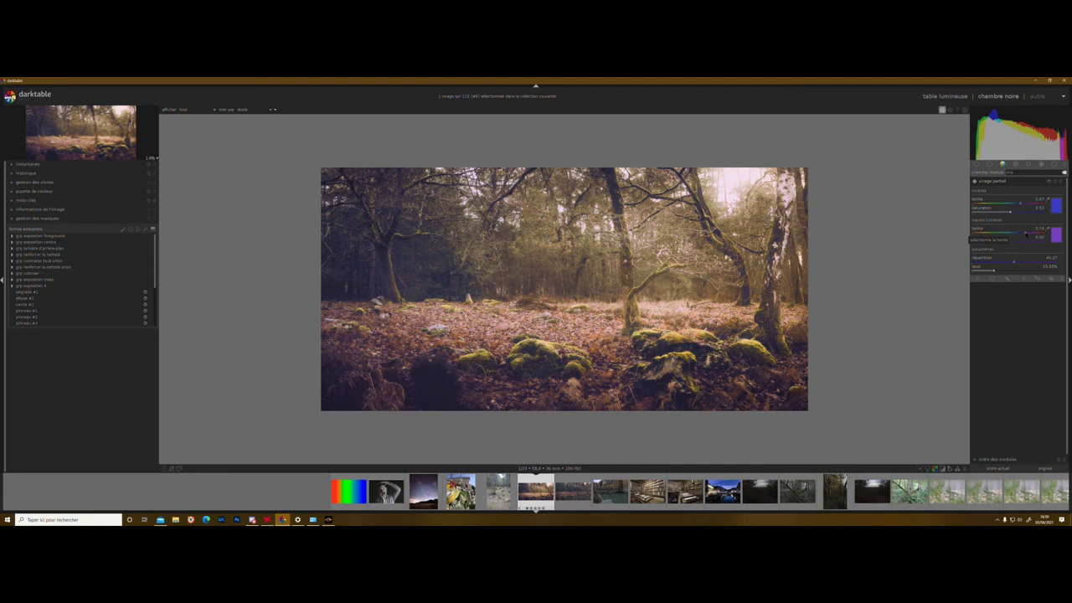
{"action": "double_click", "coordinate": [1026, 235]}
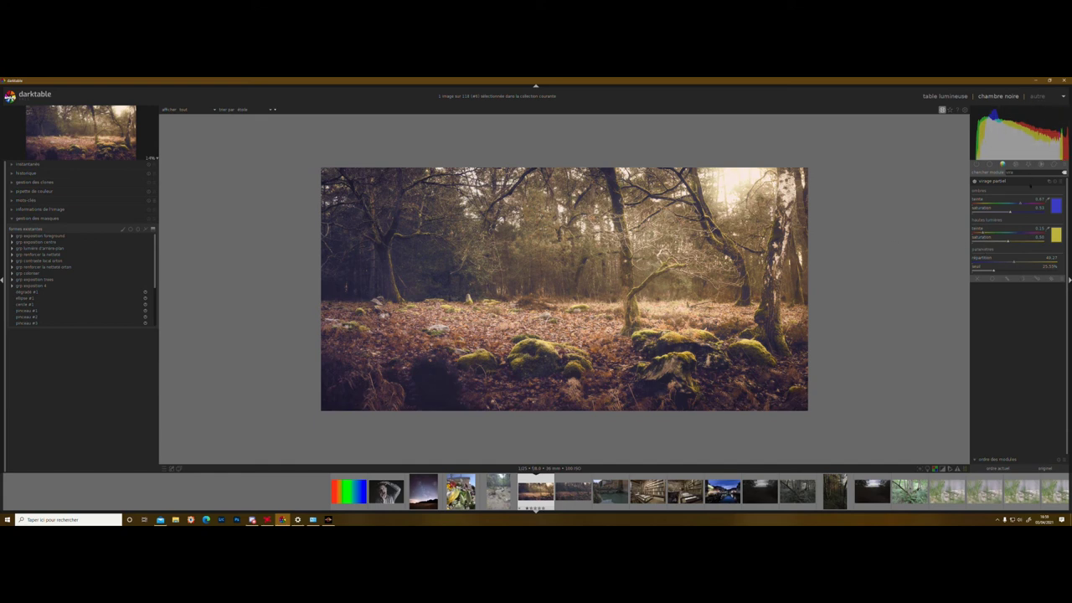
{"action": "left_click", "coordinate": [1003, 181]}
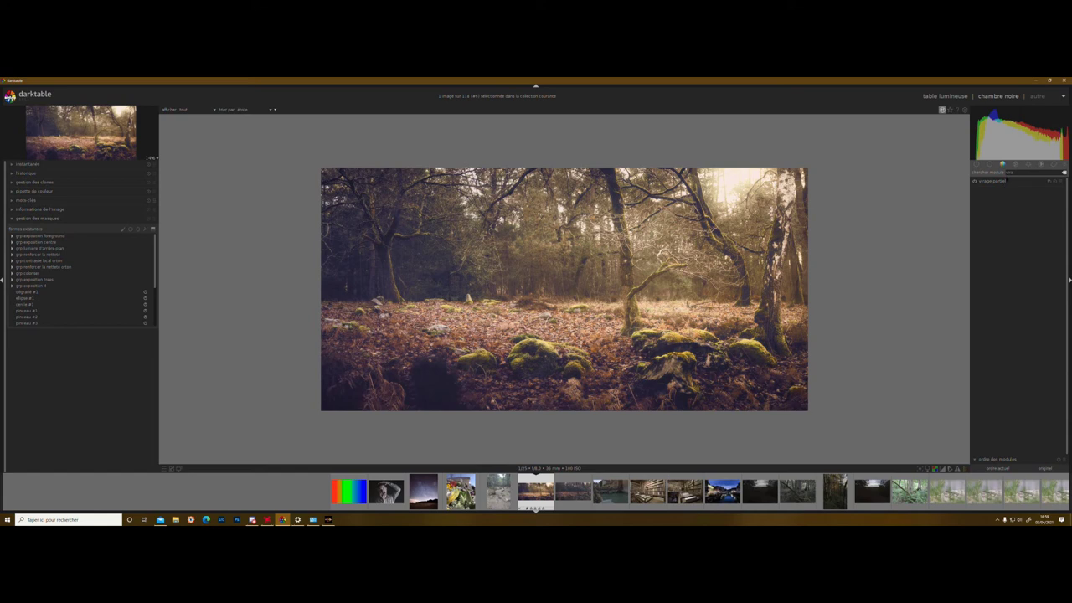
Activate correction des couleurs and shift its highlight point toward a warm yellow-orange.
{"action": "left_click", "coordinate": [990, 164]}
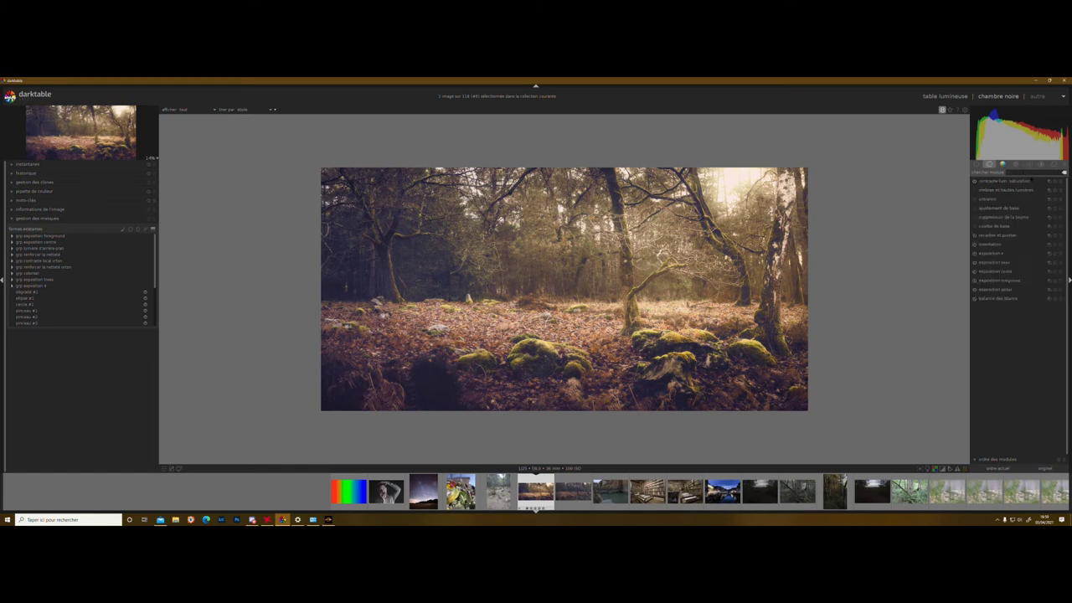
{"action": "left_click", "coordinate": [1002, 164]}
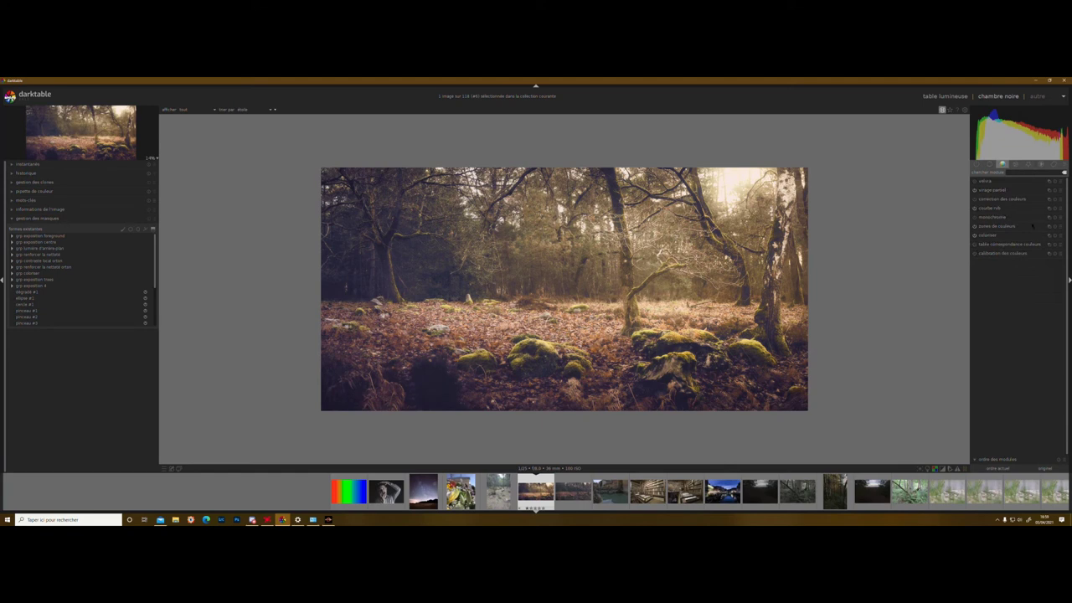
{"action": "left_click", "coordinate": [1013, 199]}
{"action": "left_click", "coordinate": [974, 199]}
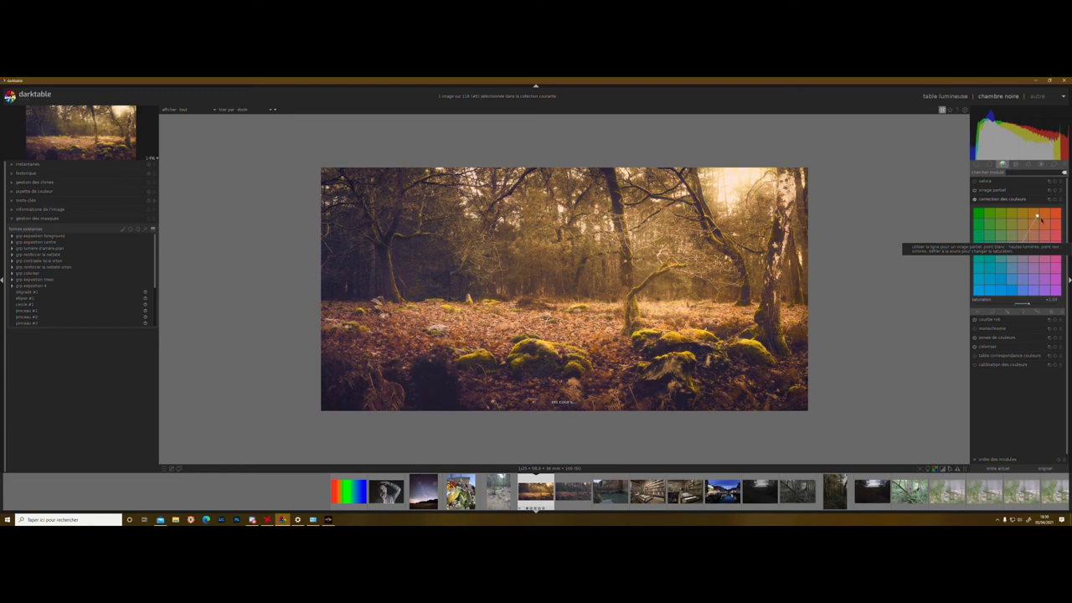
{"action": "left_click_drag", "start_coordinate": [1041, 222], "coordinate": [1030, 229]}
{"action": "left_click_drag", "start_coordinate": [1018, 226], "coordinate": [1028, 228]}
Lower the saturation of correction des couleurs to about 0.72.
{"action": "left_click_drag", "start_coordinate": [1029, 304], "coordinate": [1018, 304]}
{"action": "scroll", "coordinate": [1018, 303], "scroll_direction": "up", "scroll_amount": 1}
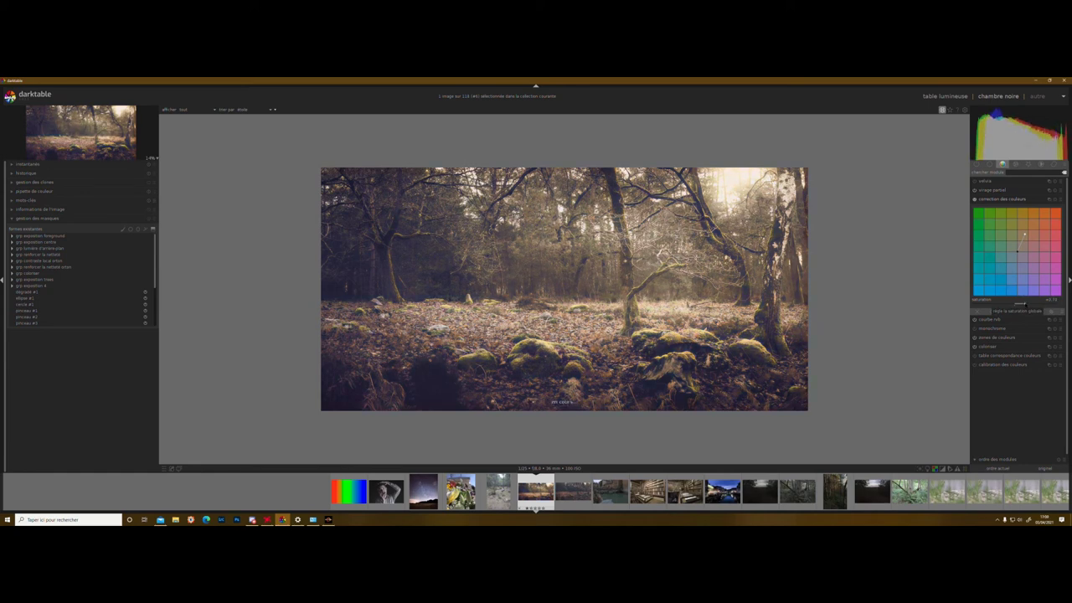
{"action": "left_click_drag", "start_coordinate": [1023, 304], "coordinate": [1025, 305]}
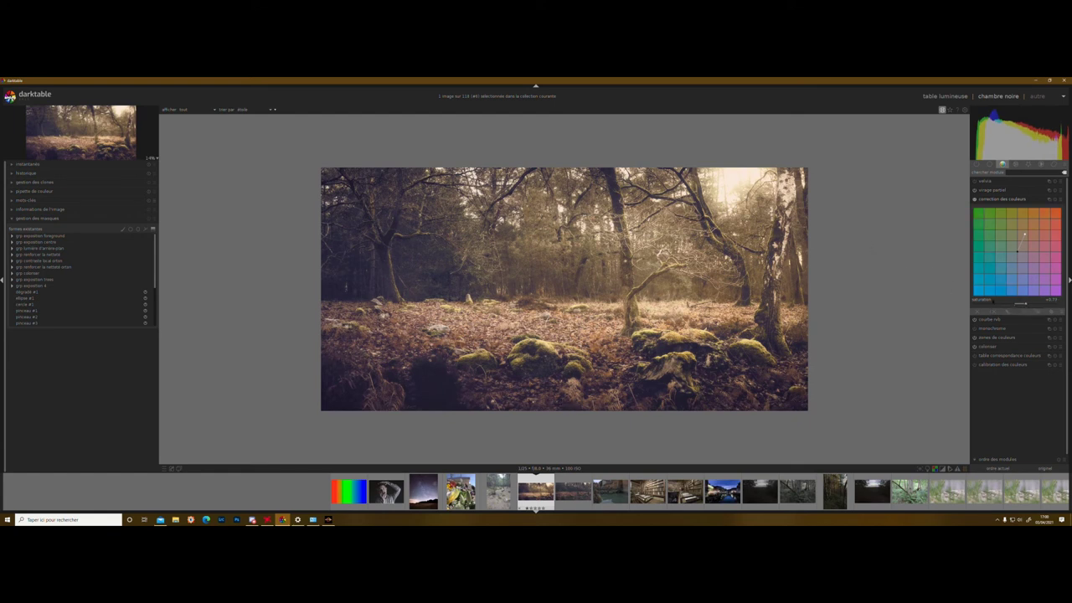
{"action": "left_click_drag", "start_coordinate": [1025, 306], "coordinate": [1025, 306]}
Fine-tune the correction des couleurs highlight point toward orange and set the saturation to 0.8.
{"action": "left_click_drag", "start_coordinate": [1028, 229], "coordinate": [1027, 226]}
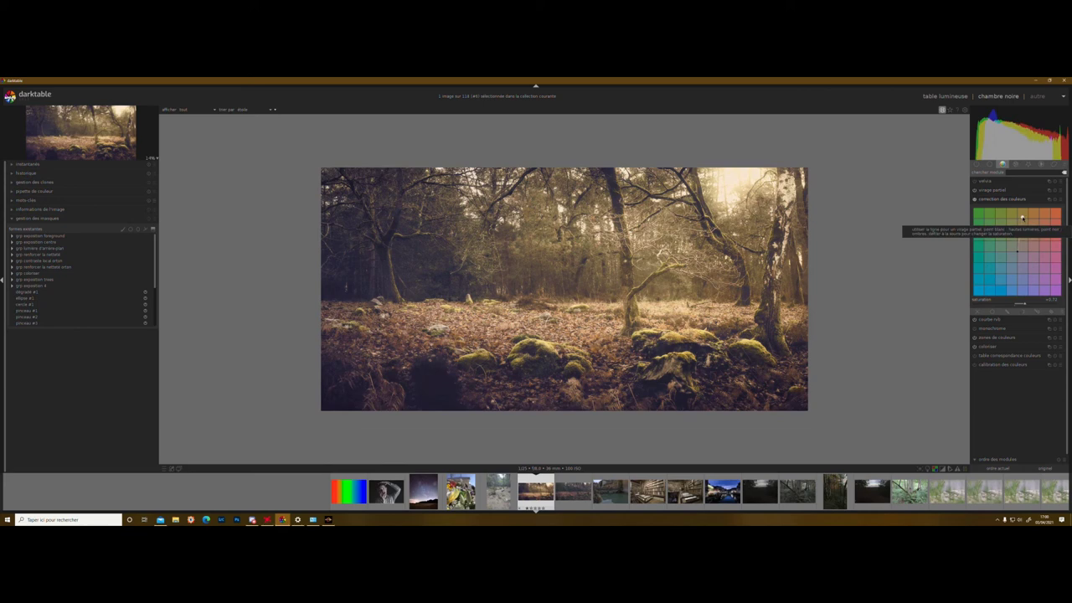
{"action": "left_click_drag", "start_coordinate": [1029, 218], "coordinate": [1029, 218]}
{"action": "left_click_drag", "start_coordinate": [1029, 217], "coordinate": [1032, 217]}
{"action": "left_click_drag", "start_coordinate": [1031, 218], "coordinate": [1033, 221]}
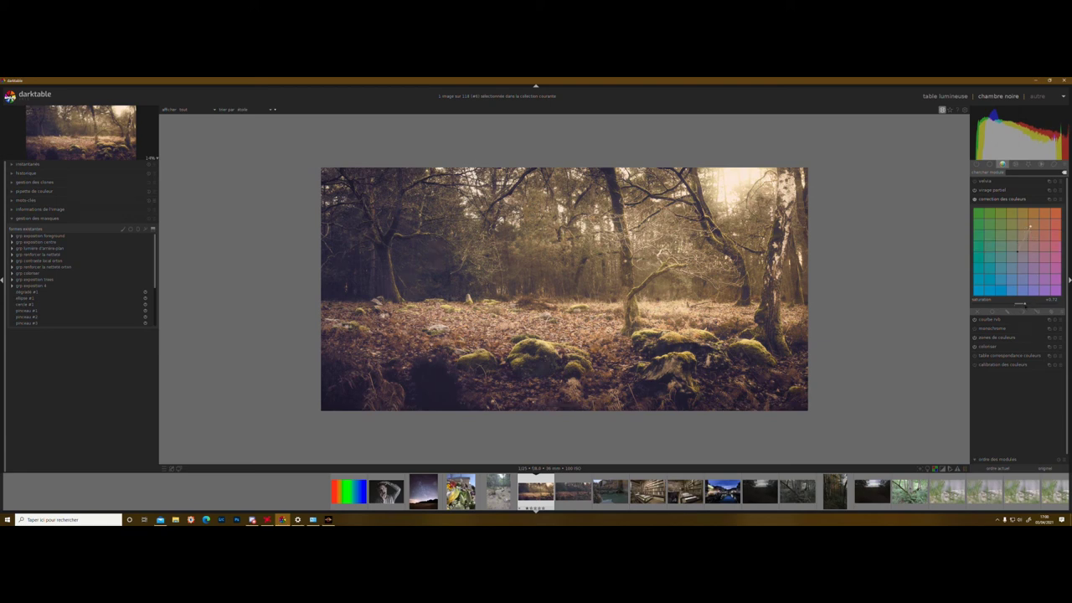
{"action": "left_click_drag", "start_coordinate": [1026, 303], "coordinate": [1028, 304]}
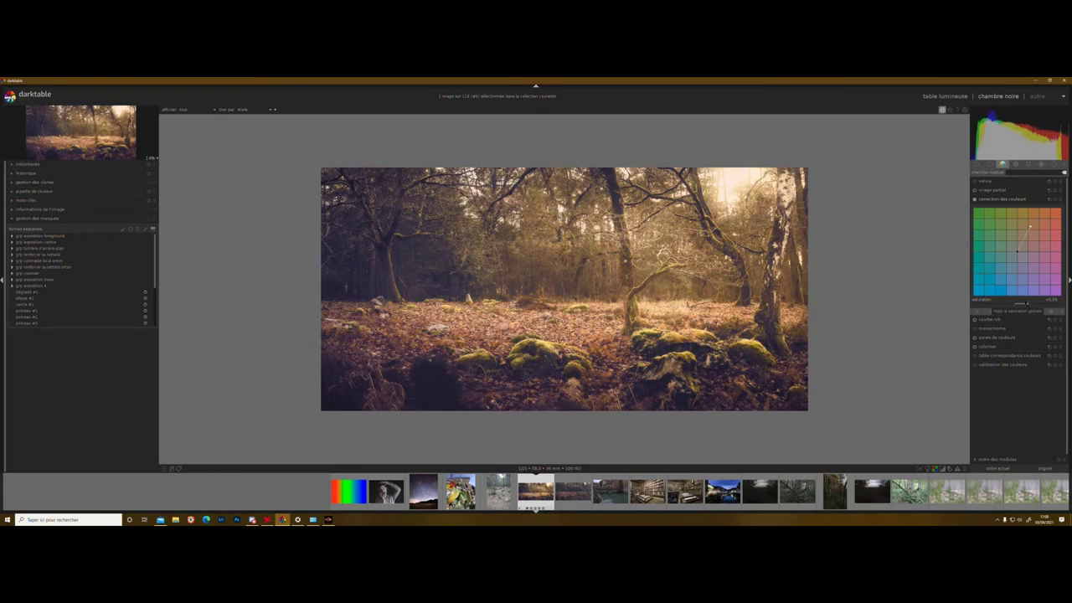
{"action": "right_click", "coordinate": [1026, 303]}
{"action": "type", "text": "0.8"}
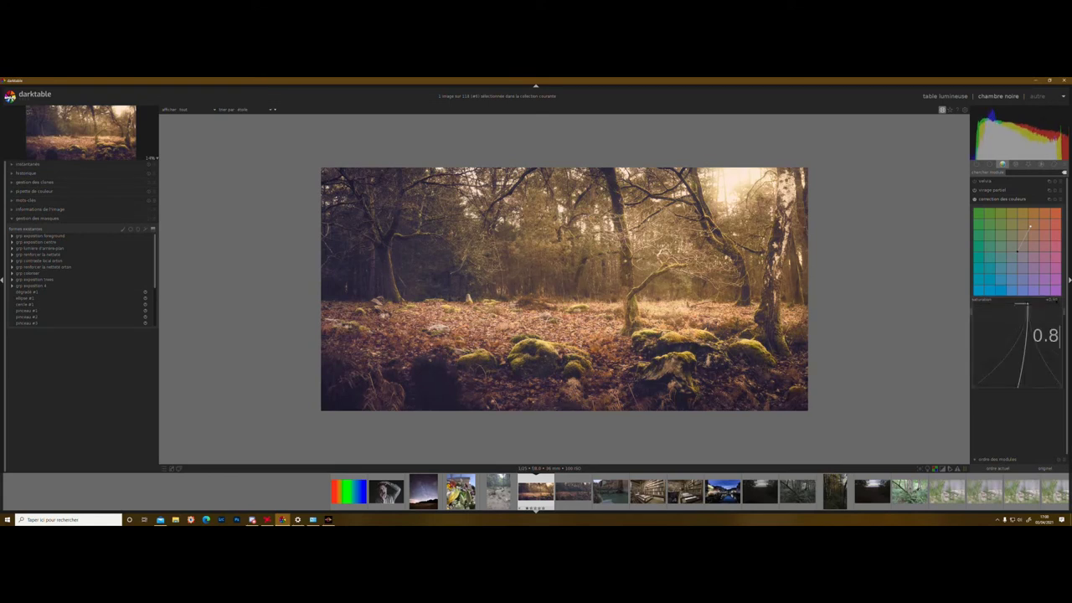
{"action": "key", "text": "Return"}
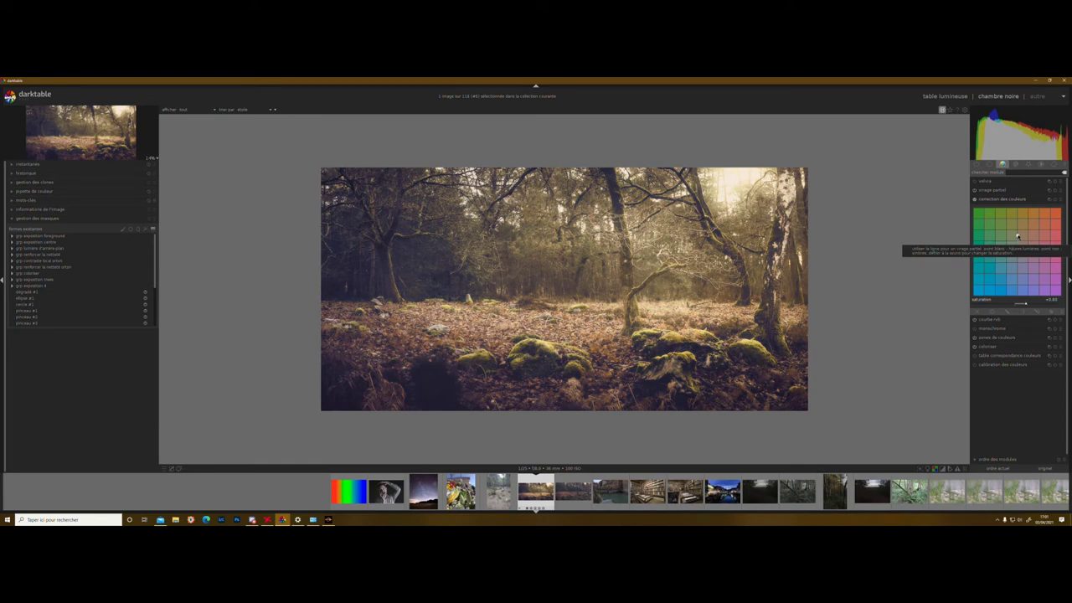
Move the correction des couleurs highlight point back toward yellow and set the saturation to 0.7.
{"action": "left_click_drag", "start_coordinate": [1017, 234], "coordinate": [1019, 228]}
{"action": "left_click", "coordinate": [1020, 223]}
{"action": "right_click", "coordinate": [1021, 303]}
{"action": "type", "text": "0.7"}
{"action": "key", "text": "Return"}
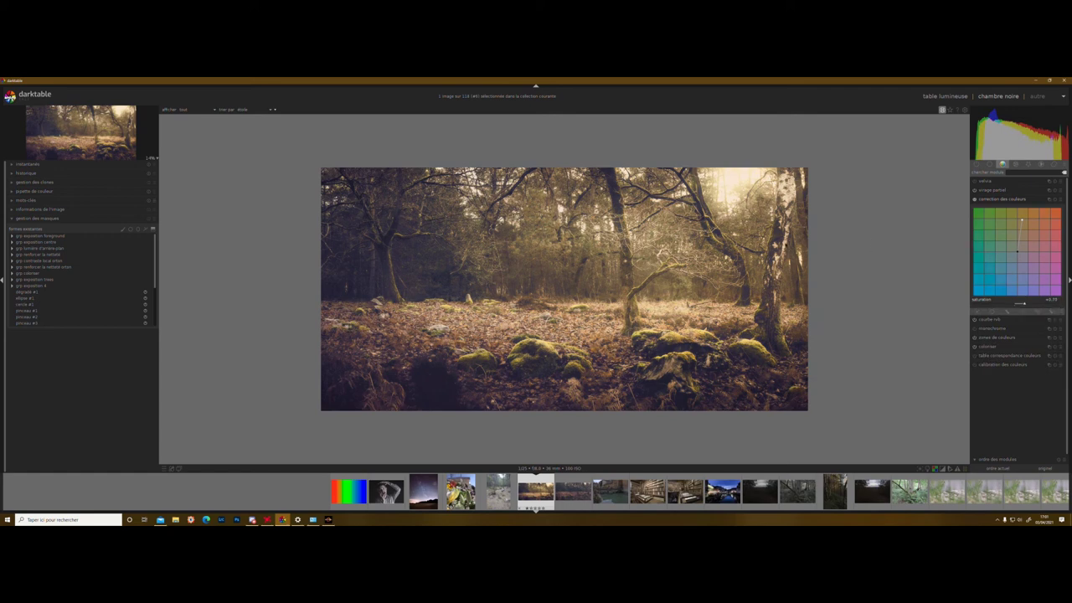
{"action": "left_click", "coordinate": [1003, 198]}
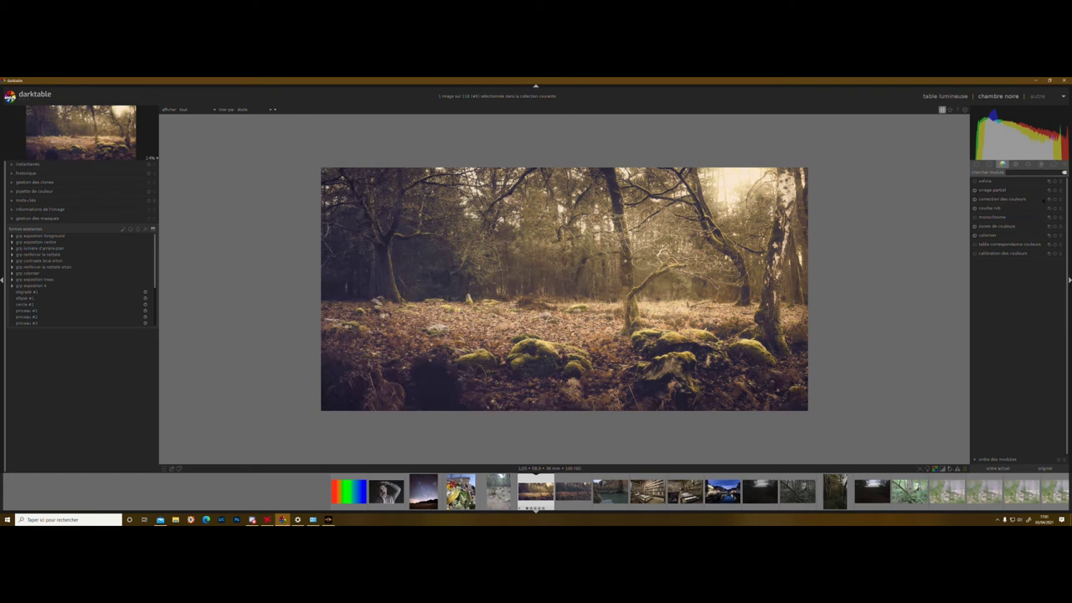
Create a new instance of correction des couleurs and name it ombre.
{"action": "left_click", "coordinate": [1028, 199]}
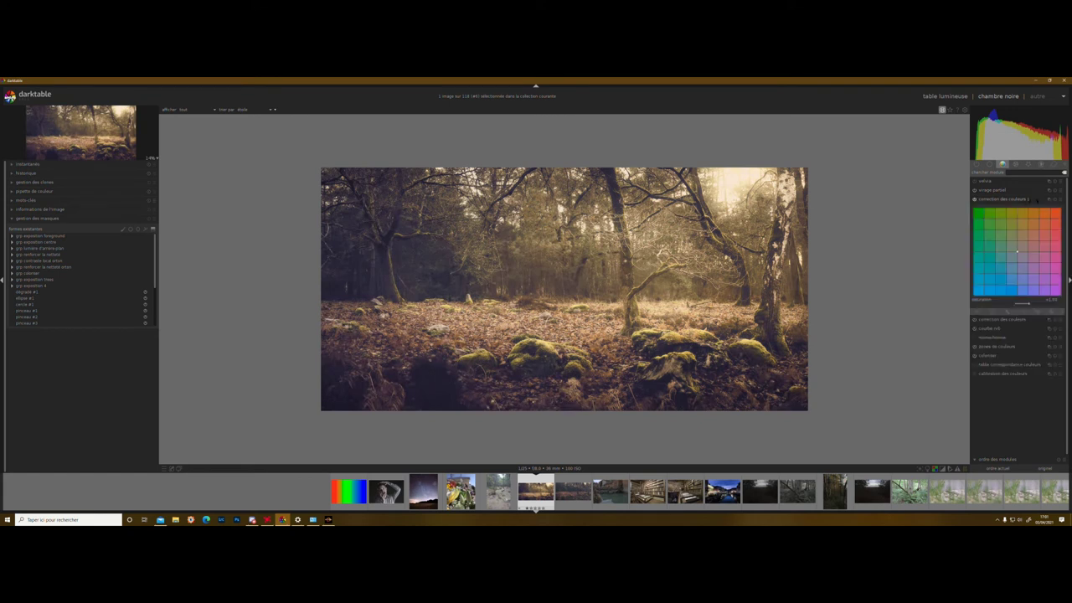
{"action": "left_click", "coordinate": [1049, 198]}
{"action": "left_click", "coordinate": [1023, 230]}
{"action": "type", "text": "add"}
{"action": "key", "text": "Return"}
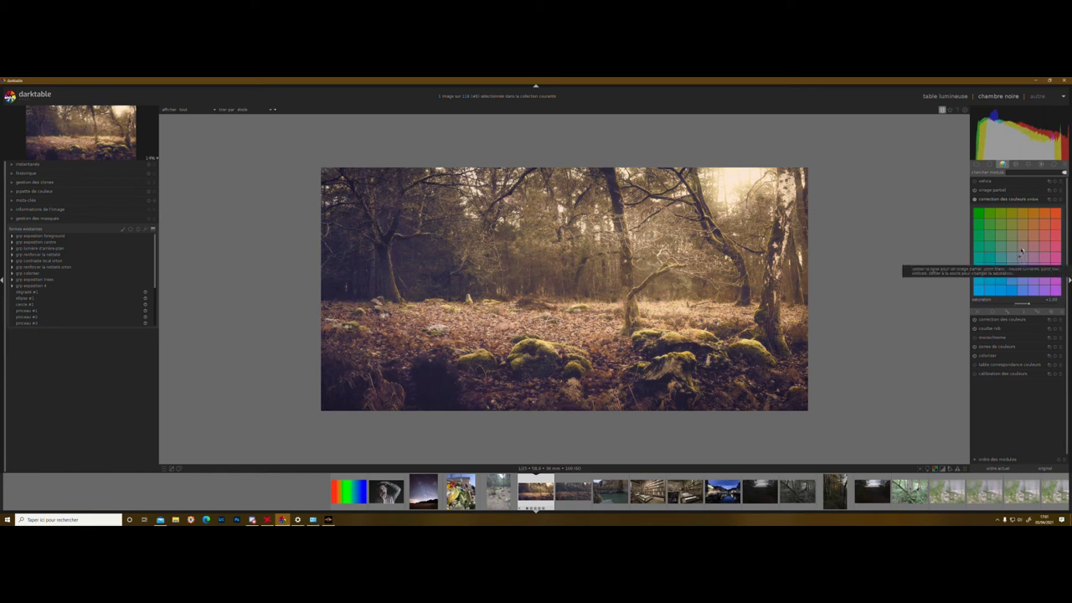
Shift the shadow point of correction des couleurs ombre toward blue-violet and set its saturation to 1.
{"action": "double_click", "coordinate": [1021, 250]}
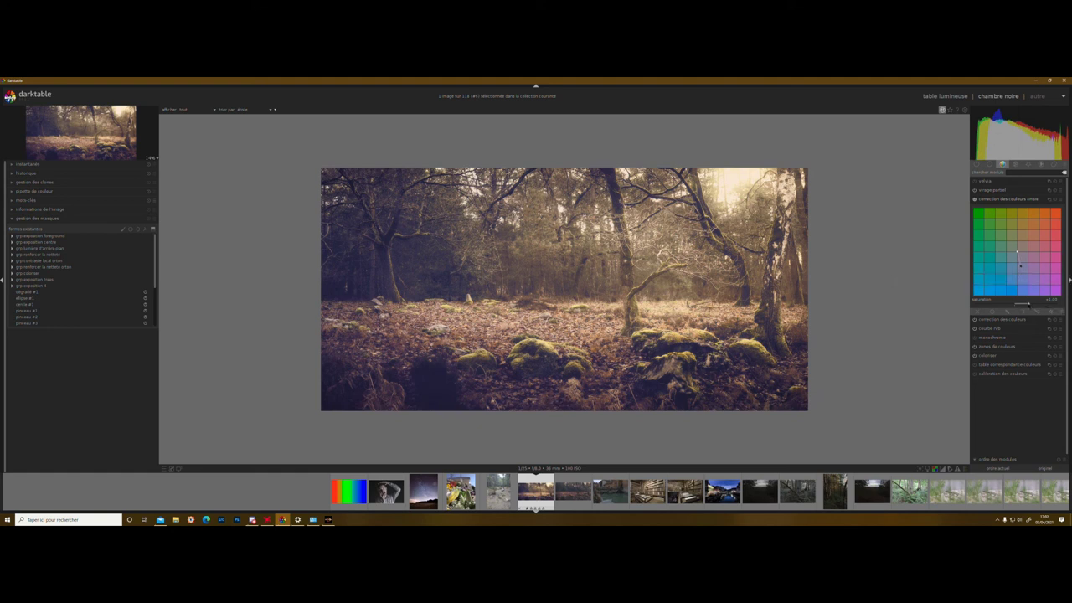
{"action": "left_click_drag", "start_coordinate": [1027, 304], "coordinate": [1024, 305]}
{"action": "left_click_drag", "start_coordinate": [1019, 303], "coordinate": [1038, 304]}
{"action": "right_click", "coordinate": [1022, 302]}
{"action": "type", "text": "1"}
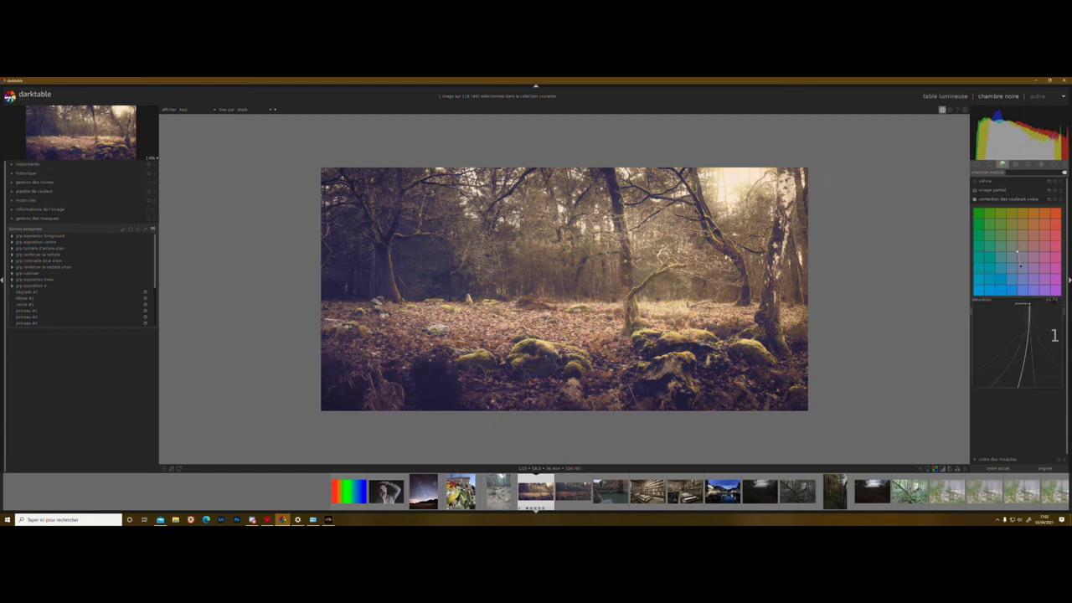
{"action": "key", "text": "Return"}
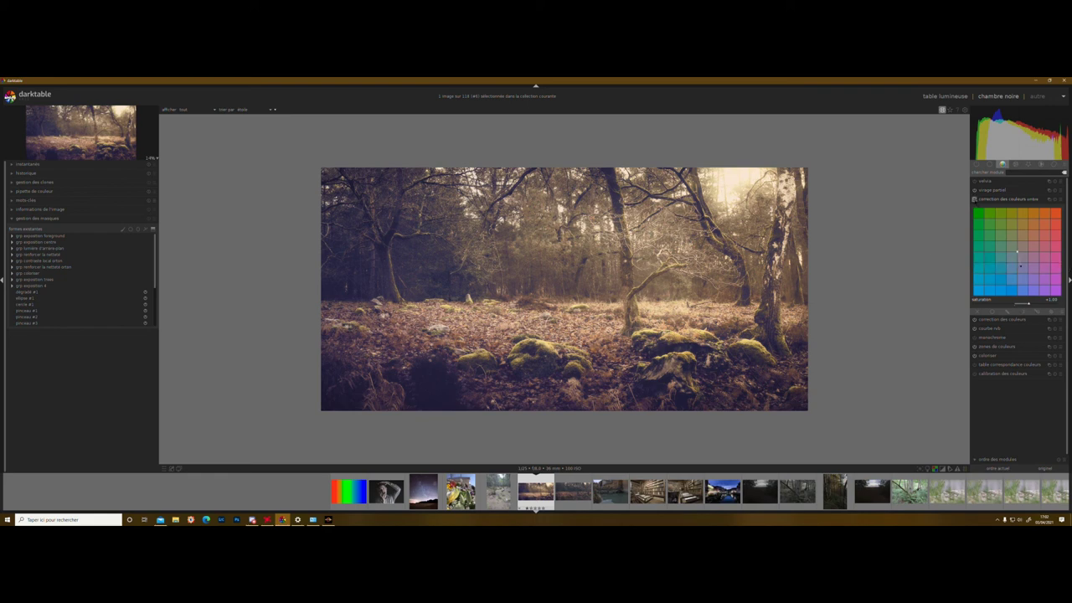
Compare the photo with correction des couleurs ombre off and on, and shift its shadow point further toward blue.
{"action": "left_click", "coordinate": [976, 200]}
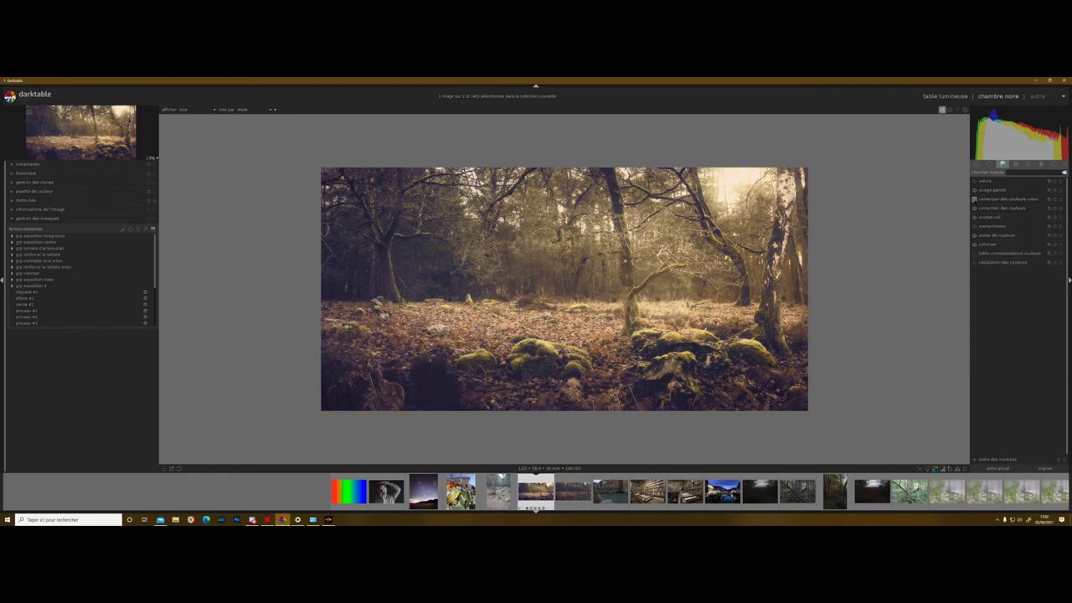
{"action": "left_click", "coordinate": [976, 199]}
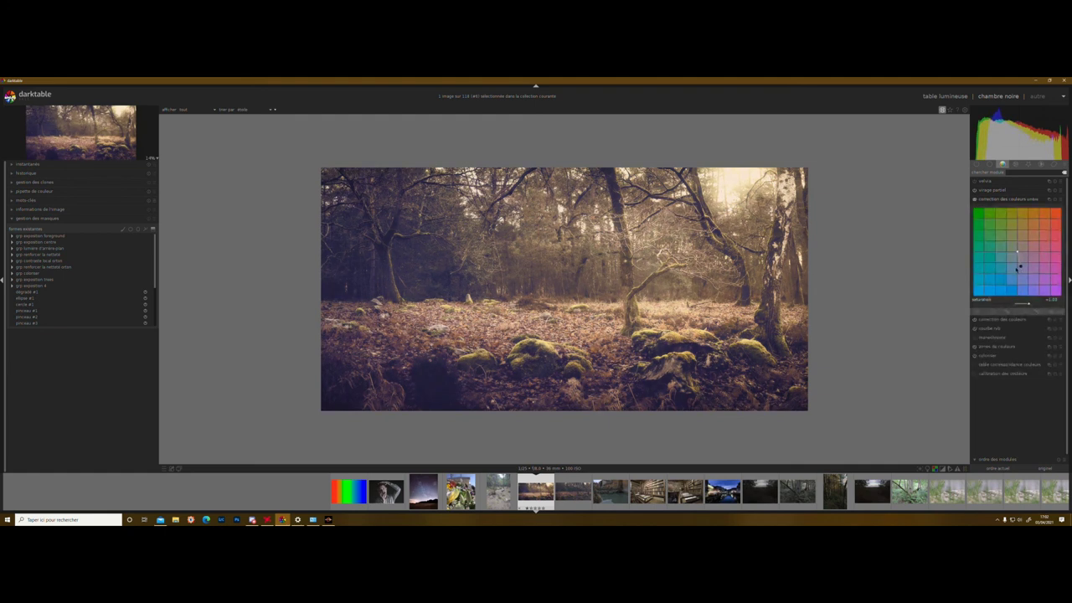
{"action": "left_click_drag", "start_coordinate": [1016, 269], "coordinate": [1012, 270]}
{"action": "left_click", "coordinate": [1009, 198]}
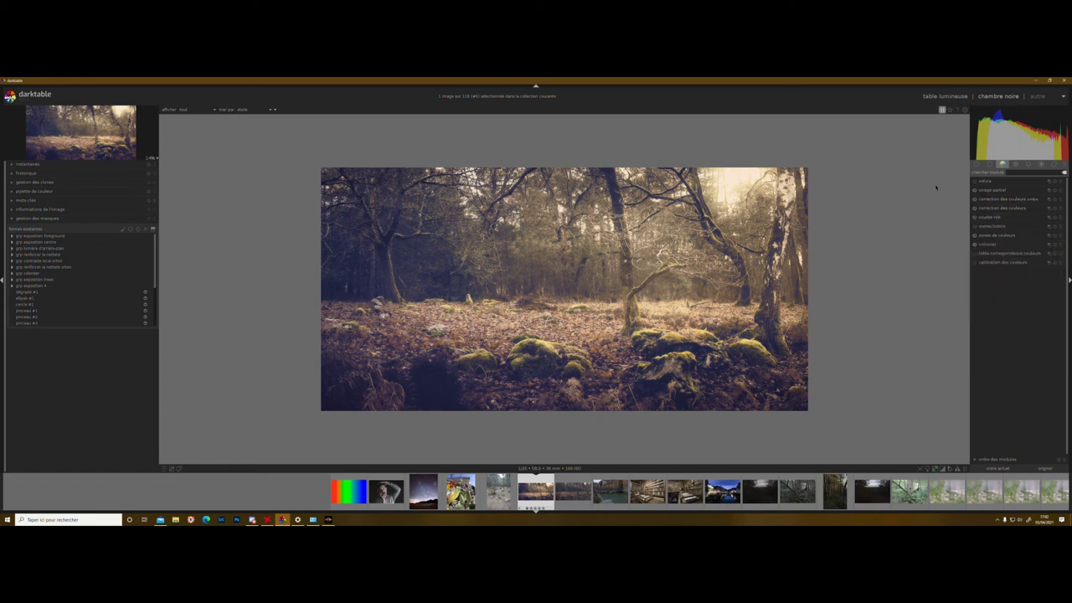
Check the graded photo at different sizes, review the historique and compress the editing history.
{"action": "scroll", "coordinate": [589, 290], "scroll_direction": "down", "scroll_amount": 2}
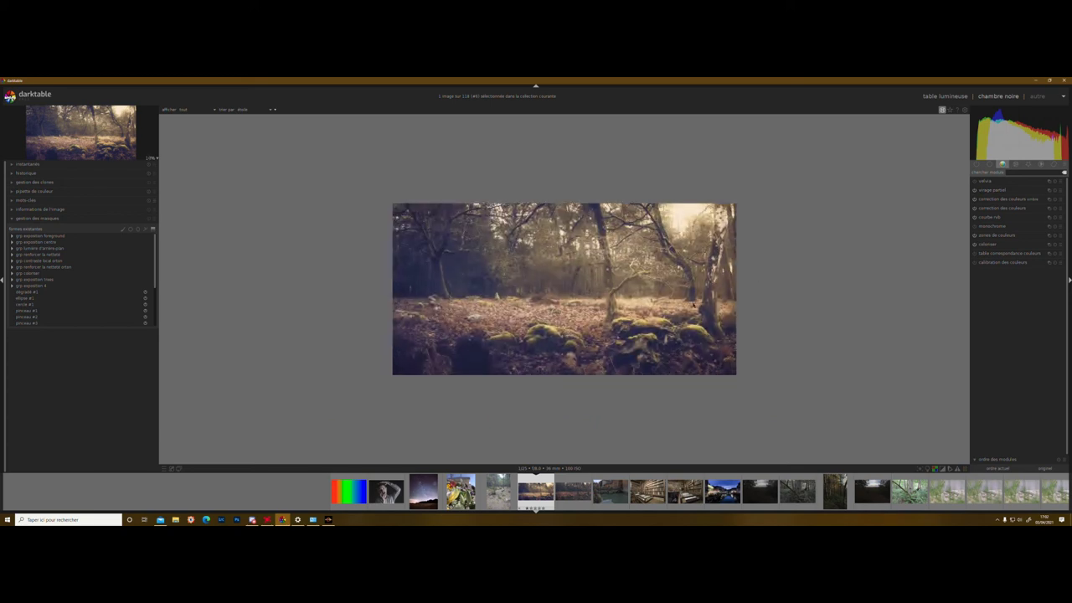
{"action": "scroll", "coordinate": [693, 305], "scroll_direction": "up", "scroll_amount": 2}
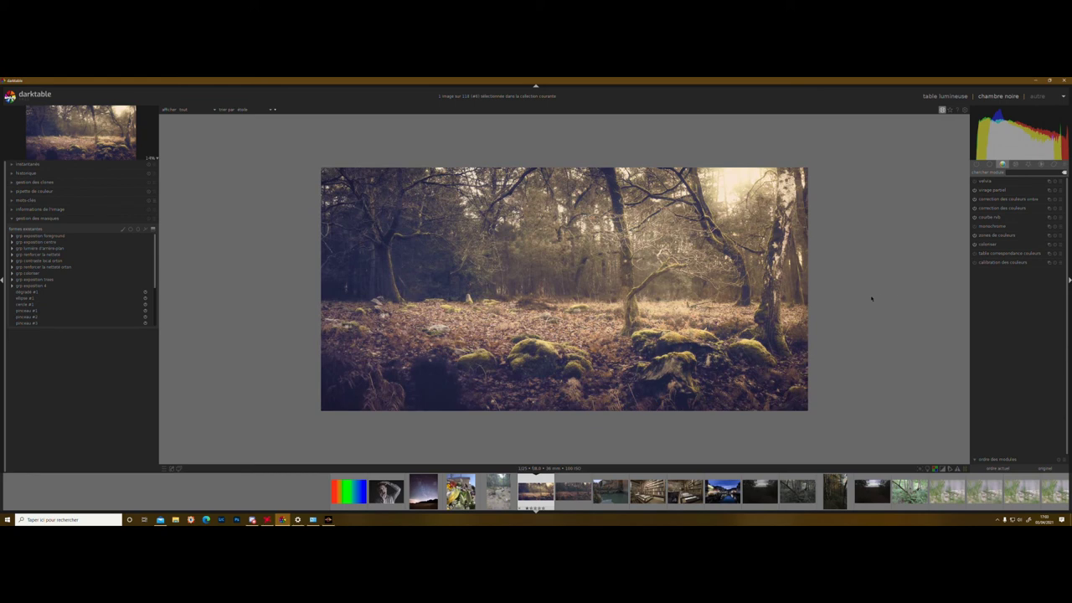
{"action": "scroll", "coordinate": [766, 304], "scroll_direction": "up", "scroll_amount": 1}
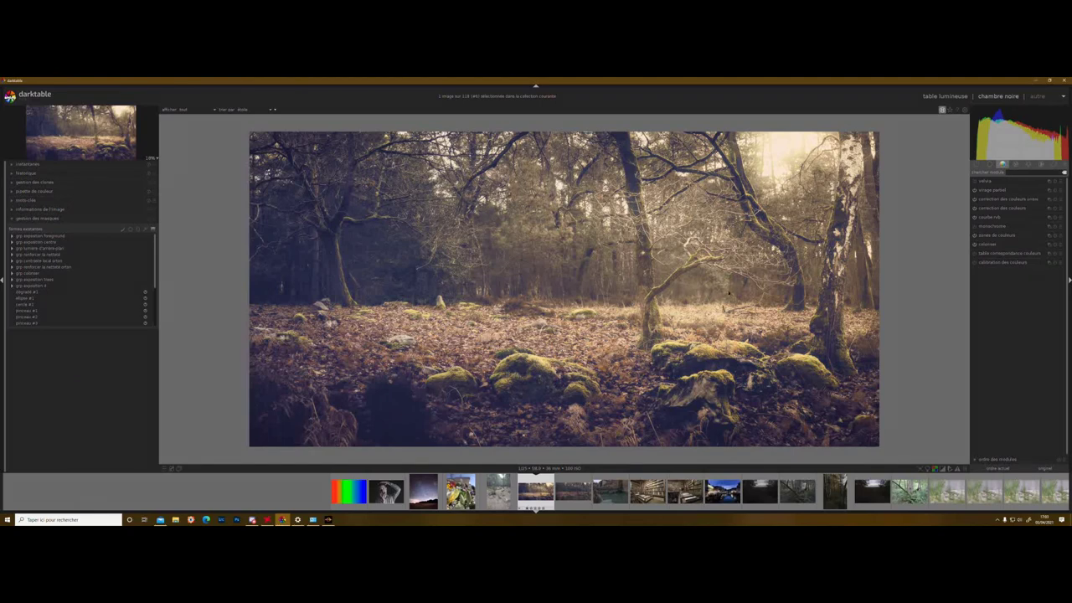
{"action": "scroll", "coordinate": [730, 292], "scroll_direction": "down", "scroll_amount": 1}
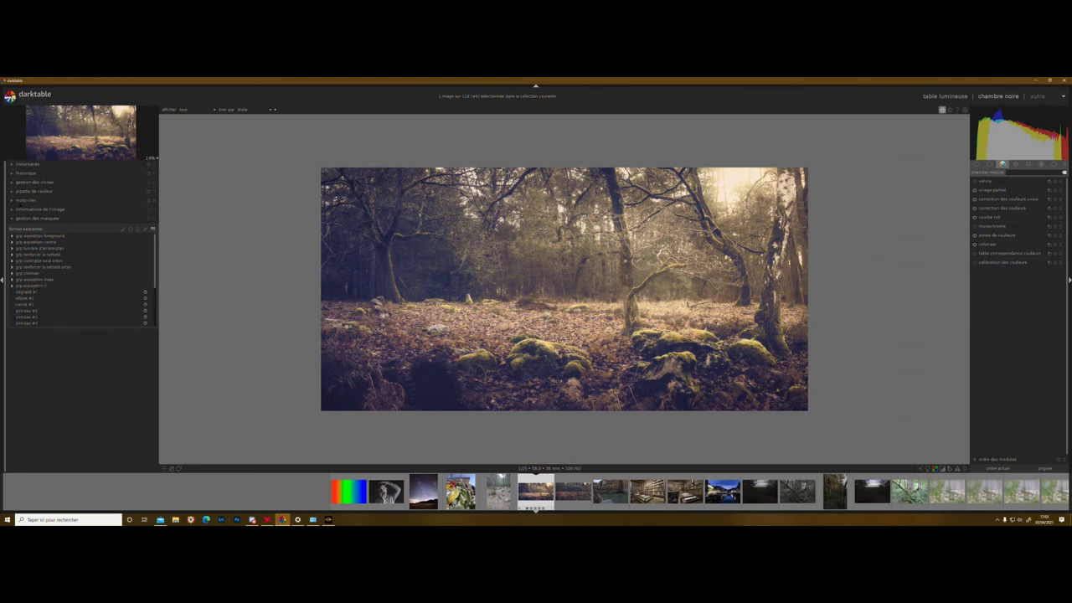
{"action": "left_click", "coordinate": [26, 172]}
{"action": "scroll", "coordinate": [92, 402], "scroll_direction": "down", "scroll_amount": 5}
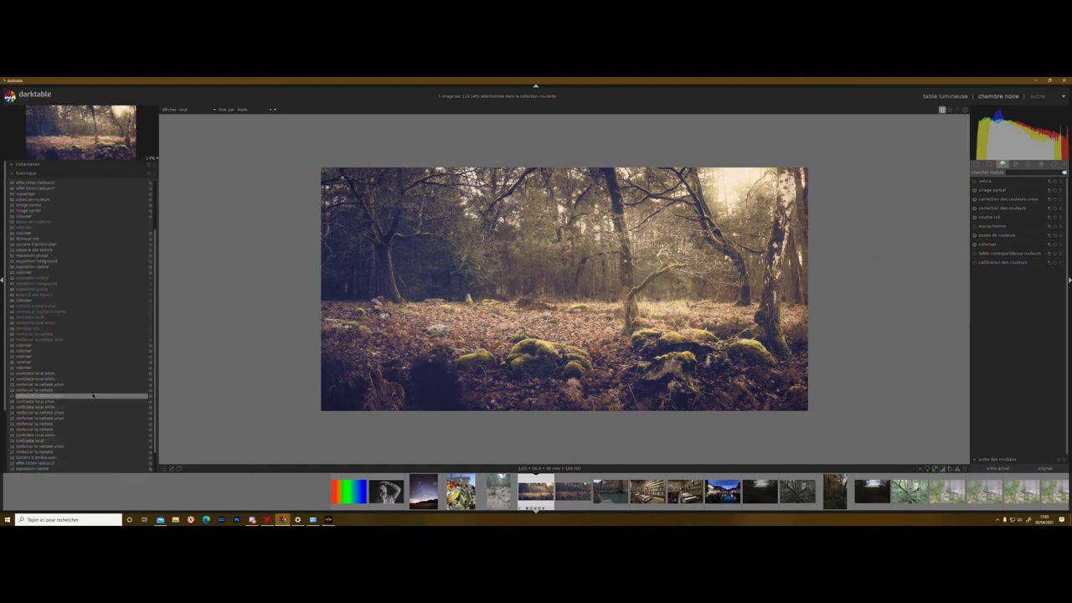
{"action": "scroll", "coordinate": [79, 393], "scroll_direction": "up", "scroll_amount": 5}
{"action": "scroll", "coordinate": [76, 382], "scroll_direction": "down", "scroll_amount": 10}
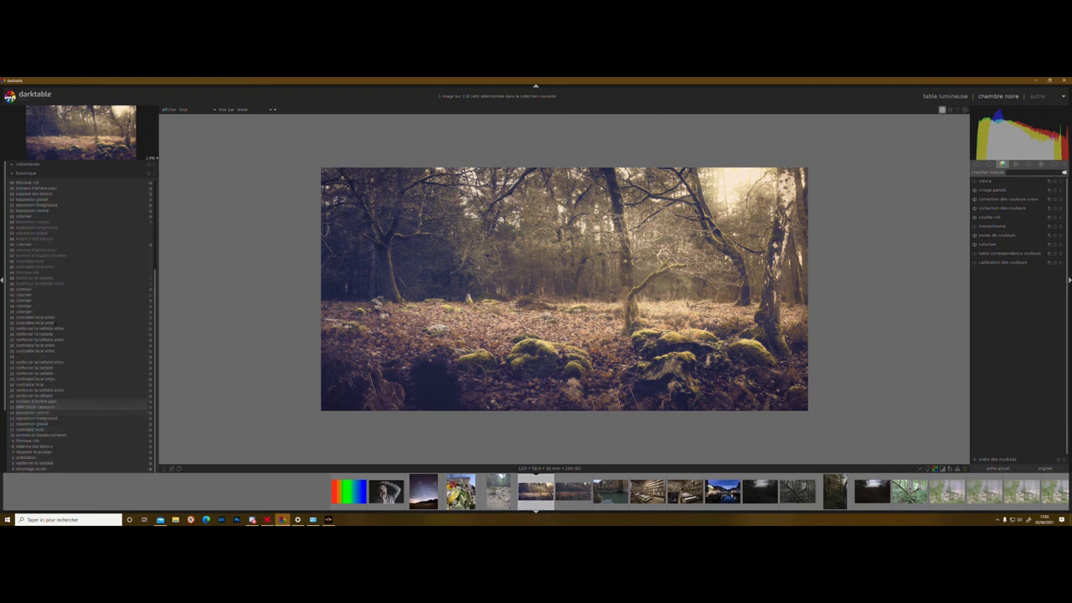
{"action": "scroll", "coordinate": [80, 335], "scroll_direction": "down", "scroll_amount": 4}
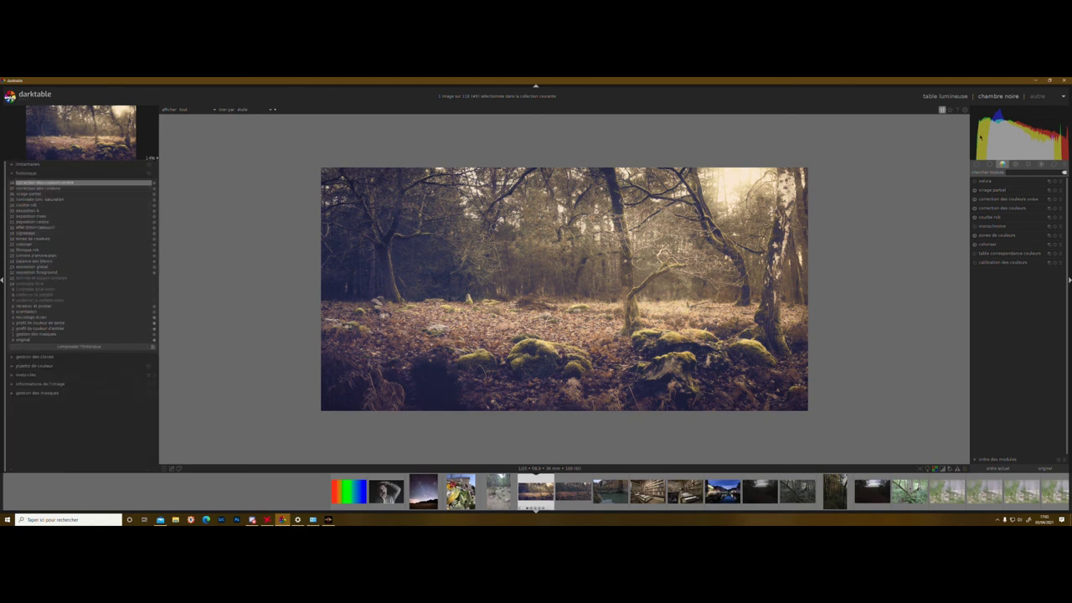
Activate the ombres et hautes lumières module and return to the colour modules.
{"action": "left_click", "coordinate": [988, 164]}
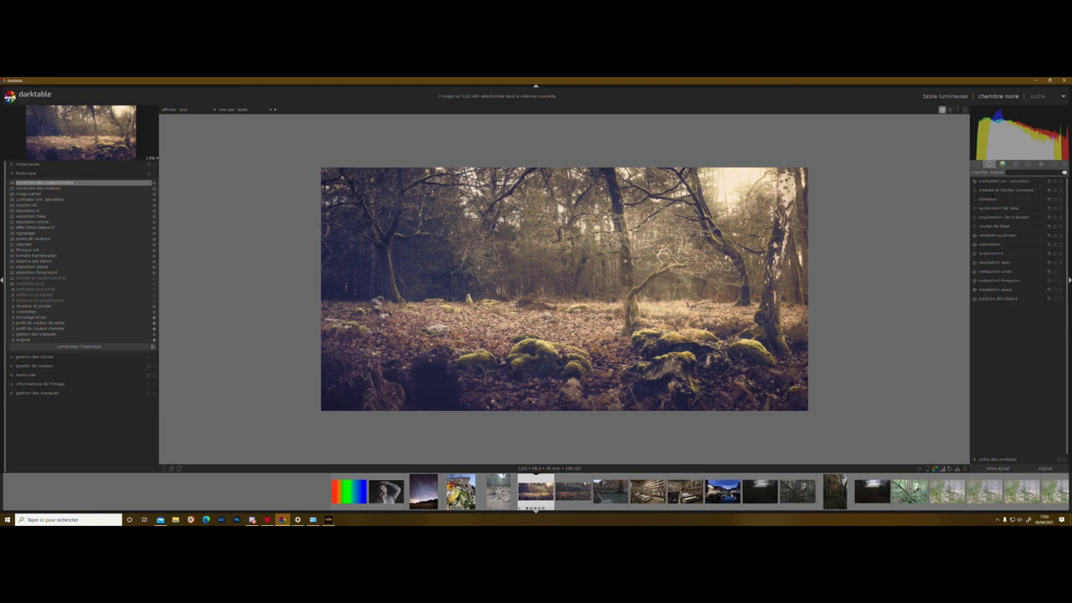
{"action": "left_click", "coordinate": [974, 190]}
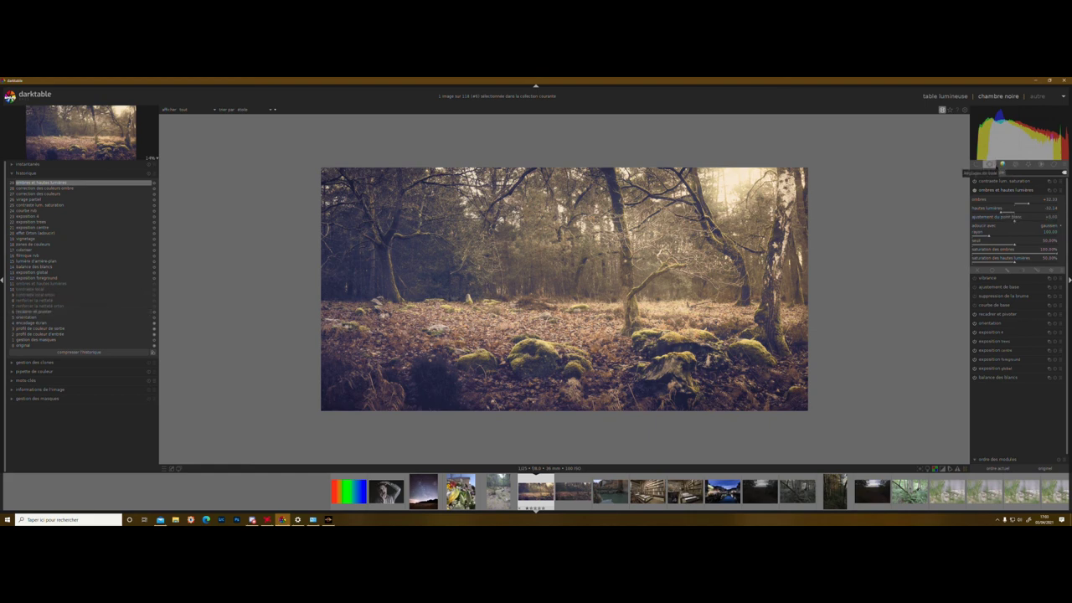
{"action": "left_click", "coordinate": [1014, 165]}
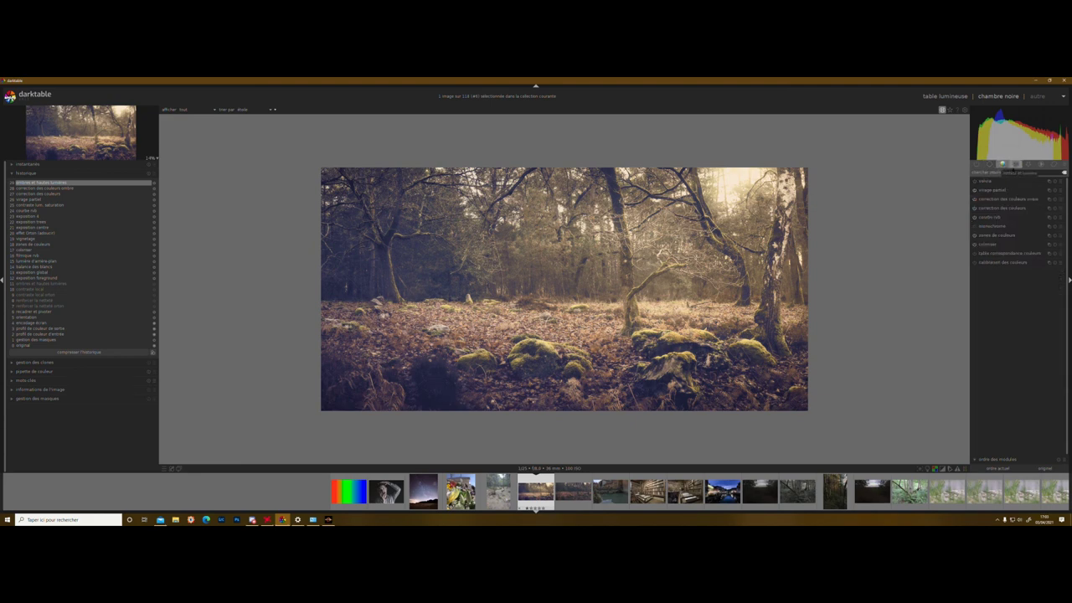
Collapse the filmique rvb settings and activate both instances of the renforcer la netteté module.
{"action": "left_click", "coordinate": [1015, 164]}
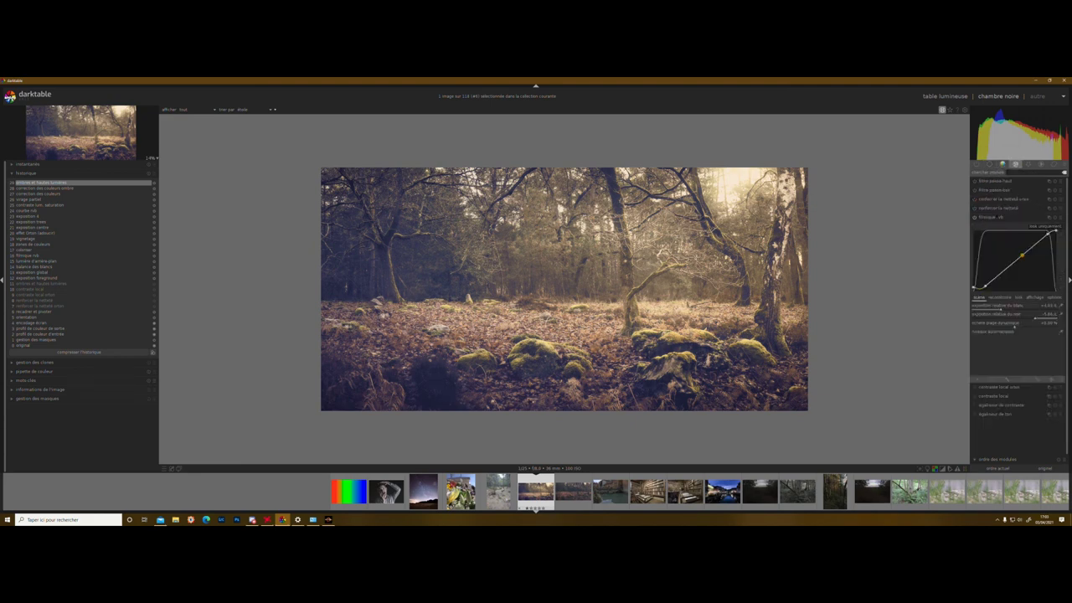
{"action": "left_click", "coordinate": [1010, 217]}
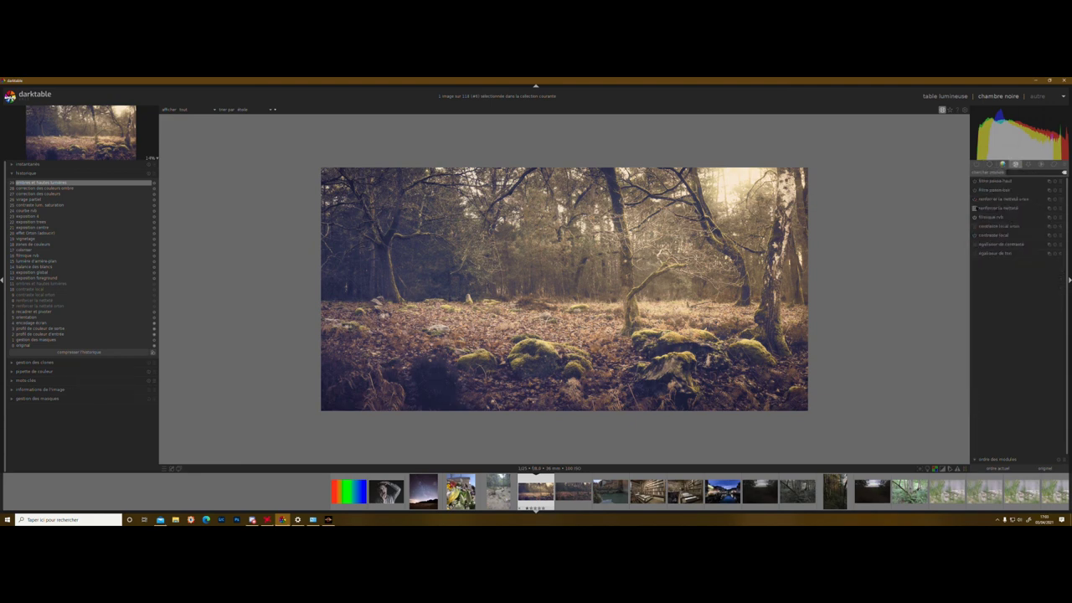
{"action": "left_click", "coordinate": [974, 208]}
{"action": "left_click", "coordinate": [975, 199]}
{"action": "left_click", "coordinate": [1023, 200]}
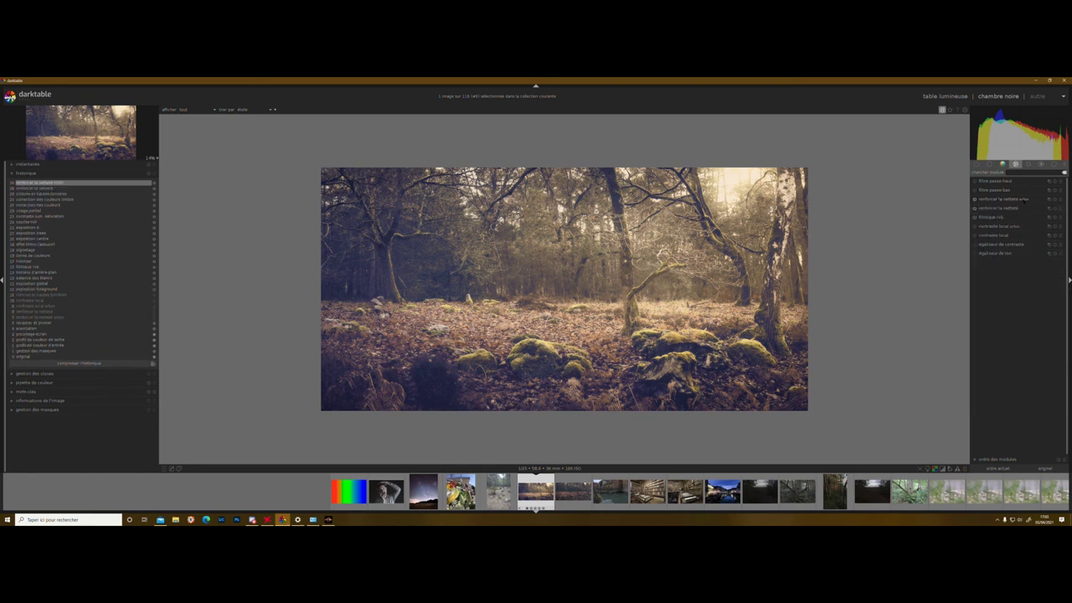
Activate both instances of the contraste local module and compress the editing history.
{"action": "left_click", "coordinate": [975, 226]}
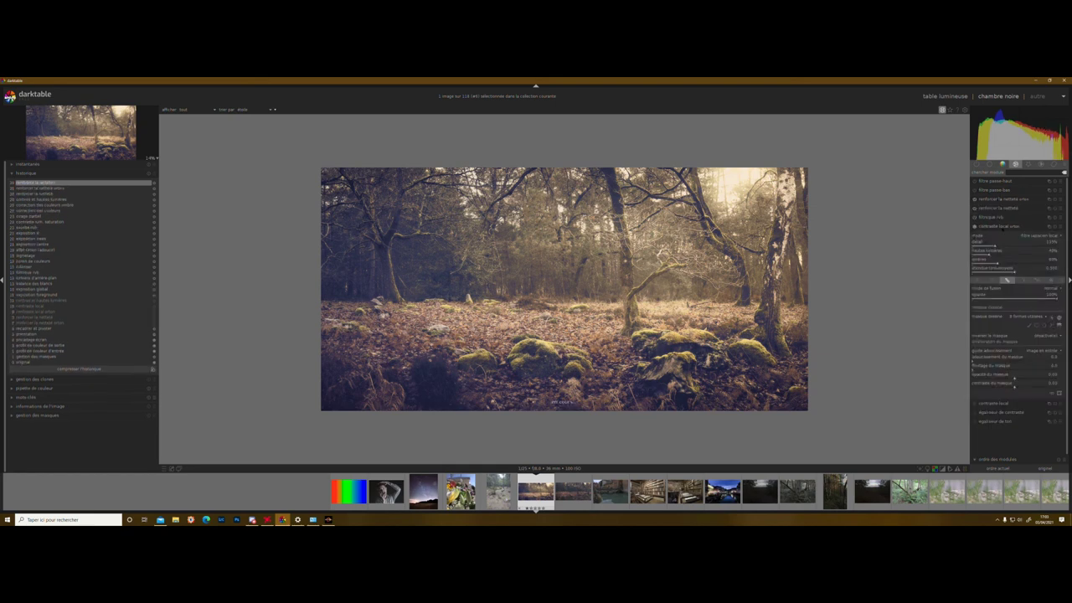
{"action": "left_click", "coordinate": [975, 235]}
{"action": "left_click", "coordinate": [1009, 235]}
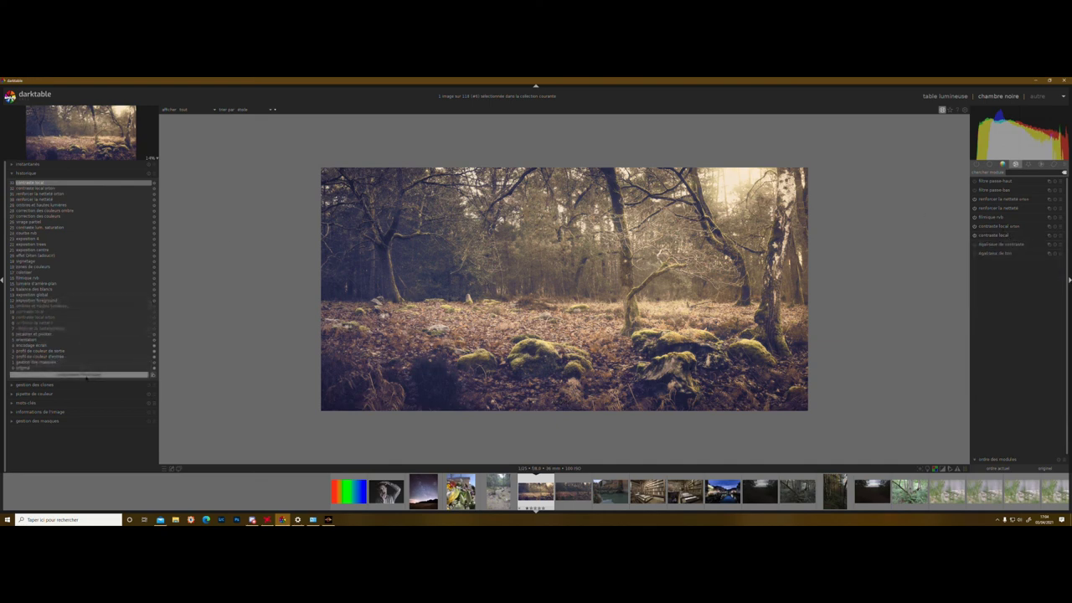
{"action": "left_click", "coordinate": [87, 375]}
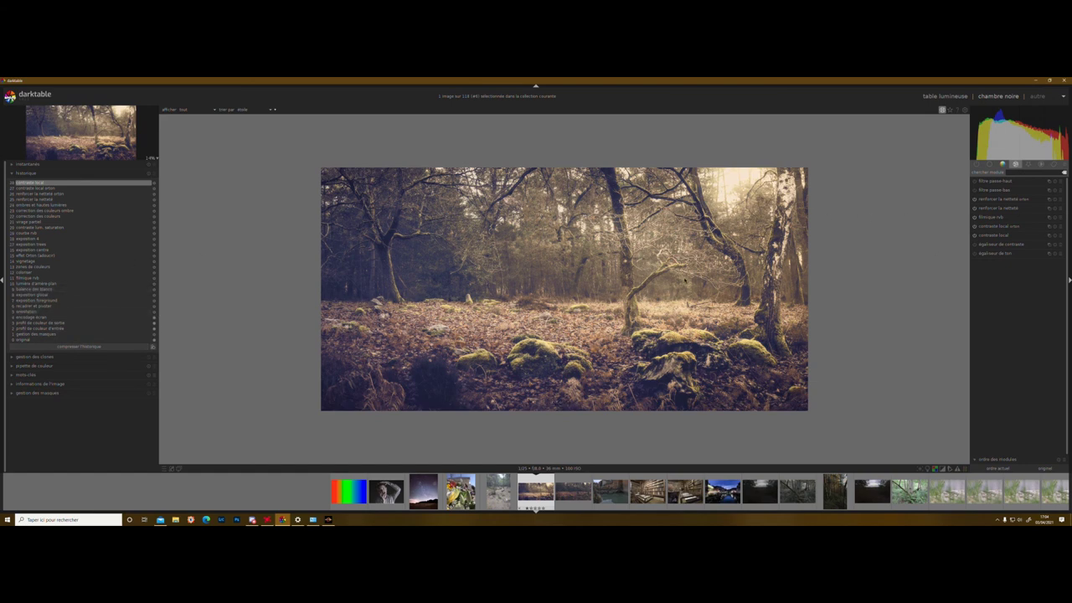
Examine the finished forest photo at different sizes and collapse the historique list.
{"action": "scroll", "coordinate": [685, 279], "scroll_direction": "down", "scroll_amount": 1}
{"action": "scroll", "coordinate": [685, 278], "scroll_direction": "up", "scroll_amount": 1}
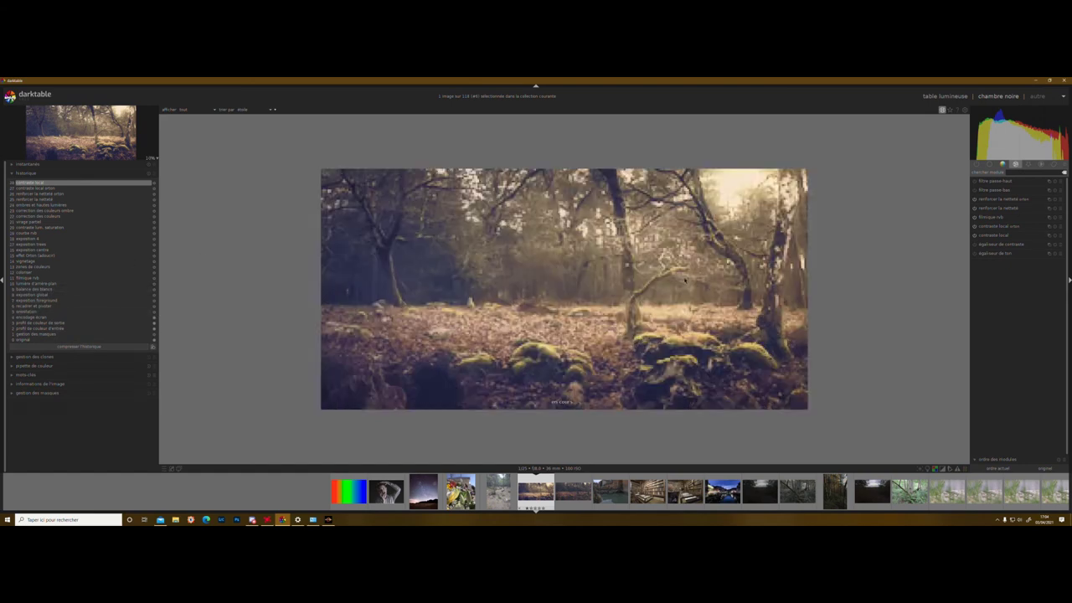
{"action": "scroll", "coordinate": [685, 279], "scroll_direction": "up", "scroll_amount": 1}
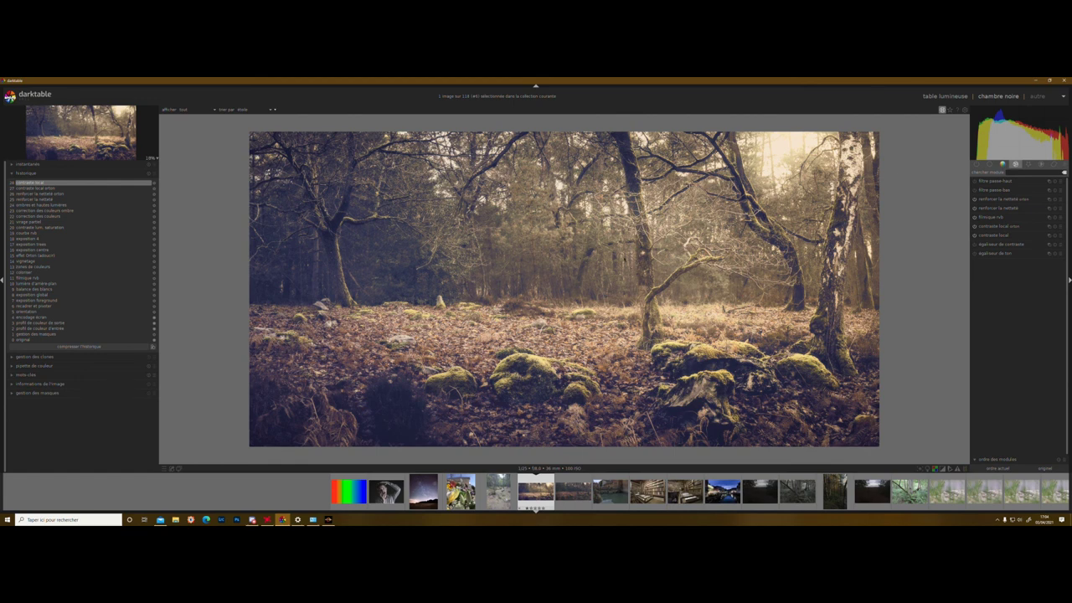
{"action": "scroll", "coordinate": [622, 255], "scroll_direction": "down", "scroll_amount": 1}
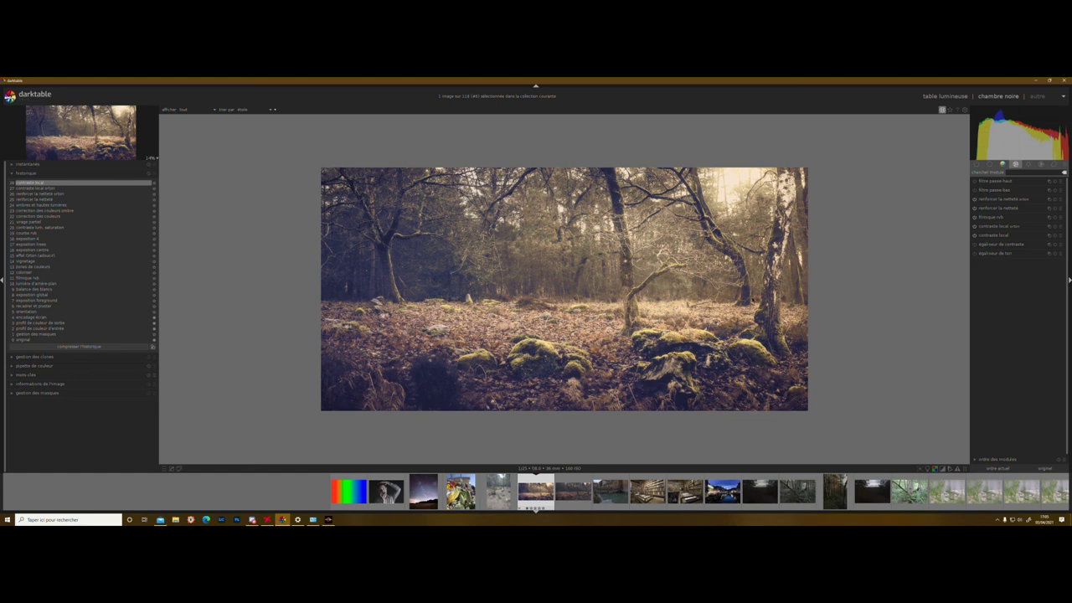
{"action": "scroll", "coordinate": [751, 294], "scroll_direction": "up", "scroll_amount": 1}
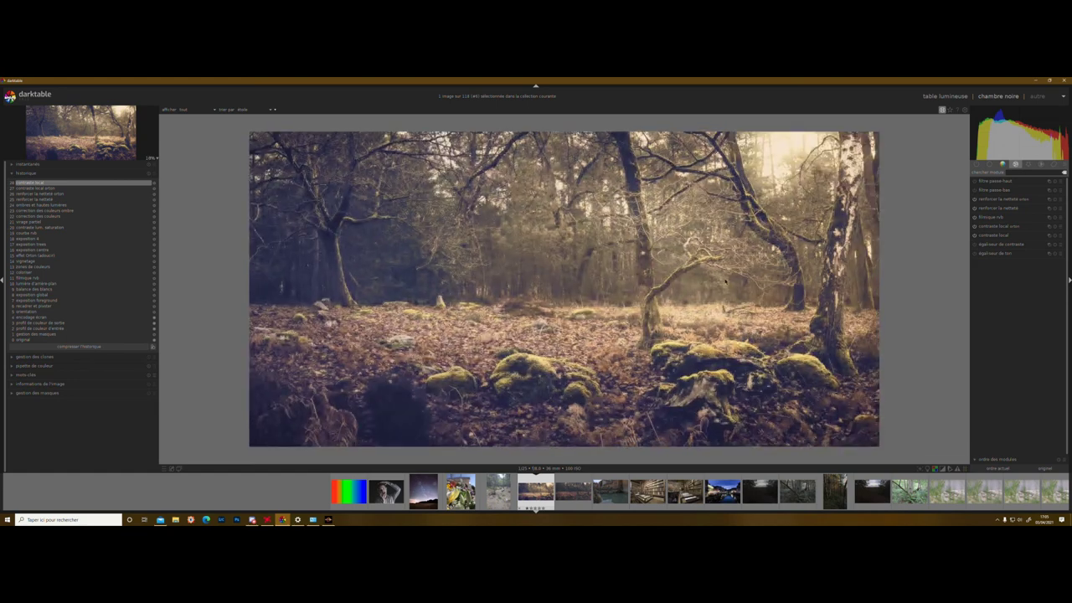
{"action": "scroll", "coordinate": [725, 280], "scroll_direction": "down", "scroll_amount": 1}
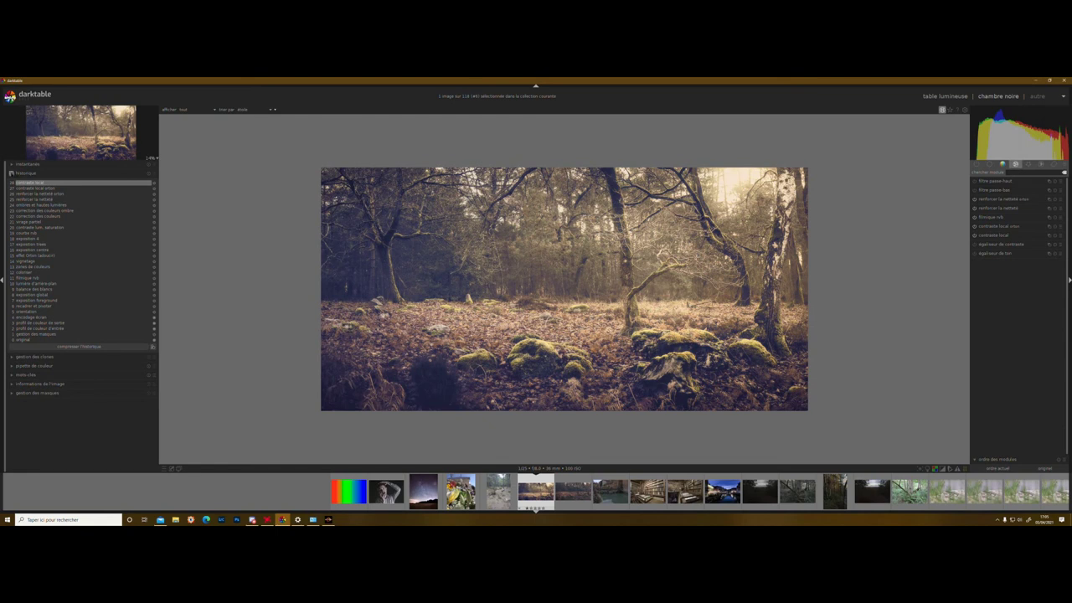
{"action": "left_click", "coordinate": [25, 172]}
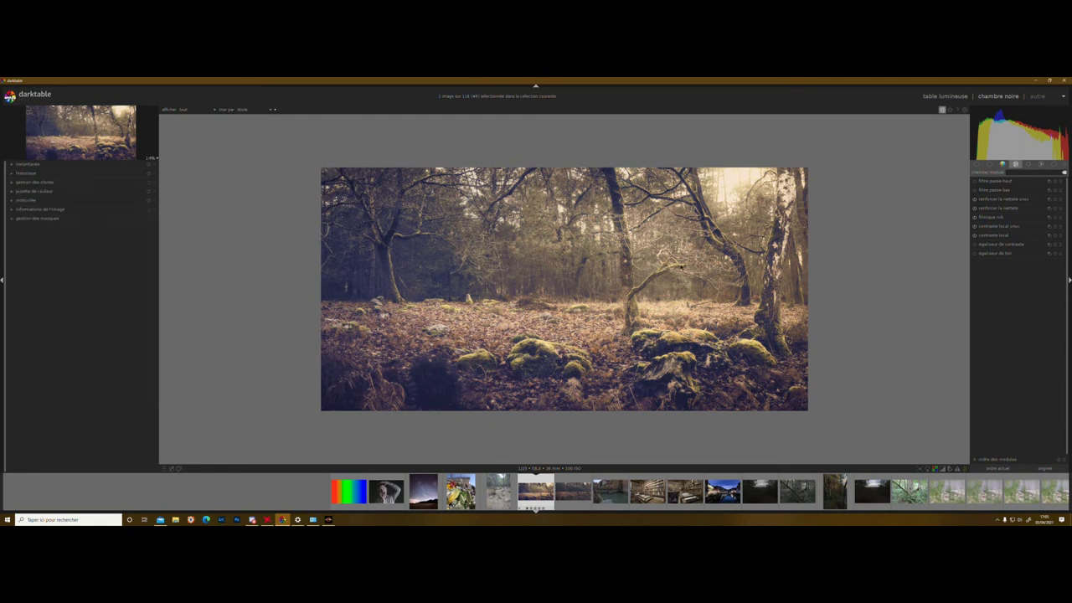